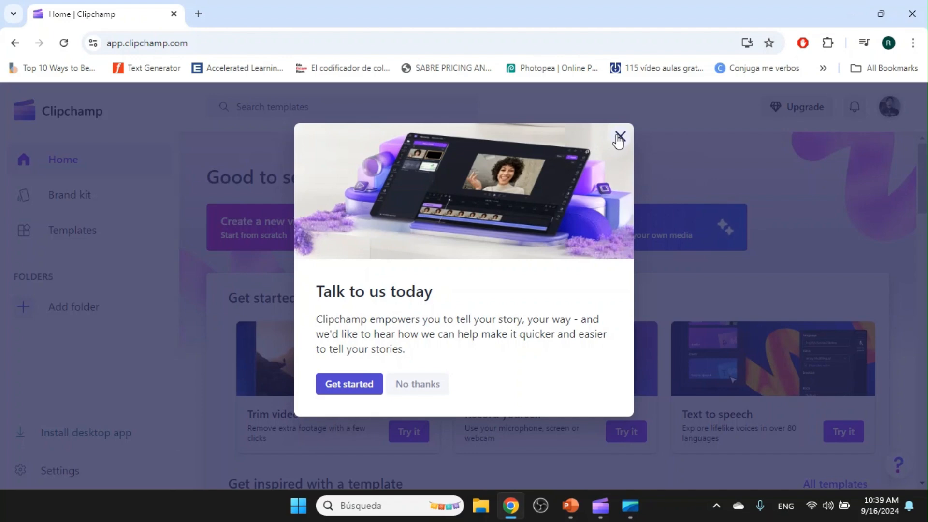
Dismiss the feedback invitation and review the brand kit page with its logo, font and color options.
{"action": "left_click", "coordinate": [620, 138]}
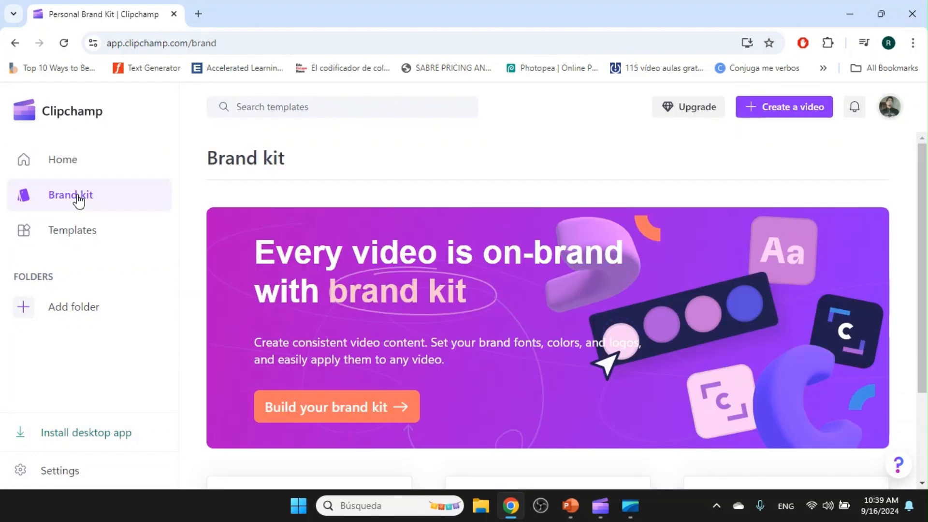
{"action": "scroll", "coordinate": [312, 225], "scroll_direction": "down", "scroll_amount": 1}
{"action": "scroll", "coordinate": [313, 230], "scroll_direction": "down", "scroll_amount": 2}
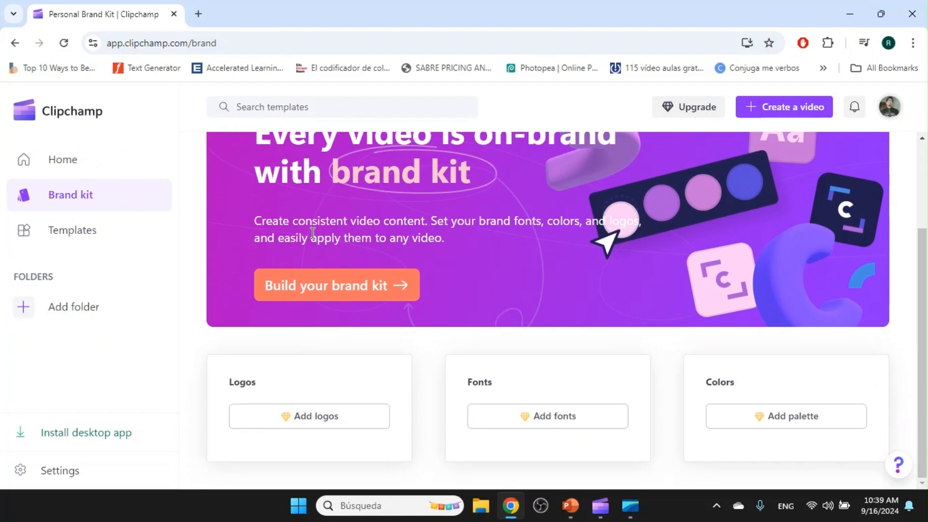
{"action": "scroll", "coordinate": [313, 233], "scroll_direction": "up", "scroll_amount": 3}
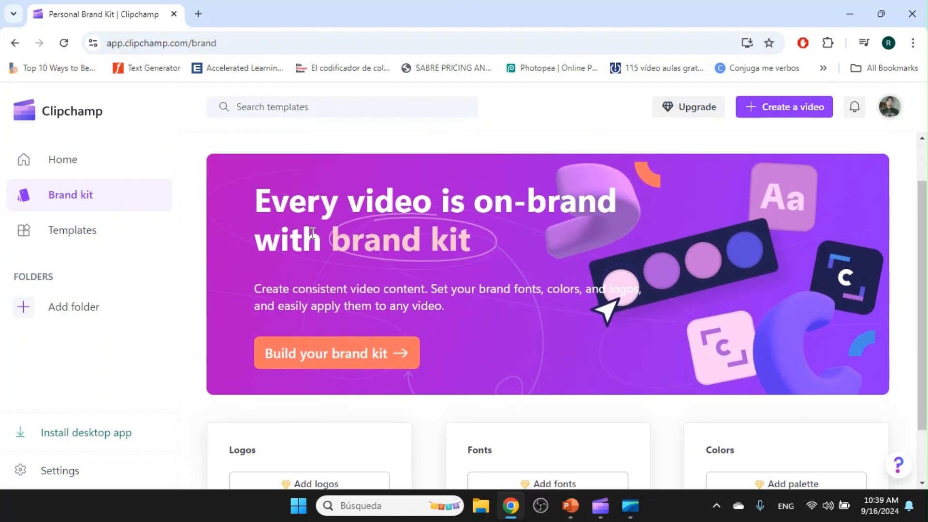
Browse the full collection of YouTube templates in the template library.
{"action": "left_click", "coordinate": [75, 232]}
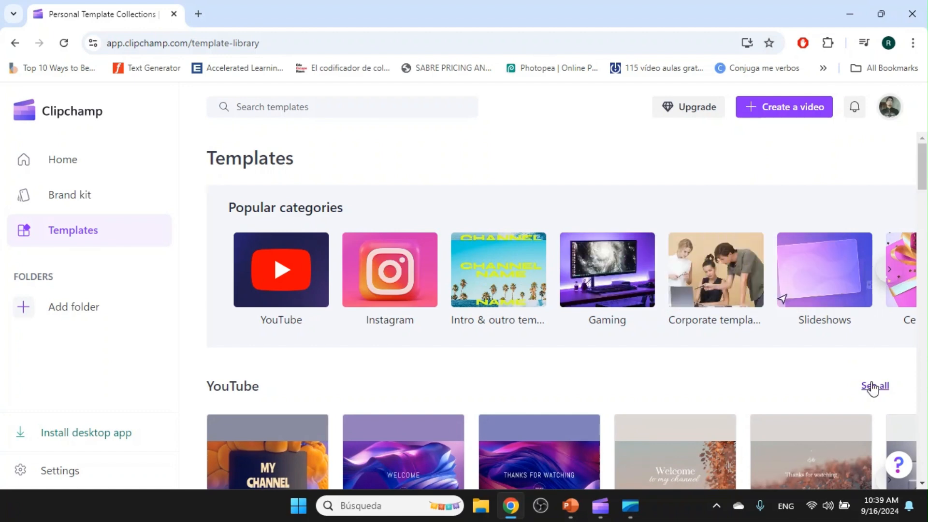
{"action": "left_click", "coordinate": [871, 385]}
{"action": "scroll", "coordinate": [515, 293], "scroll_direction": "down", "scroll_amount": 7}
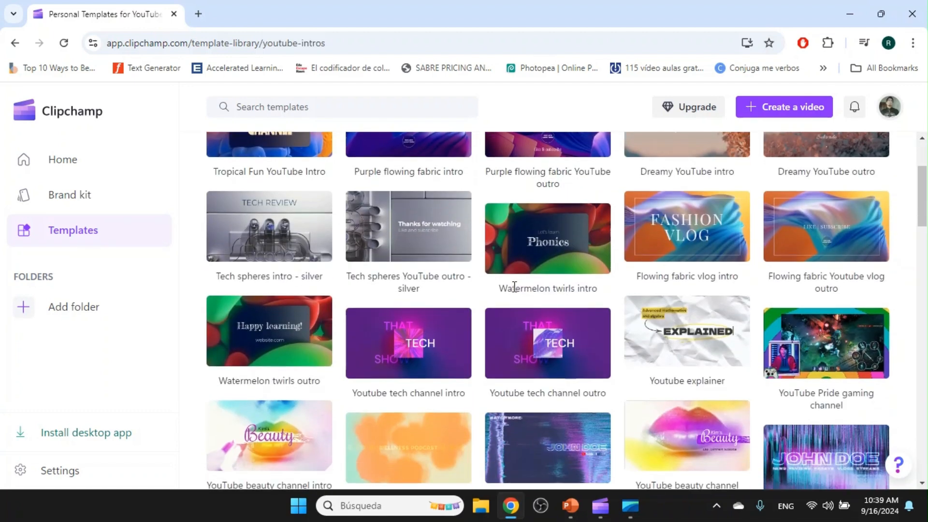
{"action": "scroll", "coordinate": [517, 286], "scroll_direction": "down", "scroll_amount": 15}
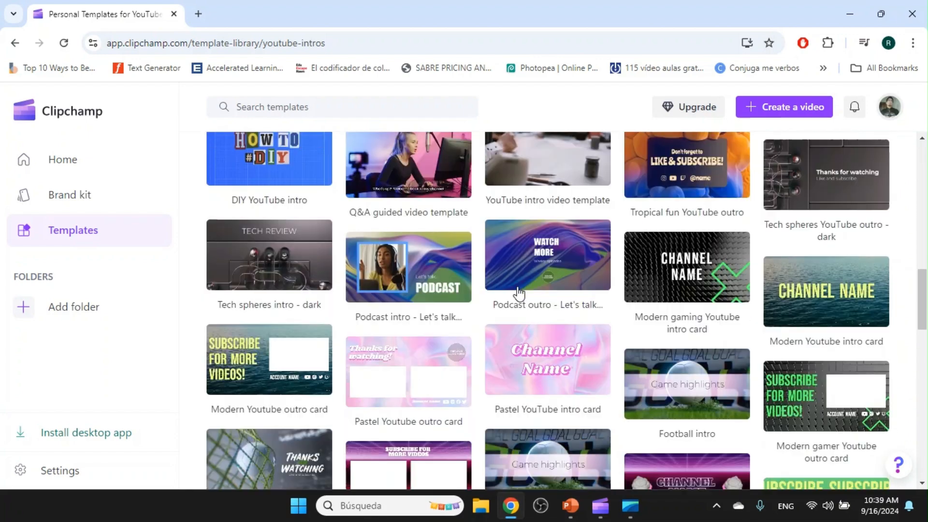
{"action": "scroll", "coordinate": [520, 295], "scroll_direction": "down", "scroll_amount": 15}
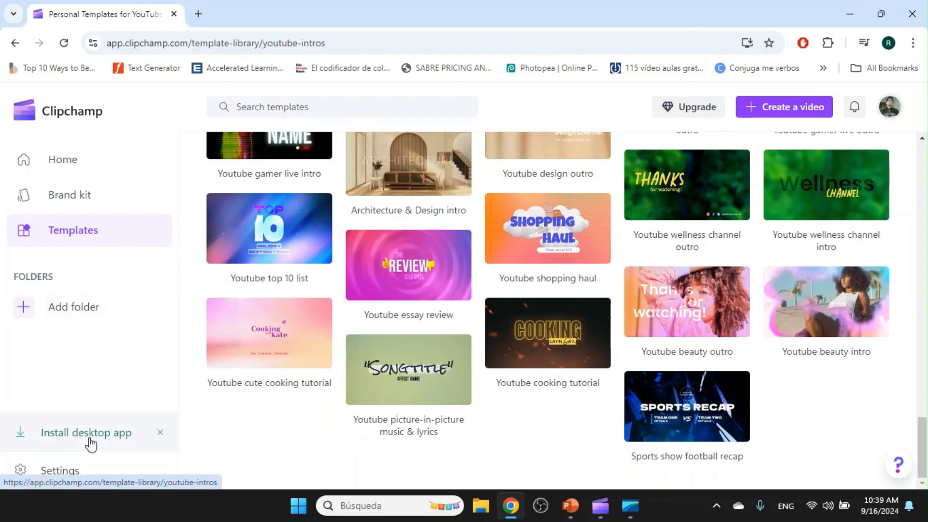
Review the account's profile settings and check the notifications on the home page.
{"action": "left_click", "coordinate": [60, 472]}
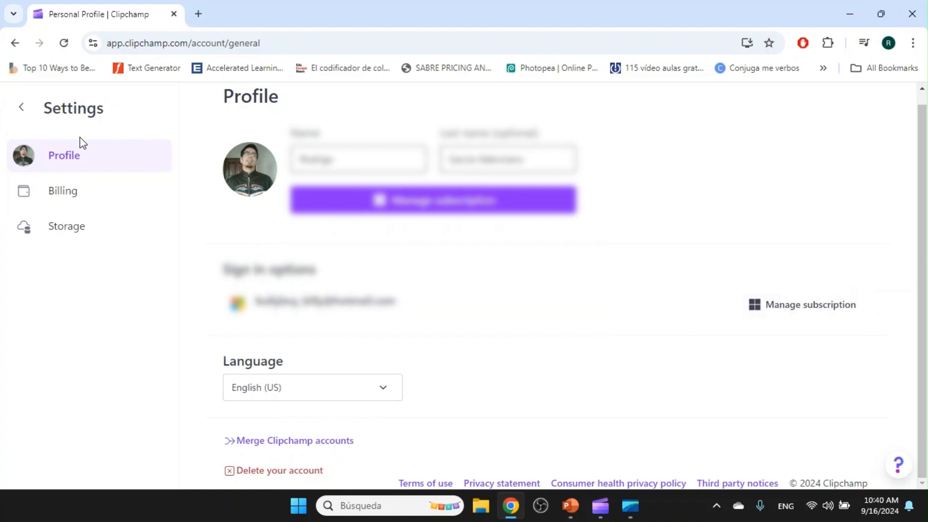
{"action": "left_click", "coordinate": [22, 109]}
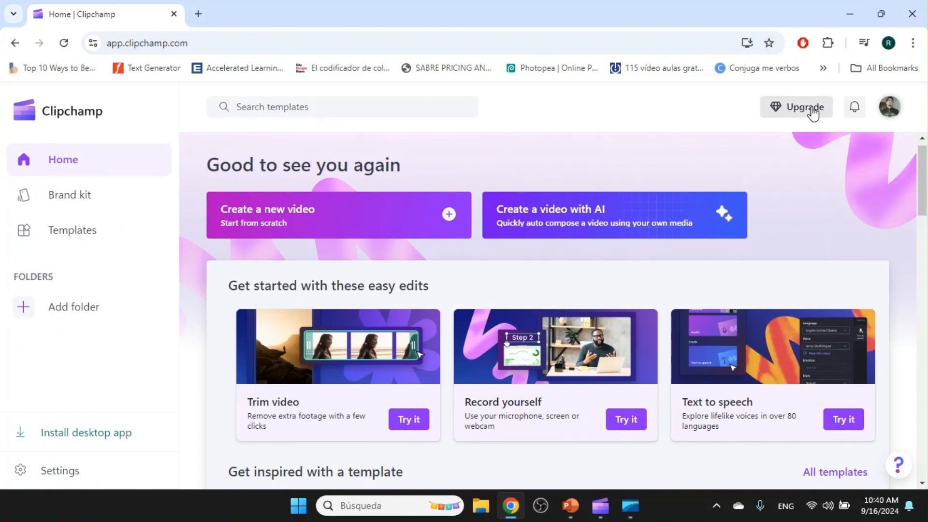
{"action": "left_click", "coordinate": [858, 111]}
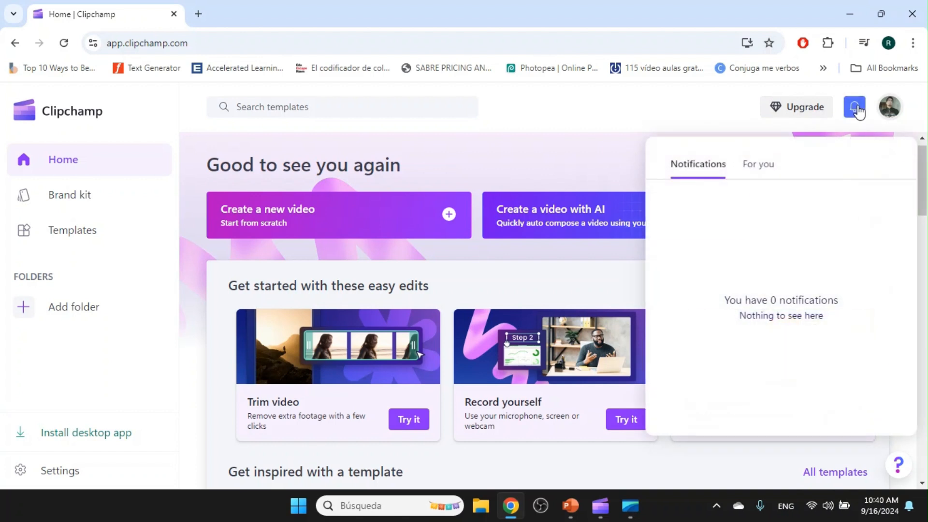
{"action": "left_click", "coordinate": [858, 111]}
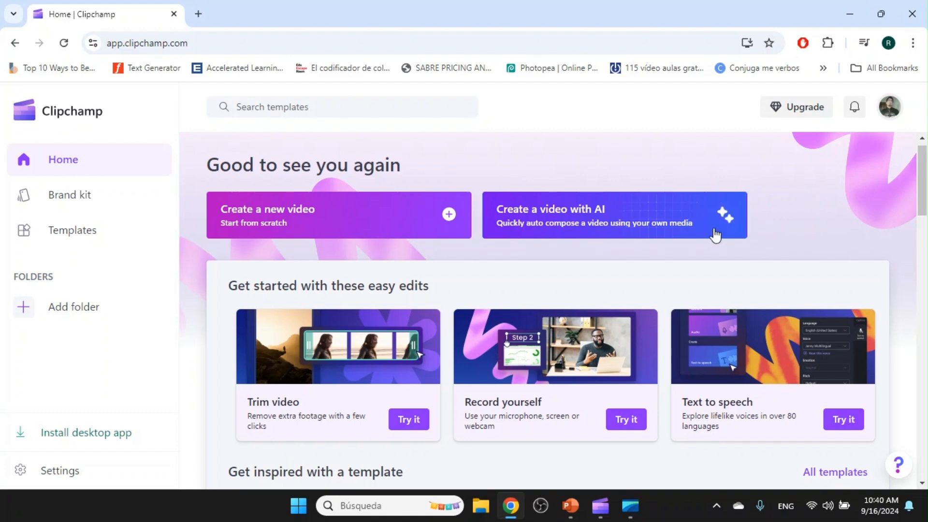
{"action": "left_click_drag", "start_coordinate": [923, 166], "coordinate": [916, 214]}
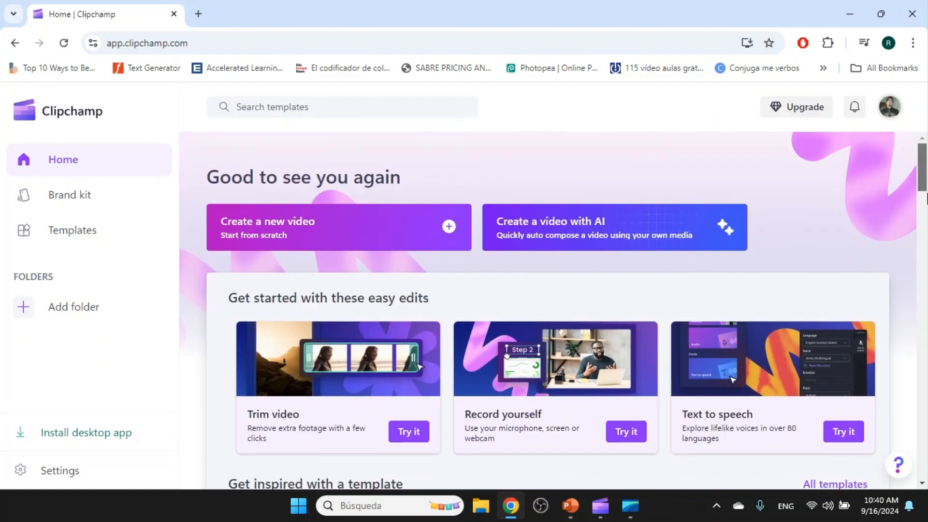
Create a new video from scratch and name the project "Project Clipchamp".
{"action": "left_click", "coordinate": [448, 228]}
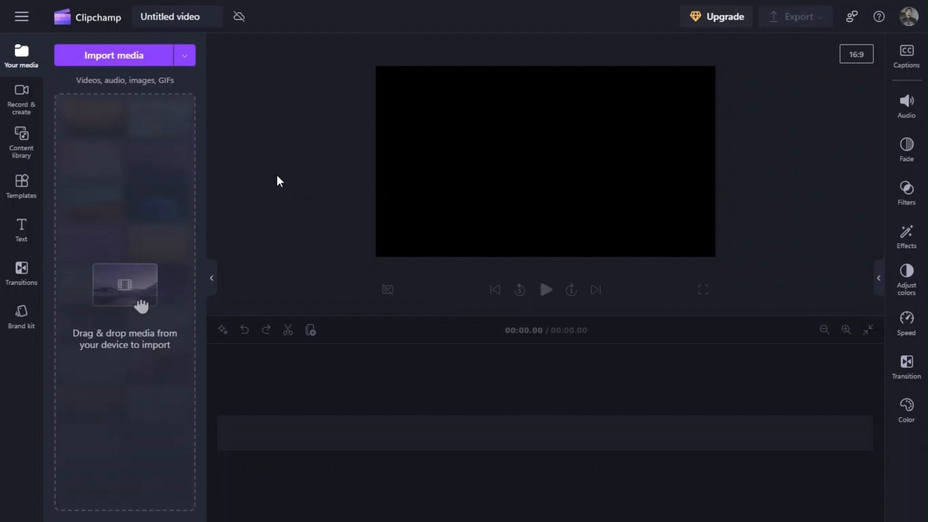
{"action": "left_click", "coordinate": [22, 25]}
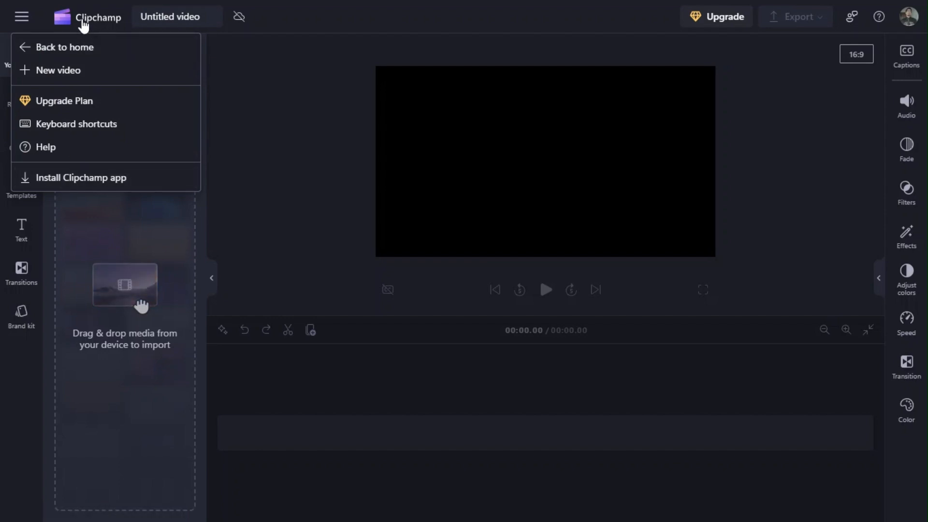
{"action": "left_click", "coordinate": [319, 20]}
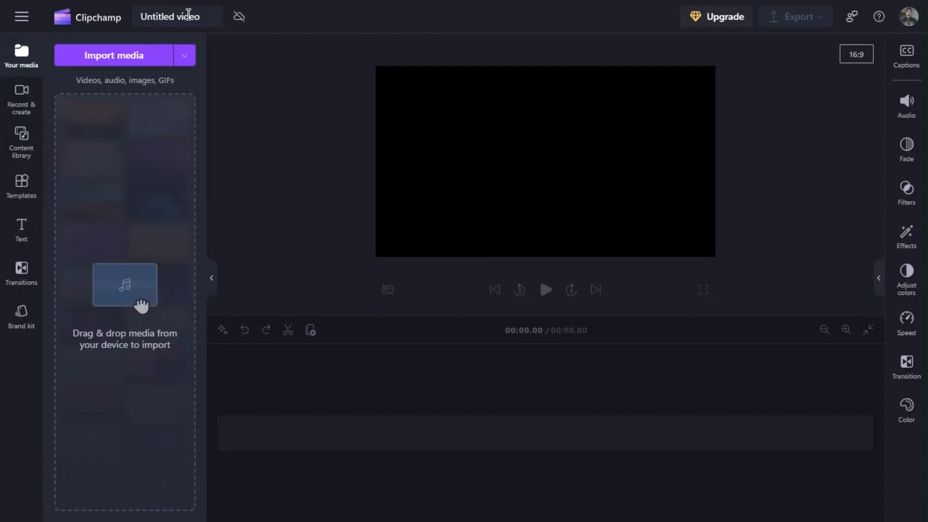
{"action": "left_click", "coordinate": [205, 17]}
{"action": "key", "text": "BackSpace"}
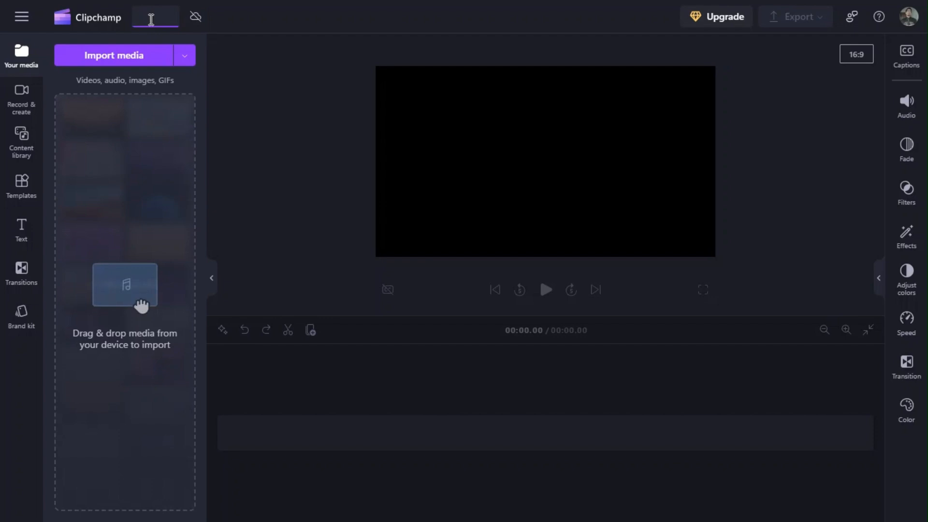
{"action": "type", "text": "Project Clipchamp"}
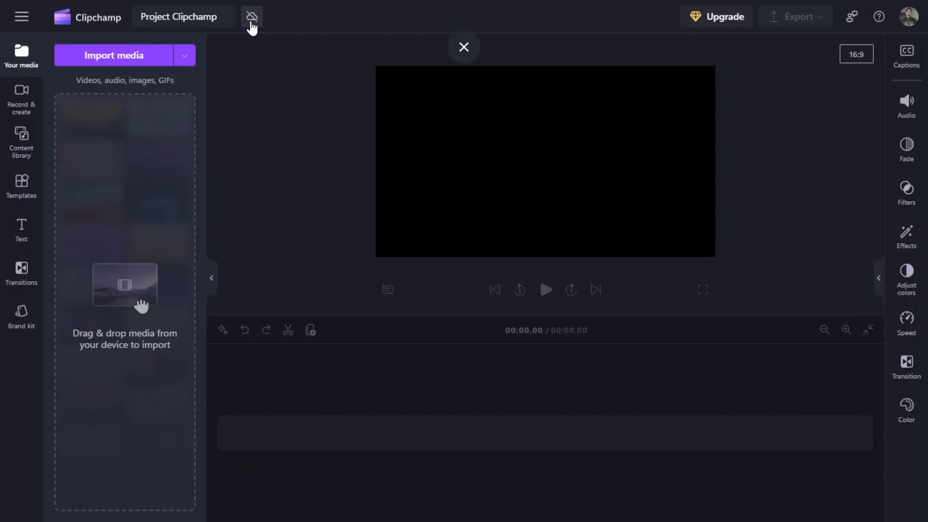
Check the project's media backup status and review the feedback and help options.
{"action": "left_click", "coordinate": [251, 19]}
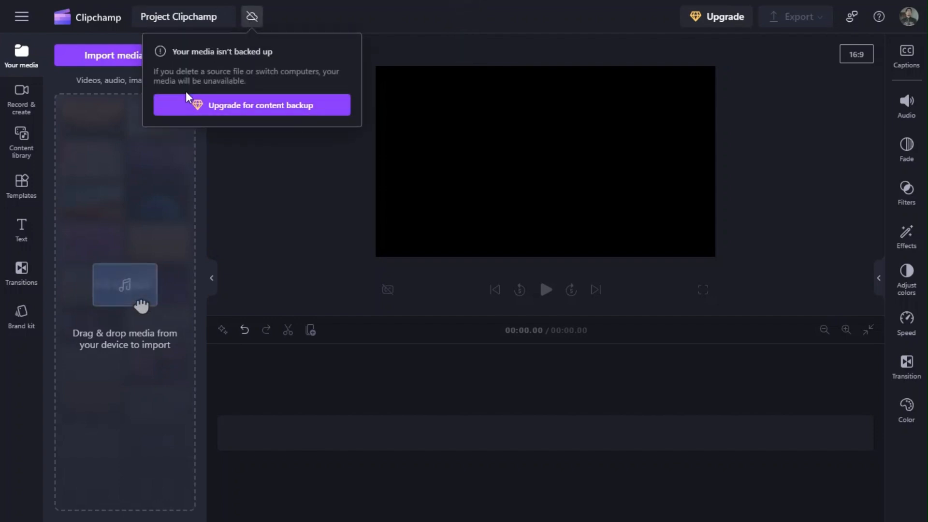
{"action": "left_click", "coordinate": [315, 8]}
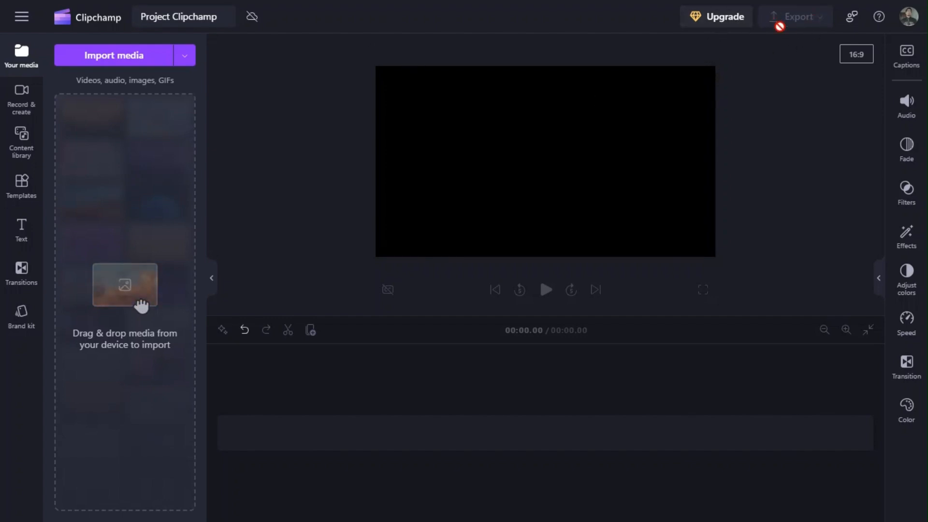
{"action": "left_click", "coordinate": [853, 19]}
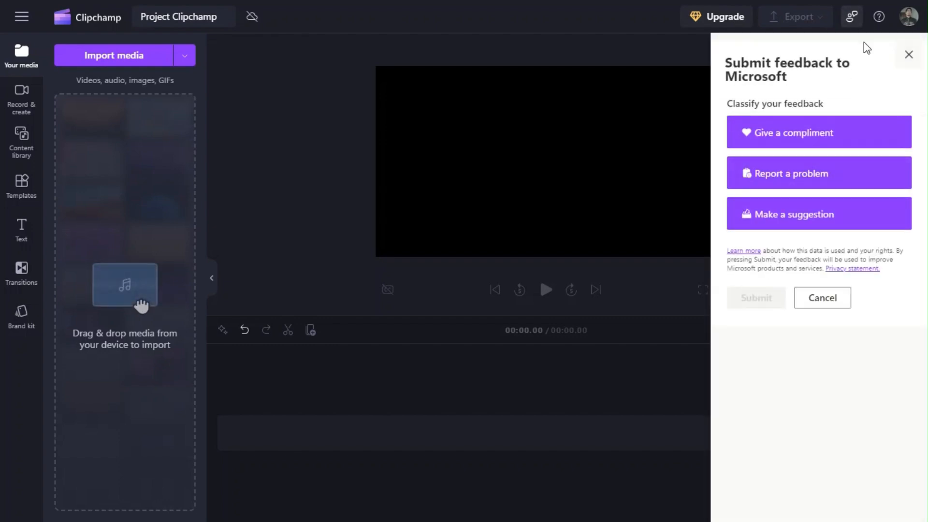
{"action": "left_click", "coordinate": [911, 57]}
{"action": "left_click", "coordinate": [881, 20]}
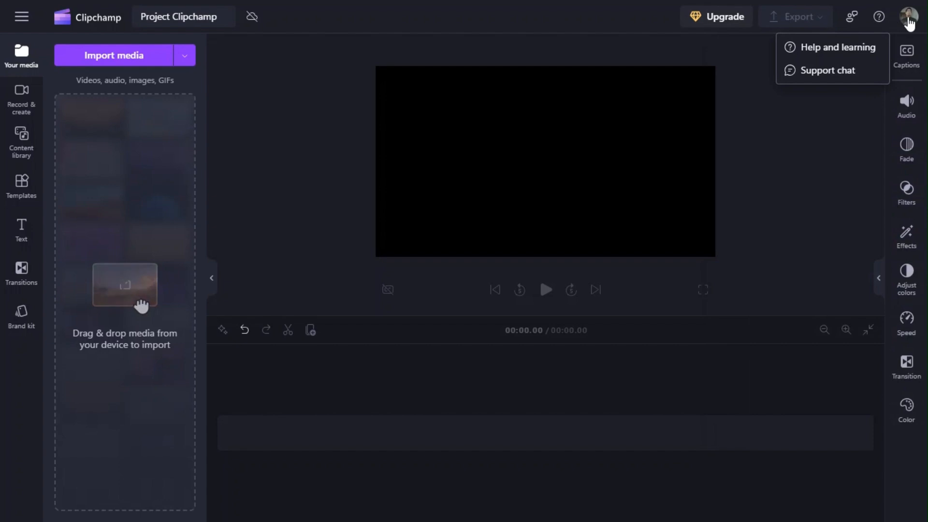
{"action": "left_click", "coordinate": [293, 76]}
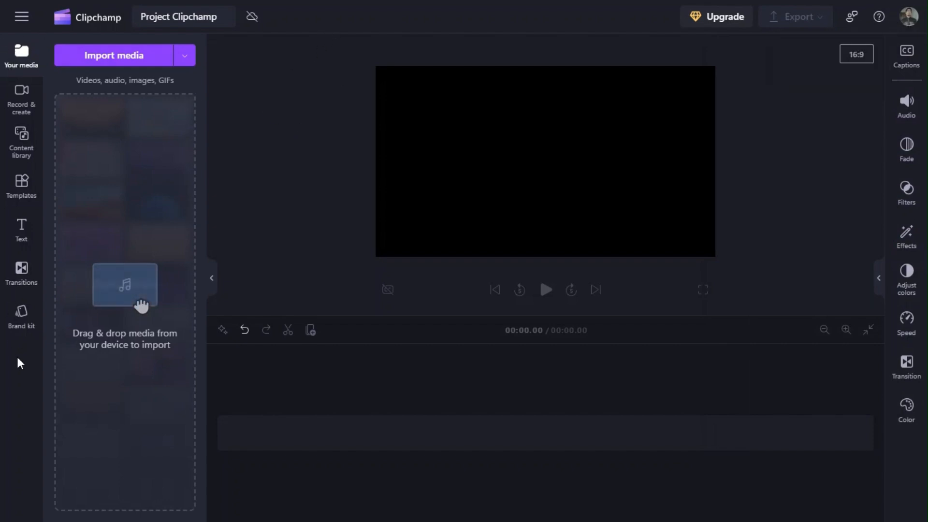
View the Imágenes folder in the media import dialog without importing, and review the recording and text-to-speech options.
{"action": "left_click", "coordinate": [112, 54]}
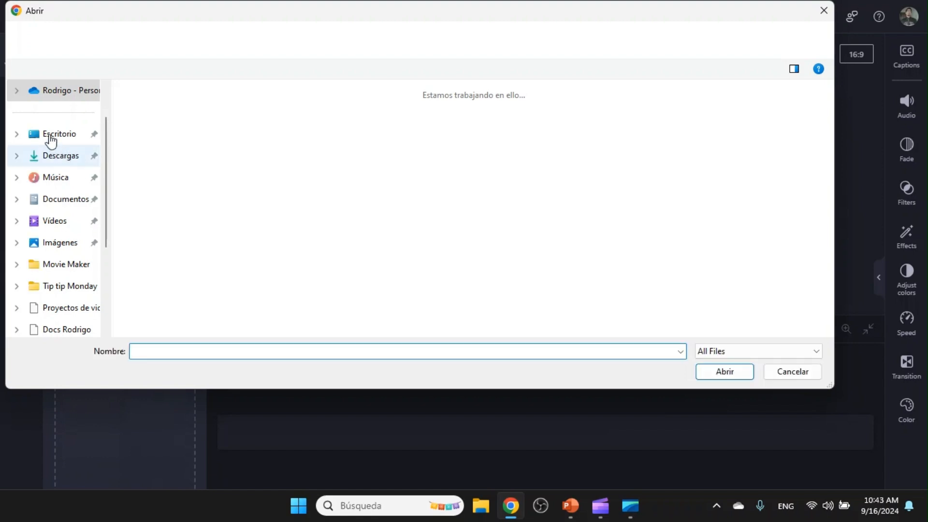
{"action": "left_click", "coordinate": [57, 243]}
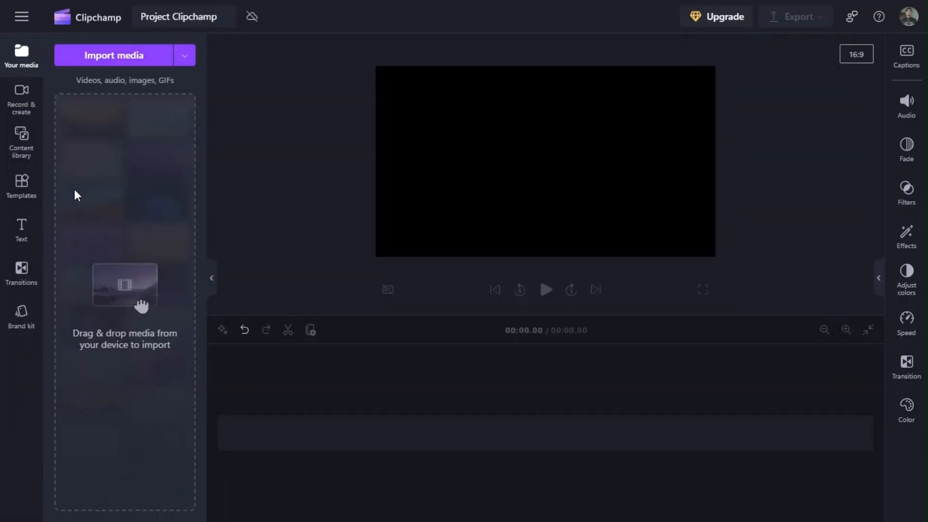
{"action": "left_click", "coordinate": [28, 105]}
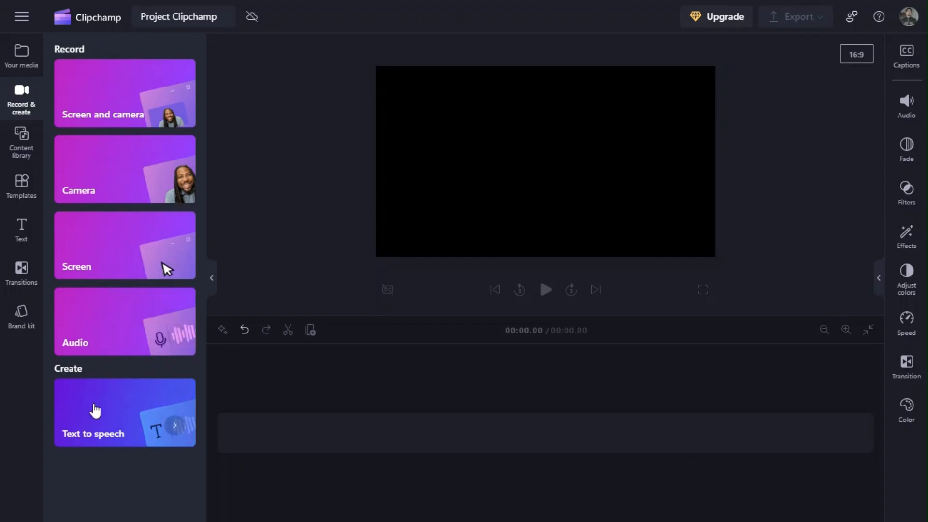
Explore the content library and review its audio and visuals categories.
{"action": "left_click", "coordinate": [21, 145]}
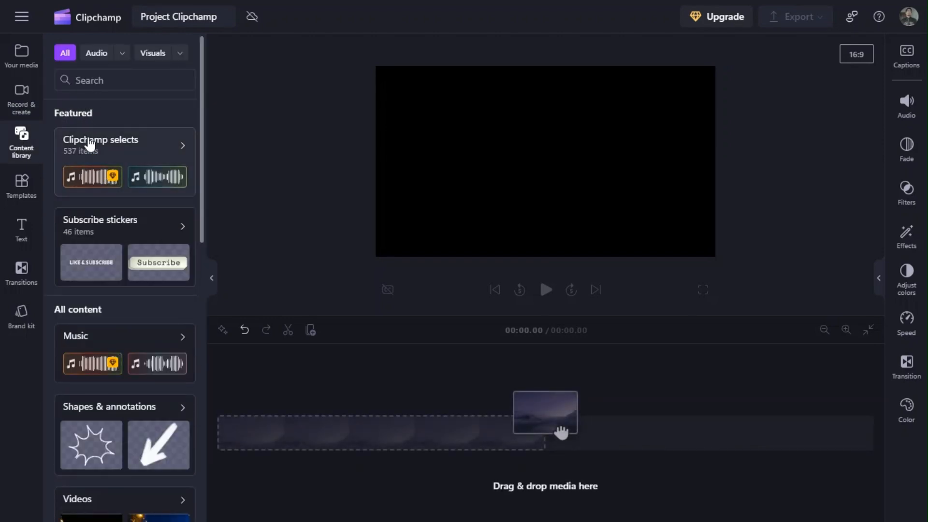
{"action": "mouse_move", "coordinate": [204, 105]}
{"action": "left_mouse_down"}
{"action": "mouse_move", "coordinate": [180, 406]}
{"action": "mouse_move", "coordinate": [204, 103]}
{"action": "left_mouse_up"}
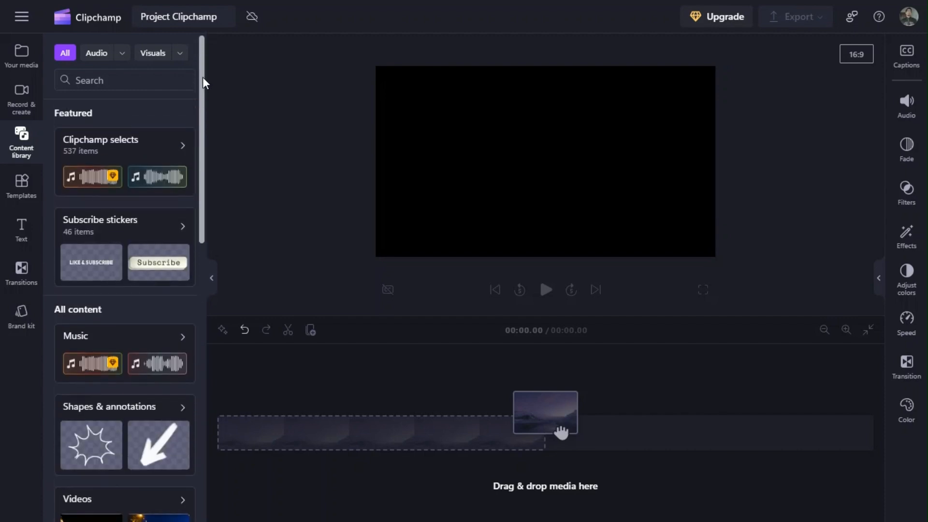
{"action": "left_click", "coordinate": [123, 53]}
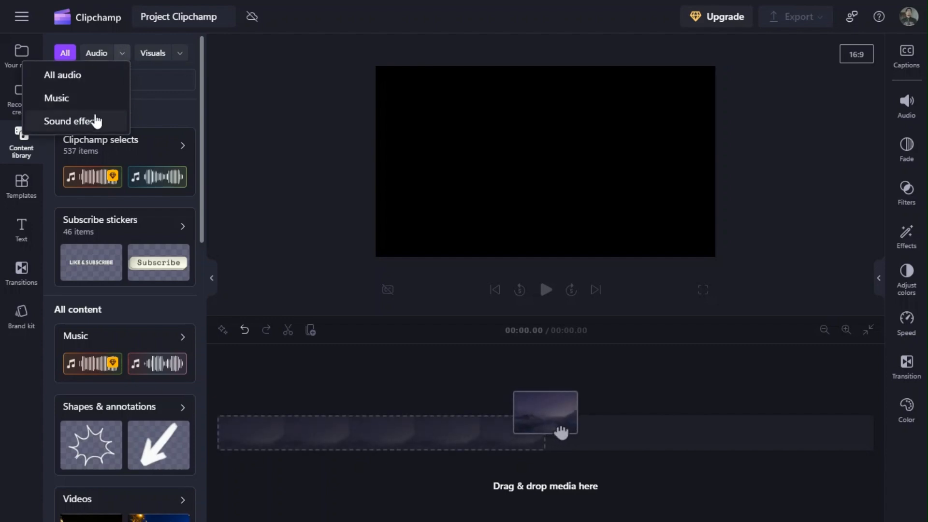
{"action": "left_click", "coordinate": [180, 53]}
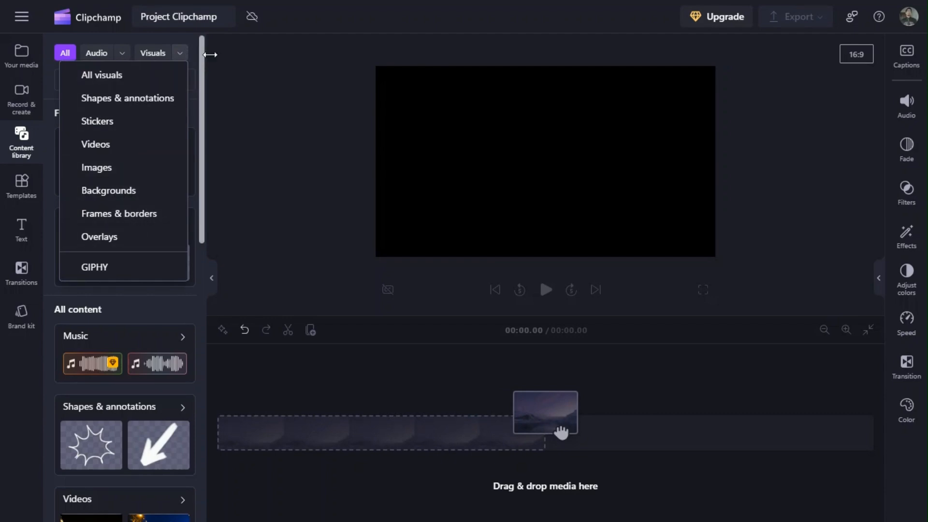
{"action": "left_click", "coordinate": [180, 54]}
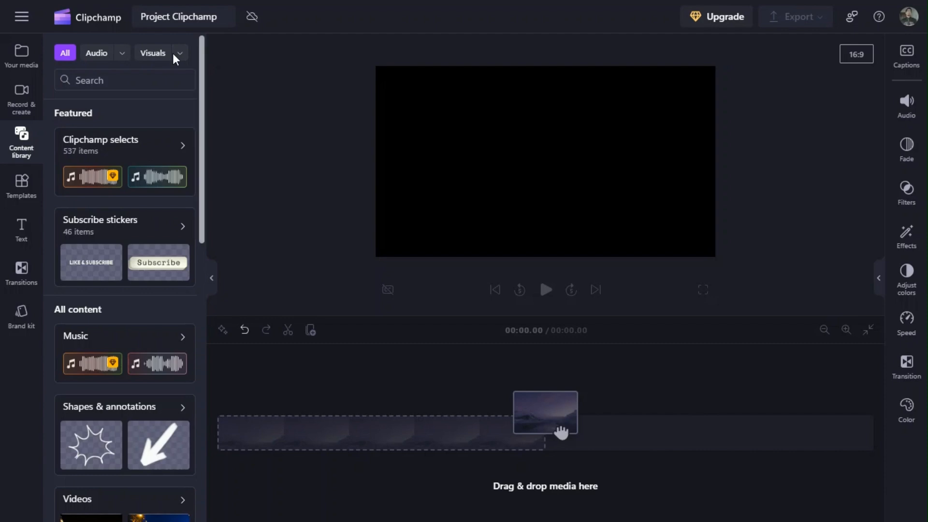
Examine the template categories and the text and title styles available in the editor.
{"action": "left_click", "coordinate": [32, 190]}
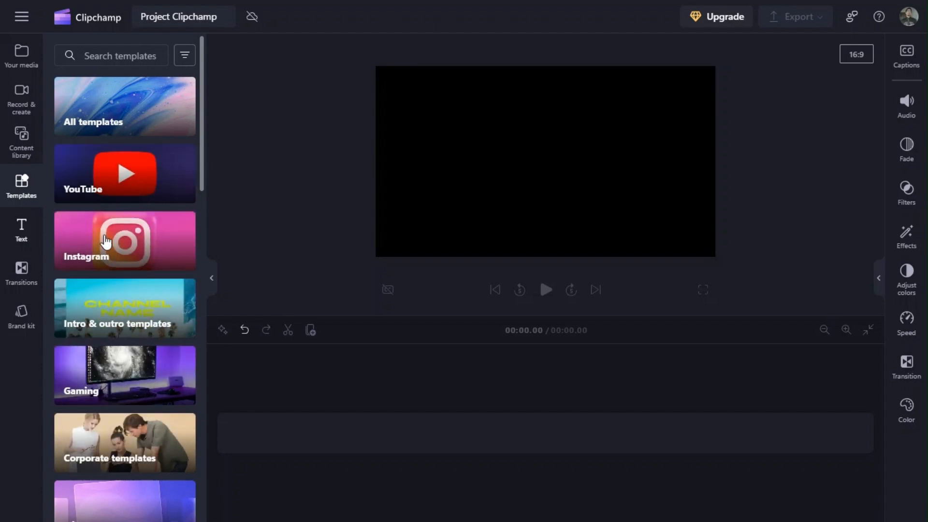
{"action": "left_click", "coordinate": [22, 228]}
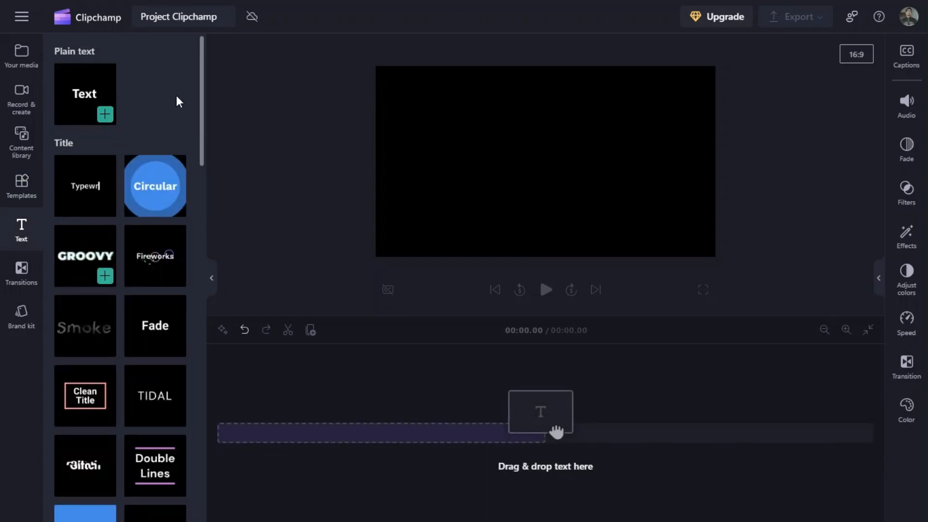
{"action": "left_click_drag", "start_coordinate": [201, 91], "coordinate": [202, 54]}
Examine the transitions and brand kit options, and collapse the side panel to enlarge the workspace.
{"action": "left_click", "coordinate": [21, 271]}
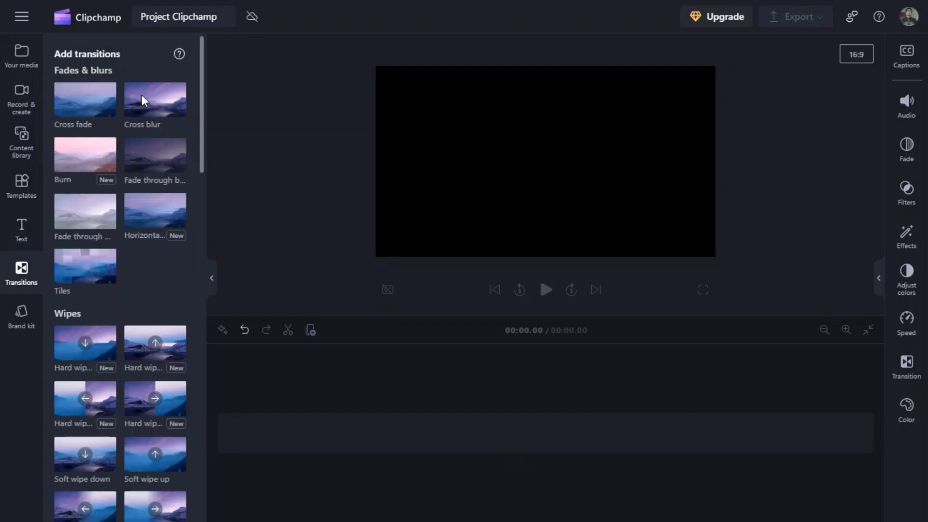
{"action": "left_click", "coordinate": [24, 314]}
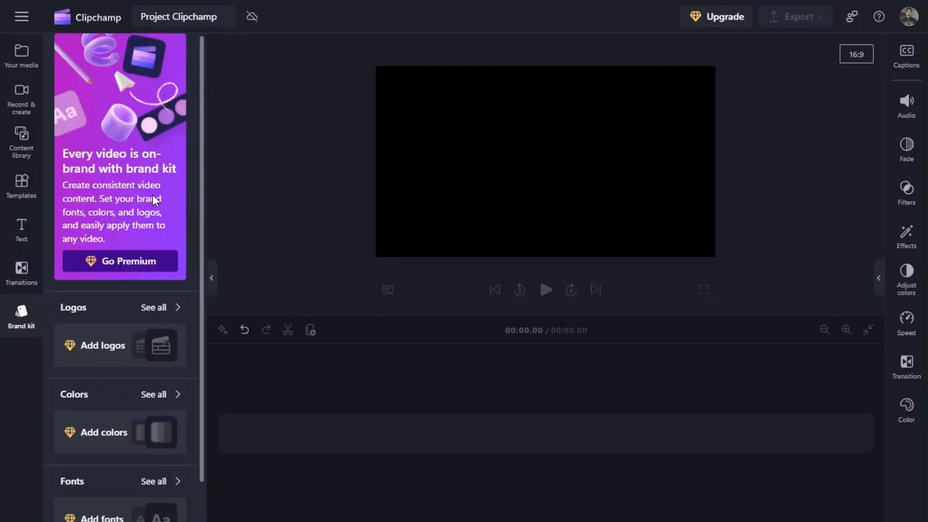
{"action": "mouse_move", "coordinate": [201, 123]}
{"action": "left_mouse_down"}
{"action": "mouse_move", "coordinate": [196, 230]}
{"action": "mouse_move", "coordinate": [207, 118]}
{"action": "mouse_move", "coordinate": [196, 112]}
{"action": "left_mouse_up"}
{"action": "left_click", "coordinate": [211, 278]}
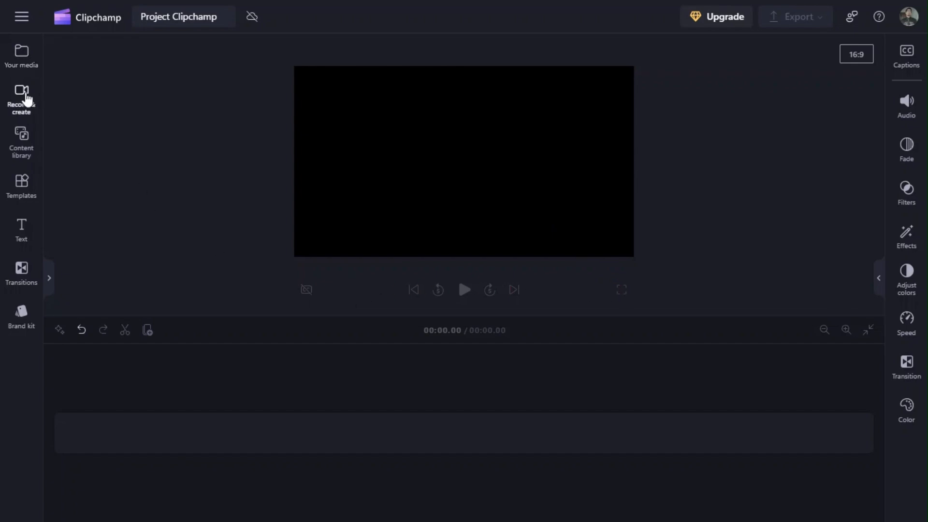
Import SL_MO_VID_20191011_191239~2.mp4 from the Vídeos folder and place it at the start of the timeline.
{"action": "left_click", "coordinate": [26, 60]}
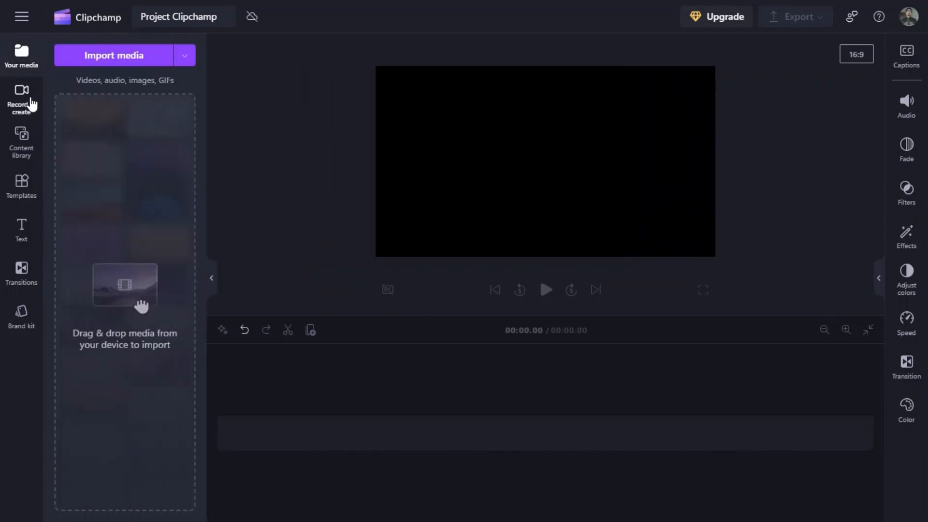
{"action": "left_click", "coordinate": [139, 54]}
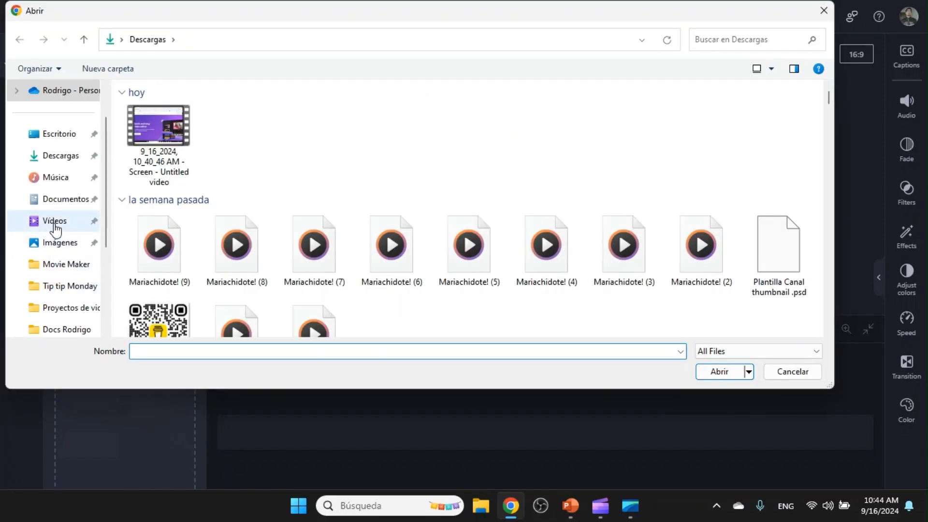
{"action": "left_click", "coordinate": [56, 221]}
{"action": "left_click", "coordinate": [382, 159]}
{"action": "key", "text": "Return"}
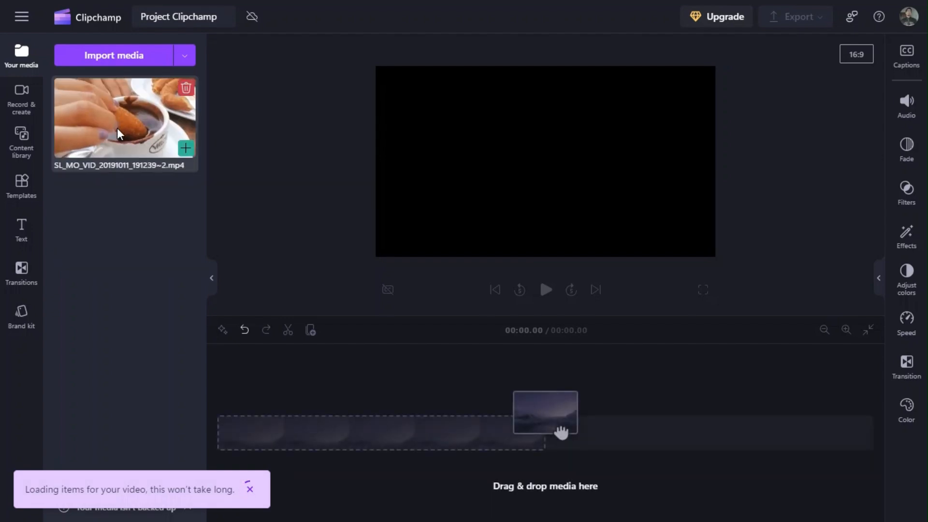
{"action": "left_click_drag", "start_coordinate": [115, 122], "coordinate": [286, 437]}
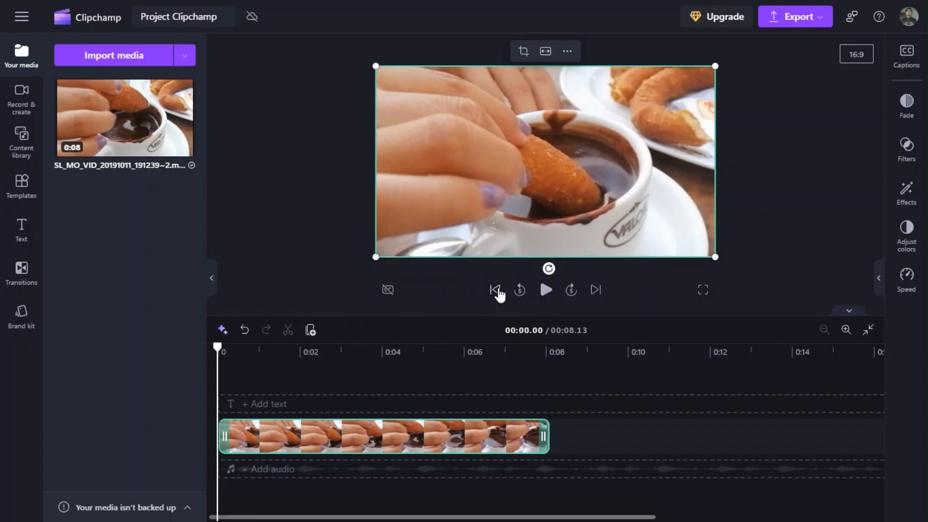
Try the preview playback controls: play, pause, skip 5 seconds back and forward, jump to the end and return to the start.
{"action": "left_click", "coordinate": [544, 290]}
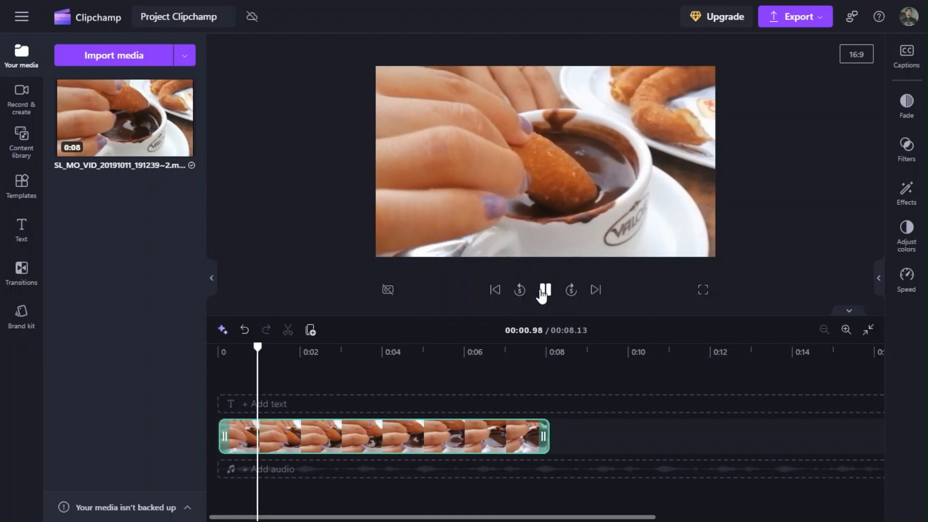
{"action": "left_click", "coordinate": [544, 290]}
{"action": "left_click", "coordinate": [497, 291]}
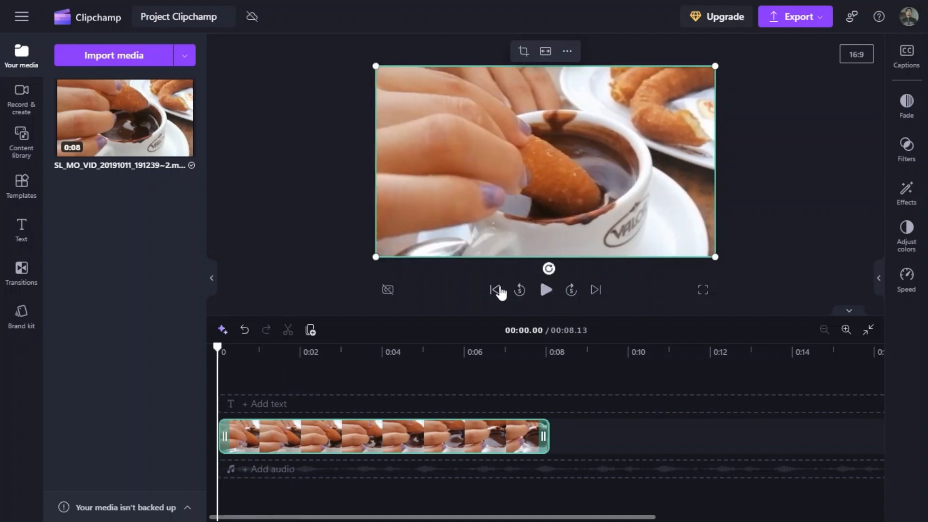
{"action": "left_click", "coordinate": [545, 292]}
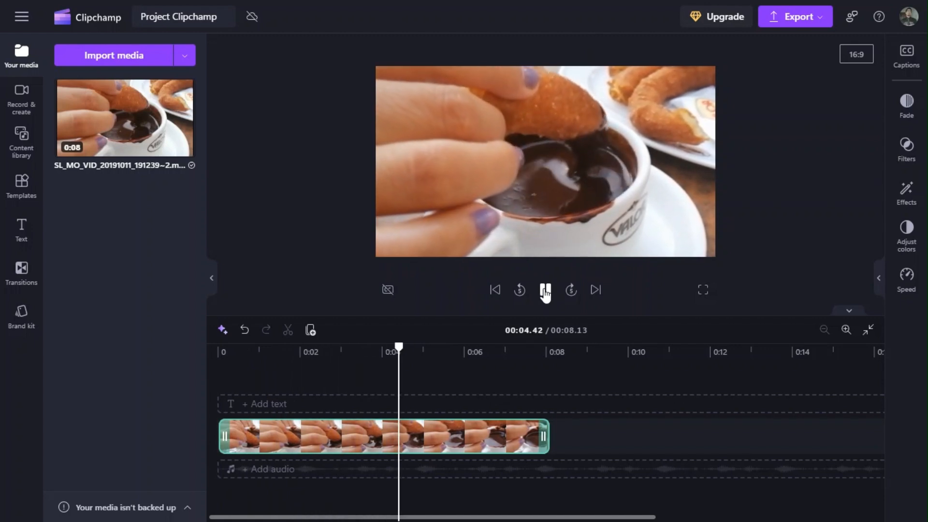
{"action": "left_click", "coordinate": [545, 292]}
{"action": "left_click", "coordinate": [520, 290]}
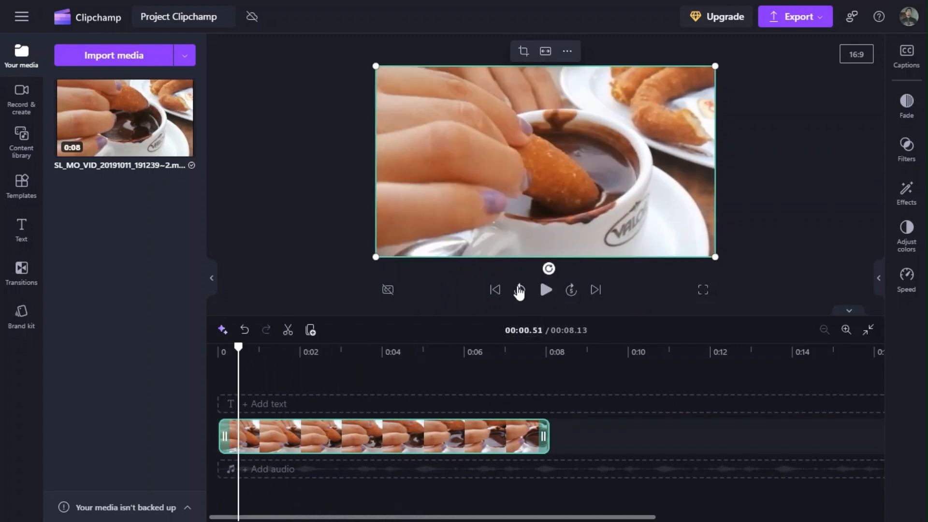
{"action": "left_click", "coordinate": [494, 290]}
{"action": "left_click", "coordinate": [571, 290]}
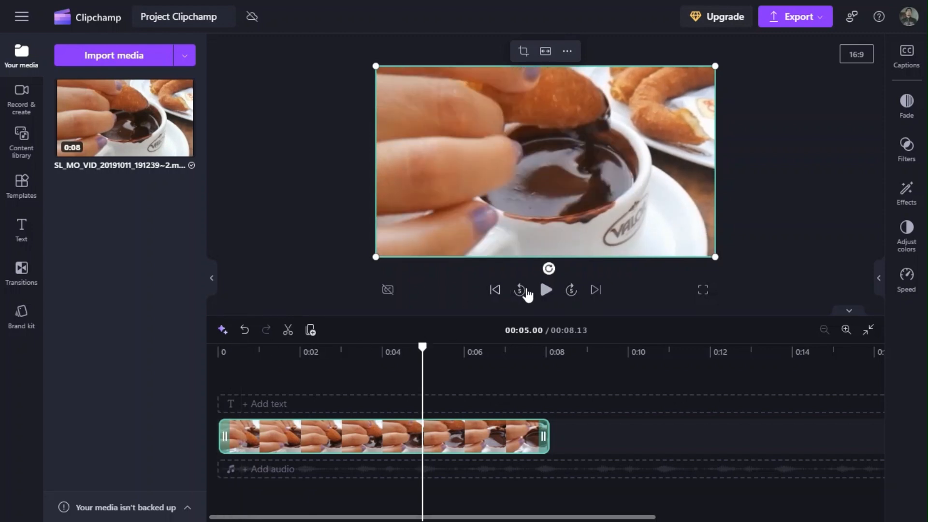
{"action": "left_click", "coordinate": [515, 290]}
{"action": "left_click", "coordinate": [594, 290]}
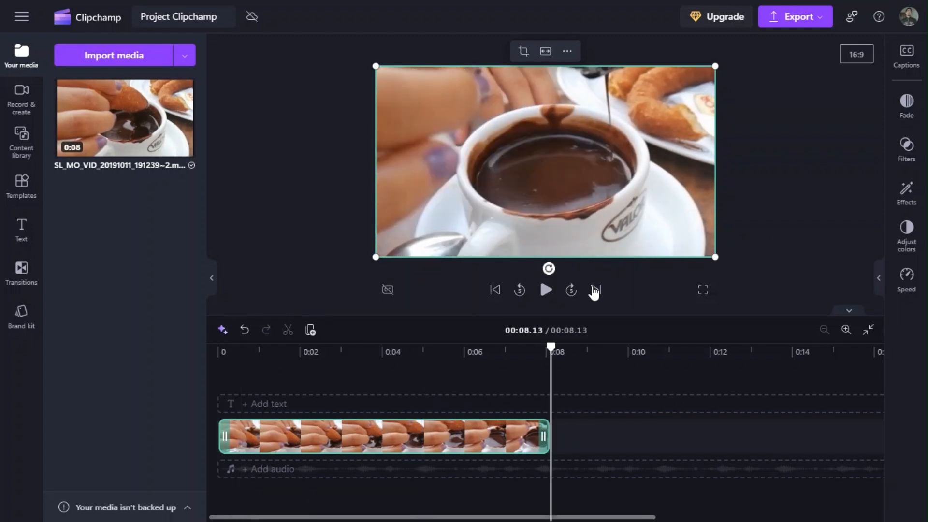
{"action": "left_click", "coordinate": [495, 290]}
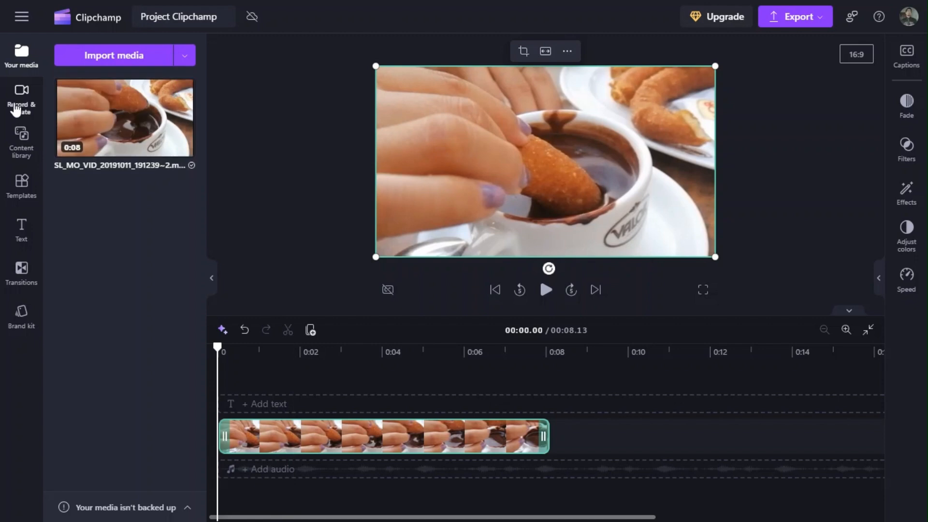
Add the music track In the sky from the content library's Clipchamp selects to the timeline above the video clip.
{"action": "left_click", "coordinate": [17, 142]}
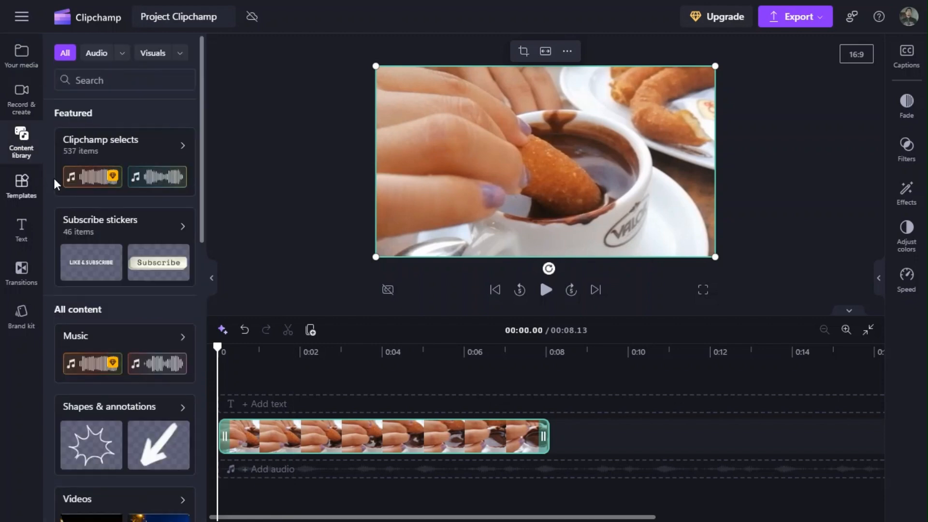
{"action": "left_click", "coordinate": [157, 147]}
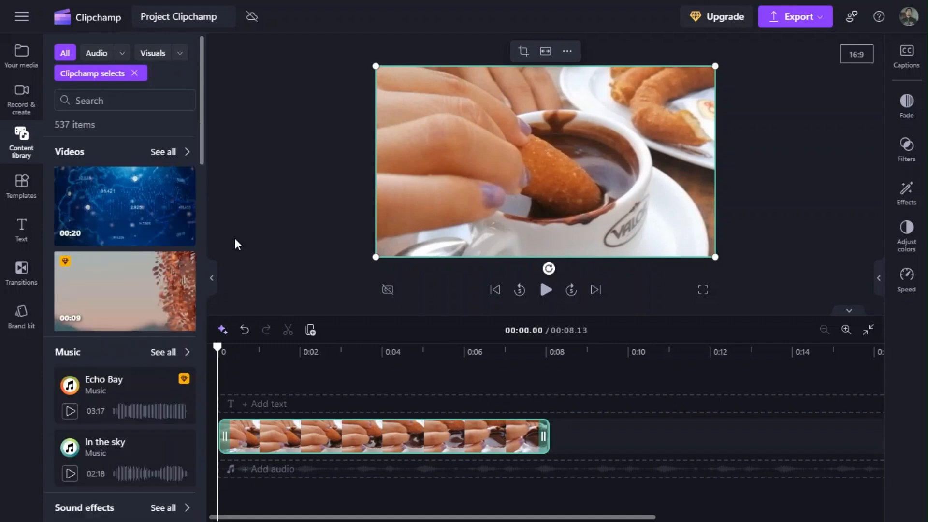
{"action": "scroll", "coordinate": [135, 416], "scroll_direction": "down", "scroll_amount": 2}
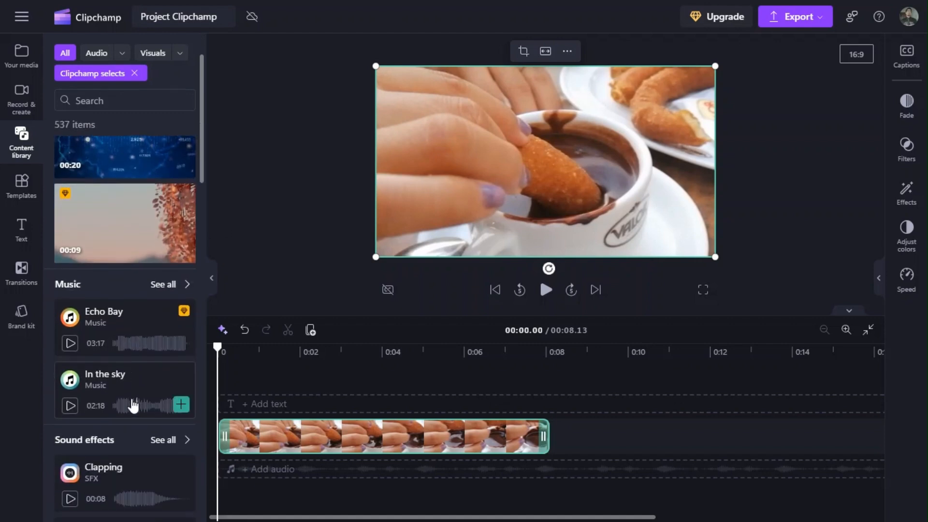
{"action": "left_click_drag", "start_coordinate": [176, 399], "coordinate": [277, 394]}
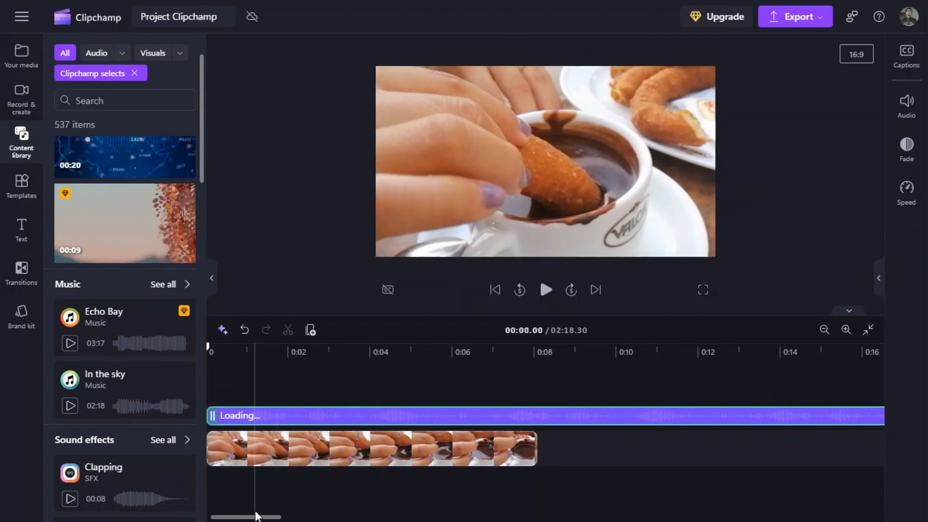
{"action": "left_click_drag", "start_coordinate": [255, 517], "coordinate": [225, 517]}
Import VID_463100305_184408_471 from the Vídeos folder and place it on its own track between the music and the first video.
{"action": "left_click", "coordinate": [21, 115]}
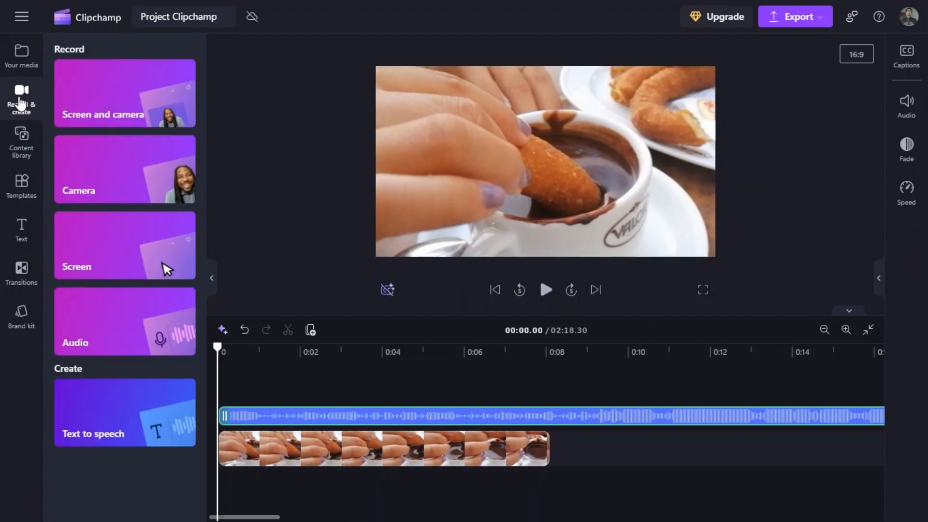
{"action": "left_click", "coordinate": [22, 53]}
{"action": "left_click", "coordinate": [124, 53]}
{"action": "scroll", "coordinate": [764, 164], "scroll_direction": "down", "scroll_amount": 10}
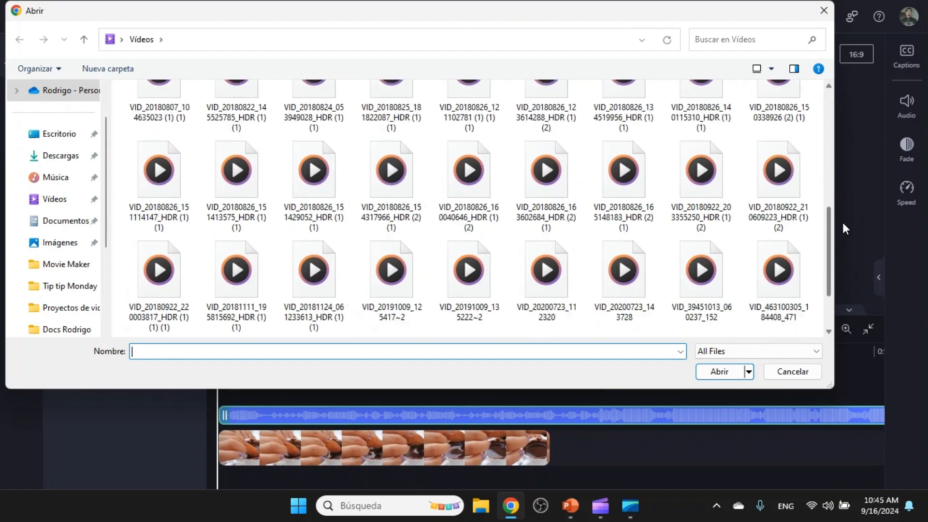
{"action": "double_click", "coordinate": [780, 216]}
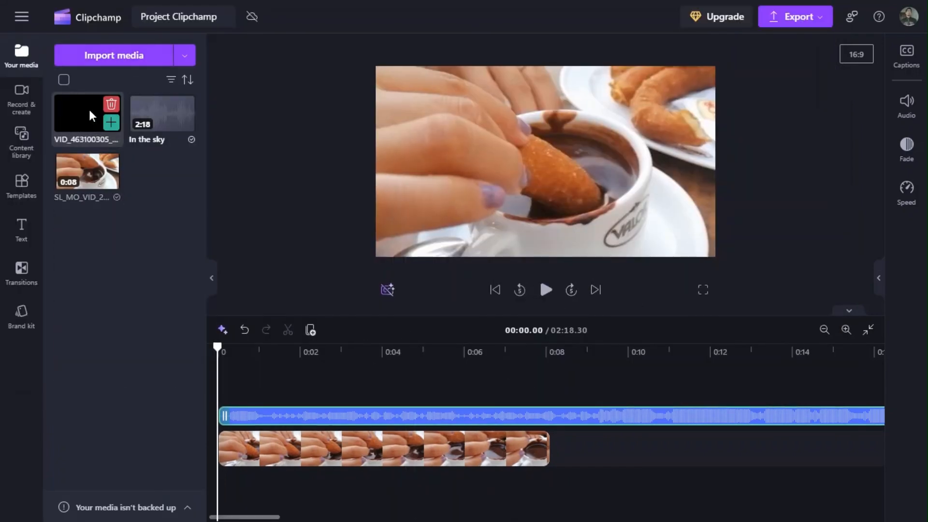
{"action": "mouse_move", "coordinate": [87, 114]}
{"action": "left_mouse_down"}
{"action": "mouse_move", "coordinate": [251, 438]}
{"action": "mouse_move", "coordinate": [249, 426]}
{"action": "left_mouse_up"}
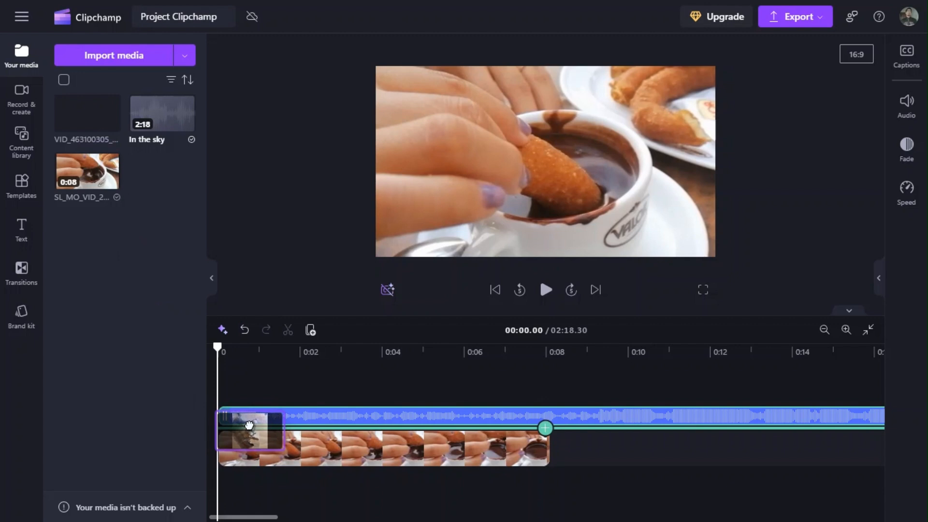
{"action": "left_click_drag", "start_coordinate": [249, 426], "coordinate": [251, 422]}
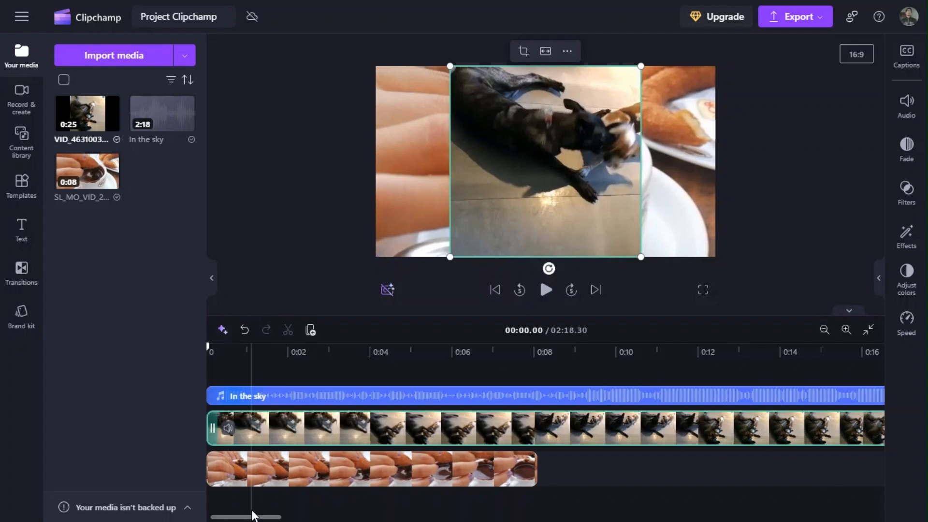
Preview the overlapping videos, and move the dog clip to the track beneath the hot chocolate clip.
{"action": "left_click", "coordinate": [546, 289]}
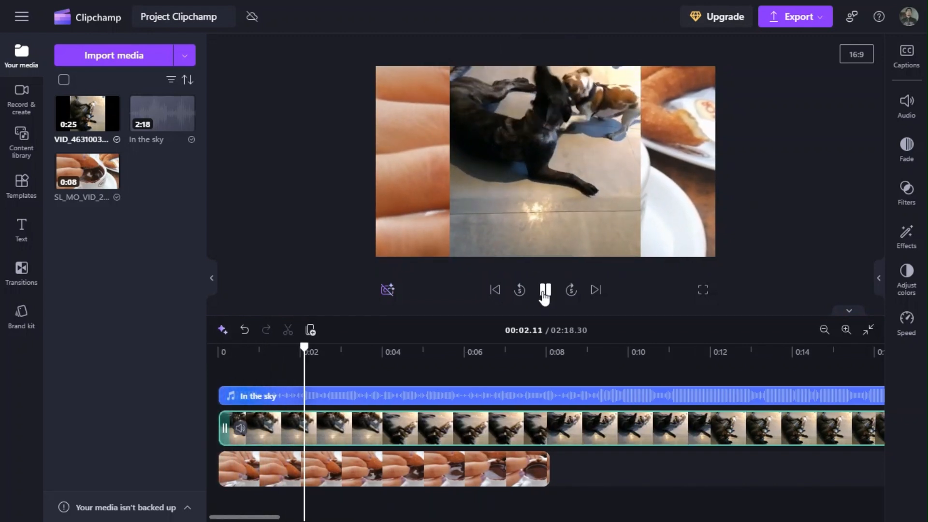
{"action": "left_click", "coordinate": [544, 293]}
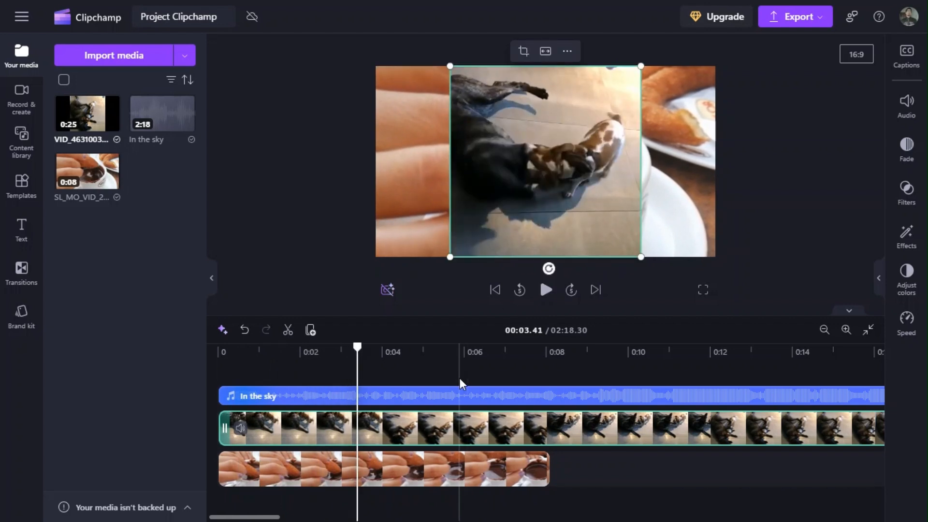
{"action": "left_click_drag", "start_coordinate": [304, 428], "coordinate": [296, 488]}
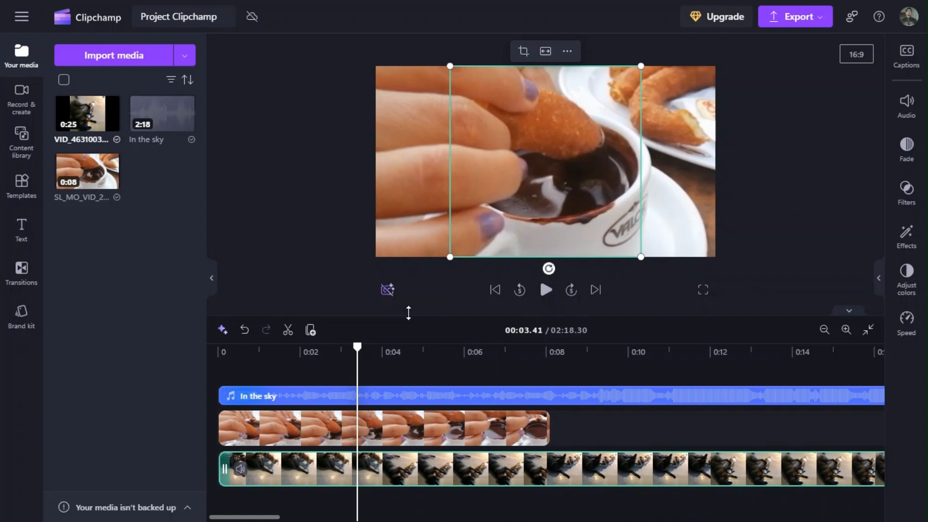
Preview the stacked clips around the point where the hot chocolate clip ends to check which track shows.
{"action": "left_click", "coordinate": [252, 352]}
{"action": "left_click", "coordinate": [416, 352]}
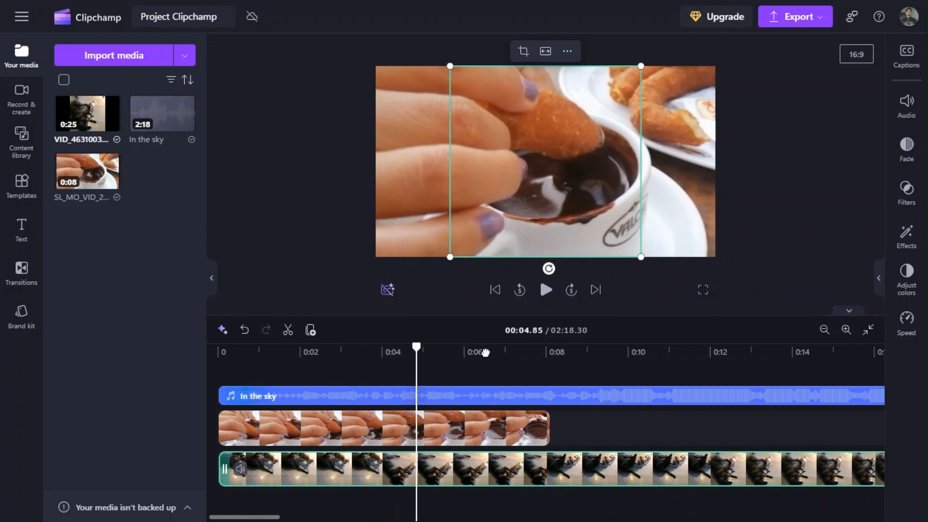
{"action": "left_click", "coordinate": [485, 352]}
{"action": "left_click", "coordinate": [546, 289]}
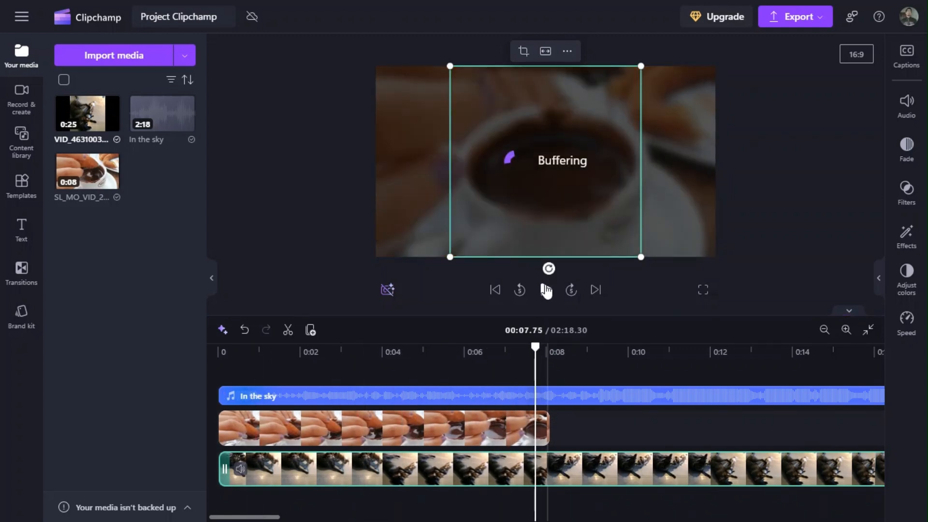
{"action": "left_click", "coordinate": [507, 379]}
{"action": "left_click", "coordinate": [545, 290]}
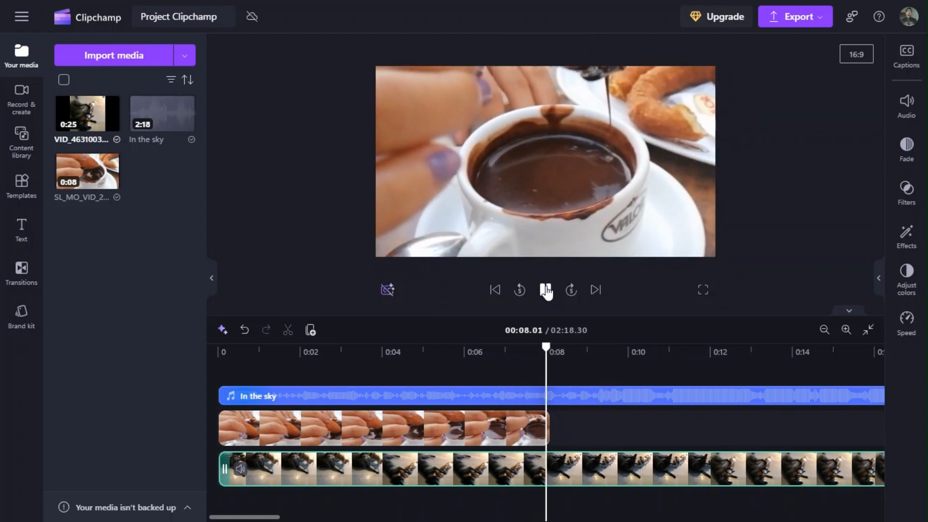
{"action": "left_click", "coordinate": [546, 289]}
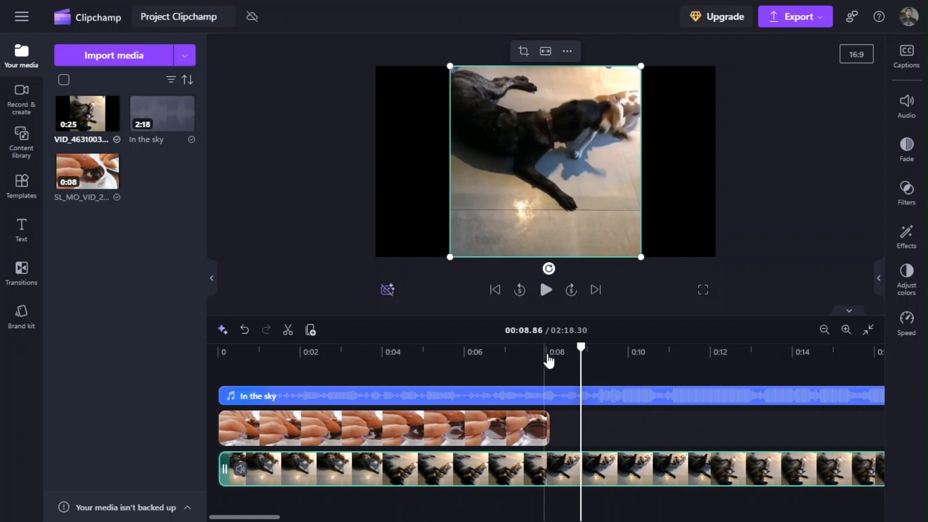
Move the playhead back to 00:02.66 and delete the dog clip from the timeline.
{"action": "left_click_drag", "start_coordinate": [581, 347], "coordinate": [327, 349]}
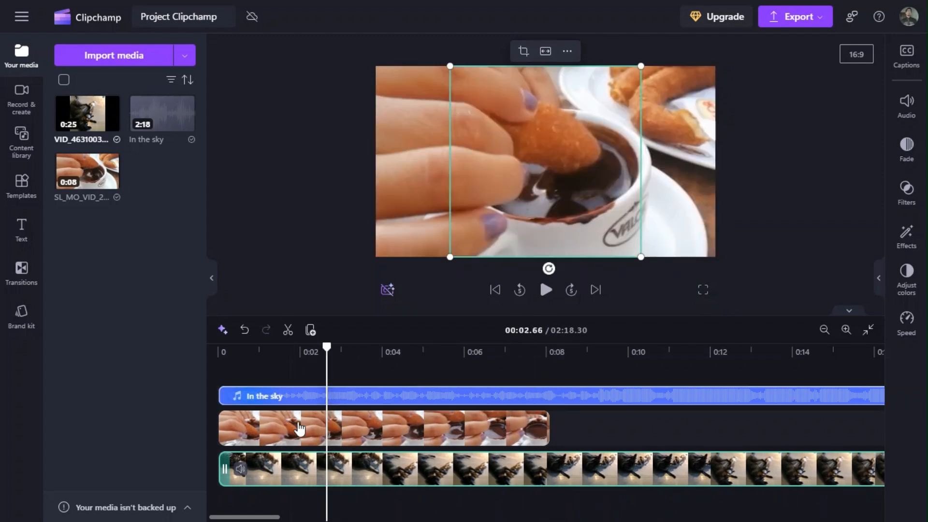
{"action": "key", "text": "Delete"}
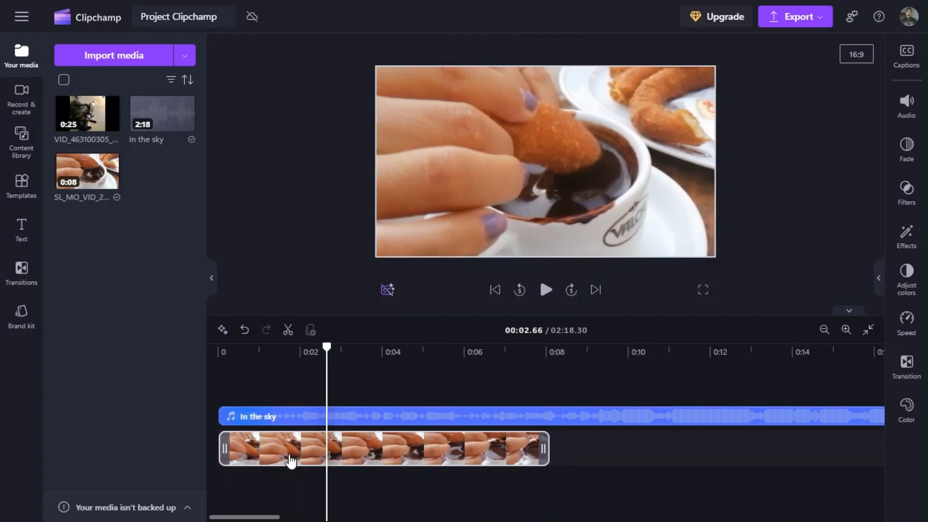
Import the Concept_Art image of a person seated in the rain from Descargas, place it above the video clip, and return the playhead near the start.
{"action": "left_click", "coordinate": [97, 58]}
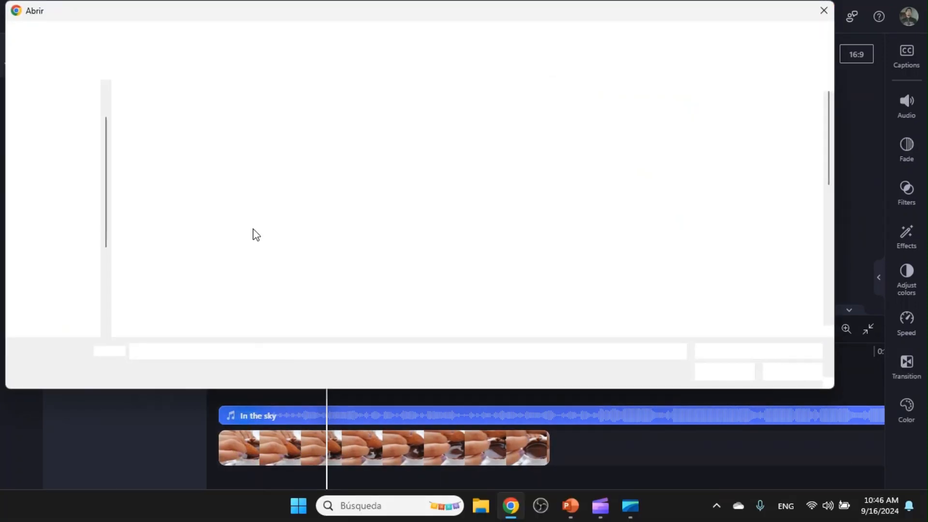
{"action": "left_click", "coordinate": [62, 156]}
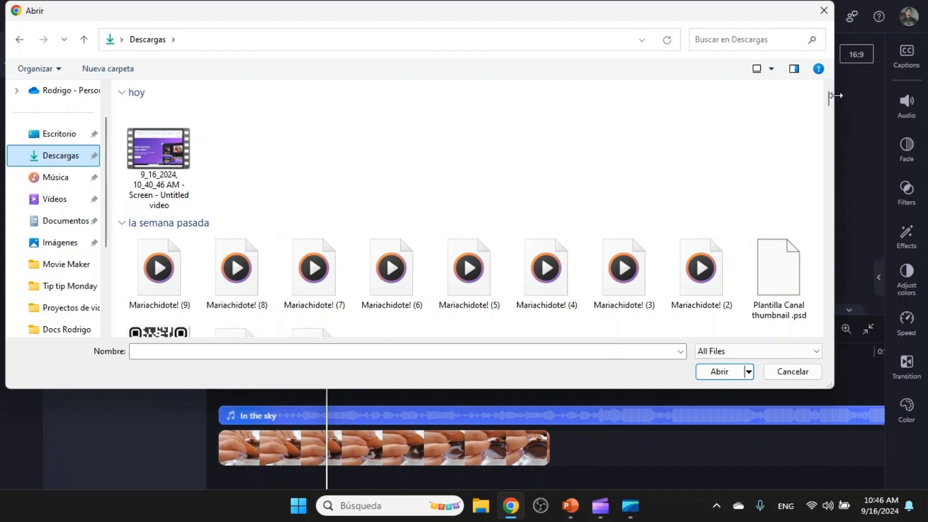
{"action": "left_click_drag", "start_coordinate": [830, 96], "coordinate": [831, 115]}
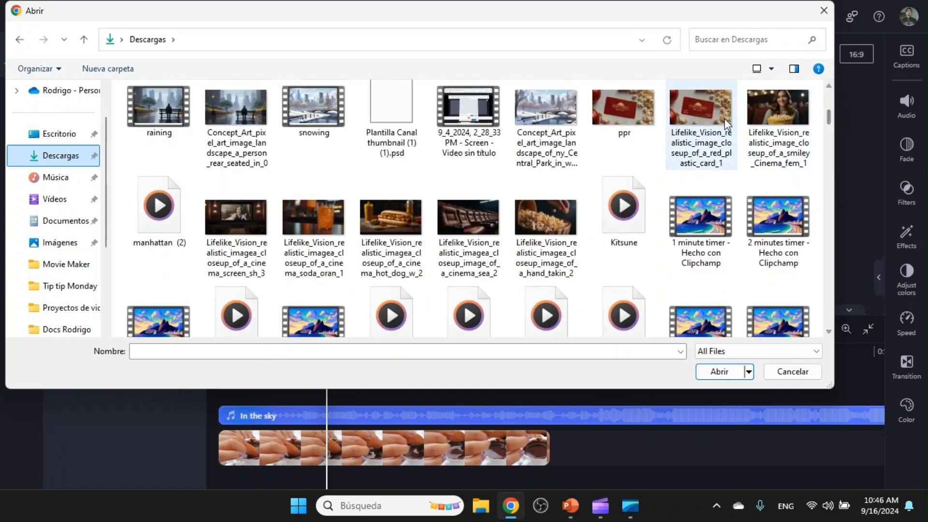
{"action": "left_click", "coordinate": [222, 121]}
{"action": "left_click", "coordinate": [719, 371]}
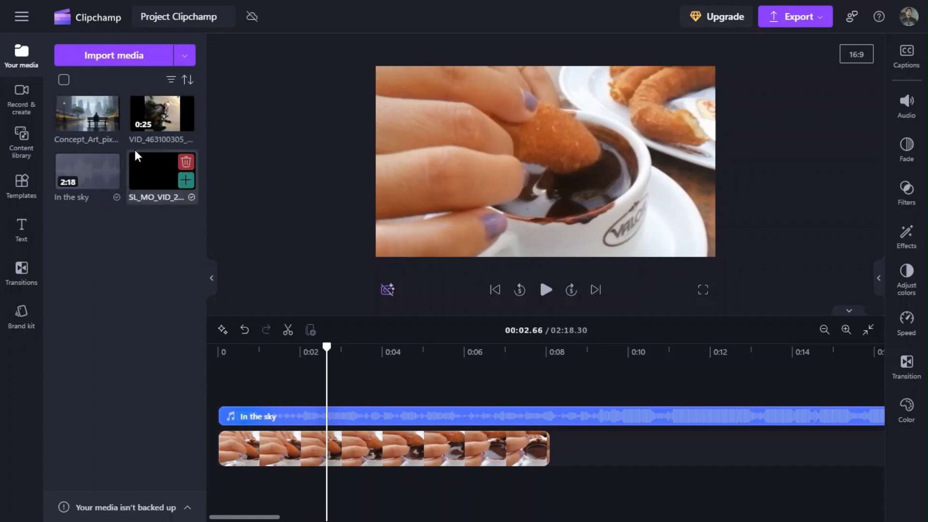
{"action": "left_click_drag", "start_coordinate": [84, 110], "coordinate": [249, 429]}
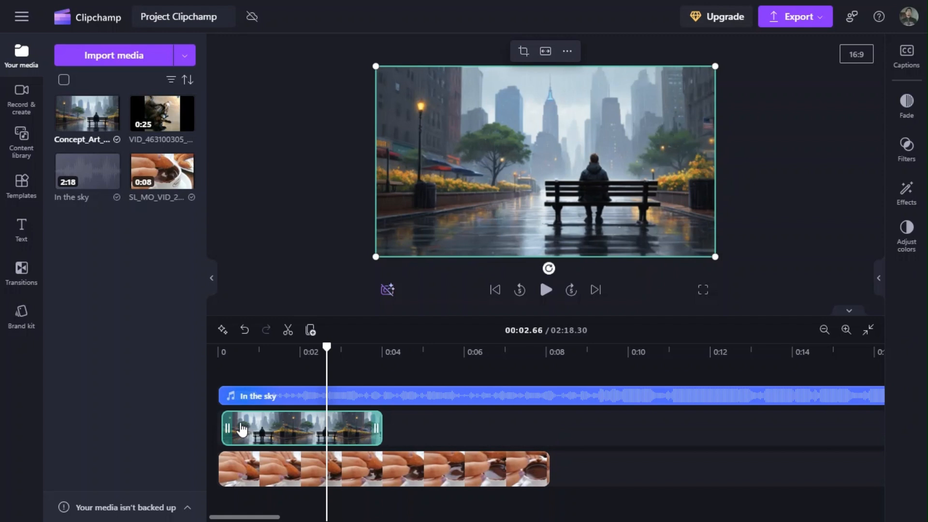
{"action": "left_click_drag", "start_coordinate": [323, 354], "coordinate": [223, 350]}
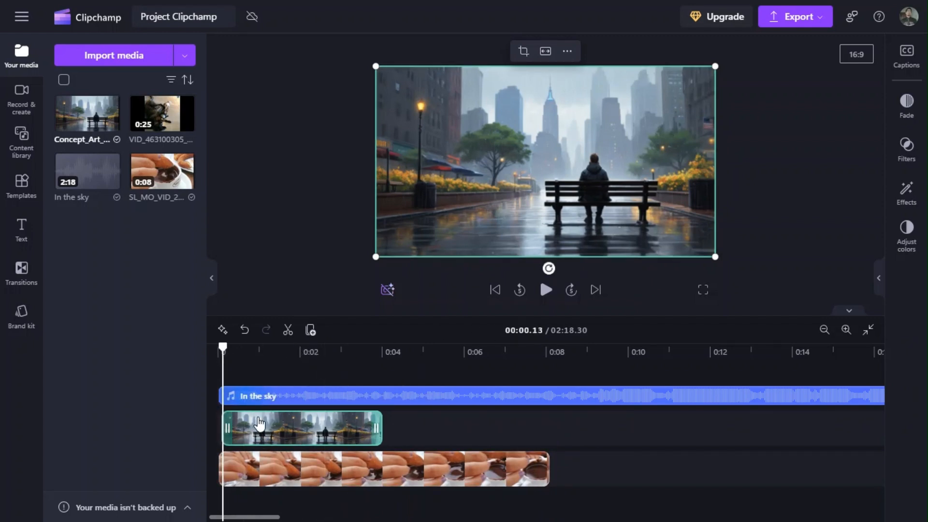
Shift the rain image clip to start about half a second in, and preview the timeline from the beginning.
{"action": "left_click_drag", "start_coordinate": [257, 438], "coordinate": [276, 437]}
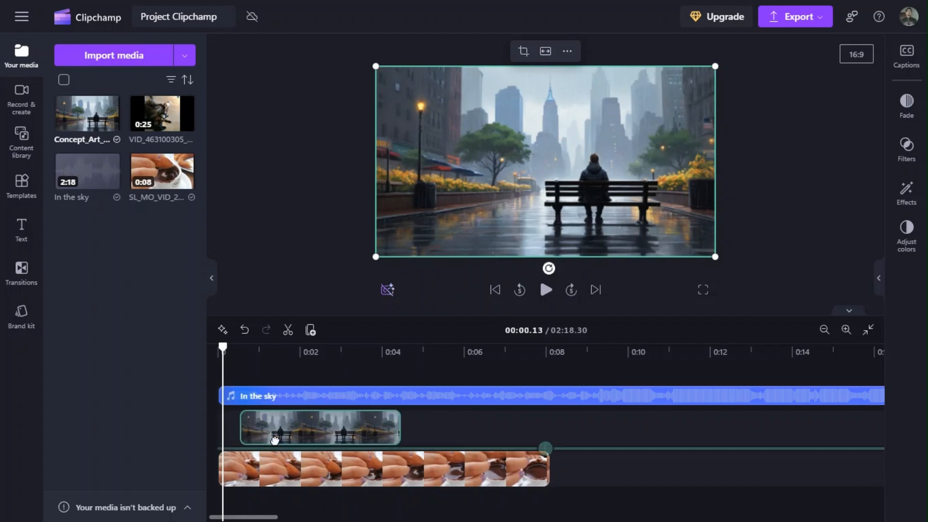
{"action": "left_click_drag", "start_coordinate": [221, 348], "coordinate": [208, 348]}
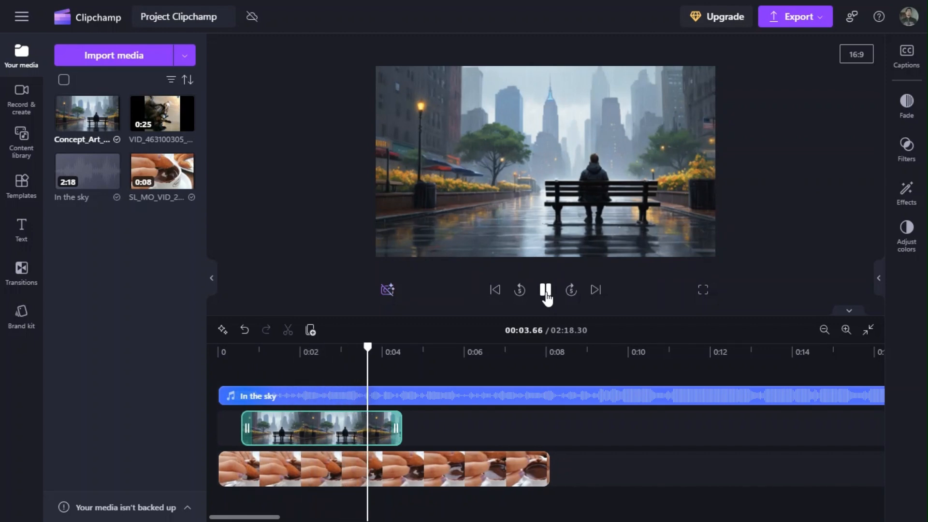
{"action": "left_click", "coordinate": [546, 290]}
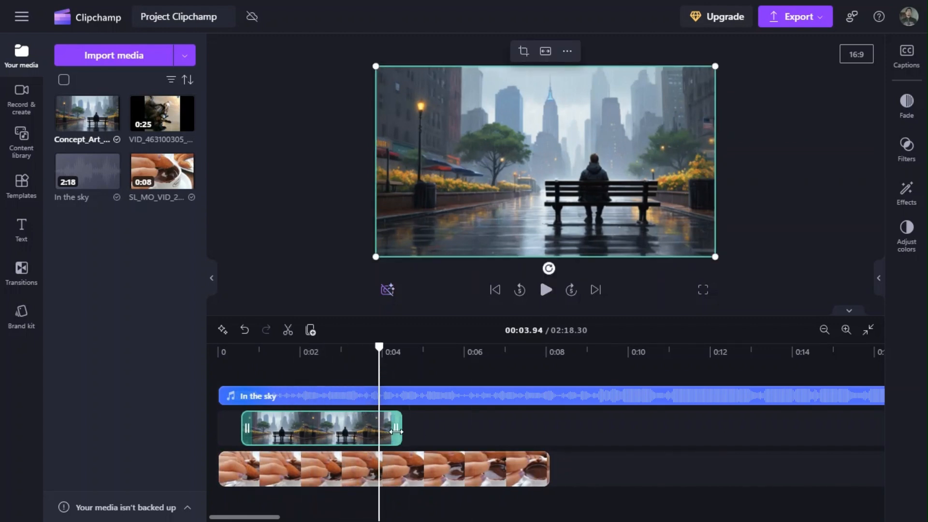
Trim the rain image clip to about 2 seconds long, and preview the change to the video from 00:00.38.
{"action": "left_click_drag", "start_coordinate": [395, 432], "coordinate": [320, 432]}
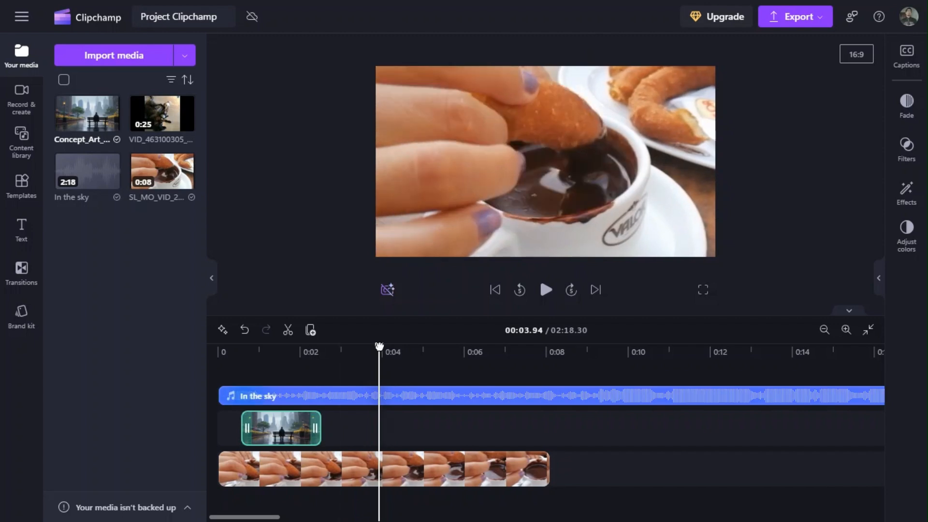
{"action": "left_click_drag", "start_coordinate": [380, 347], "coordinate": [233, 346]}
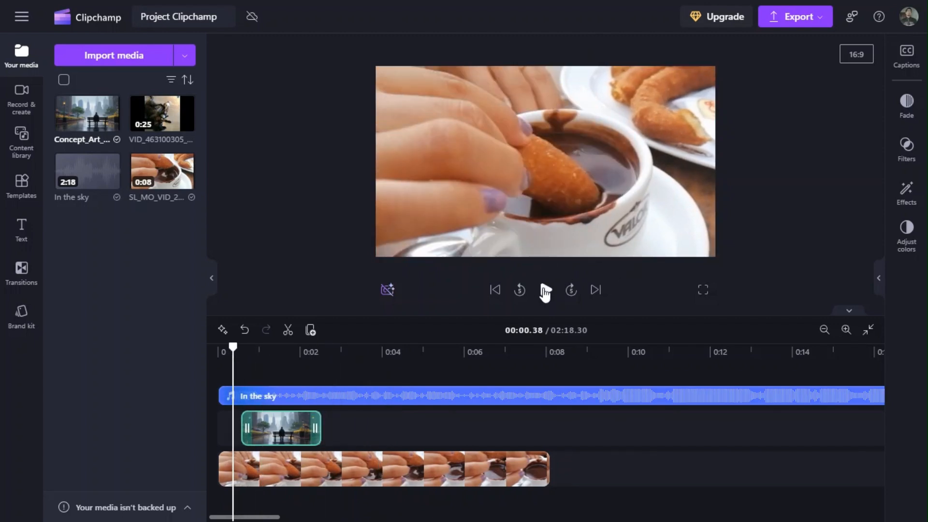
{"action": "left_click", "coordinate": [545, 290]}
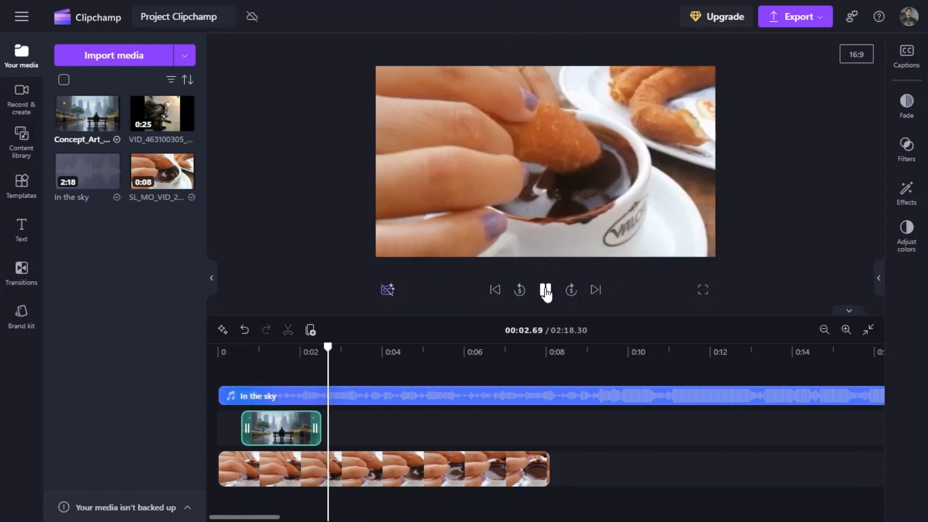
{"action": "left_click", "coordinate": [545, 291]}
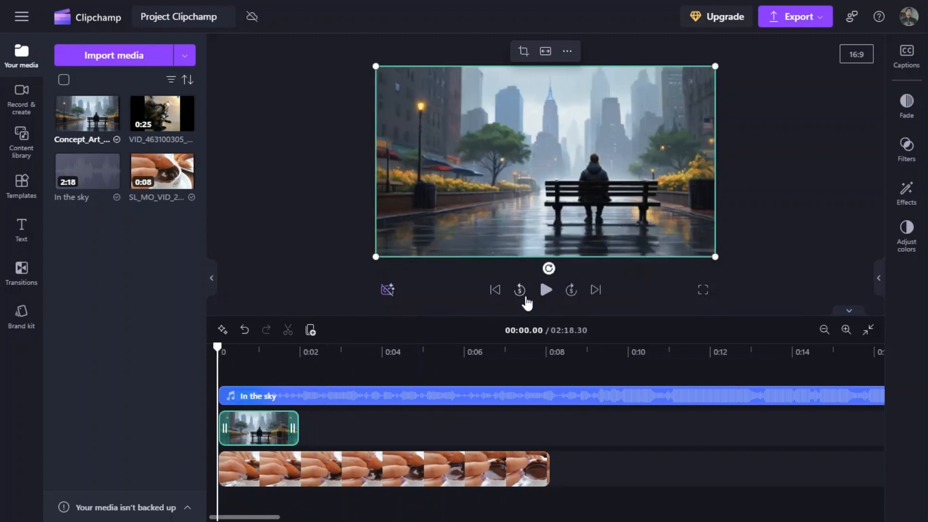
Place the rain image at the timeline start, extend it almost to the hot chocolate clip's end, and preview it.
{"action": "left_click", "coordinate": [546, 290]}
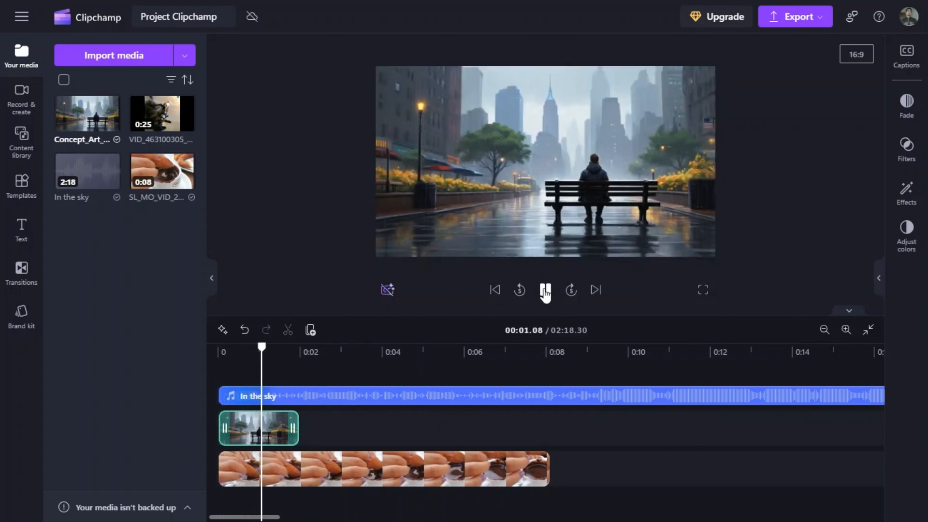
{"action": "left_click", "coordinate": [545, 291]}
{"action": "left_click_drag", "start_coordinate": [297, 428], "coordinate": [563, 437]}
{"action": "left_click", "coordinate": [451, 361]}
{"action": "left_click", "coordinate": [545, 291]}
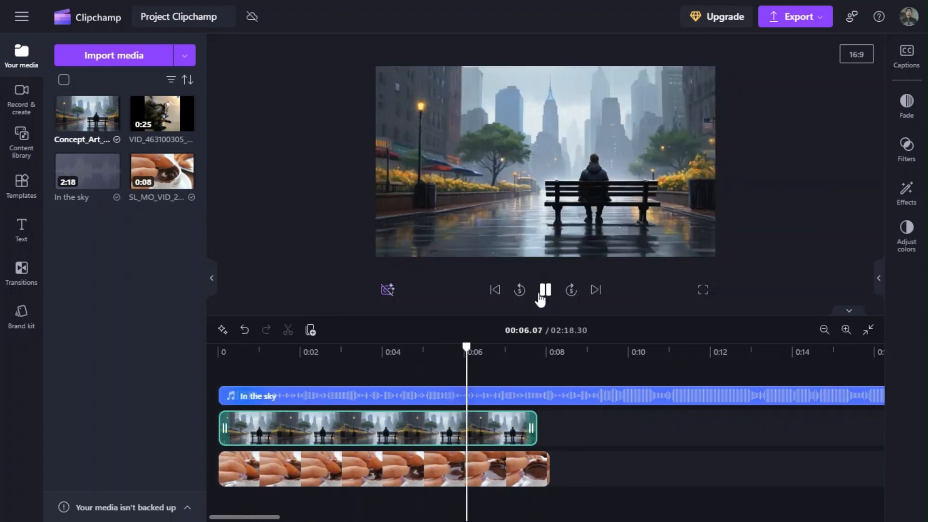
{"action": "left_click", "coordinate": [548, 290]}
Insert the shortened rain image before the hot chocolate clip on the same track, and preview the change between them.
{"action": "left_click_drag", "start_coordinate": [425, 434], "coordinate": [244, 455]}
{"action": "left_click", "coordinate": [248, 361]}
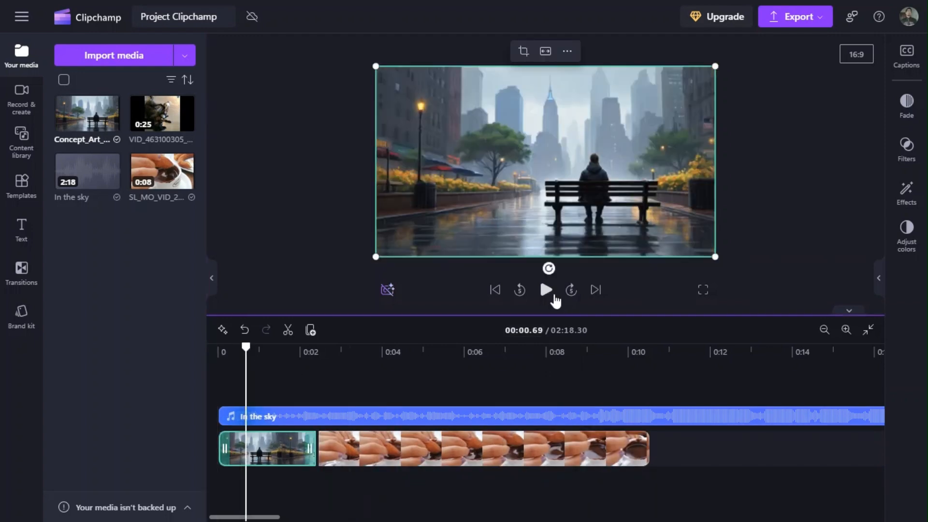
{"action": "left_click", "coordinate": [546, 291]}
{"action": "left_click", "coordinate": [543, 293]}
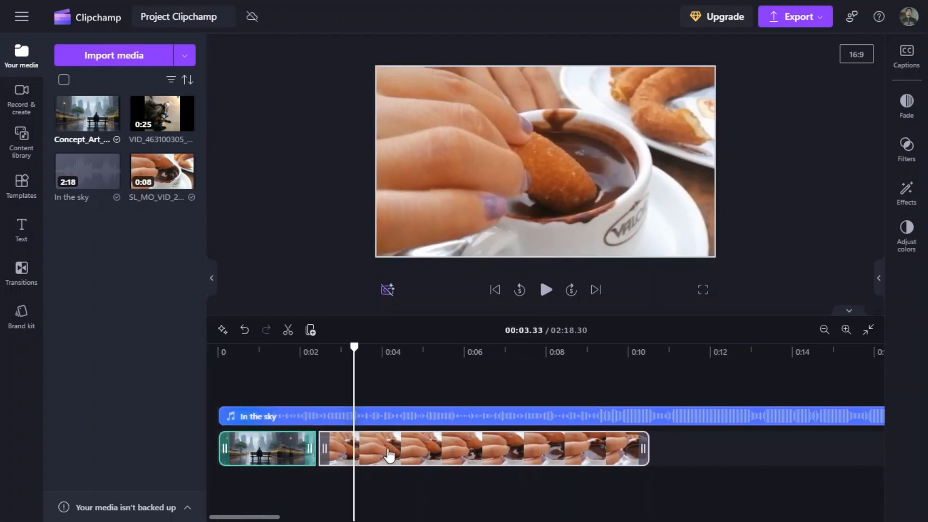
Leave a gap between the rain image and the hot chocolate clip, preview across it, and delete the gap.
{"action": "left_click_drag", "start_coordinate": [390, 454], "coordinate": [424, 444]}
{"action": "left_click_drag", "start_coordinate": [353, 347], "coordinate": [288, 347]}
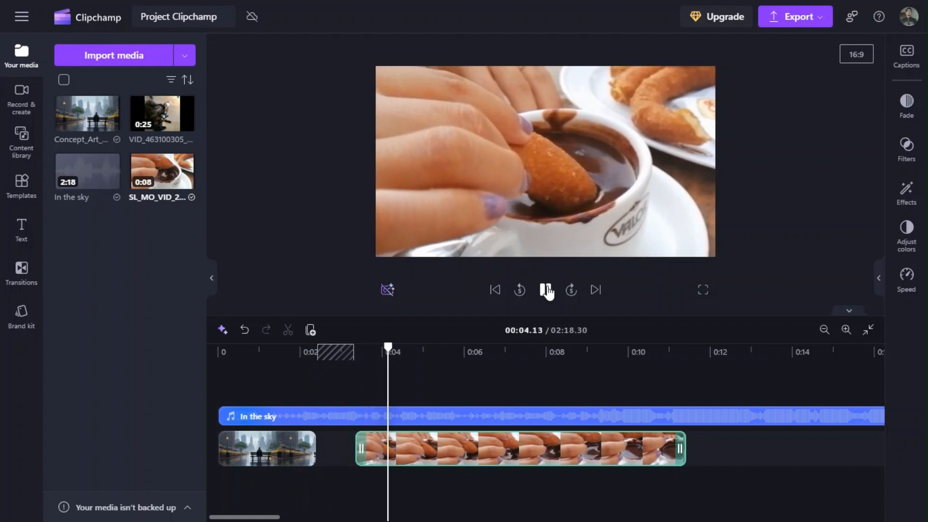
{"action": "left_click", "coordinate": [547, 291]}
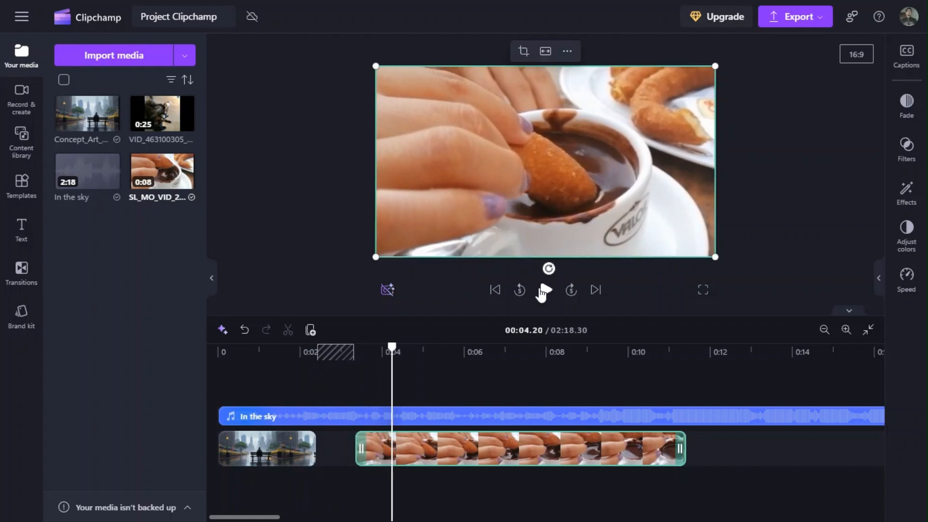
{"action": "left_click", "coordinate": [335, 352]}
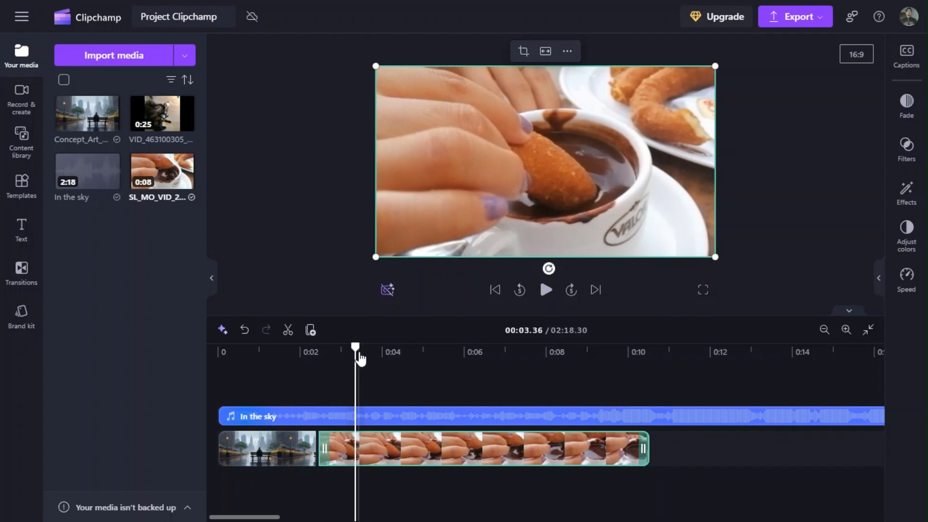
Move the hot chocolate clip to the start of a track beneath the rain image, and shrink the image into the frame's lower-left corner.
{"action": "left_click", "coordinate": [264, 449]}
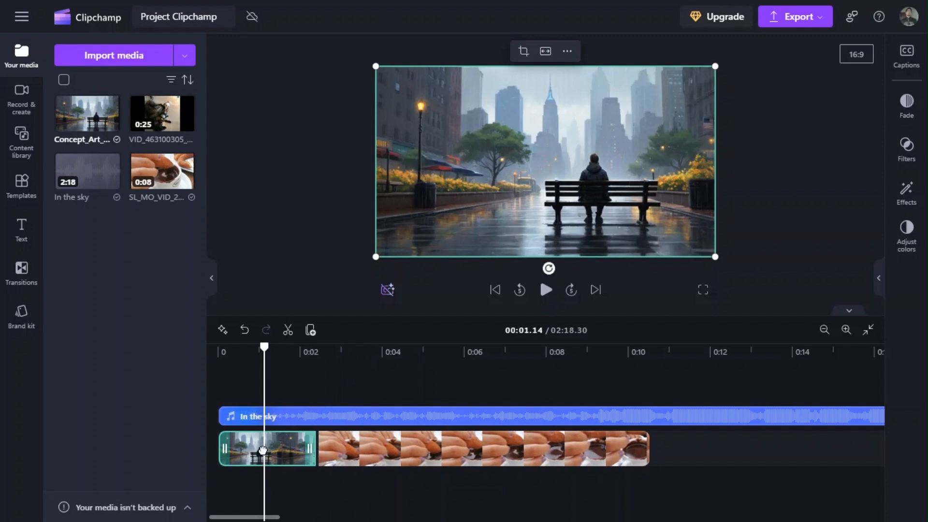
{"action": "left_click_drag", "start_coordinate": [324, 452], "coordinate": [257, 478]}
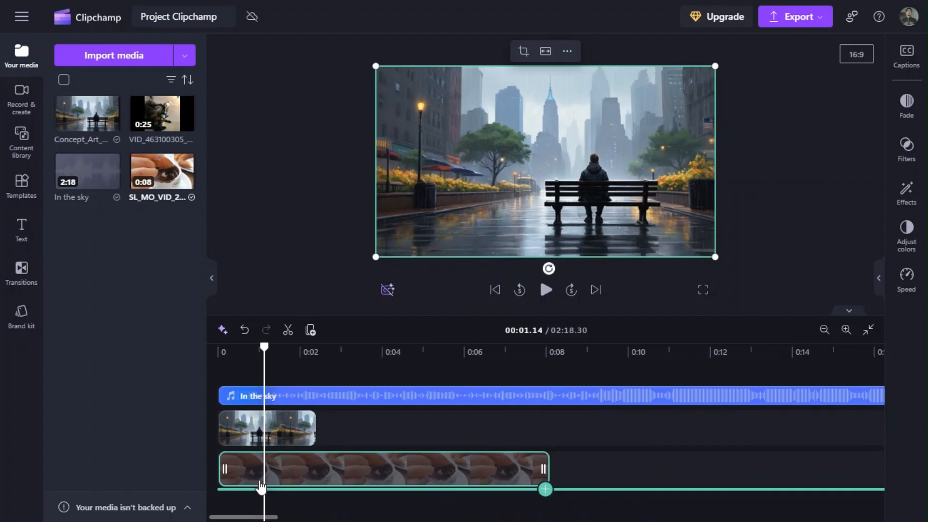
{"action": "left_click", "coordinate": [290, 428]}
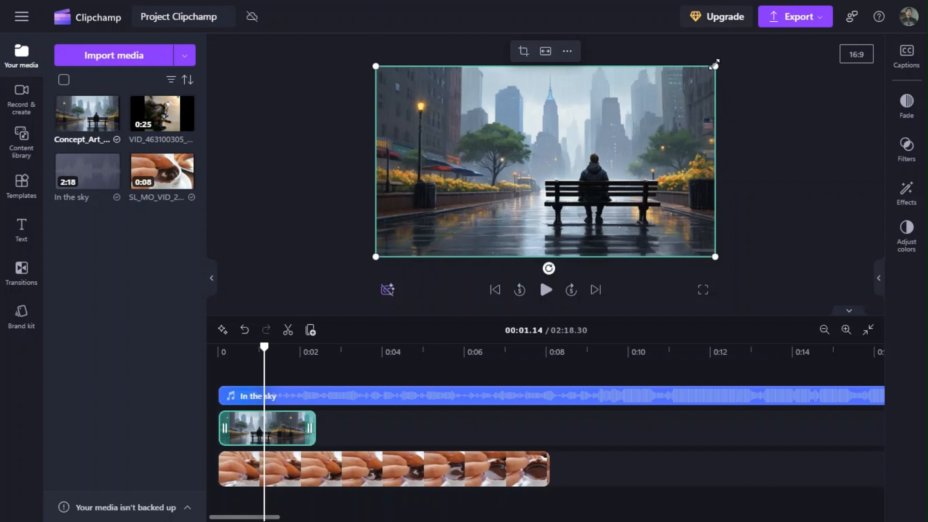
{"action": "left_click_drag", "start_coordinate": [715, 66], "coordinate": [505, 176]}
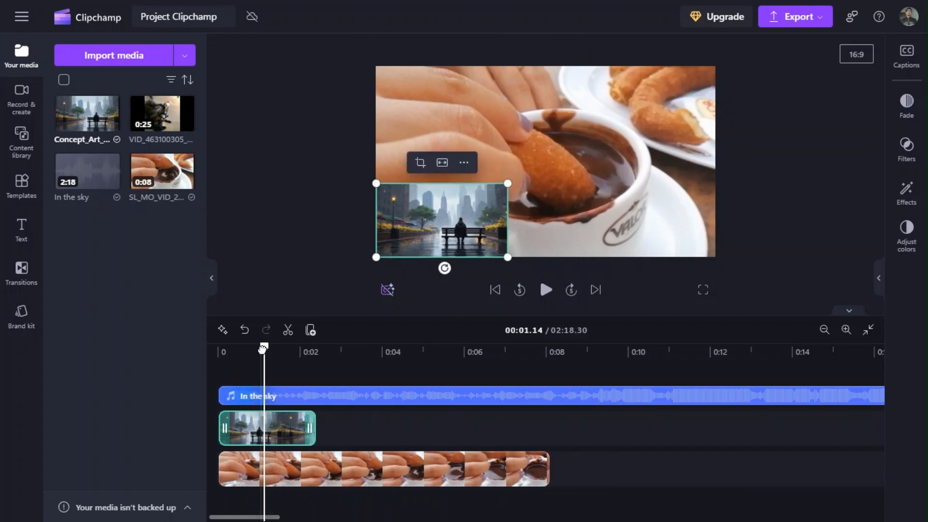
Extend the rain image clip to the end of the hot chocolate clip, and preview the overlay from 00:00.00.
{"action": "left_click_drag", "start_coordinate": [264, 347], "coordinate": [218, 349]}
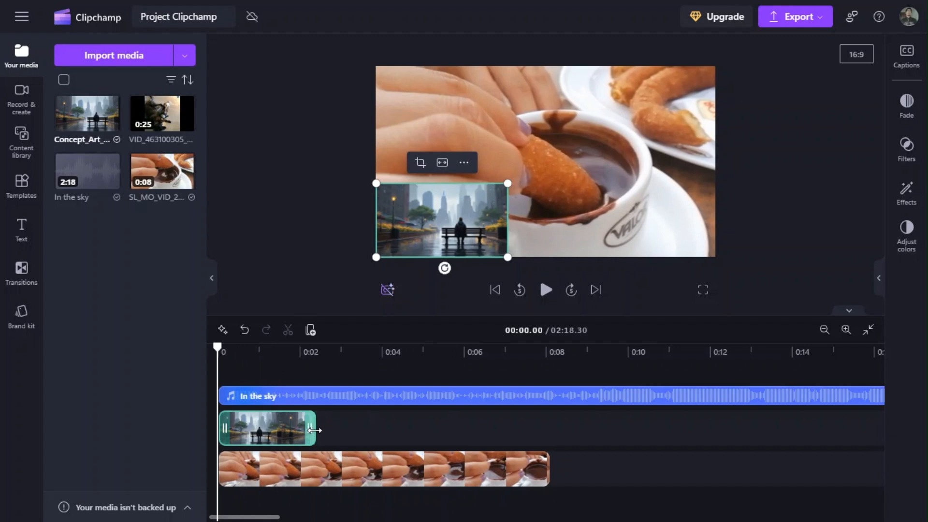
{"action": "left_click_drag", "start_coordinate": [315, 430], "coordinate": [549, 431]}
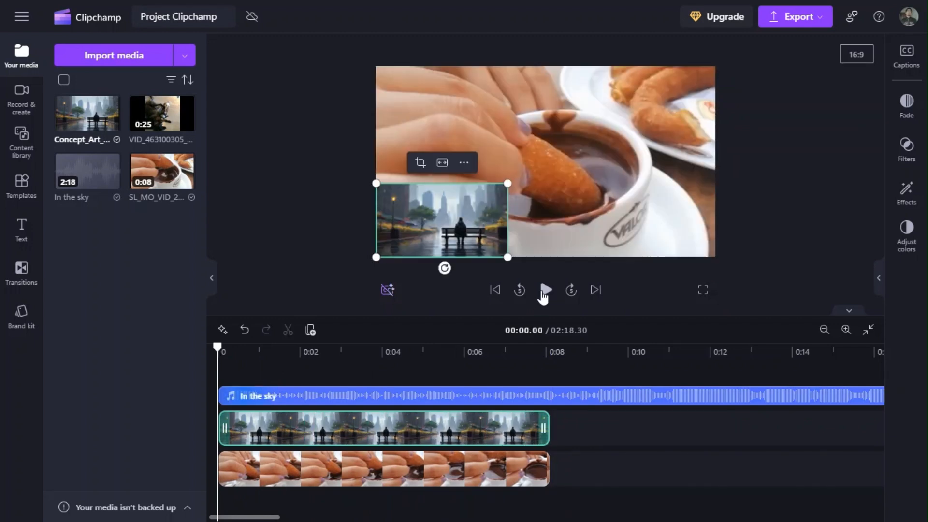
{"action": "left_click", "coordinate": [544, 292]}
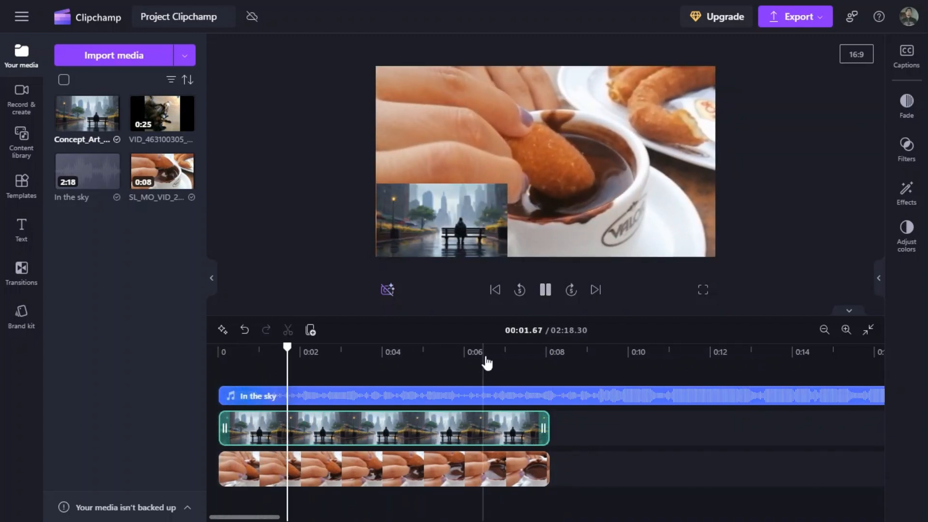
{"action": "left_click", "coordinate": [546, 290]}
Enlarge the overlaid rain image, crop both sides around the person on the bench, and place it at the frame's left side.
{"action": "left_click", "coordinate": [457, 234]}
{"action": "left_click_drag", "start_coordinate": [507, 183], "coordinate": [589, 124]}
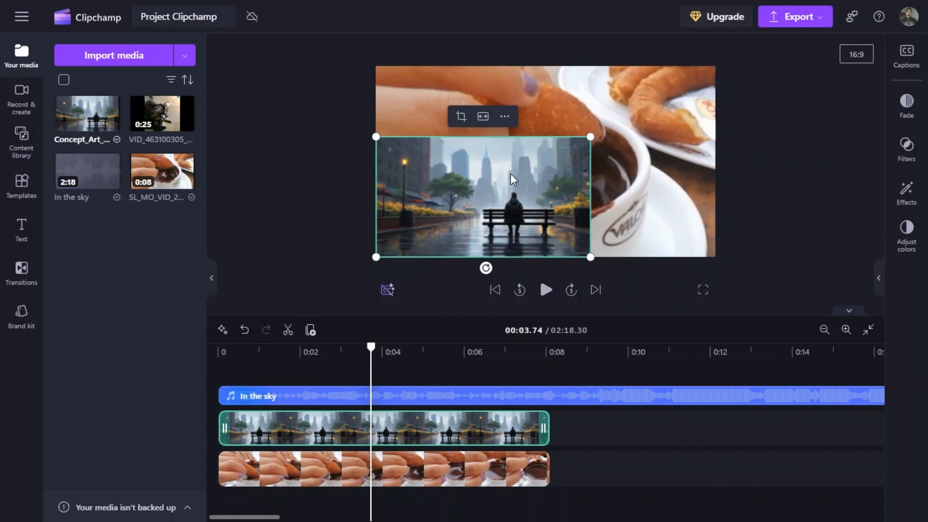
{"action": "left_click", "coordinate": [461, 116]}
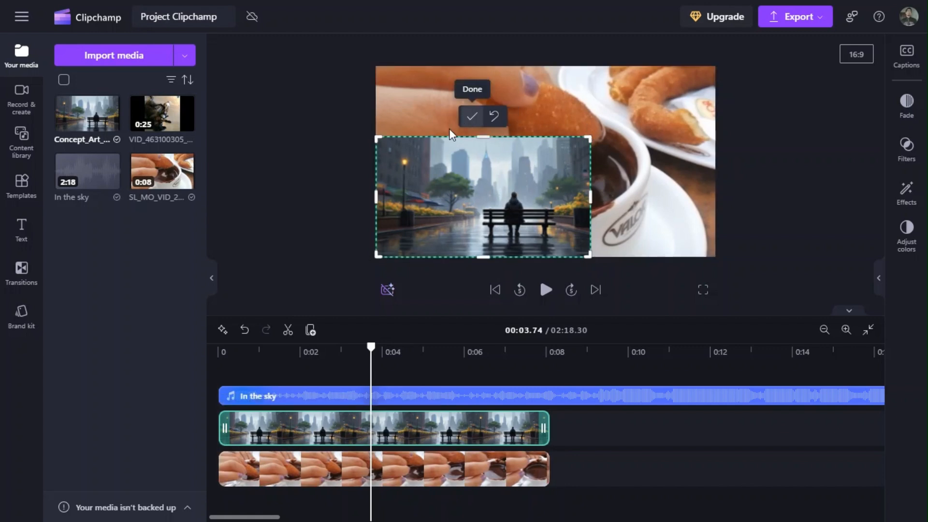
{"action": "left_click_drag", "start_coordinate": [377, 197], "coordinate": [481, 198]}
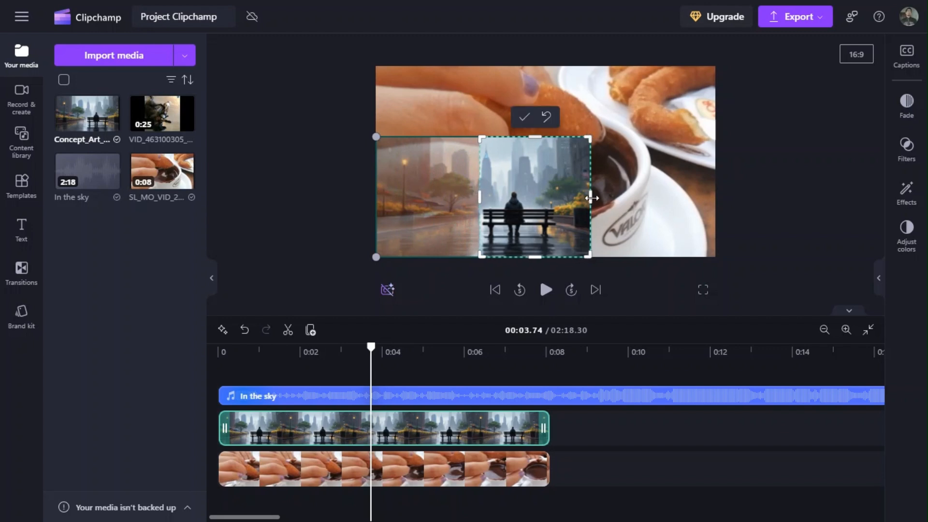
{"action": "left_click_drag", "start_coordinate": [592, 198], "coordinate": [426, 170]}
{"action": "left_click", "coordinate": [423, 201]}
Preview the cropped image overlay over the hot chocolate video from the beginning.
{"action": "left_click", "coordinate": [219, 349]}
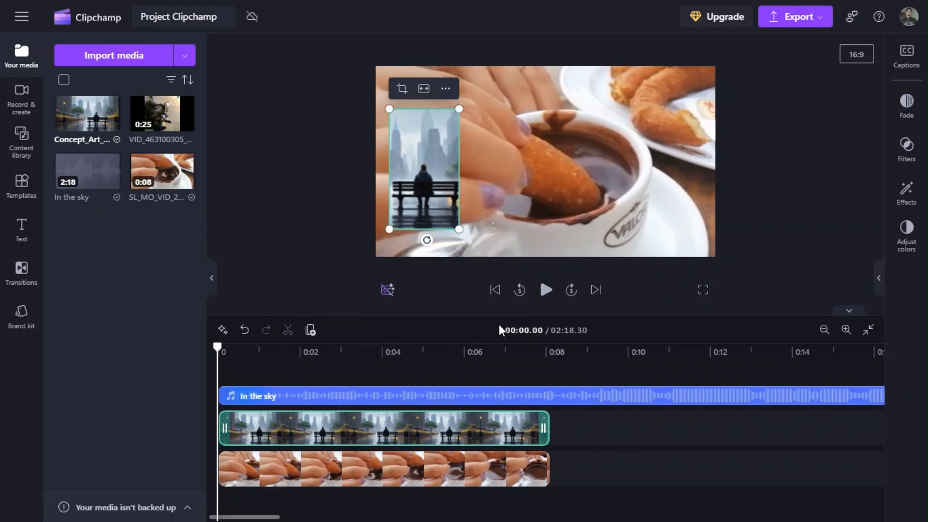
{"action": "left_click", "coordinate": [547, 290]}
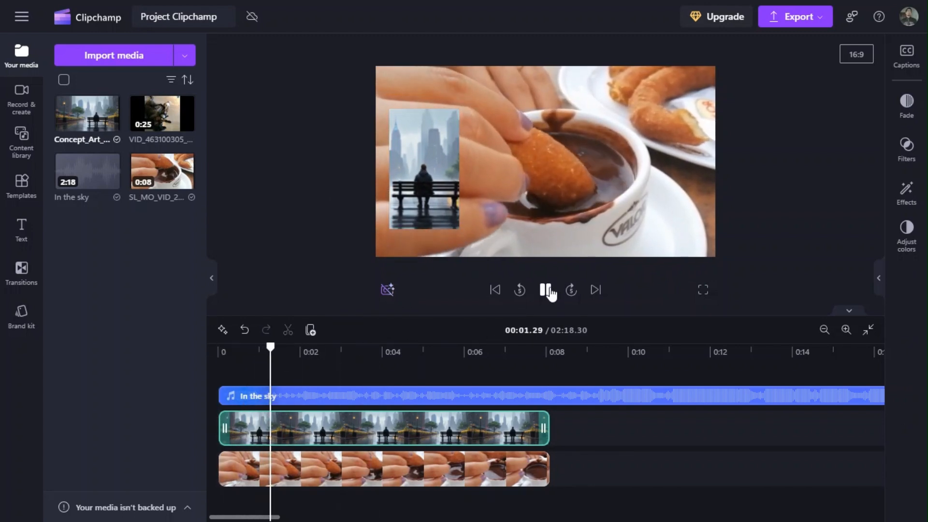
{"action": "left_click", "coordinate": [546, 290]}
Add the dog video on a track above the rain image, shrink it into the frame's upper-right area, and preview the composition.
{"action": "left_click_drag", "start_coordinate": [162, 114], "coordinate": [249, 399]}
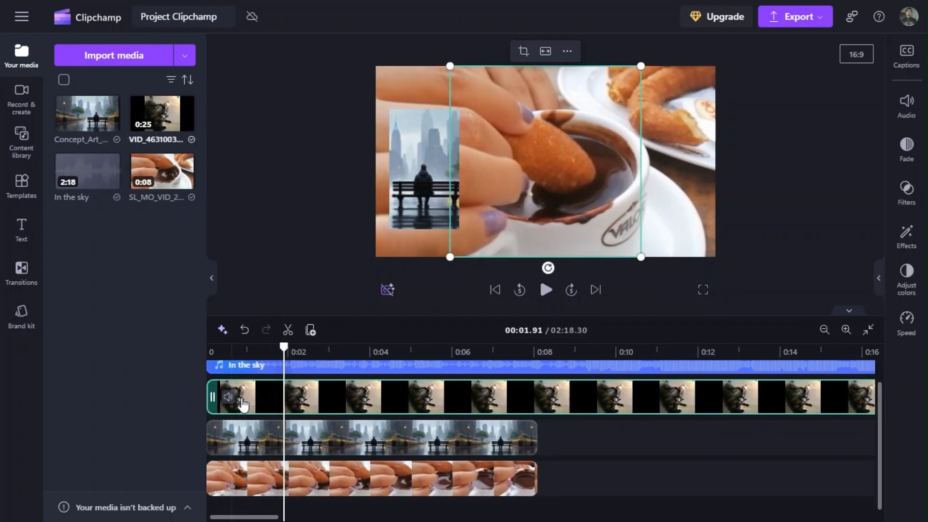
{"action": "left_click_drag", "start_coordinate": [447, 257], "coordinate": [547, 189]}
{"action": "left_click_drag", "start_coordinate": [628, 118], "coordinate": [663, 124]}
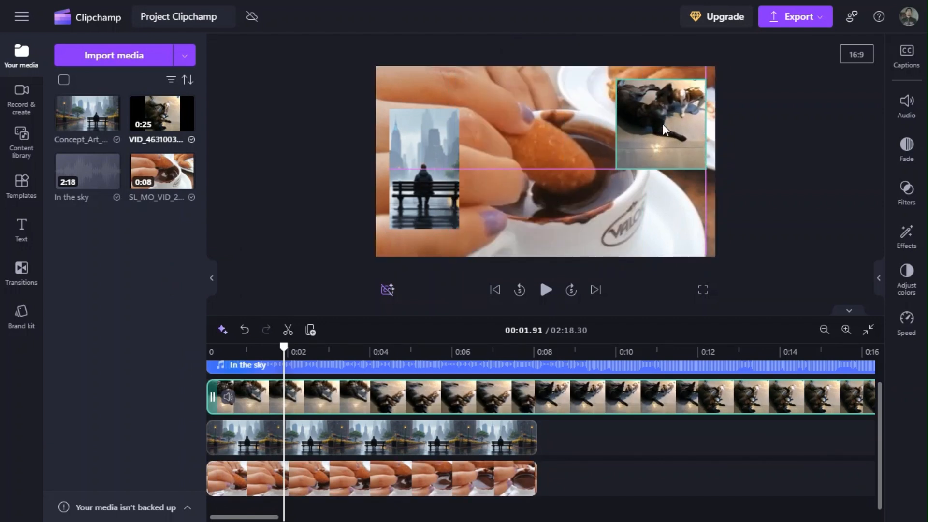
{"action": "left_click", "coordinate": [547, 289]}
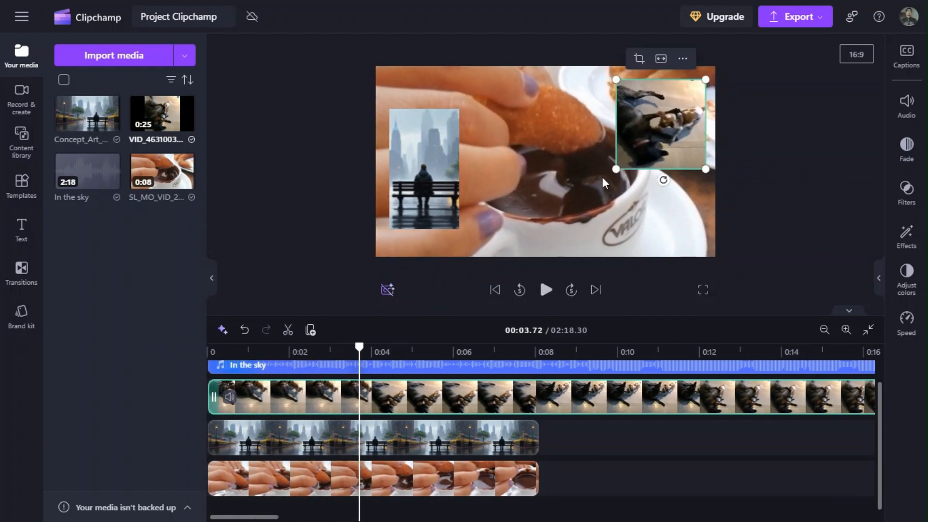
Crop away the left part of the dog video overlay, and preview the three layers together.
{"action": "left_click", "coordinate": [639, 58]}
{"action": "left_click_drag", "start_coordinate": [616, 124], "coordinate": [643, 124]}
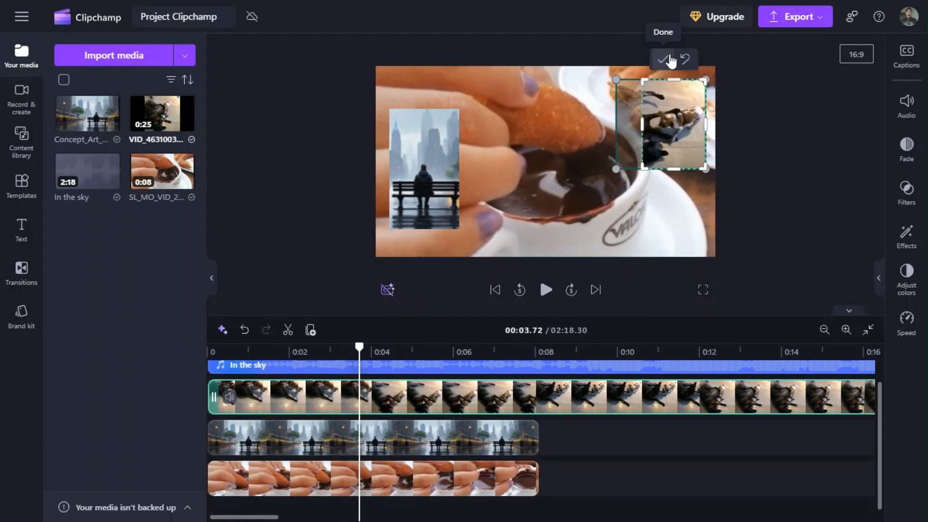
{"action": "left_click", "coordinate": [663, 58]}
{"action": "left_click", "coordinate": [546, 290]}
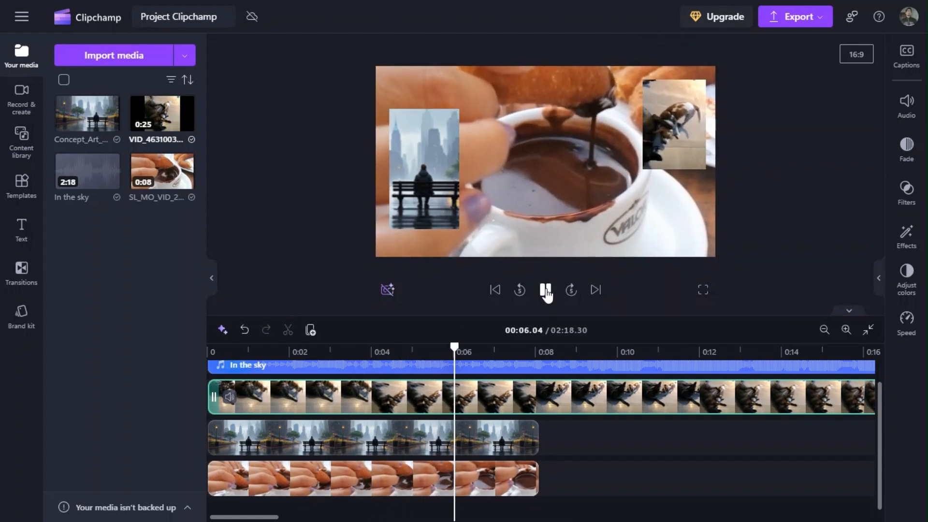
{"action": "left_click", "coordinate": [546, 290]}
Shorten the rain image clip to about 4 seconds near the timeline start, and remove the Concept_Art image from the project media.
{"action": "left_click", "coordinate": [418, 430]}
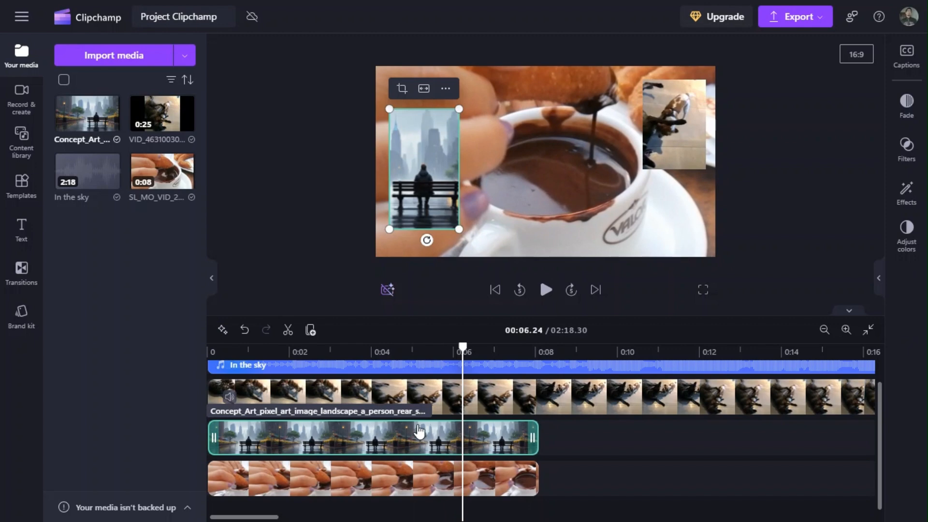
{"action": "left_click_drag", "start_coordinate": [418, 431], "coordinate": [238, 442]}
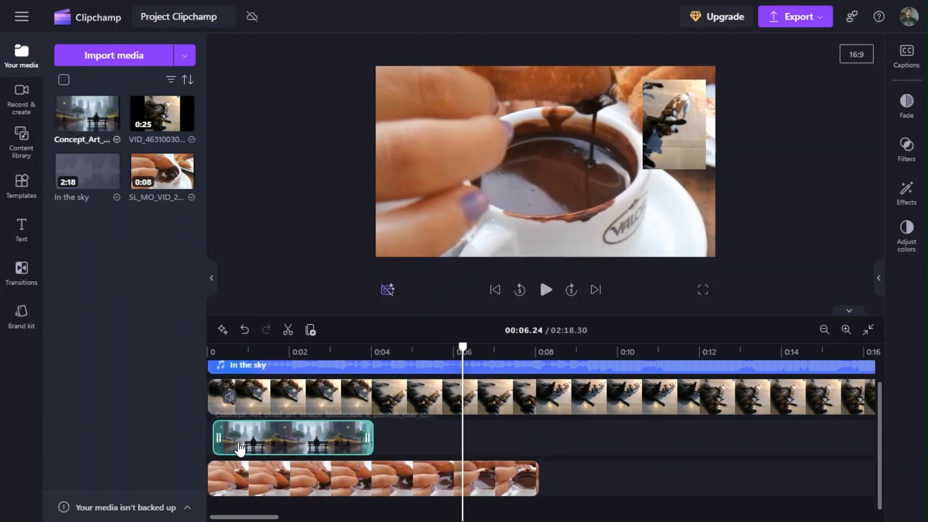
{"action": "left_click", "coordinate": [112, 105]}
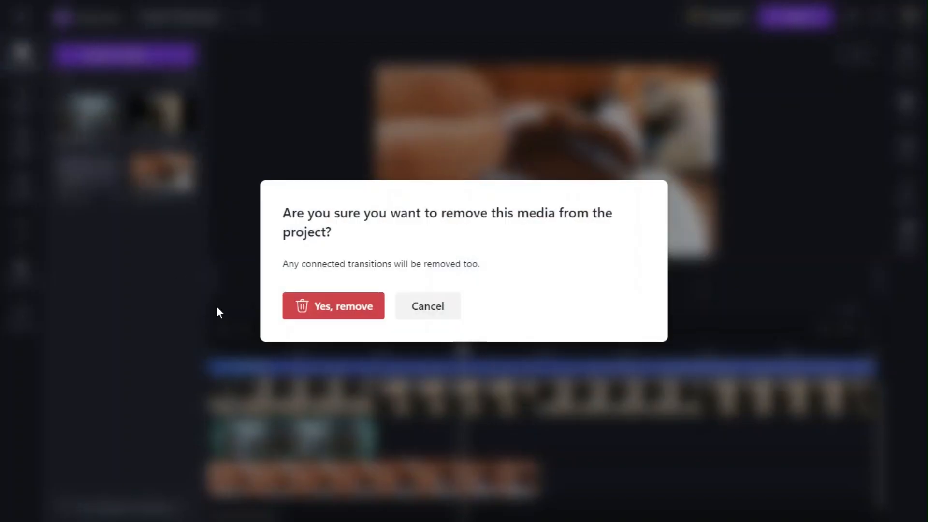
{"action": "left_click", "coordinate": [351, 309]}
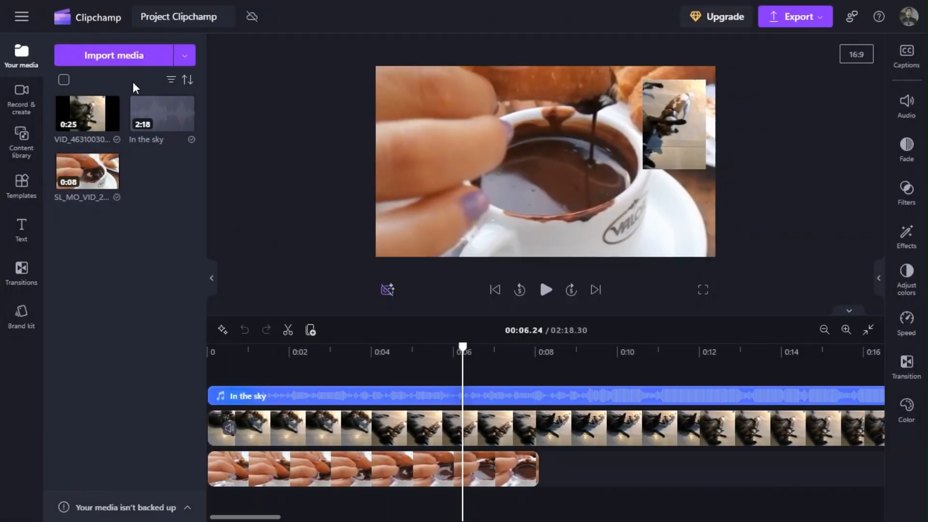
{"action": "left_click", "coordinate": [330, 435]}
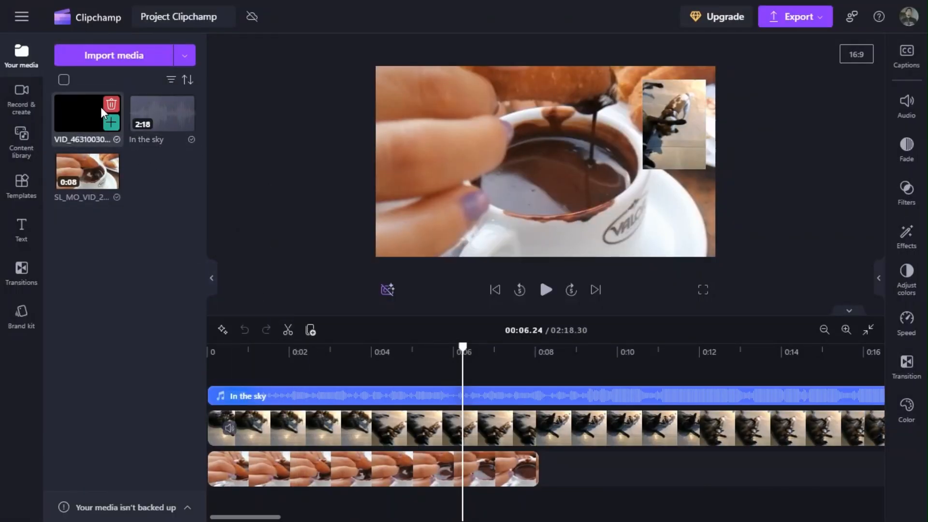
Remove the dog video from the project media and import it again from the Vídeos folder.
{"action": "left_click", "coordinate": [113, 104]}
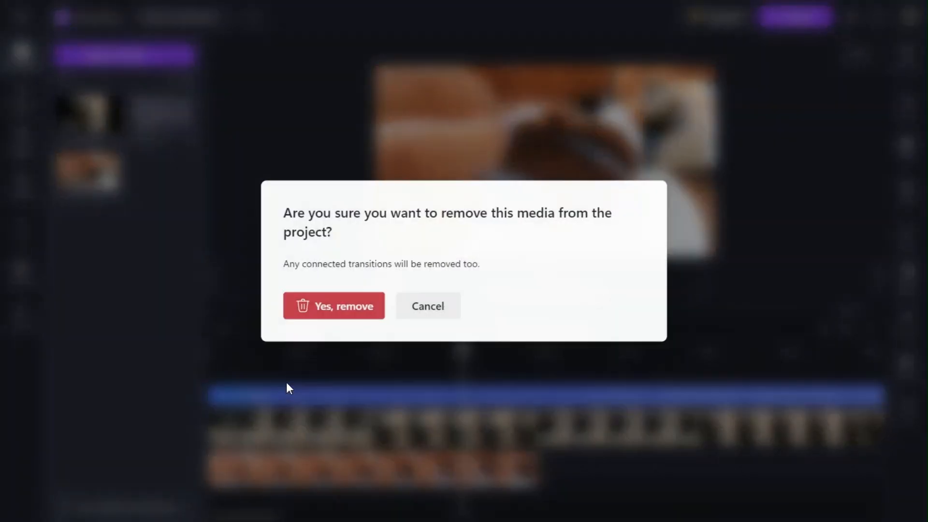
{"action": "left_click", "coordinate": [327, 313]}
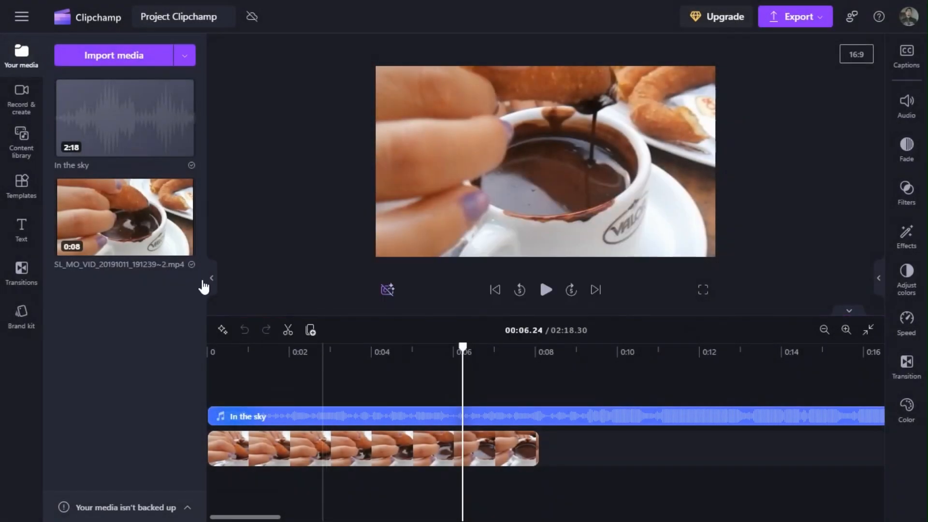
{"action": "left_click", "coordinate": [88, 57]}
{"action": "left_click", "coordinate": [54, 198]}
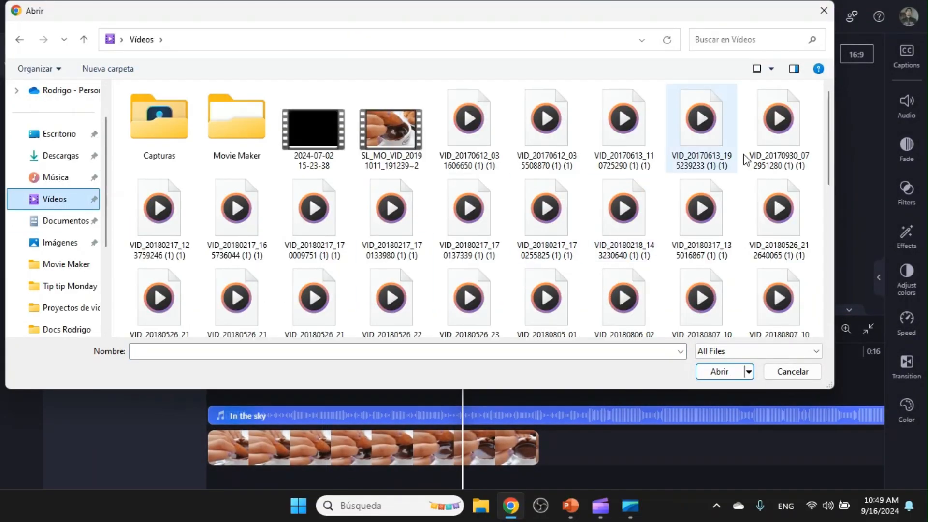
{"action": "scroll", "coordinate": [464, 218], "scroll_direction": "down", "scroll_amount": 10}
{"action": "left_click", "coordinate": [779, 193]}
{"action": "left_click", "coordinate": [716, 376]}
Add the dog video on the track above the hot chocolate video and open its picture-in-picture placement options.
{"action": "left_click_drag", "start_coordinate": [87, 115], "coordinate": [244, 426]}
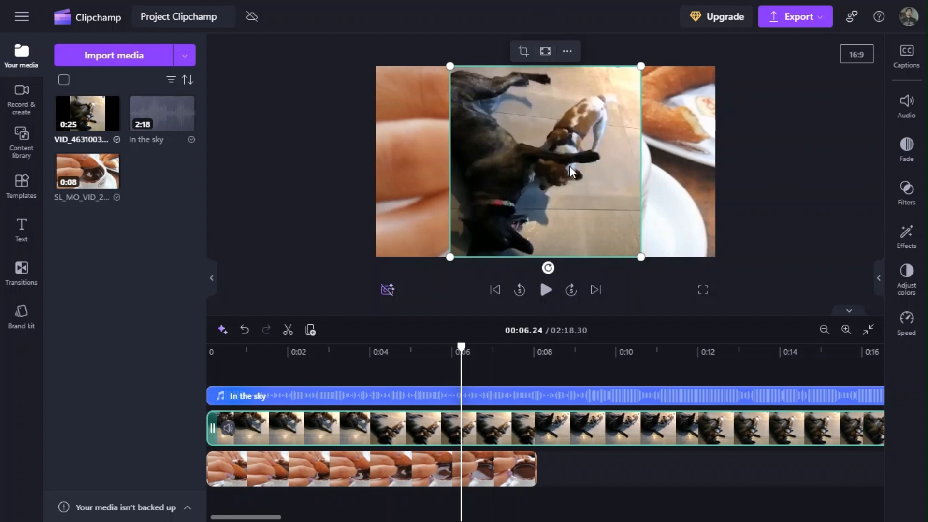
{"action": "left_click", "coordinate": [567, 52]}
{"action": "mouse_move", "coordinate": [618, 126]}
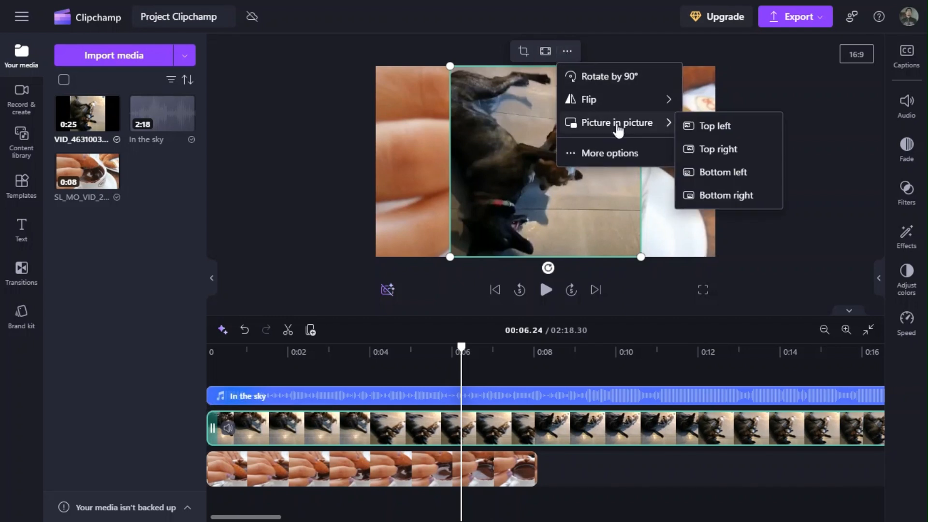
{"action": "mouse_move", "coordinate": [651, 108]}
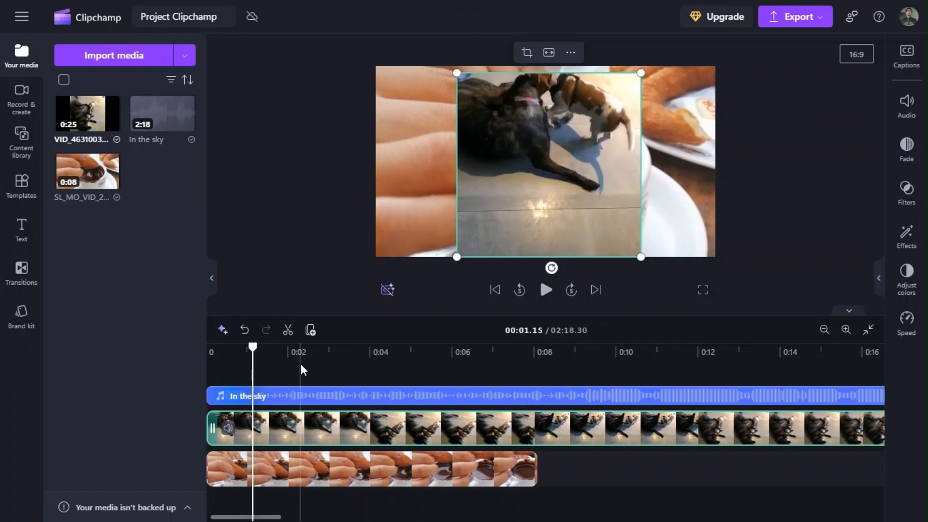
Position the playhead precisely at 00:03.00 on the timeline.
{"action": "left_click", "coordinate": [308, 353]}
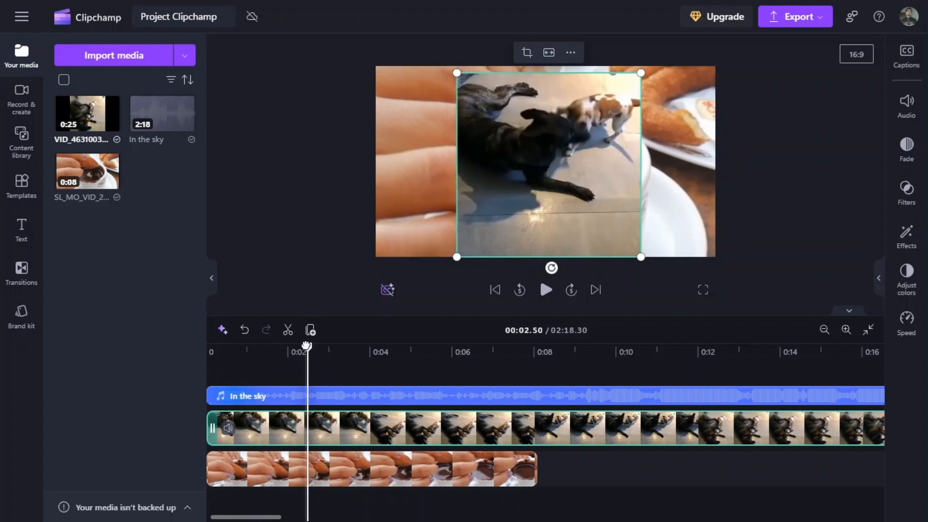
{"action": "left_click_drag", "start_coordinate": [307, 346], "coordinate": [315, 346]}
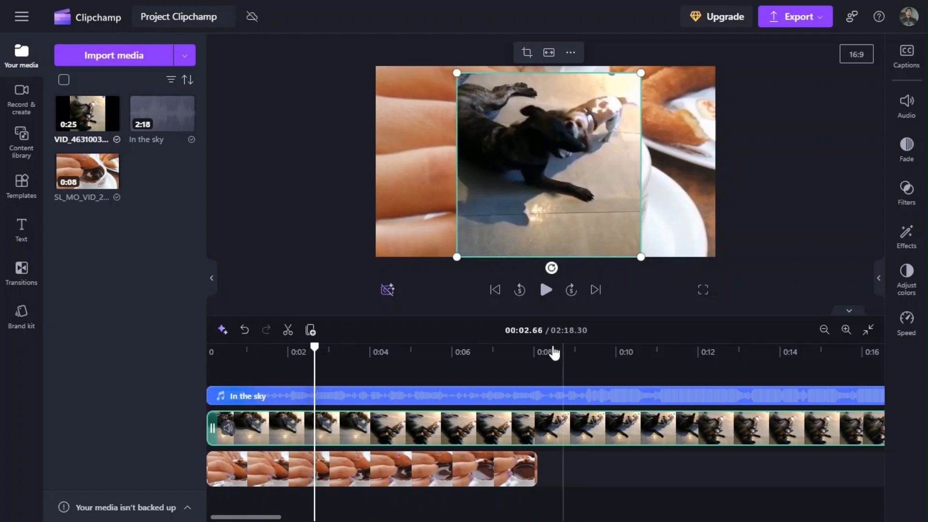
{"action": "left_click", "coordinate": [543, 331]}
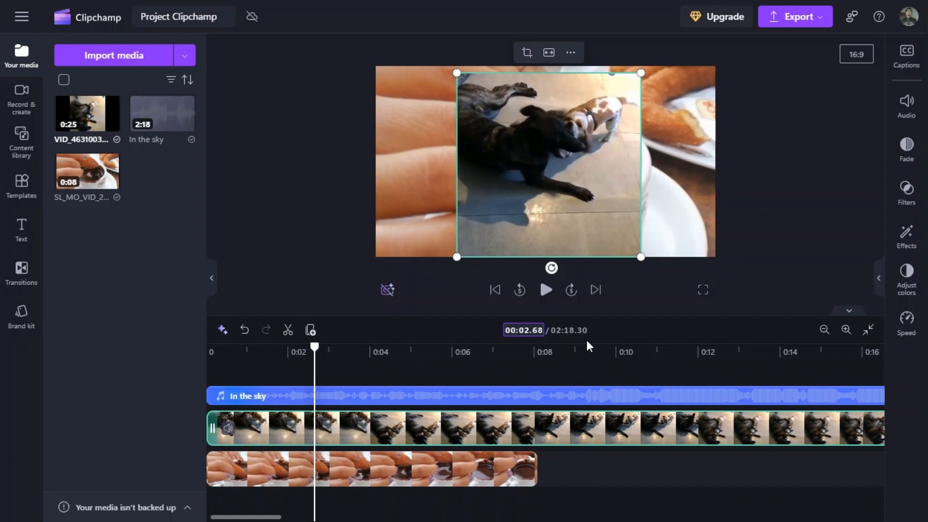
{"action": "key", "text": "Up"}
{"action": "key", "text": "Up"}
{"action": "key", "text": "Up"}
{"action": "key", "text": "Up"}
{"action": "key", "text": "Up"}
{"action": "key", "text": "Up"}
{"action": "key", "text": "Up"}
{"action": "key", "text": "Up"}
{"action": "key", "text": "Up"}
{"action": "key", "text": "Up"}
{"action": "key", "text": "Up"}
{"action": "key", "text": "Up"}
{"action": "key", "text": "Up"}
{"action": "key", "text": "Up"}
{"action": "key", "text": "Up"}
{"action": "key", "text": "Up"}
{"action": "key", "text": "Up"}
{"action": "key", "text": "Up"}
{"action": "key", "text": "Up"}
{"action": "key", "text": "Up"}
{"action": "type", "text": "10"}
{"action": "key", "text": "Up"}
{"action": "type", "text": "96"}
{"action": "key", "text": "Up"}
{"action": "key", "text": "Up"}
{"action": "key", "text": "Up"}
{"action": "key", "text": "Up"}
{"action": "key", "text": "Up"}
{"action": "key", "text": "Up"}
{"action": "key", "text": "Up"}
{"action": "key", "text": "Up"}
{"action": "key", "text": "Up"}
{"action": "key", "text": "Up"}
{"action": "key", "text": "Up"}
{"action": "key", "text": "Up"}
{"action": "key", "text": "Up"}
{"action": "key", "text": "Up"}
{"action": "key", "text": "Down"}
{"action": "key", "text": "Down"}
{"action": "key", "text": "Down"}
{"action": "key", "text": "Down"}
{"action": "key", "text": "Down"}
{"action": "key", "text": "Down"}
{"action": "key", "text": "Down"}
{"action": "key", "text": "Down"}
{"action": "key", "text": "Down"}
{"action": "key", "text": "Down"}
{"action": "key", "text": "Down"}
{"action": "left_click", "coordinate": [527, 331]}
{"action": "key", "text": "Up"}
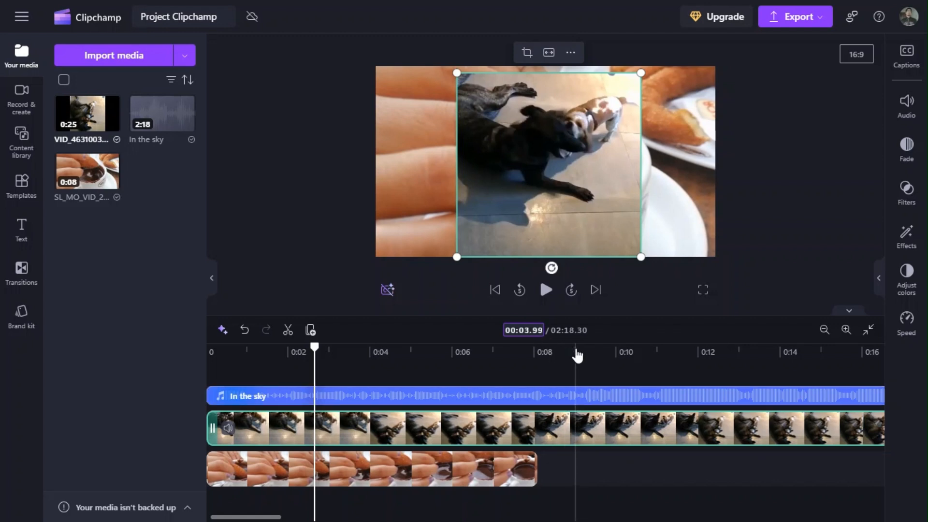
{"action": "type", "text": "00"}
{"action": "key", "text": "Return"}
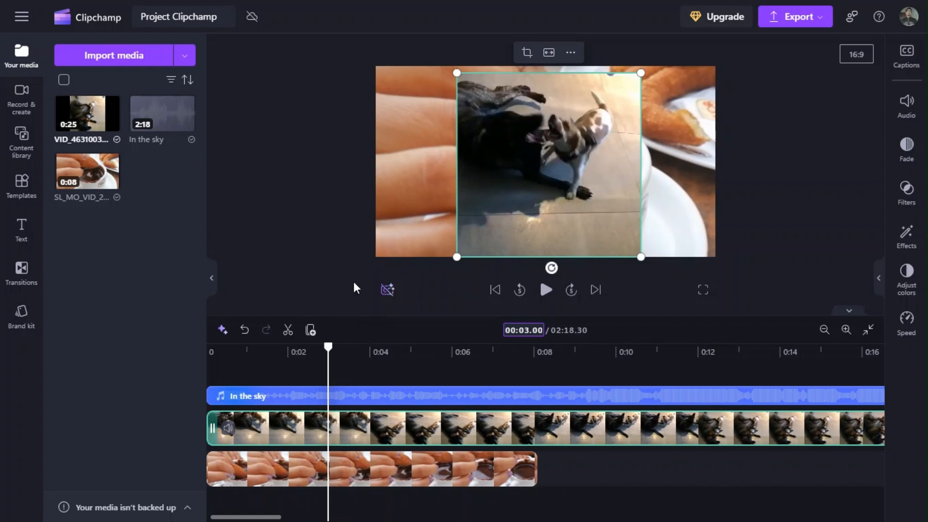
Split all three tracks at the 3-second mark with no clip selected, and undo the split.
{"action": "left_click", "coordinate": [333, 266]}
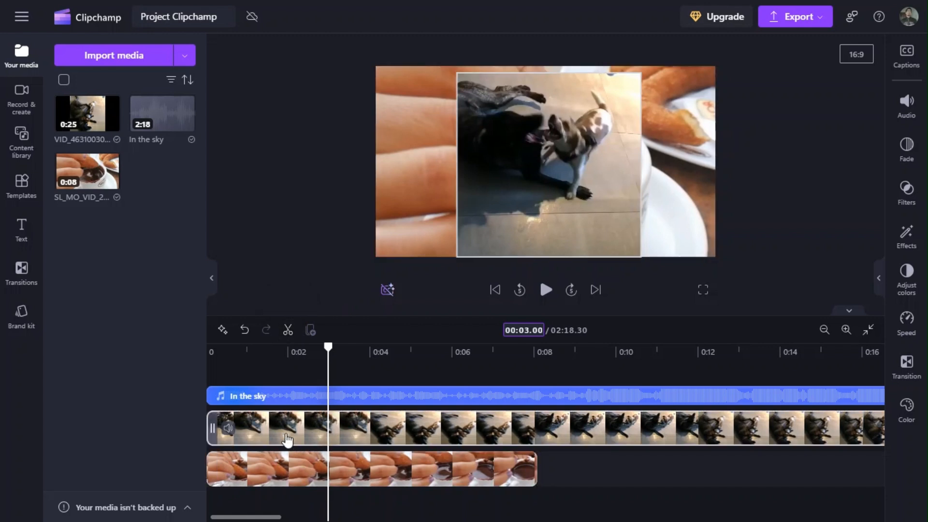
{"action": "left_click", "coordinate": [287, 331]}
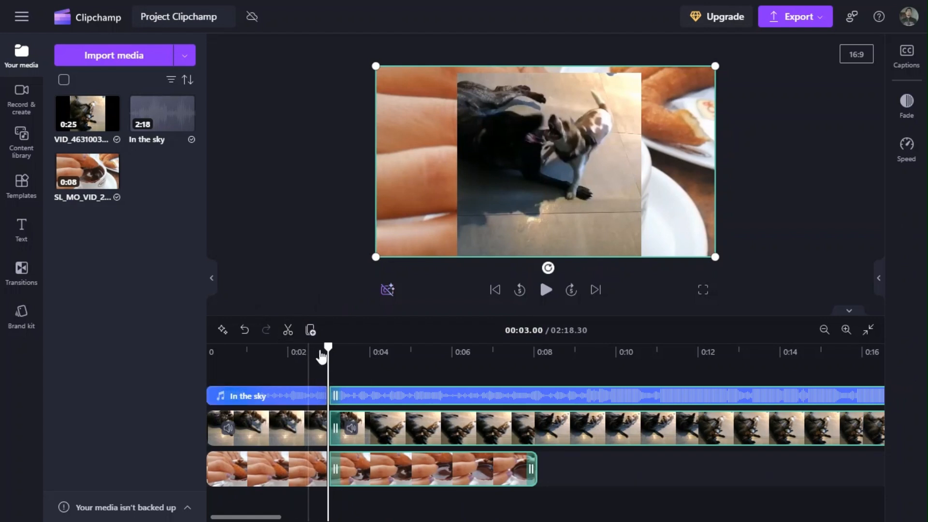
{"action": "left_click_drag", "start_coordinate": [328, 347], "coordinate": [316, 347]}
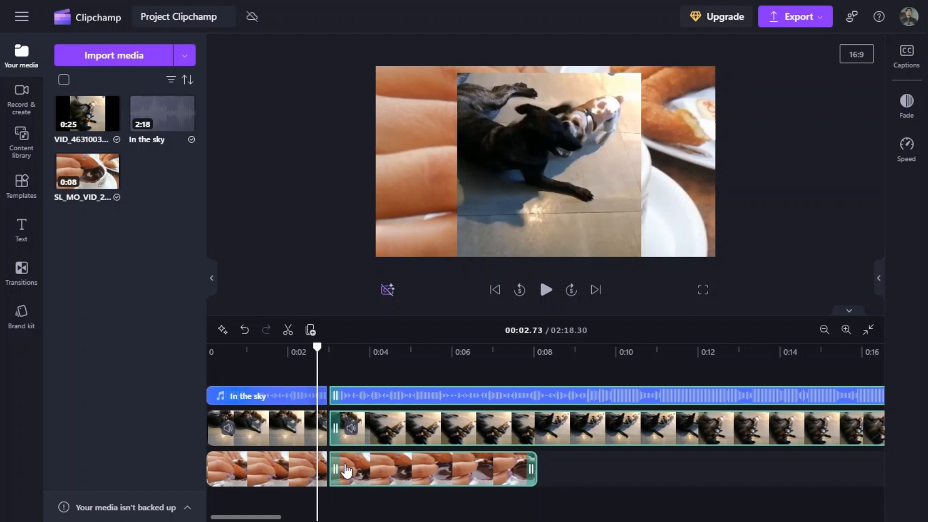
{"action": "left_click", "coordinate": [245, 331]}
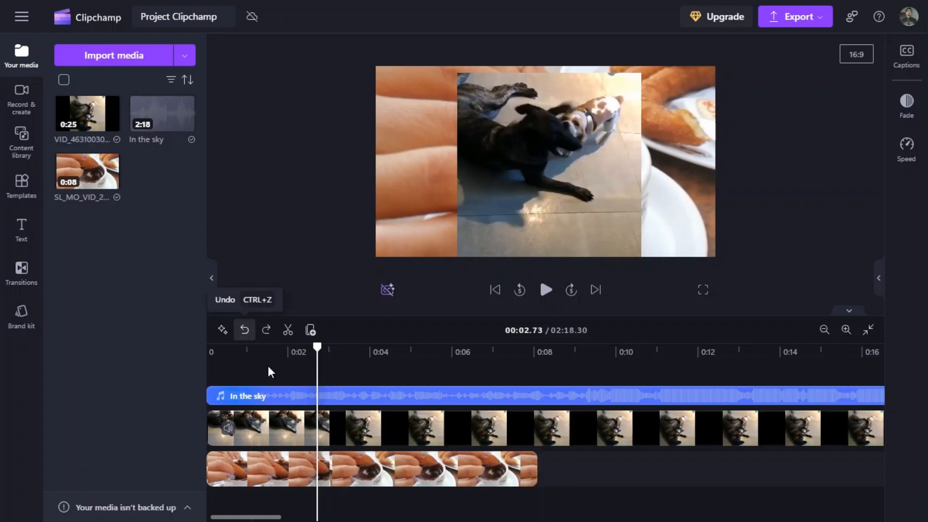
Split only the dog video clip at 00:03.00.
{"action": "left_click", "coordinate": [342, 429]}
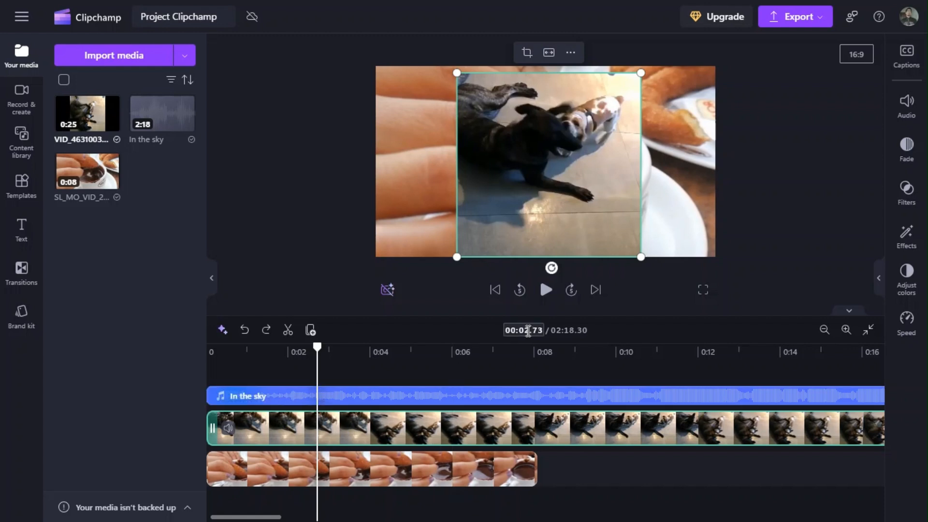
{"action": "key", "text": "BackSpace"}
{"action": "type", "text": "3"}
{"action": "type", "text": "00"}
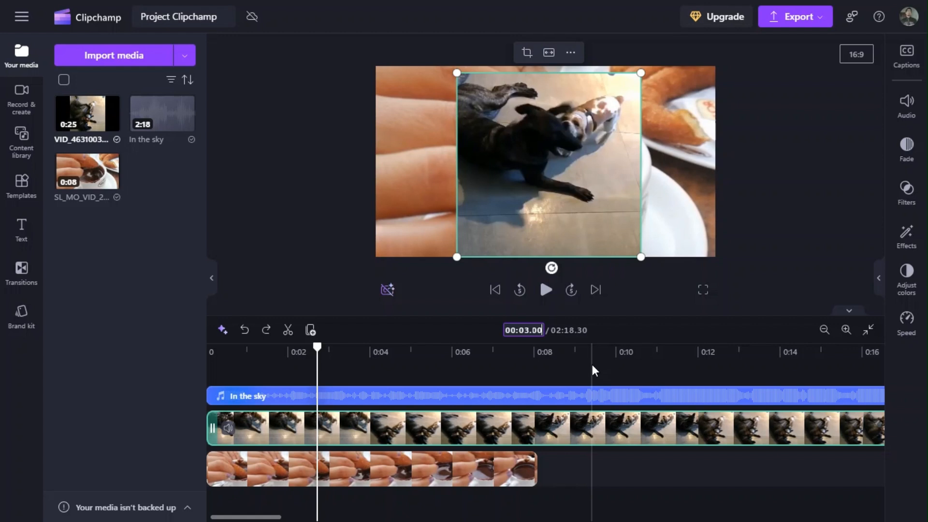
{"action": "key", "text": "Return"}
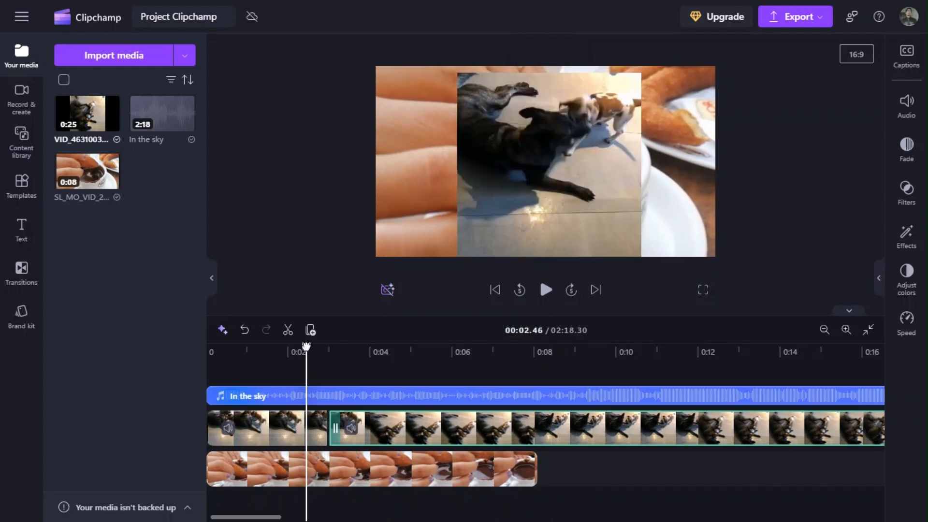
Preview the composition across the dog video's cut, starting at about 1.7 seconds.
{"action": "left_click_drag", "start_coordinate": [306, 346], "coordinate": [278, 346]}
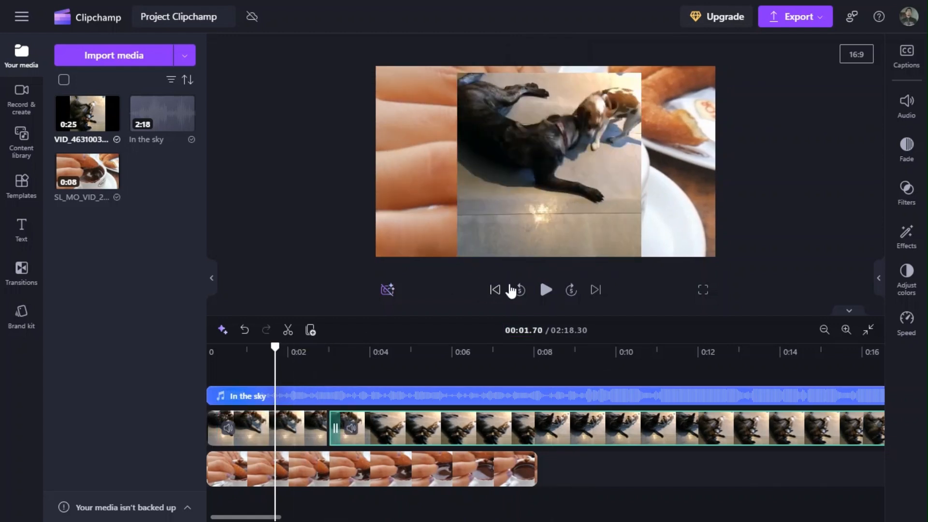
{"action": "left_click", "coordinate": [544, 290]}
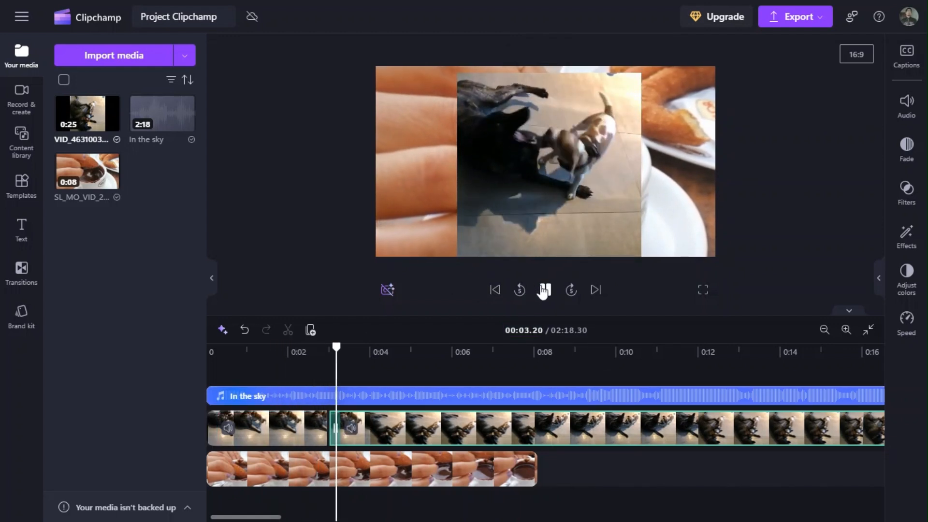
{"action": "left_click", "coordinate": [544, 290]}
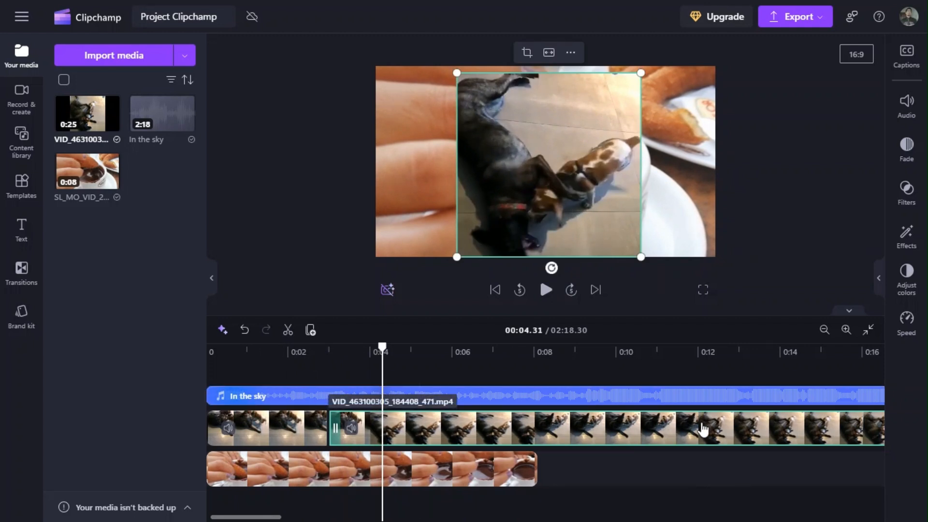
Set the speed of the dog video's second piece to 4.
{"action": "left_click", "coordinate": [298, 428]}
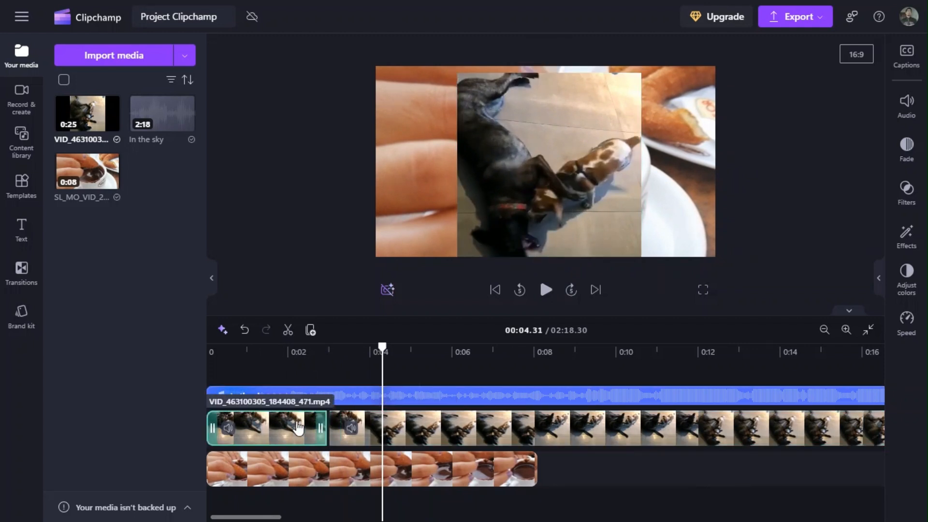
{"action": "left_click", "coordinate": [401, 429]}
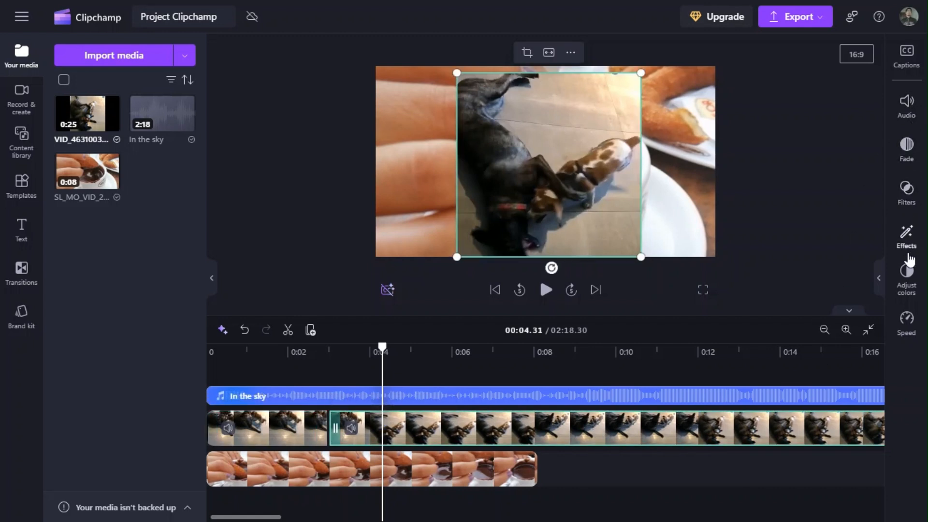
{"action": "left_click", "coordinate": [906, 322]}
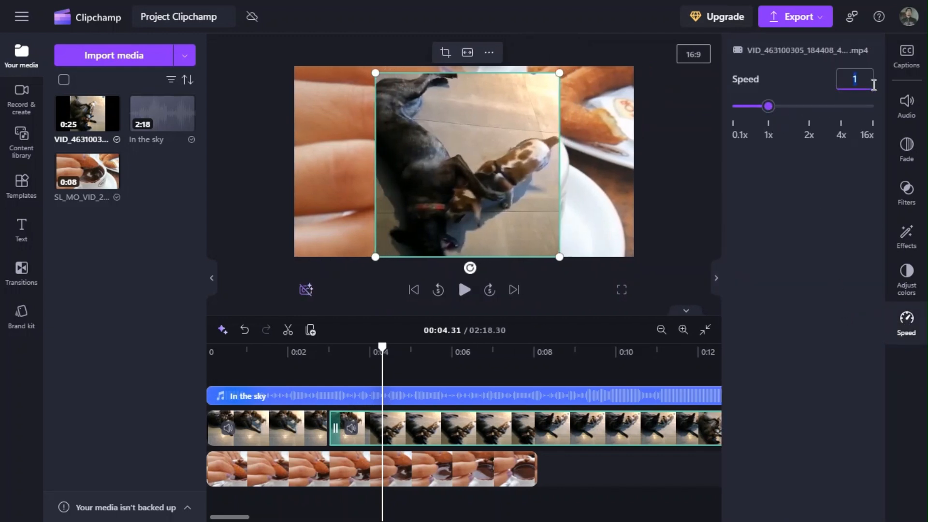
{"action": "type", "text": "4"}
{"action": "key", "text": "Tab"}
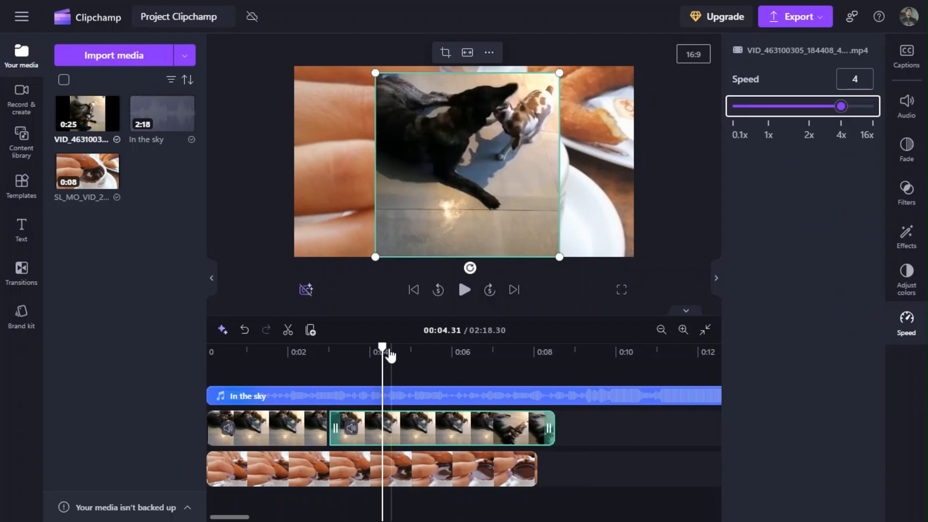
Preview the sped-up dog piece, starting just before the cut at about 2.4 seconds.
{"action": "left_click_drag", "start_coordinate": [363, 347], "coordinate": [305, 347]}
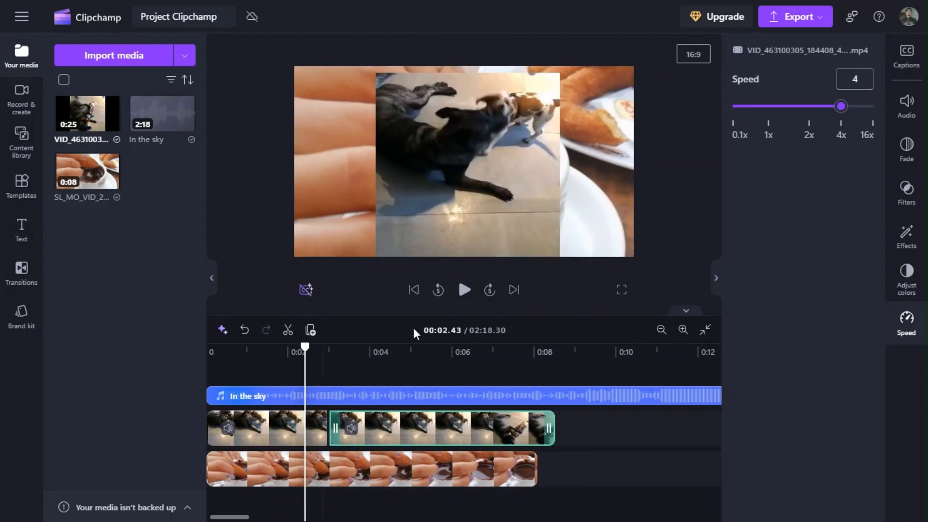
{"action": "left_click", "coordinate": [465, 290]}
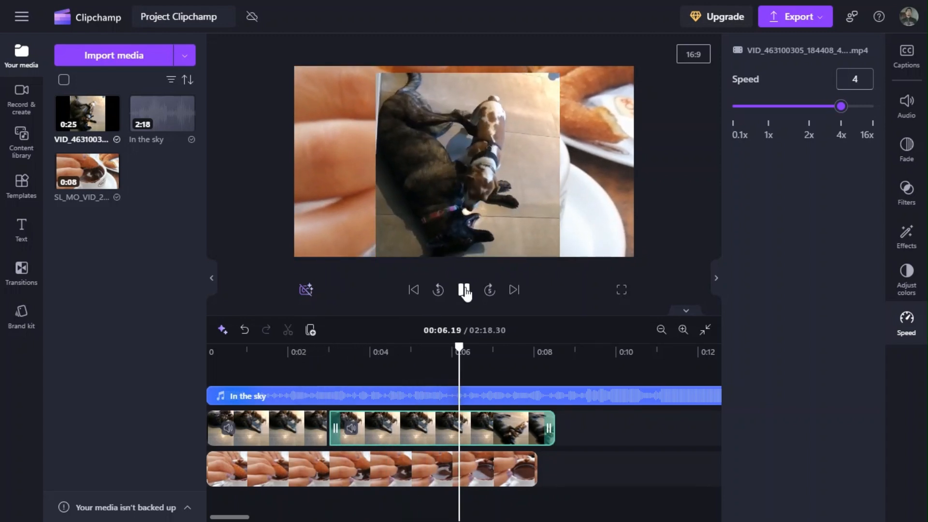
{"action": "left_click", "coordinate": [465, 290]}
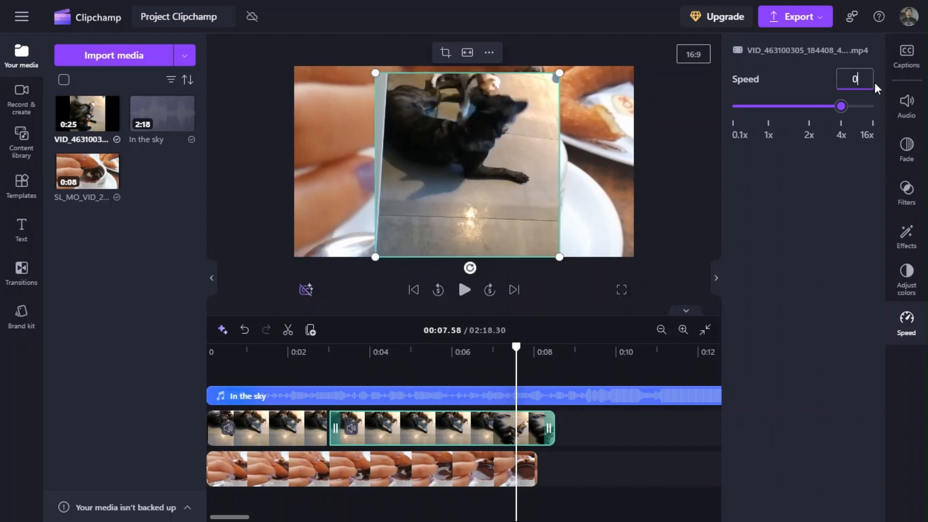
Set the dog video's second piece to a speed of 0.5 and preview it from just before the cut.
{"action": "key", "text": "Return"}
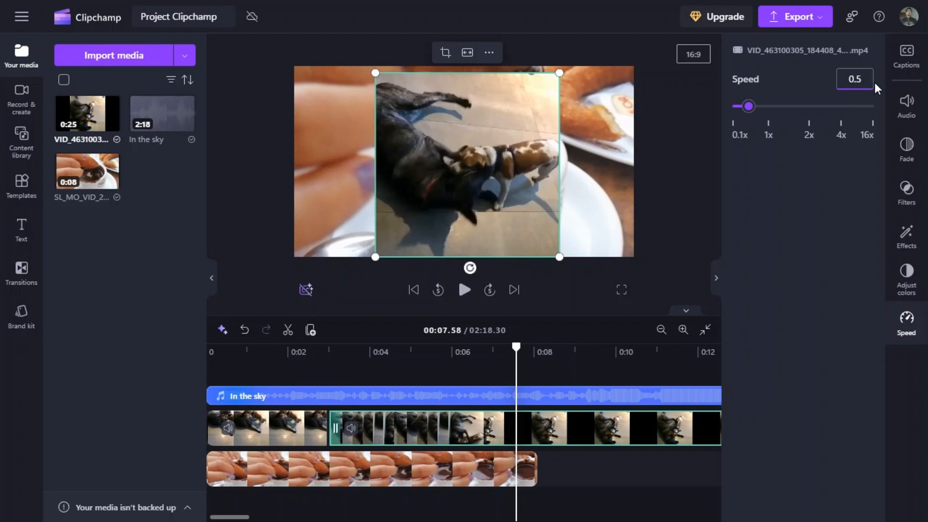
{"action": "left_click", "coordinate": [322, 365]}
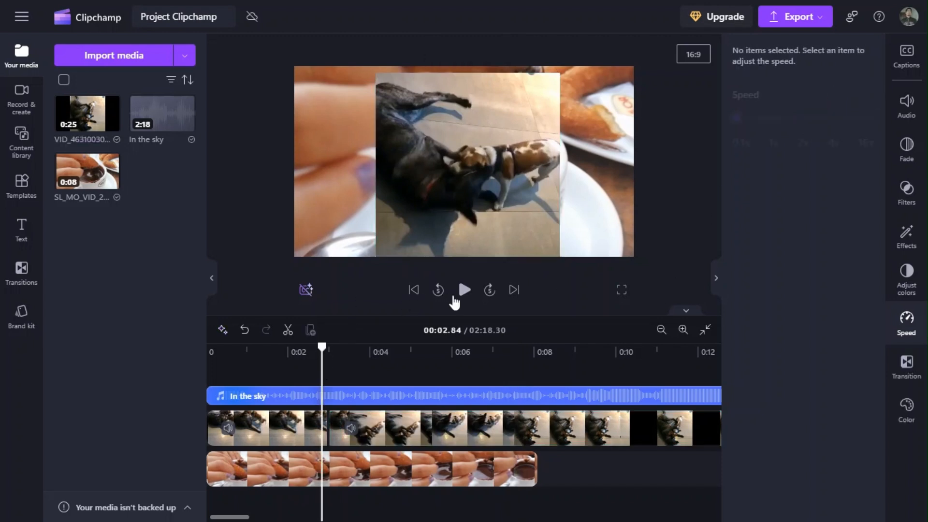
{"action": "left_click", "coordinate": [464, 290]}
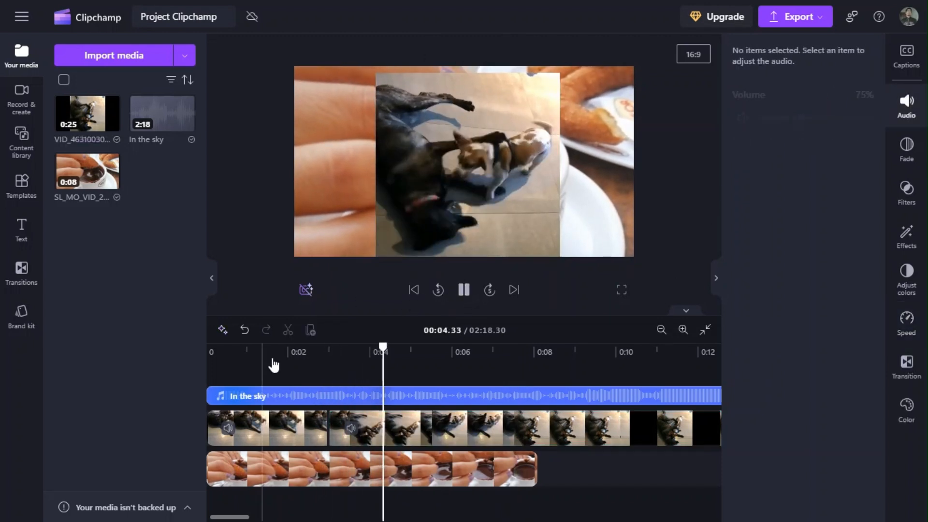
{"action": "left_click", "coordinate": [464, 290]}
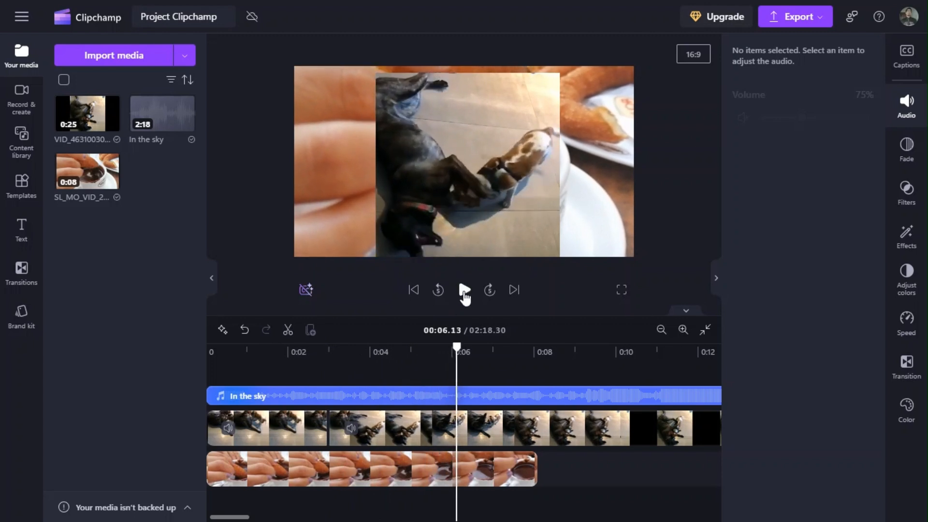
Set the speed of the dog video's second piece to 1.
{"action": "left_click", "coordinate": [467, 425]}
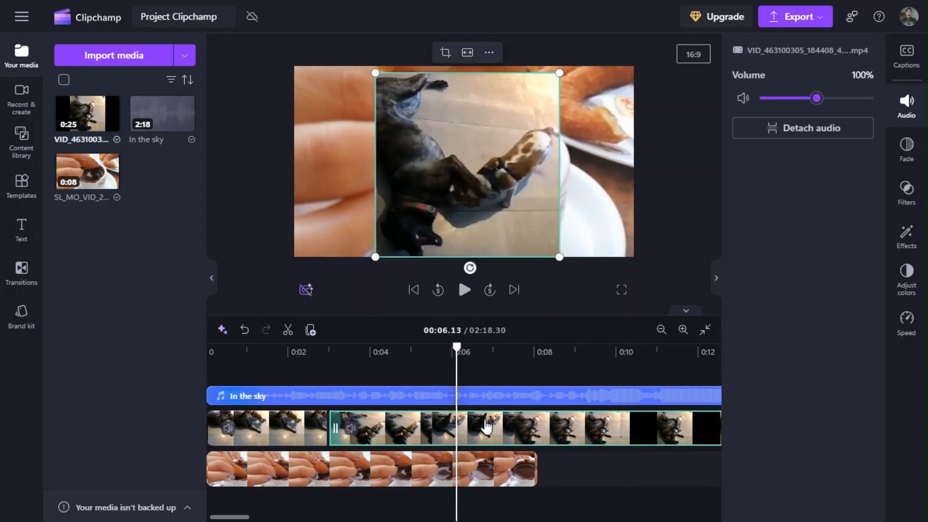
{"action": "left_click", "coordinate": [907, 321]}
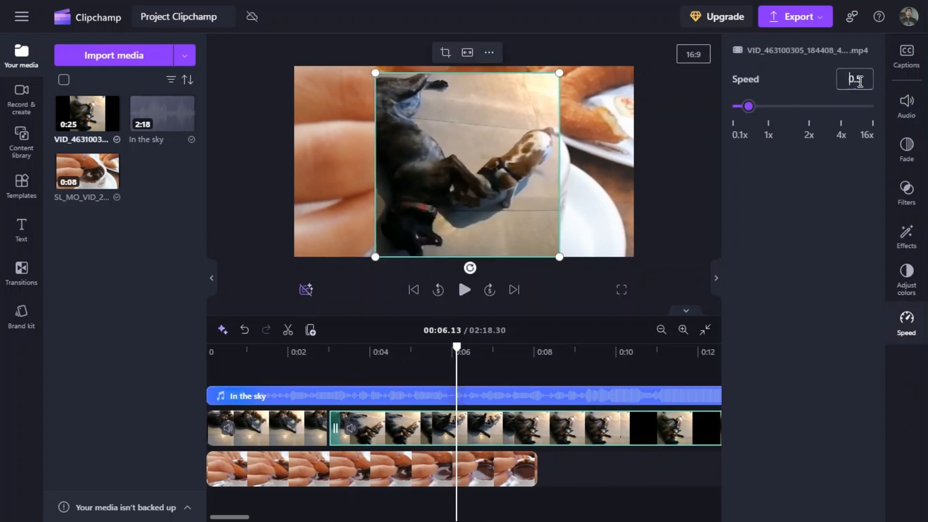
Set the dog video's first piece to a speed of 0.5 and preview it from about 2.5 seconds.
{"action": "left_click", "coordinate": [282, 428]}
{"action": "left_click", "coordinate": [906, 327]}
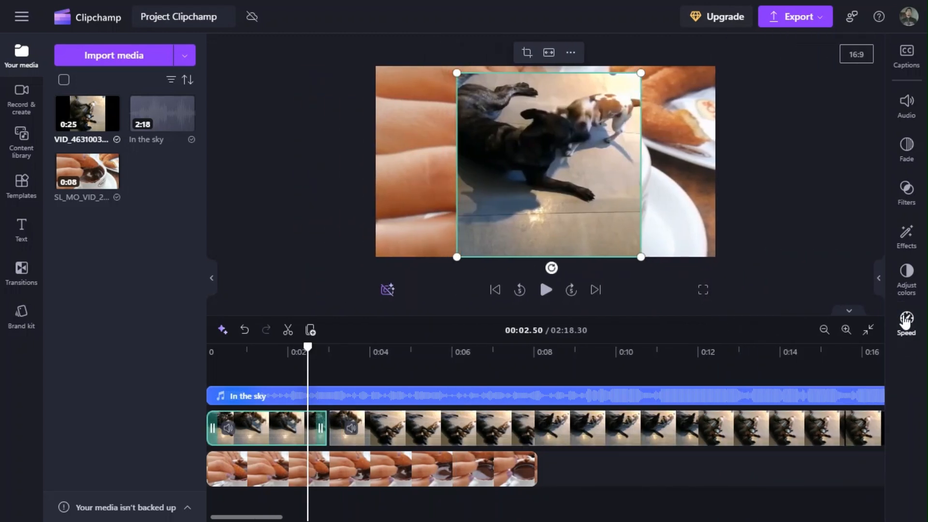
{"action": "left_click", "coordinate": [905, 322]}
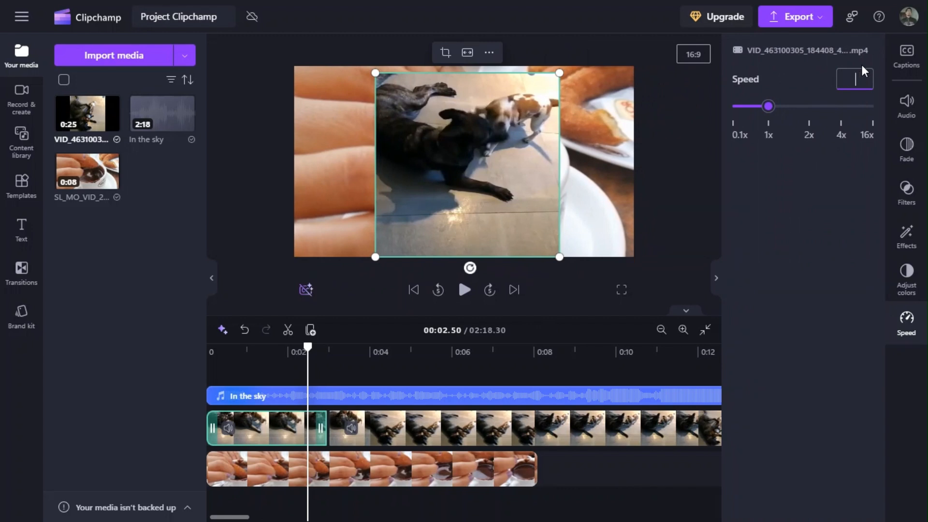
{"action": "type", "text": "0.5"}
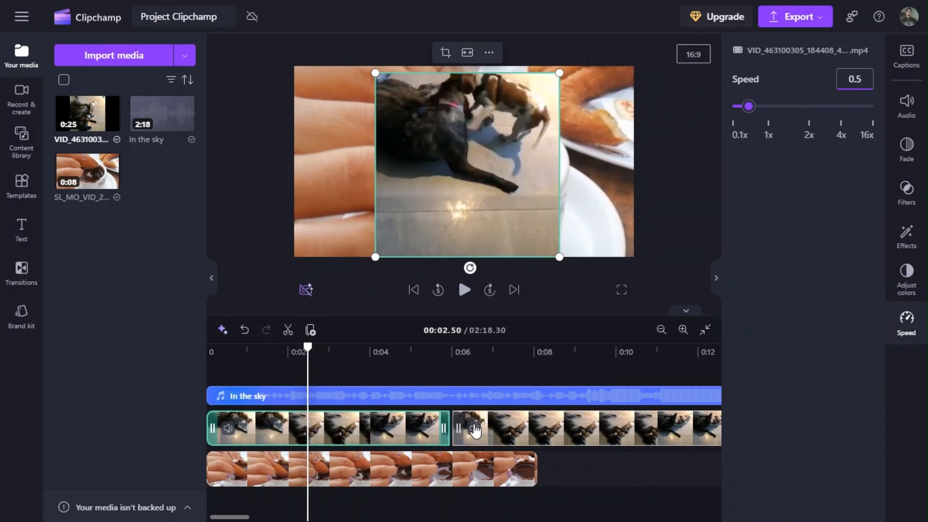
{"action": "left_click", "coordinate": [464, 289]}
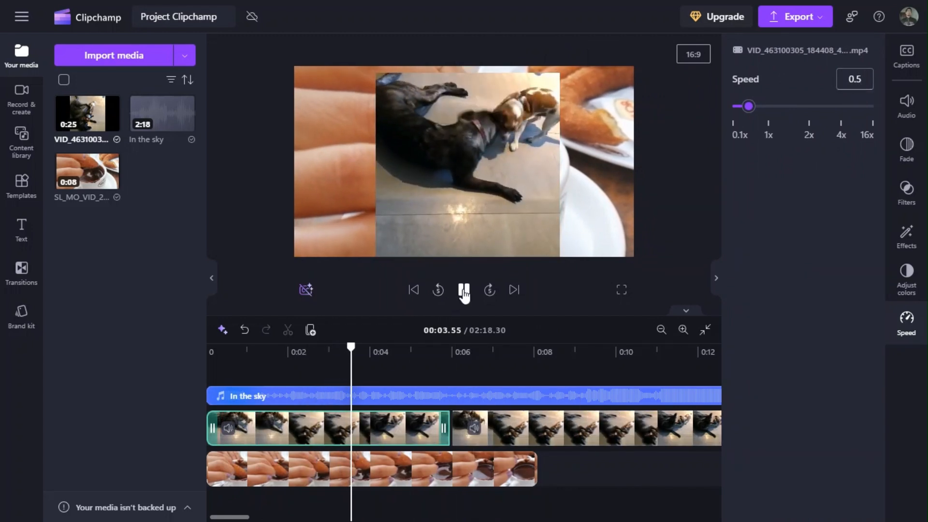
{"action": "left_click", "coordinate": [464, 290]}
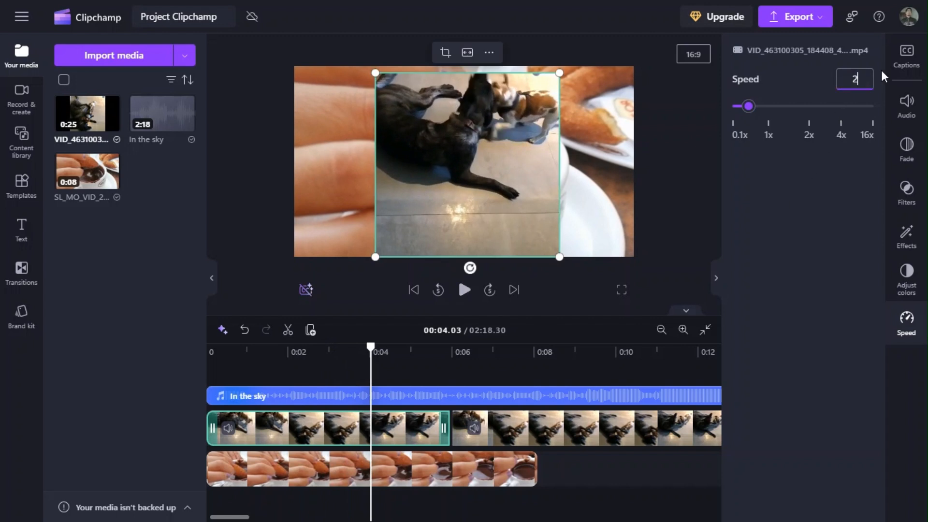
Set the dog video's first piece to a speed of 2 and preview it with the second piece moved to about 3 seconds.
{"action": "key", "text": "Tab"}
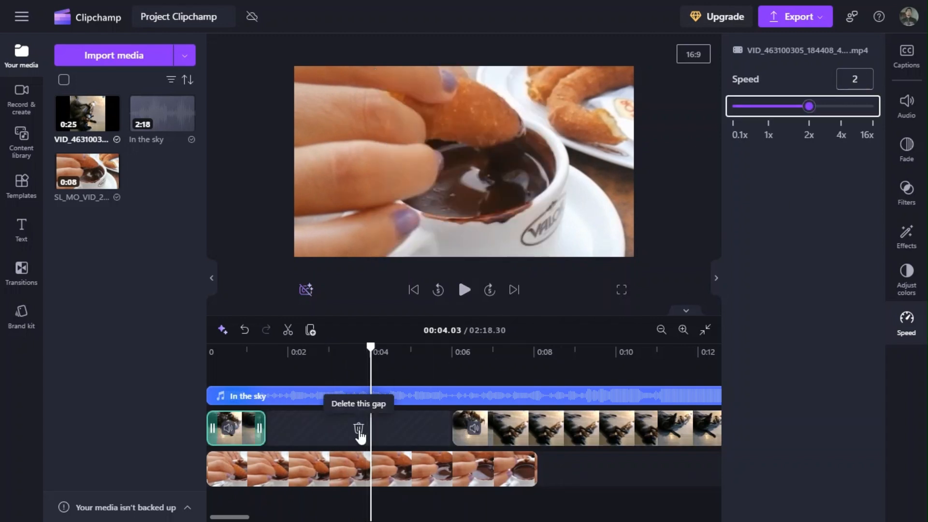
{"action": "left_click_drag", "start_coordinate": [530, 434], "coordinate": [344, 434]}
{"action": "left_click", "coordinate": [247, 359]}
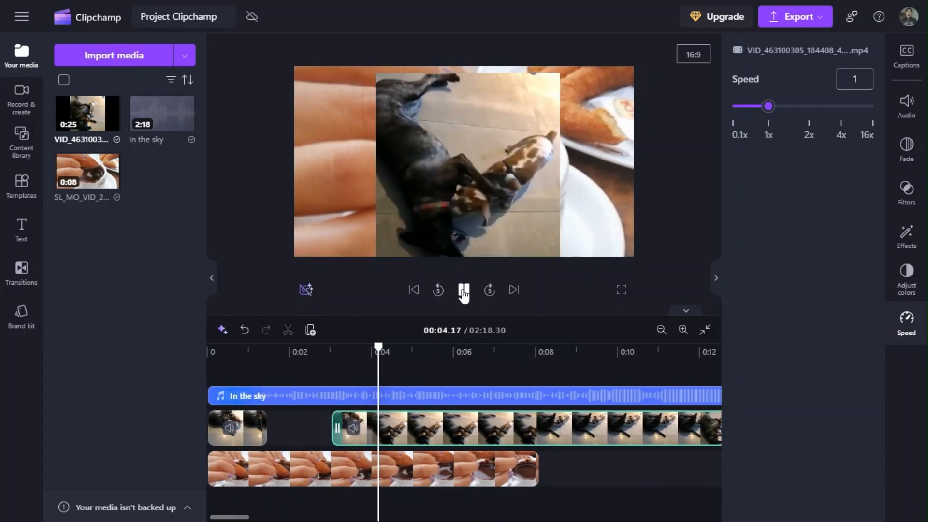
{"action": "left_click", "coordinate": [464, 292]}
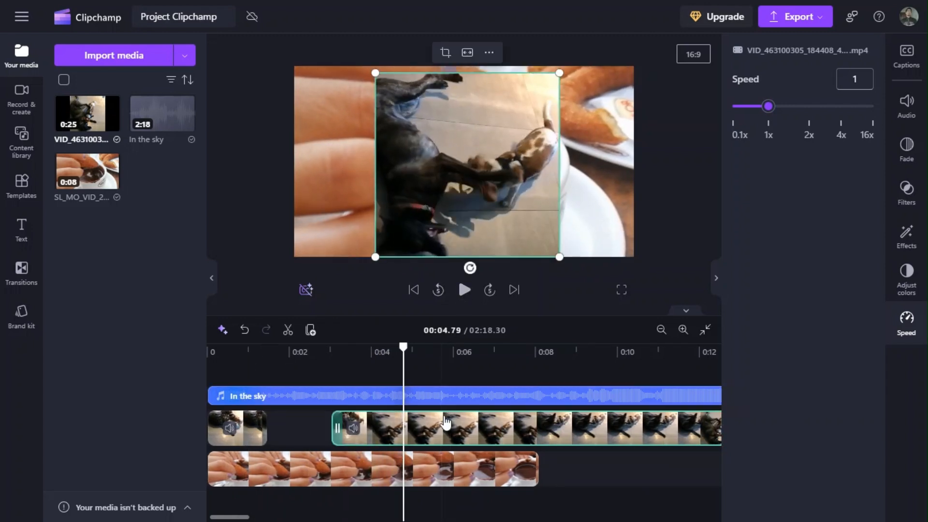
Delete both pieces of the dog video from the timeline.
{"action": "key", "text": "Delete"}
{"action": "left_click", "coordinate": [256, 428]}
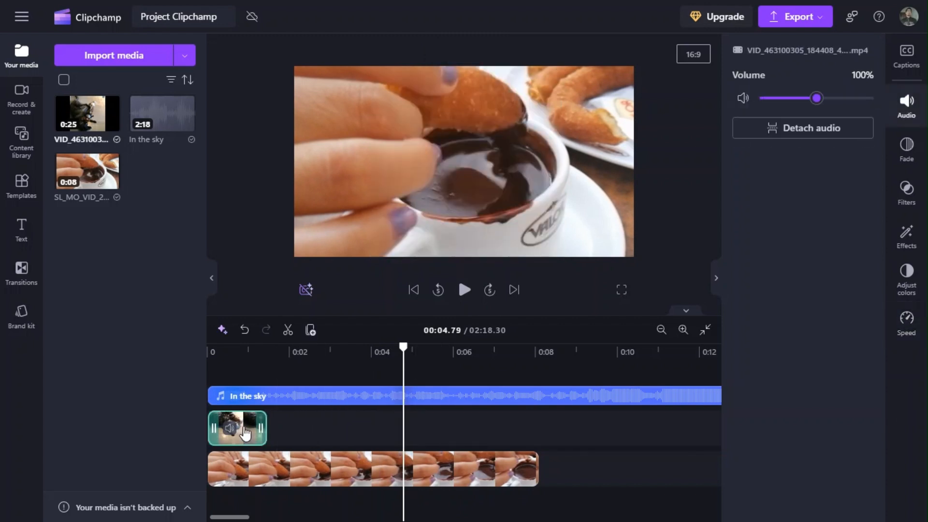
{"action": "key", "text": "Delete"}
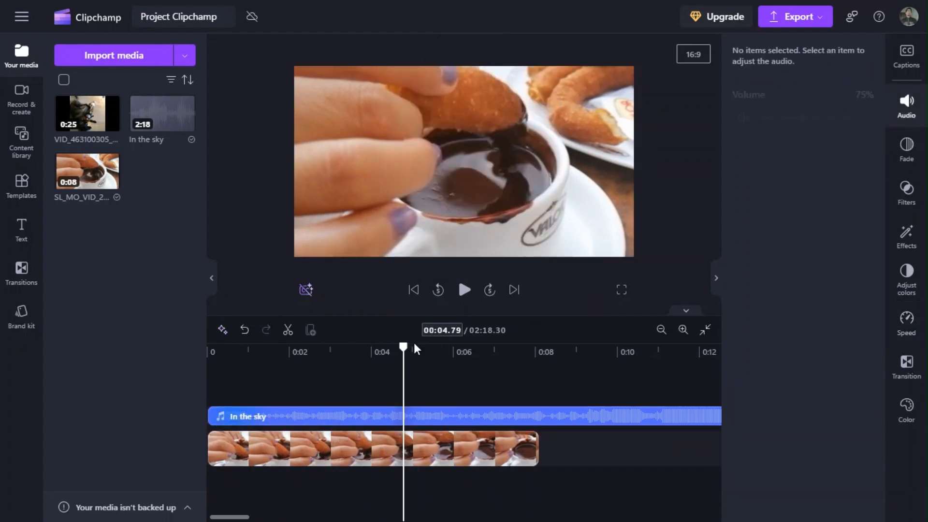
Split the churro video at about 2.7 seconds.
{"action": "left_click_drag", "start_coordinate": [405, 347], "coordinate": [287, 402]}
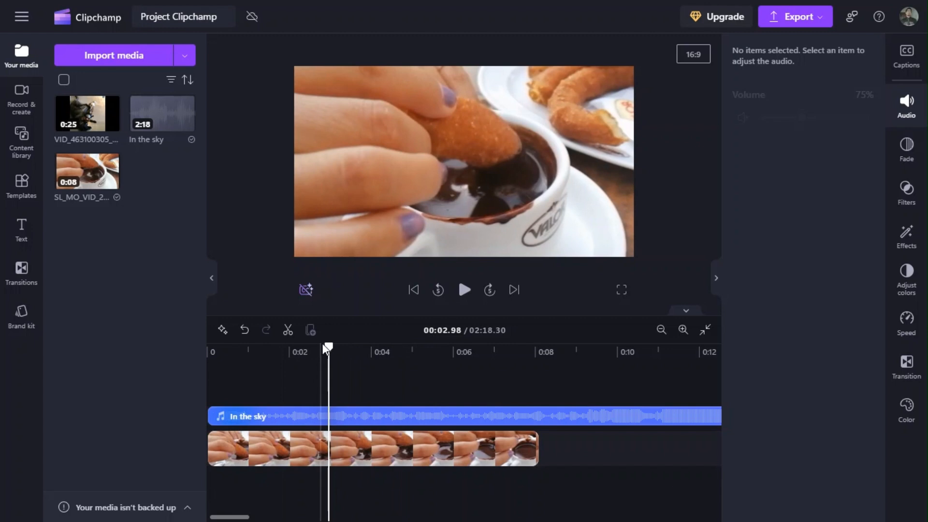
{"action": "left_click_drag", "start_coordinate": [327, 347], "coordinate": [318, 347]}
{"action": "left_click", "coordinate": [280, 464]}
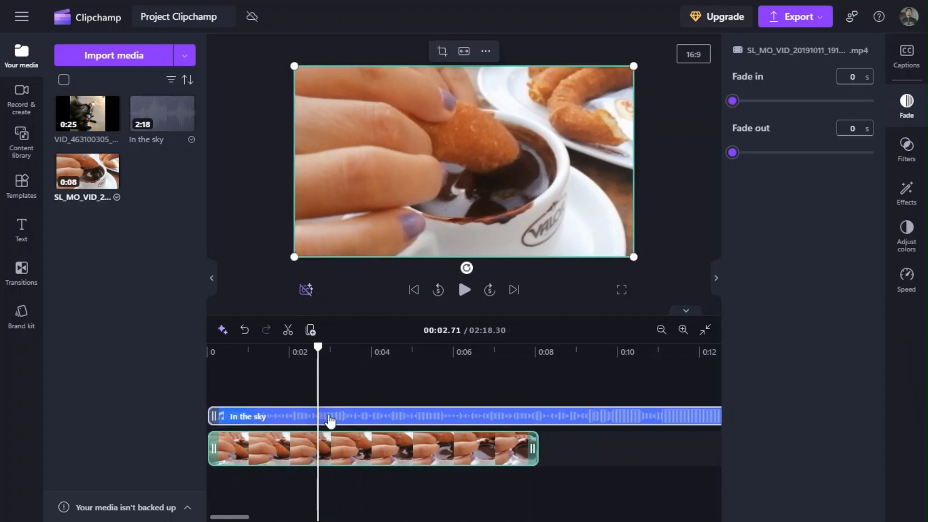
{"action": "left_click", "coordinate": [290, 331]}
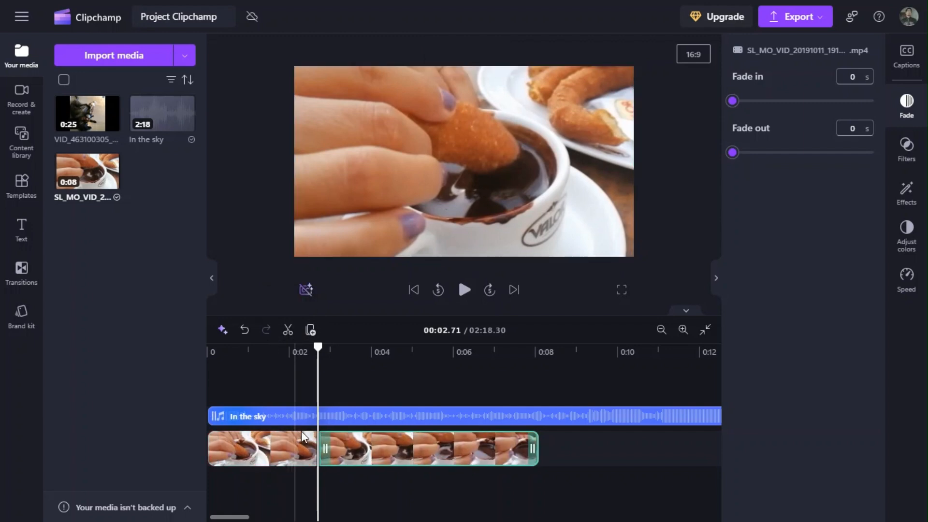
Move the churro video's second piece to start at about 5.7 seconds and preview the timeline around the gap.
{"action": "left_click_drag", "start_coordinate": [370, 449], "coordinate": [494, 447]}
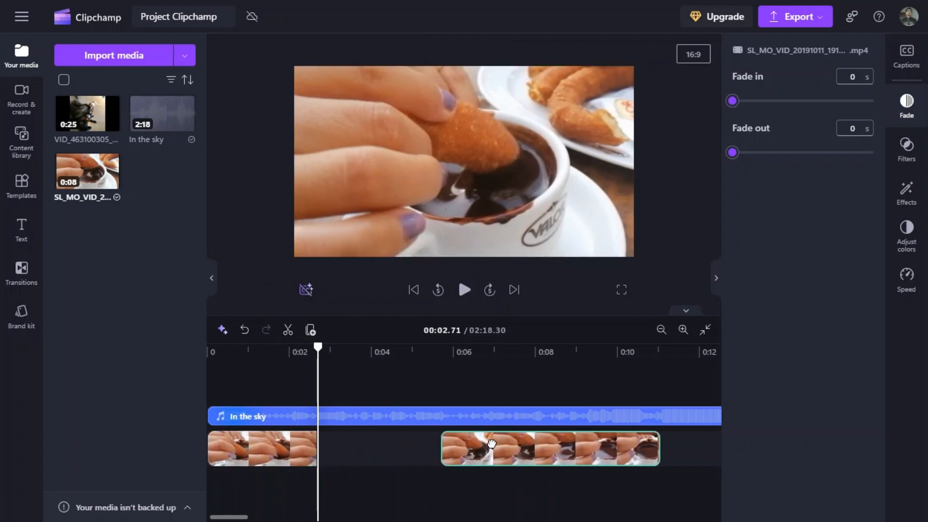
{"action": "left_click_drag", "start_coordinate": [318, 347], "coordinate": [208, 348]}
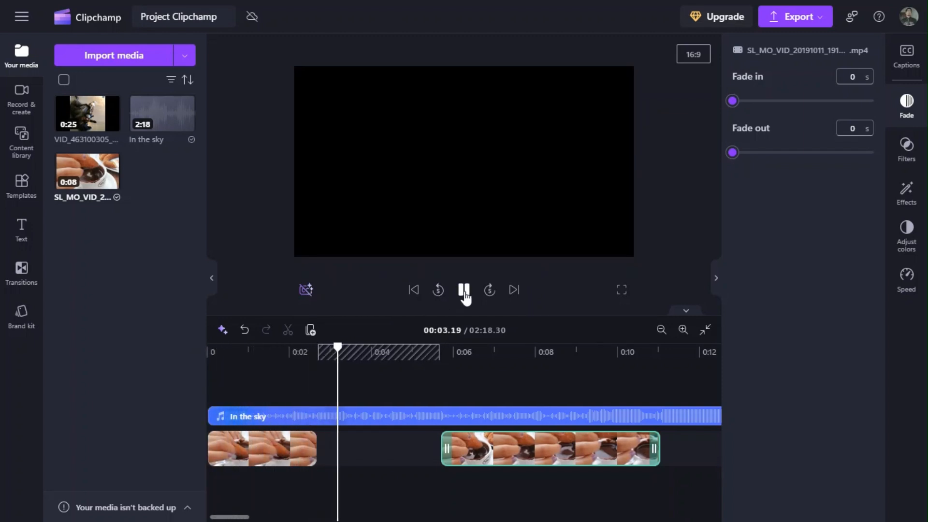
{"action": "left_click", "coordinate": [465, 292]}
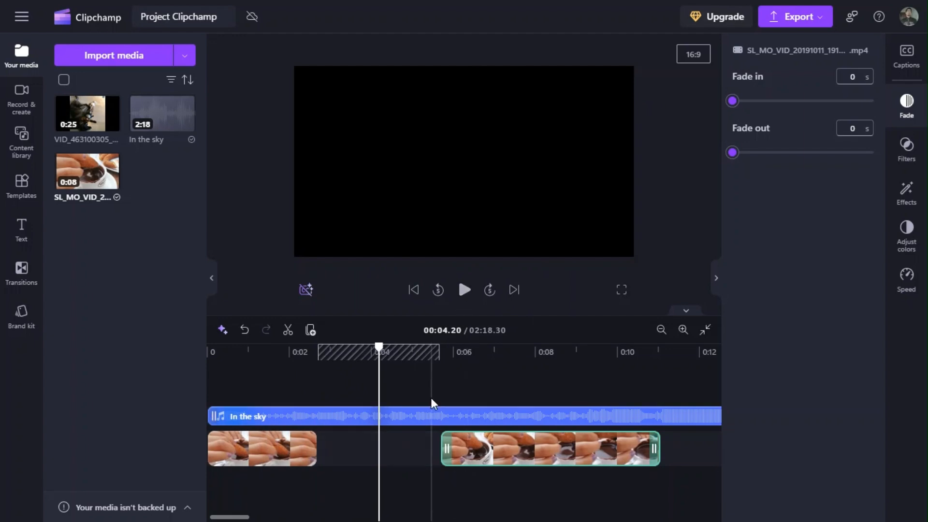
{"action": "left_click", "coordinate": [443, 353]}
{"action": "left_click", "coordinate": [464, 290]}
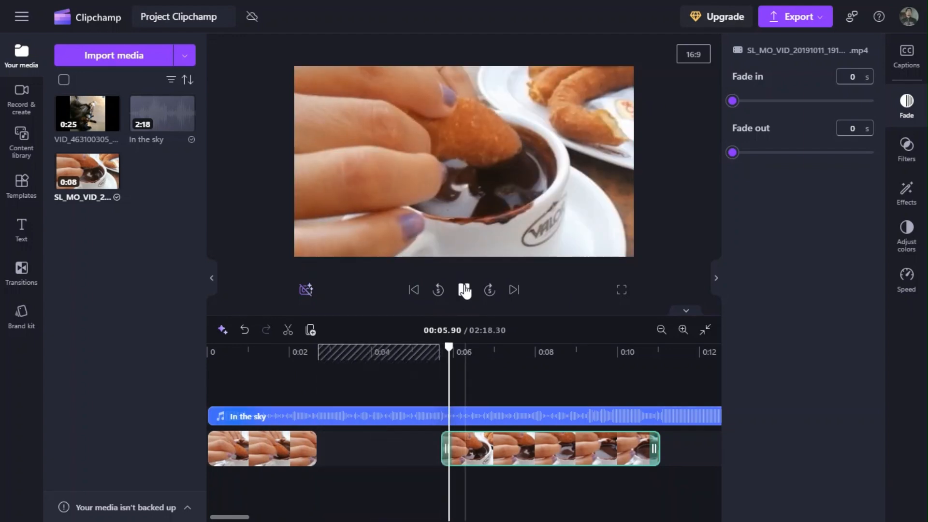
{"action": "left_click", "coordinate": [464, 290]}
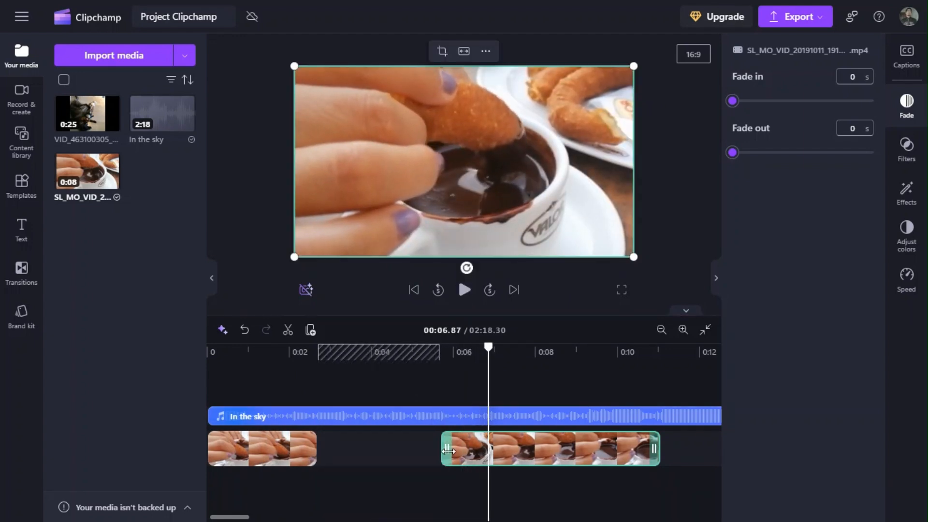
Extend the start of the churro video's second piece back to about 3 seconds and preview the two pieces.
{"action": "left_click_drag", "start_coordinate": [451, 451], "coordinate": [308, 443]}
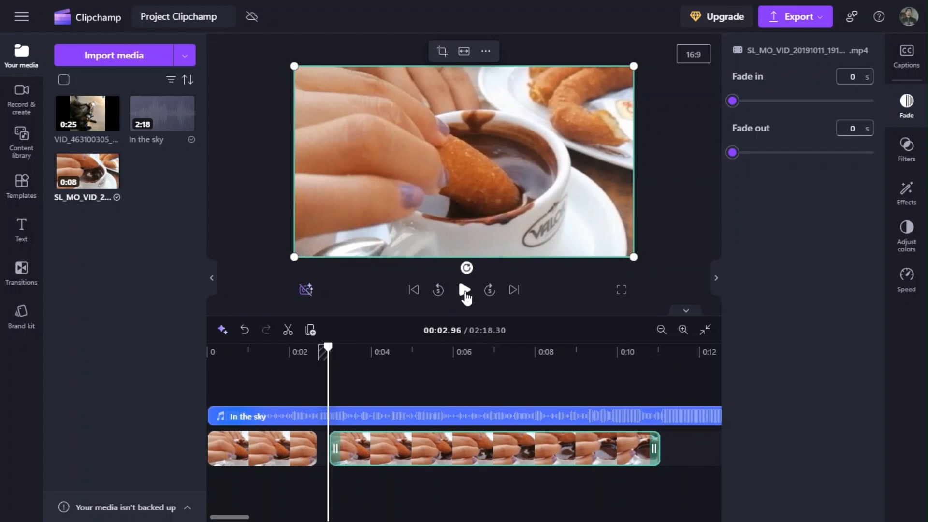
{"action": "left_click", "coordinate": [465, 290]}
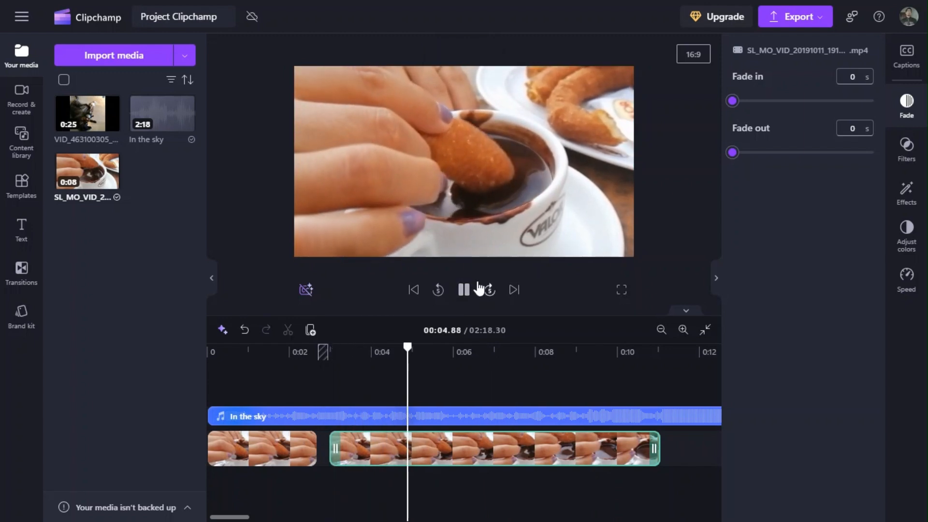
{"action": "left_click", "coordinate": [466, 290]}
{"action": "left_click_drag", "start_coordinate": [442, 347], "coordinate": [225, 363]}
{"action": "left_click", "coordinate": [465, 291]}
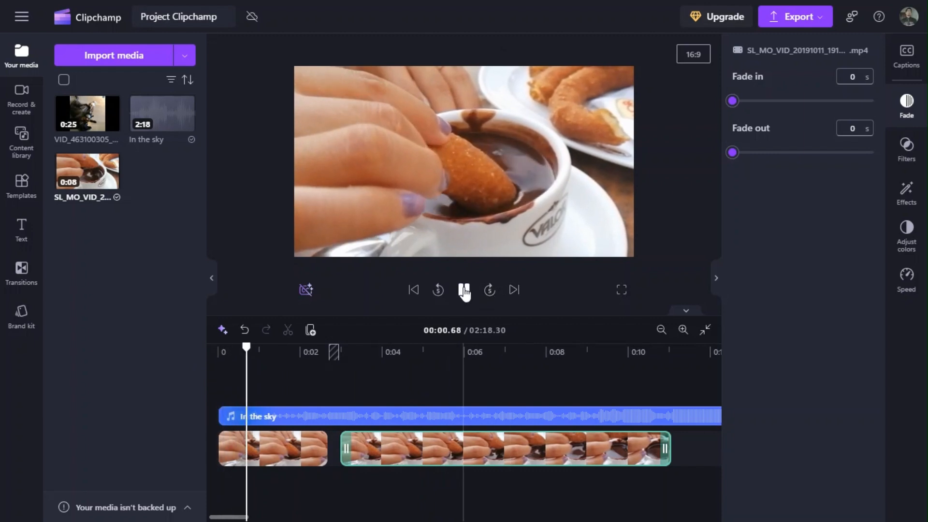
{"action": "left_click", "coordinate": [465, 290]}
Trim the churro video's second piece from its start to about 4.4 seconds long, move it to about 4.3 seconds, and preview from the beginning.
{"action": "left_click_drag", "start_coordinate": [346, 449], "coordinate": [492, 449]}
{"action": "left_click_drag", "start_coordinate": [580, 449], "coordinate": [485, 449]}
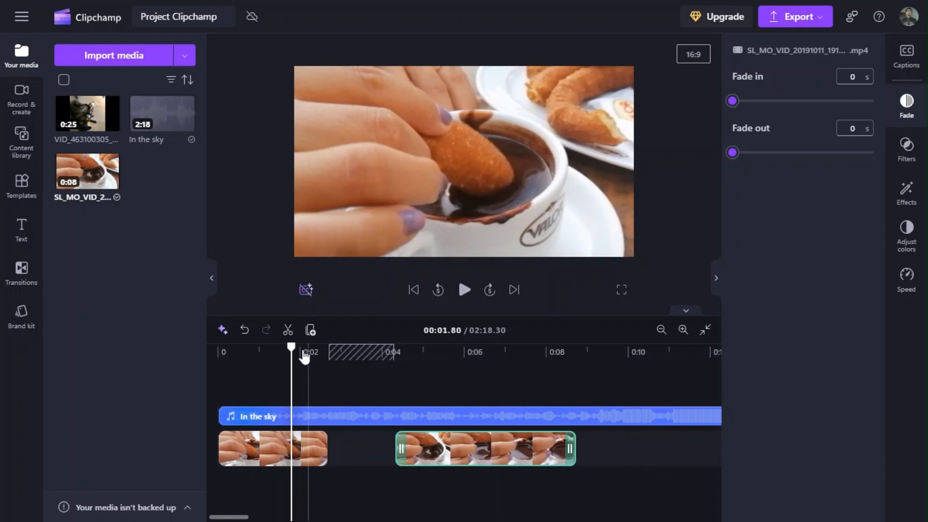
{"action": "left_click", "coordinate": [414, 290]}
{"action": "left_click", "coordinate": [465, 290]}
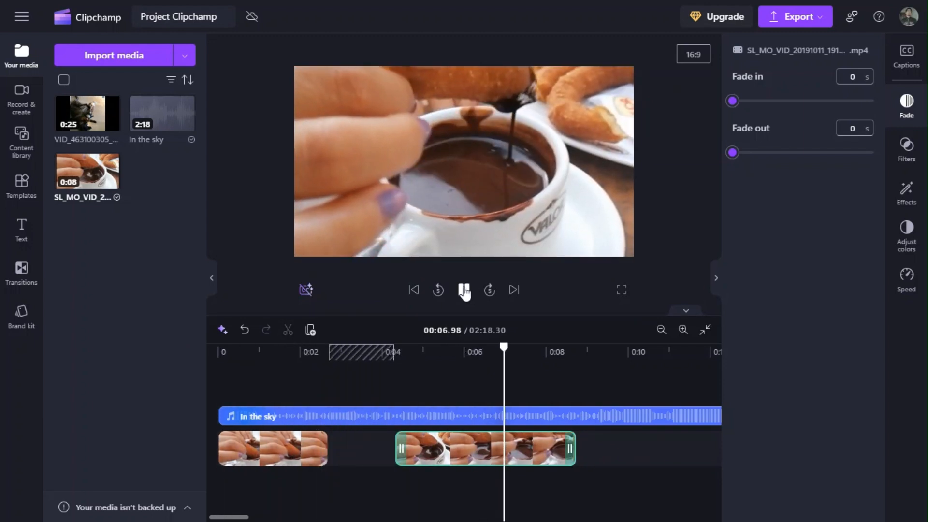
Move the churro video's second piece directly against the first piece and preview across the cut.
{"action": "left_click_drag", "start_coordinate": [469, 450], "coordinate": [404, 450]}
{"action": "left_click", "coordinate": [319, 355]}
{"action": "left_click", "coordinate": [465, 290]}
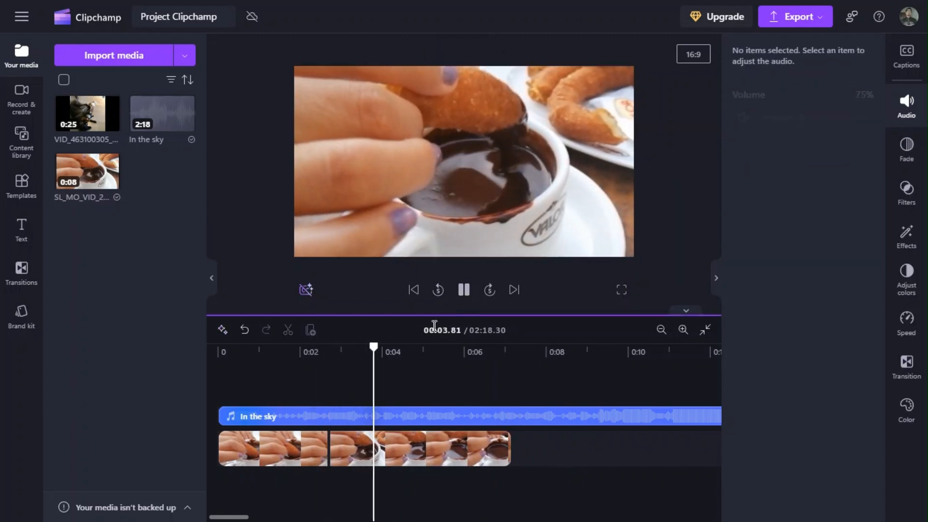
{"action": "key", "text": "space"}
Trim the end of the churro video's second piece to about 5.8 seconds and preview it from about 4 seconds.
{"action": "left_click_drag", "start_coordinate": [510, 449], "coordinate": [455, 450]}
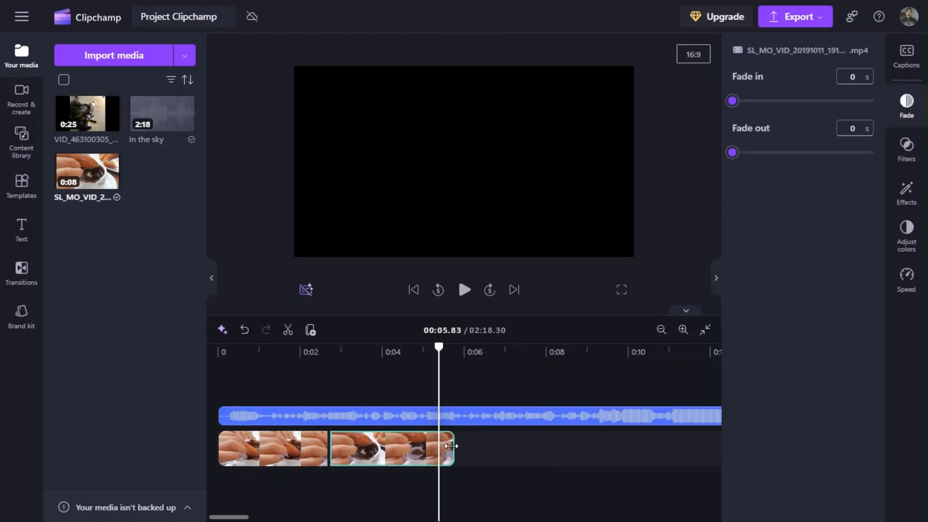
{"action": "left_click_drag", "start_coordinate": [439, 347], "coordinate": [379, 348]}
{"action": "left_click", "coordinate": [465, 293]}
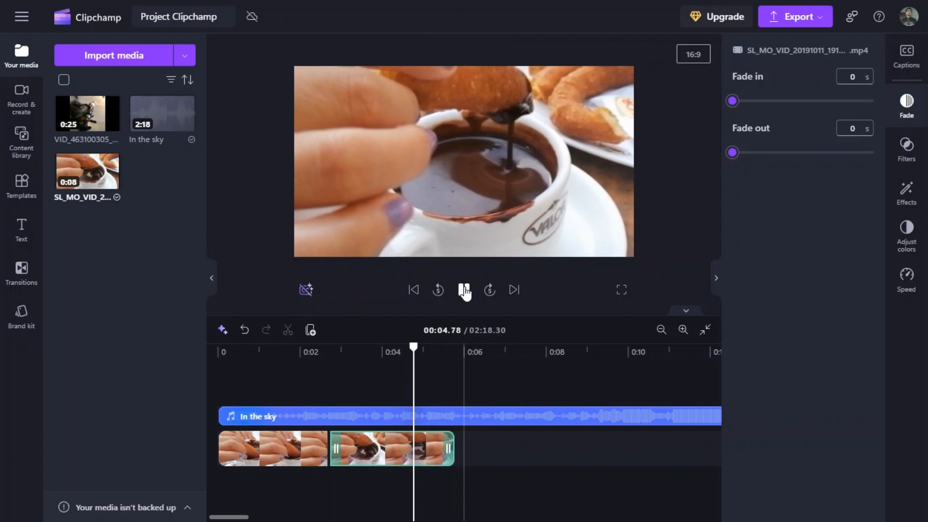
{"action": "left_click", "coordinate": [465, 293]}
Trim the start of the In the sky audio to about 3 seconds and extend it back to the timeline's beginning.
{"action": "left_click", "coordinate": [290, 412]}
{"action": "left_click_drag", "start_coordinate": [221, 415], "coordinate": [342, 415]}
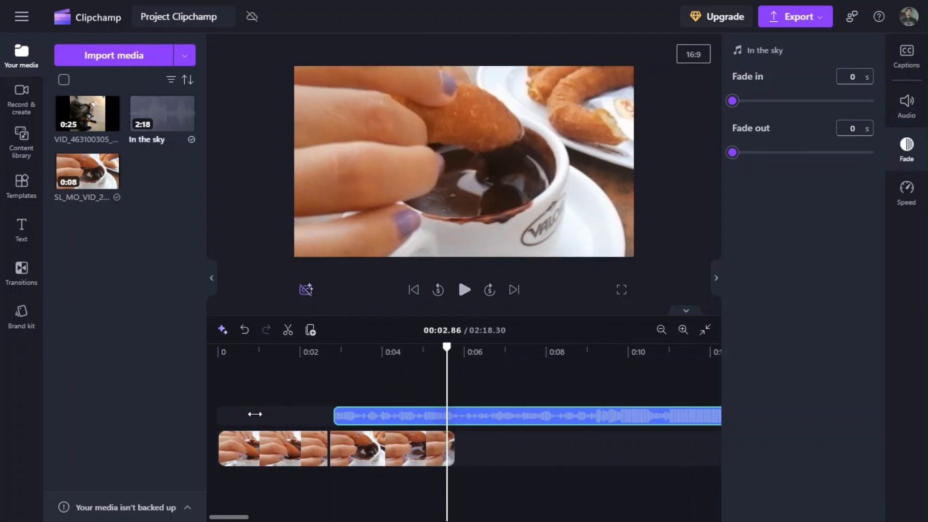
{"action": "left_click_drag", "start_coordinate": [255, 415], "coordinate": [219, 416]}
Trim the end of the In the sky audio to about 1:01.60.
{"action": "left_click_drag", "start_coordinate": [230, 518], "coordinate": [704, 518]}
{"action": "left_click_drag", "start_coordinate": [459, 416], "coordinate": [305, 418]}
{"action": "left_click_drag", "start_coordinate": [645, 520], "coordinate": [251, 490]}
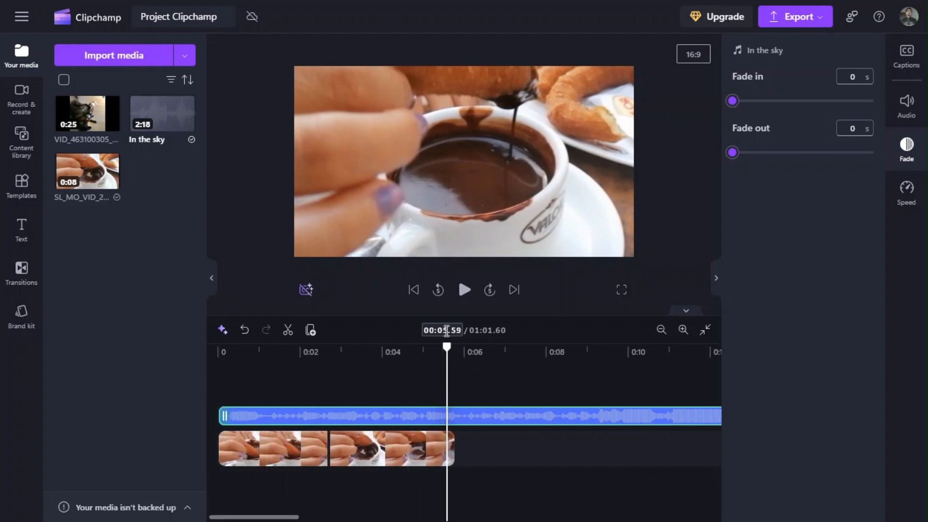
Split the In the sky audio at the end of the churro video, about 5.79 seconds, and delete the remainder.
{"action": "left_click", "coordinate": [463, 290]}
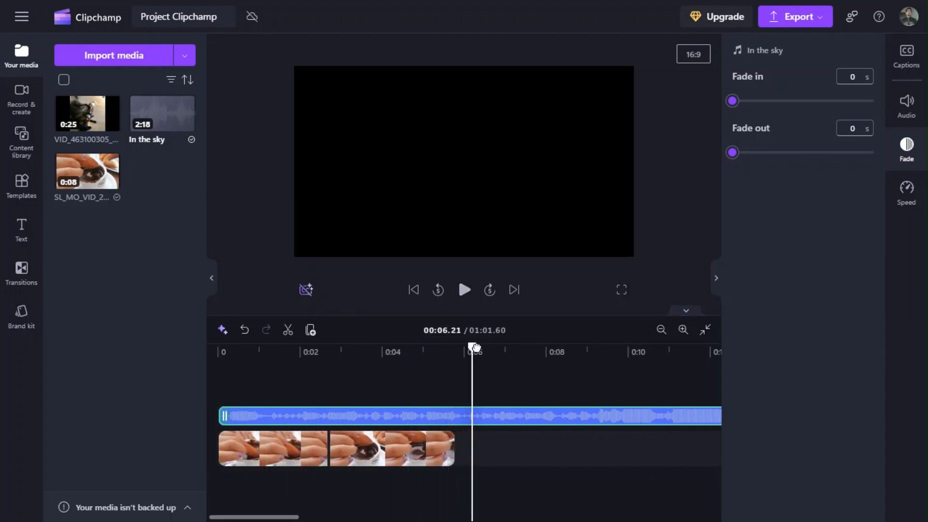
{"action": "left_click", "coordinate": [448, 345]}
{"action": "left_click_drag", "start_coordinate": [447, 345], "coordinate": [455, 346]}
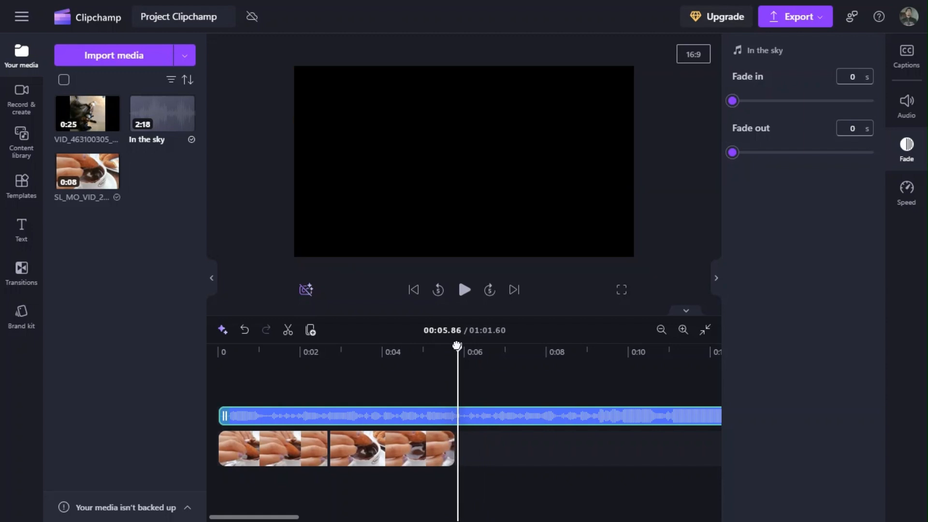
{"action": "left_click", "coordinate": [288, 325]}
{"action": "key", "text": "Delete"}
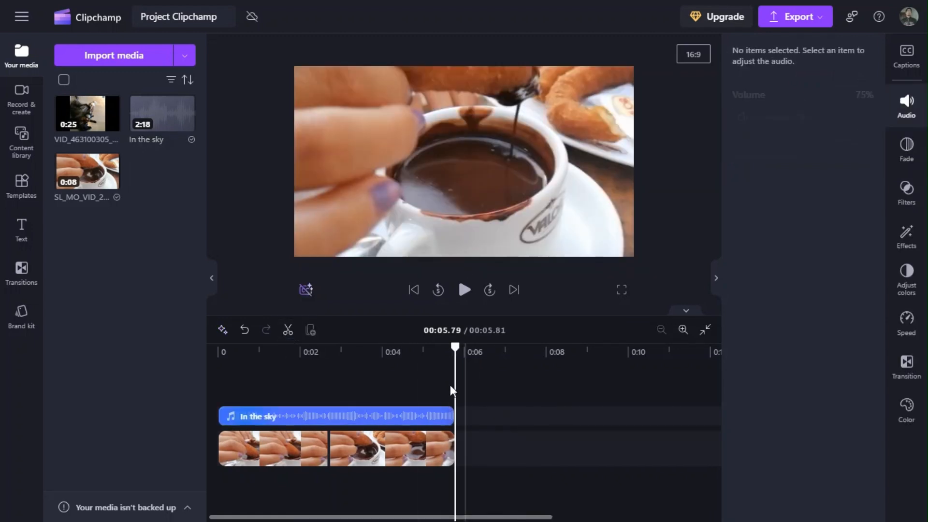
Shift the churro video's second piece and the In the sky audio about 0.45 seconds later on their tracks.
{"action": "left_click_drag", "start_coordinate": [450, 348], "coordinate": [337, 355]}
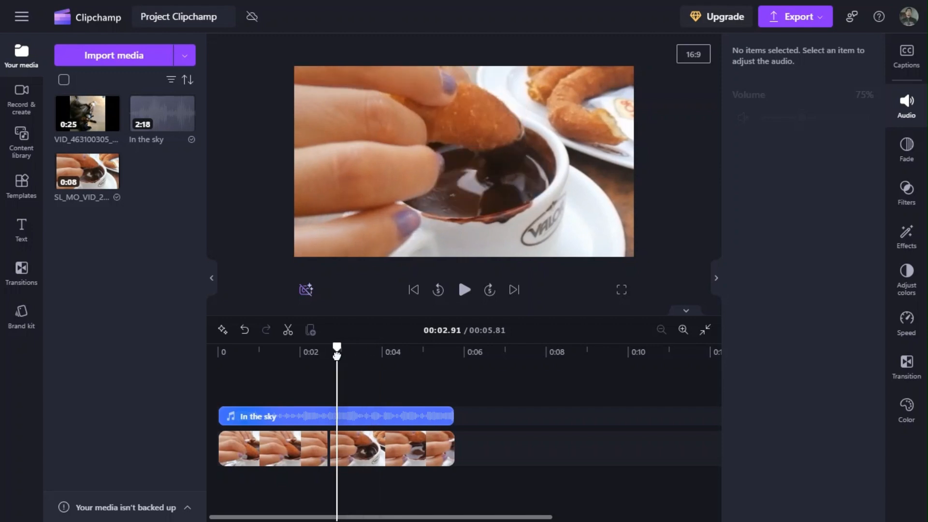
{"action": "left_click_drag", "start_coordinate": [387, 430], "coordinate": [401, 417]}
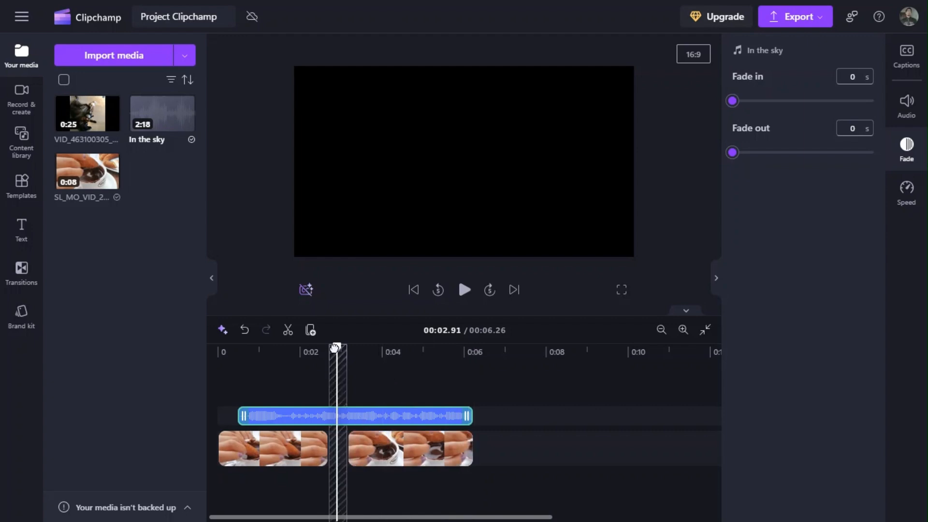
Move the In the sky audio back to the timeline's beginning and duplicate it four times in a row.
{"action": "left_click_drag", "start_coordinate": [338, 345], "coordinate": [217, 347]}
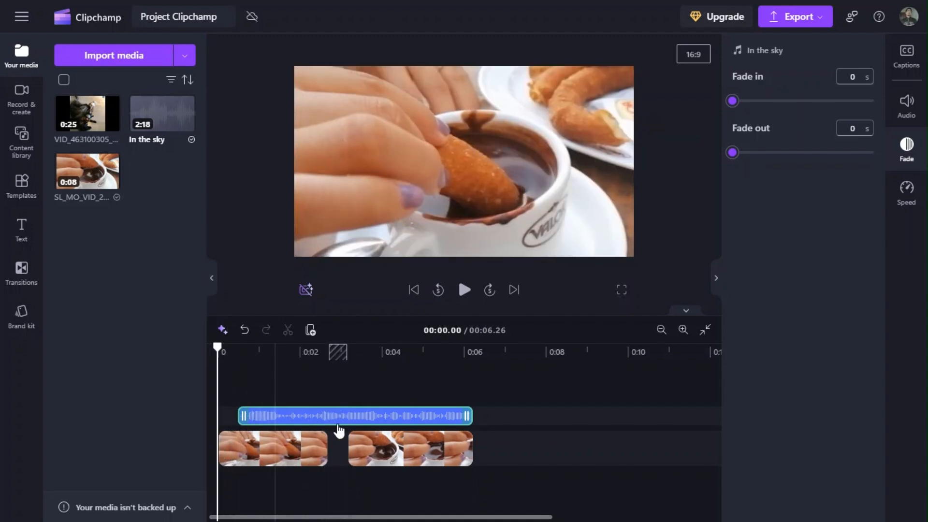
{"action": "left_click_drag", "start_coordinate": [366, 426], "coordinate": [329, 420]}
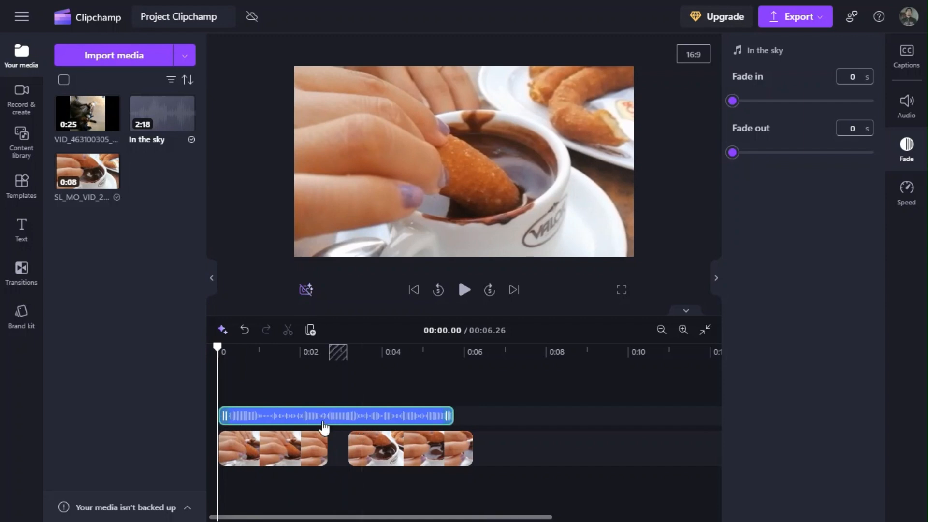
{"action": "right_click", "coordinate": [323, 424]}
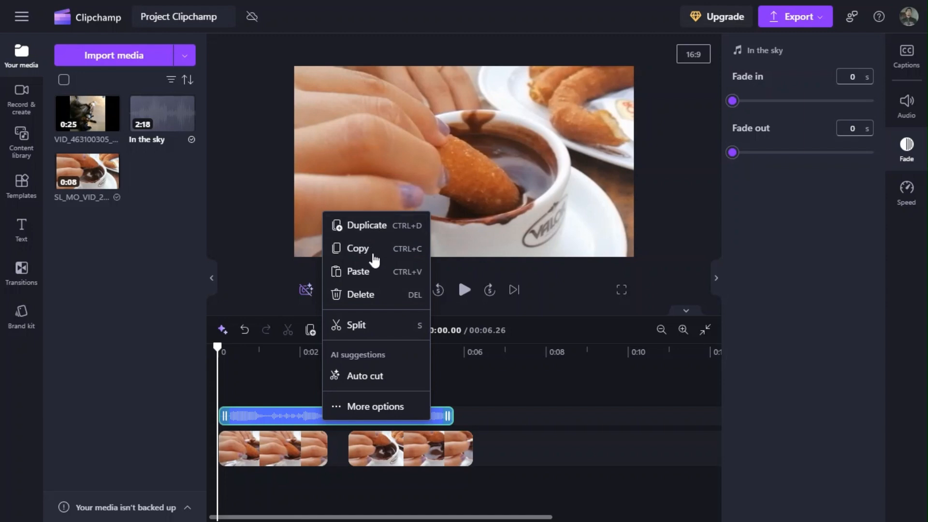
{"action": "left_click", "coordinate": [385, 227]}
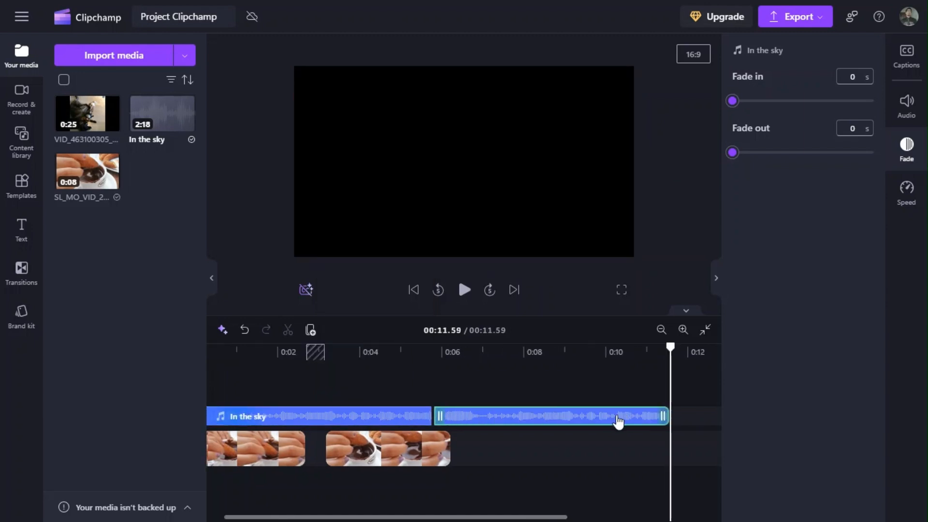
{"action": "right_click", "coordinate": [534, 415]}
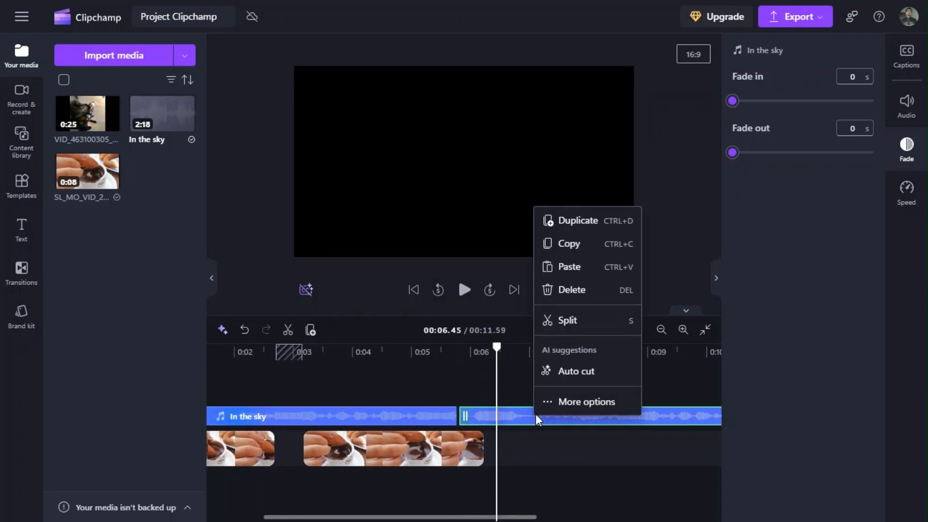
{"action": "left_click", "coordinate": [578, 223]}
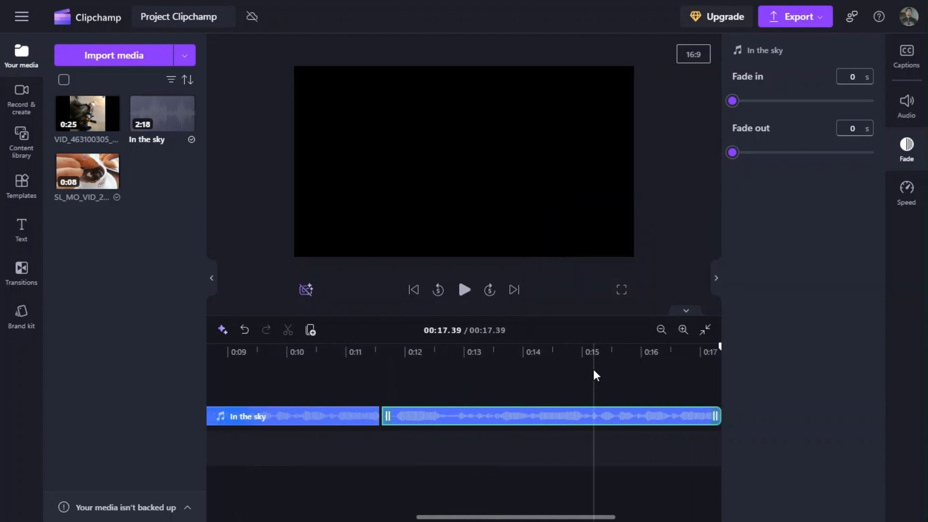
{"action": "right_click", "coordinate": [579, 408]}
{"action": "left_click", "coordinate": [607, 221]}
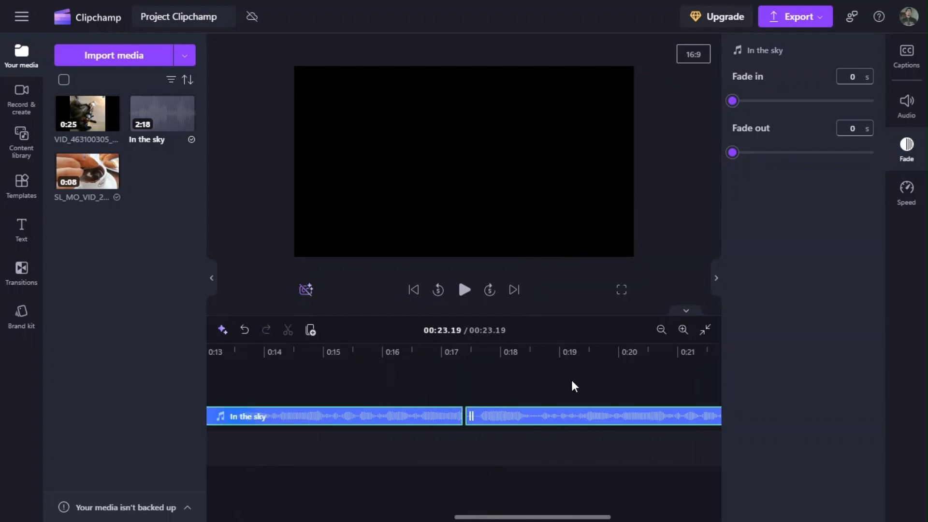
{"action": "right_click", "coordinate": [569, 420]}
{"action": "left_click", "coordinate": [600, 216]}
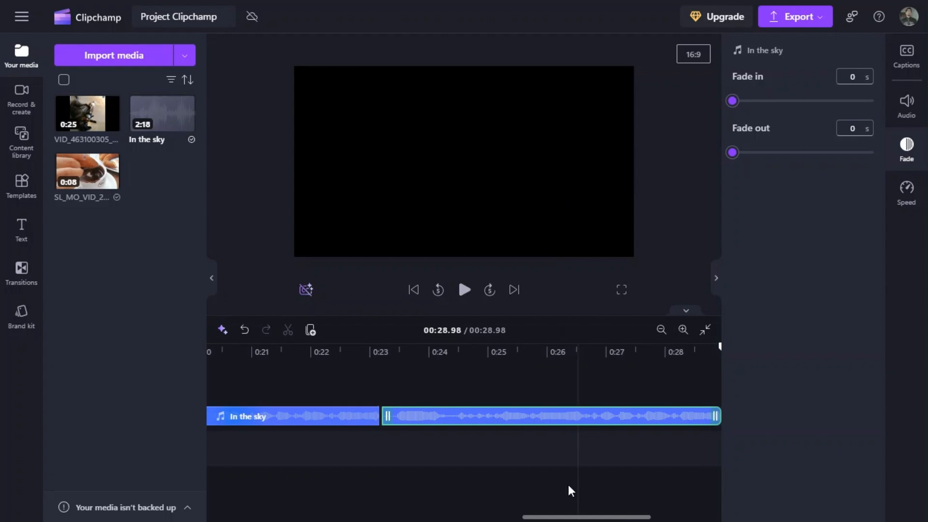
Zoom the timeline out and in to examine the row of In the sky copies above the churro video pieces.
{"action": "left_click_drag", "start_coordinate": [575, 517], "coordinate": [218, 517]}
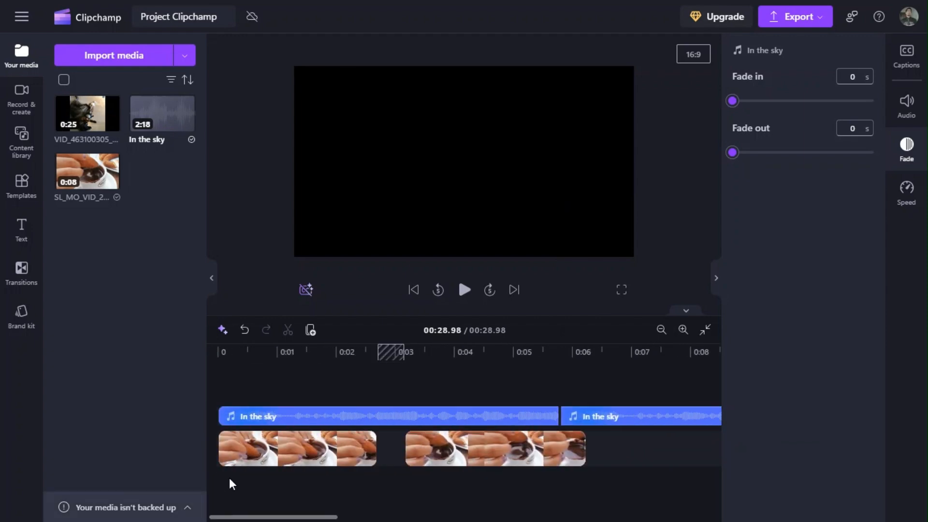
{"action": "scroll", "coordinate": [361, 384], "scroll_direction": "down", "scroll_amount": 3}
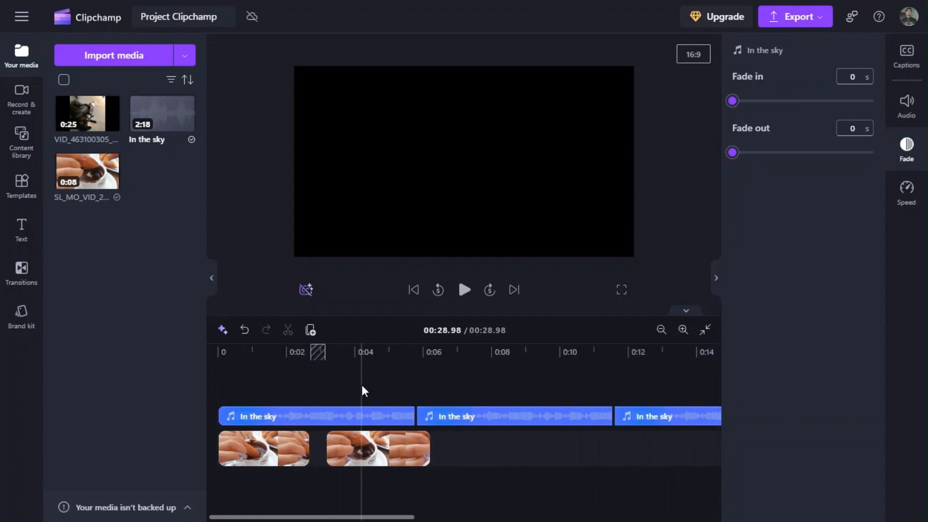
{"action": "scroll", "coordinate": [362, 386], "scroll_direction": "down", "scroll_amount": 5}
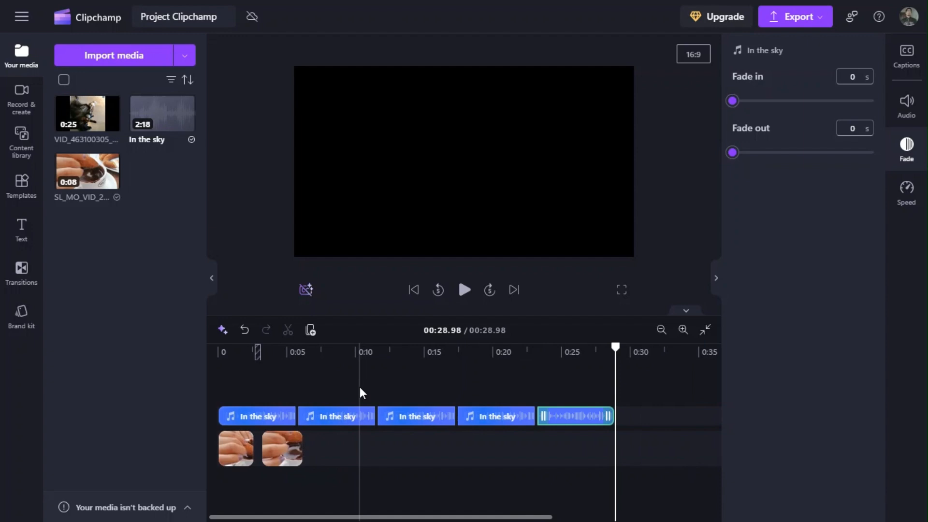
{"action": "scroll", "coordinate": [360, 387], "scroll_direction": "up", "scroll_amount": 5}
{"action": "scroll", "coordinate": [363, 390], "scroll_direction": "up", "scroll_amount": 5}
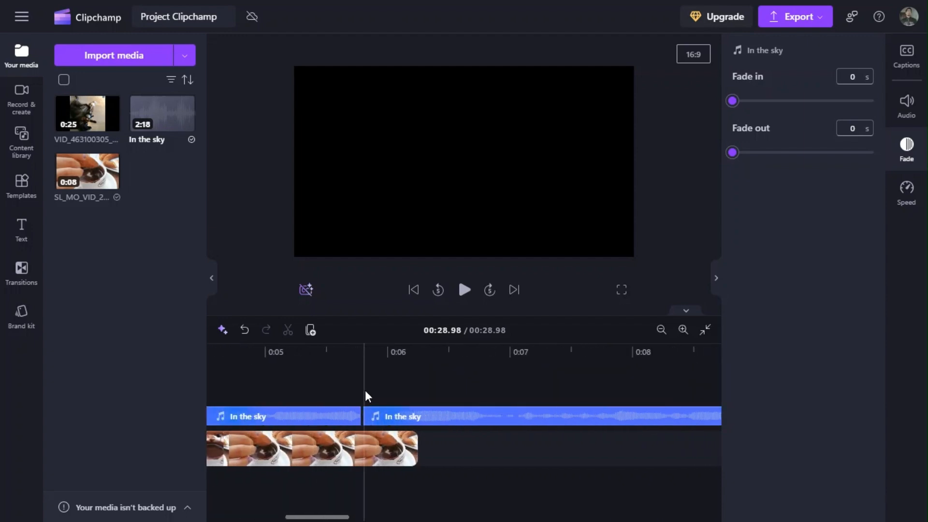
{"action": "scroll", "coordinate": [366, 392], "scroll_direction": "down", "scroll_amount": 8}
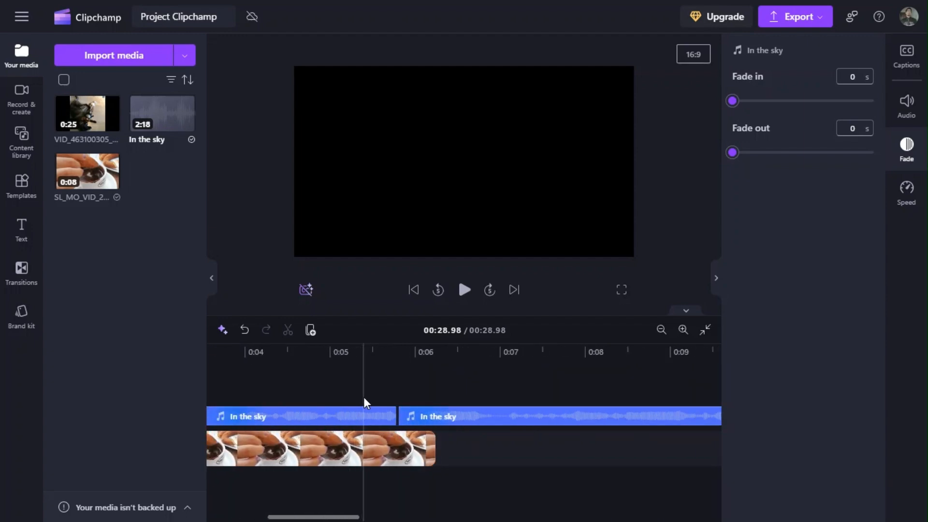
{"action": "scroll", "coordinate": [368, 395], "scroll_direction": "down", "scroll_amount": 8}
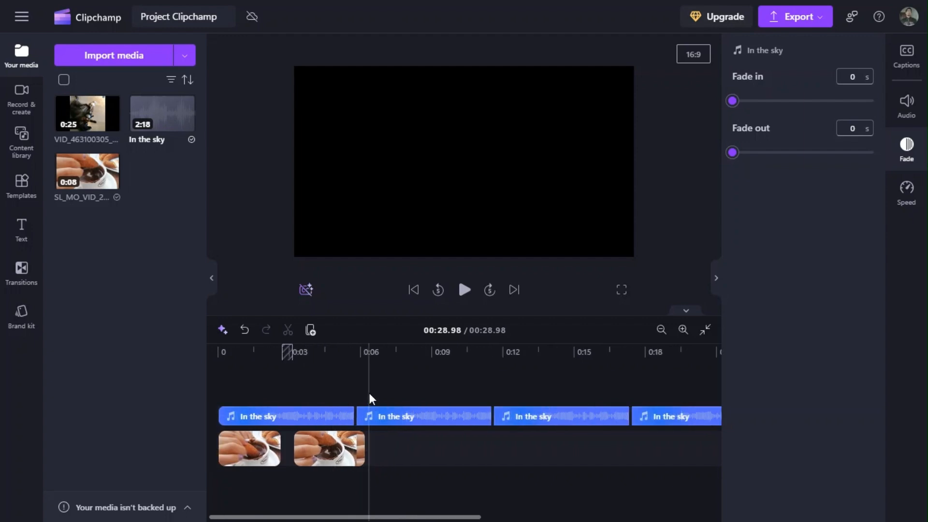
Try deleting all audio and video clips from the timeline at once, and undo the deletion.
{"action": "key", "text": "ctrl+a"}
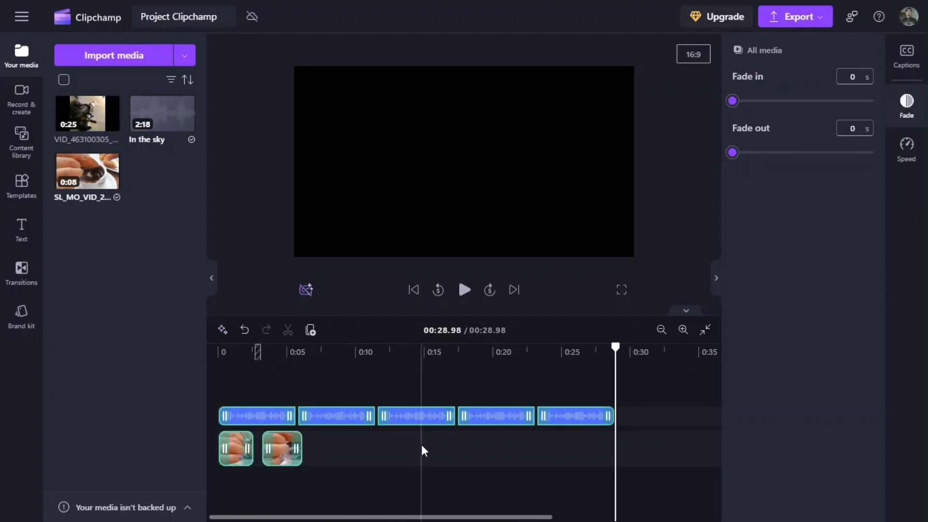
{"action": "key", "text": "Delete"}
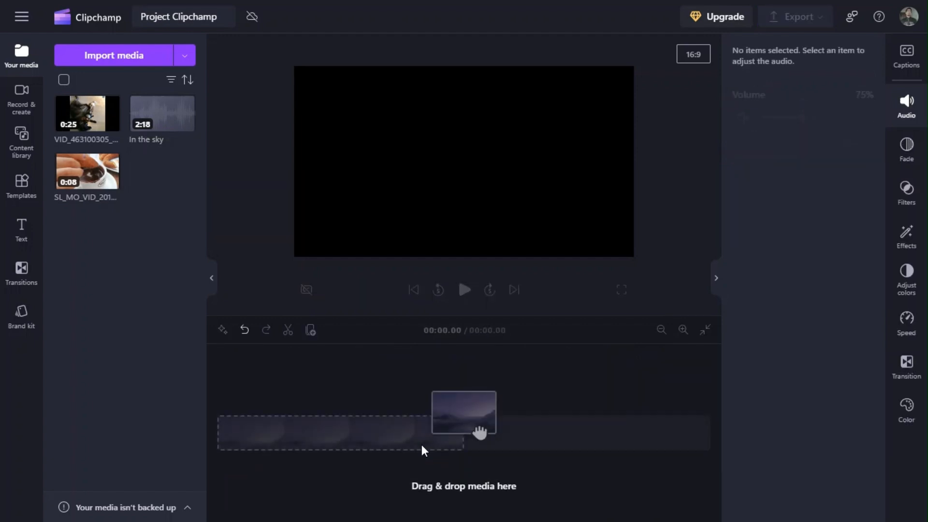
{"action": "key", "text": "ctrl+z"}
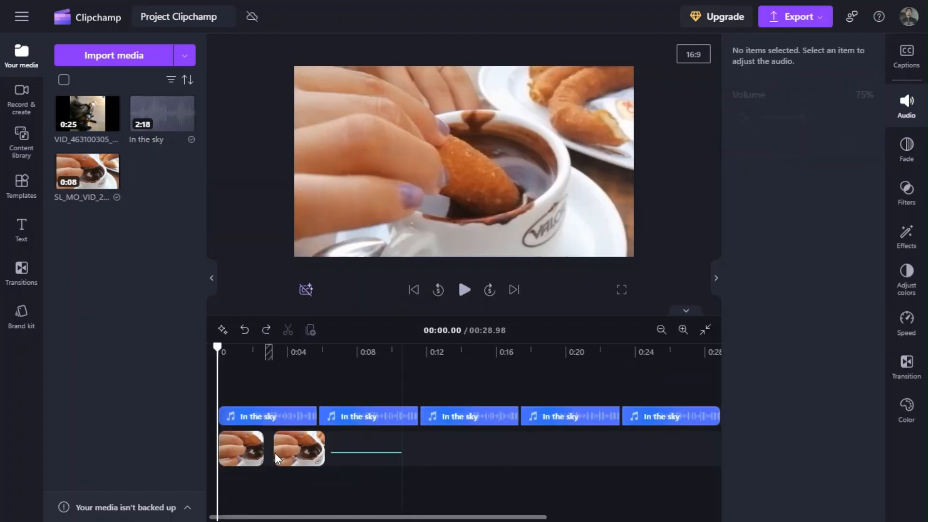
Select both churro video pieces together, and then the second piece together with the first In the sky audio.
{"action": "left_click", "coordinate": [242, 457]}
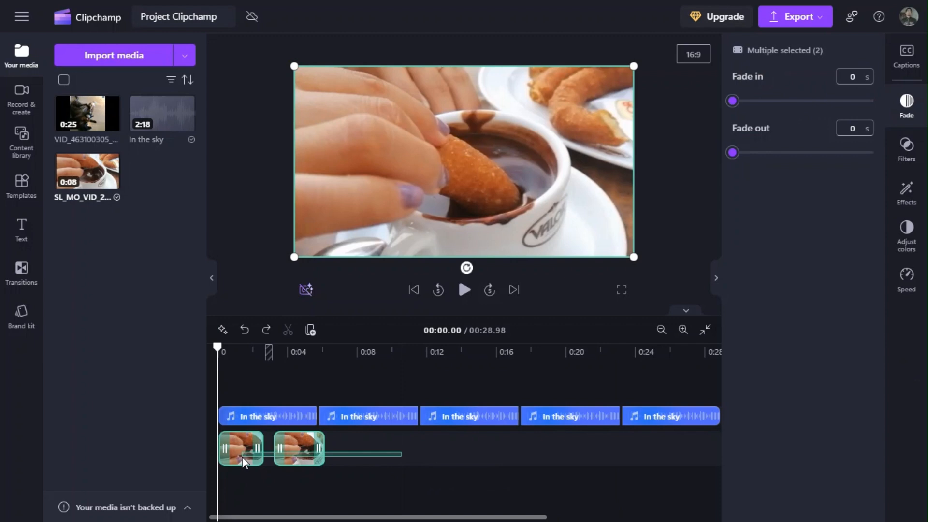
{"action": "left_click", "coordinate": [281, 434]}
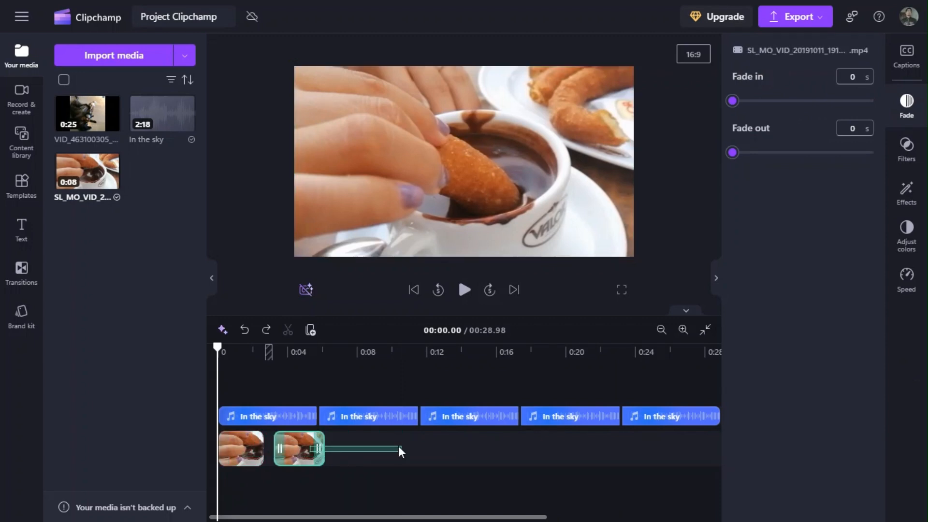
{"action": "left_click_drag", "start_coordinate": [399, 447], "coordinate": [392, 444]}
{"action": "left_click", "coordinate": [305, 422]}
{"action": "left_click", "coordinate": [317, 451], "text": "ctrl"}
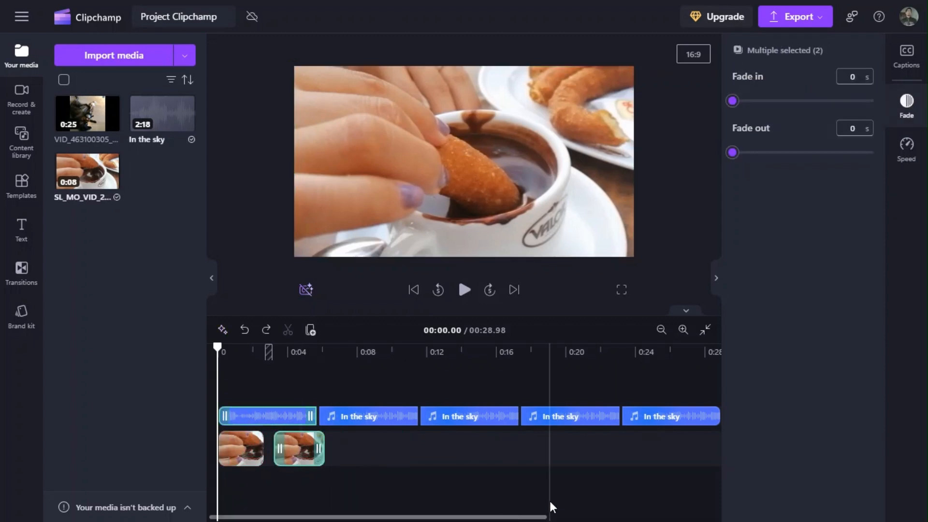
Delete the third and fifth In the sky clips from the audio track together.
{"action": "left_click", "coordinate": [663, 421]}
{"action": "left_click", "coordinate": [460, 422], "text": "ctrl"}
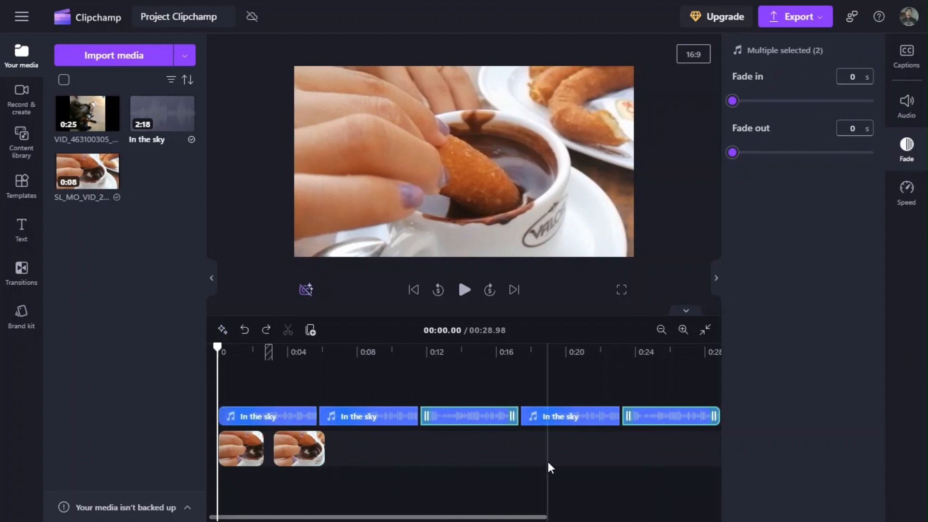
{"action": "key", "text": "Delete"}
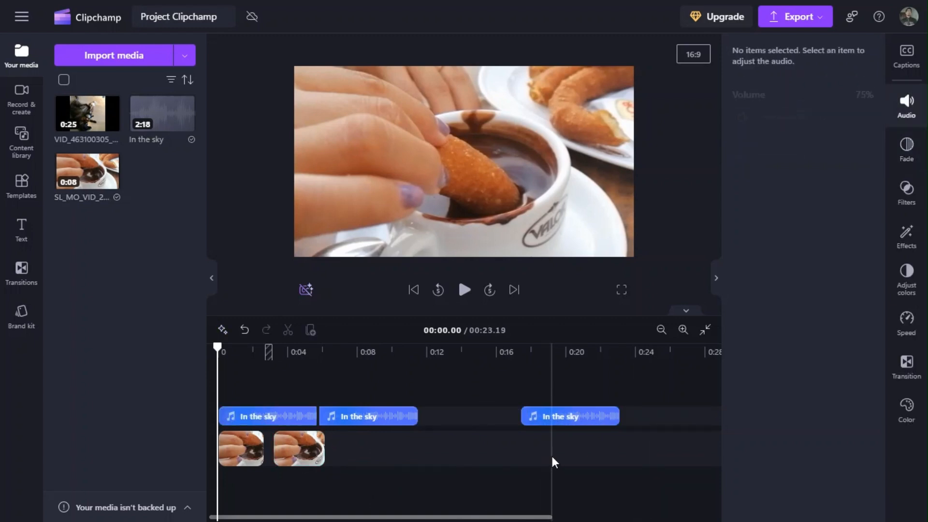
Delete the three remaining In the sky clips together, and both churro video pieces, to empty the timeline.
{"action": "left_click", "coordinate": [378, 416]}
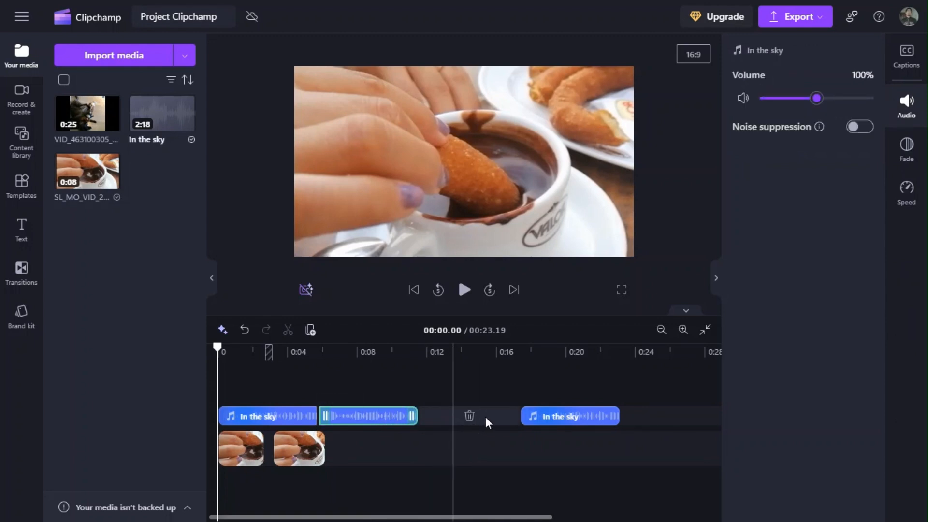
{"action": "left_click_drag", "start_coordinate": [676, 417], "coordinate": [222, 424]}
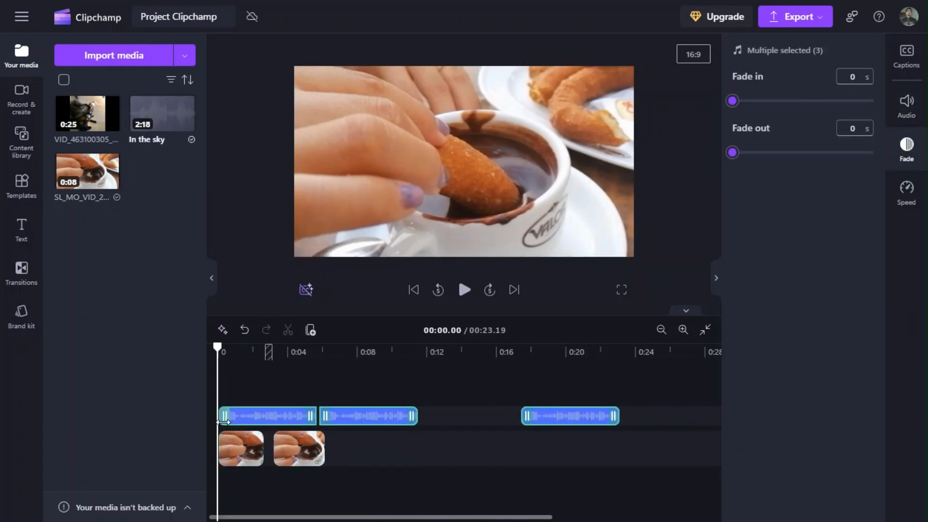
{"action": "key", "text": "Delete"}
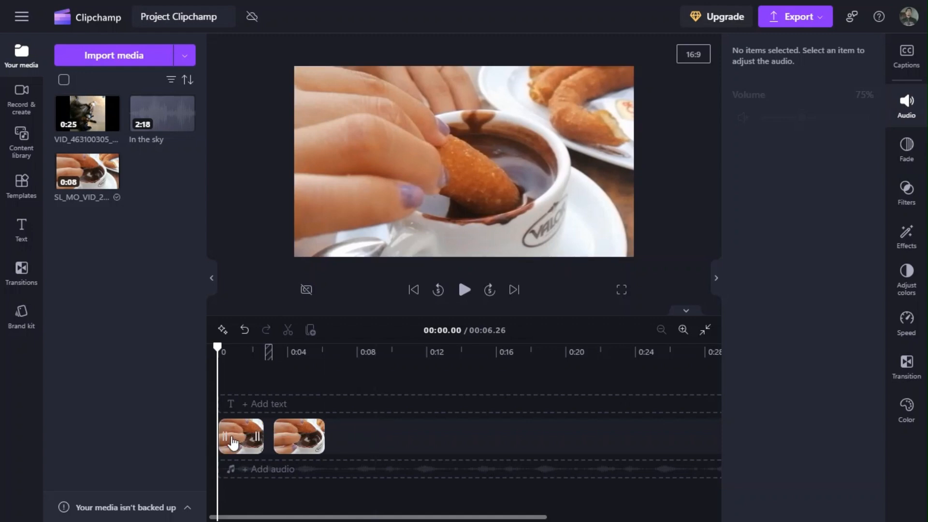
{"action": "left_click_drag", "start_coordinate": [356, 441], "coordinate": [220, 441]}
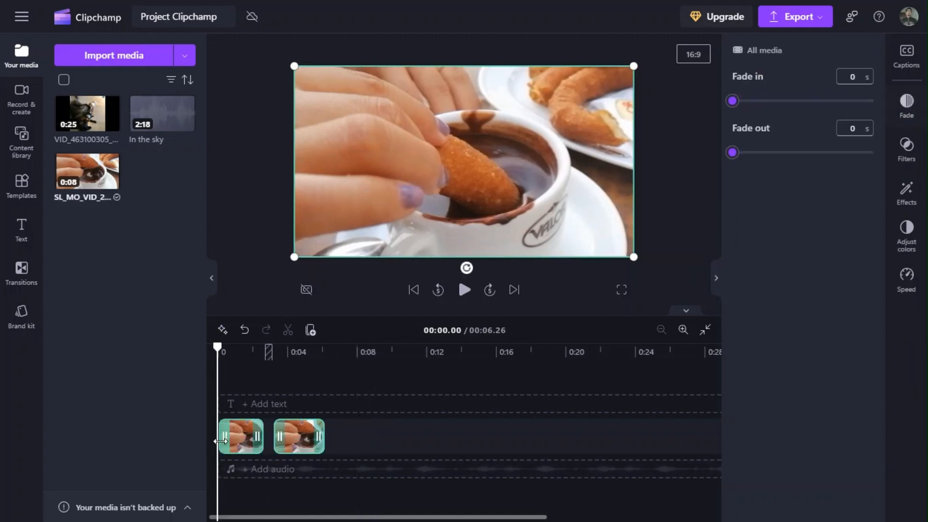
{"action": "key", "text": "Delete"}
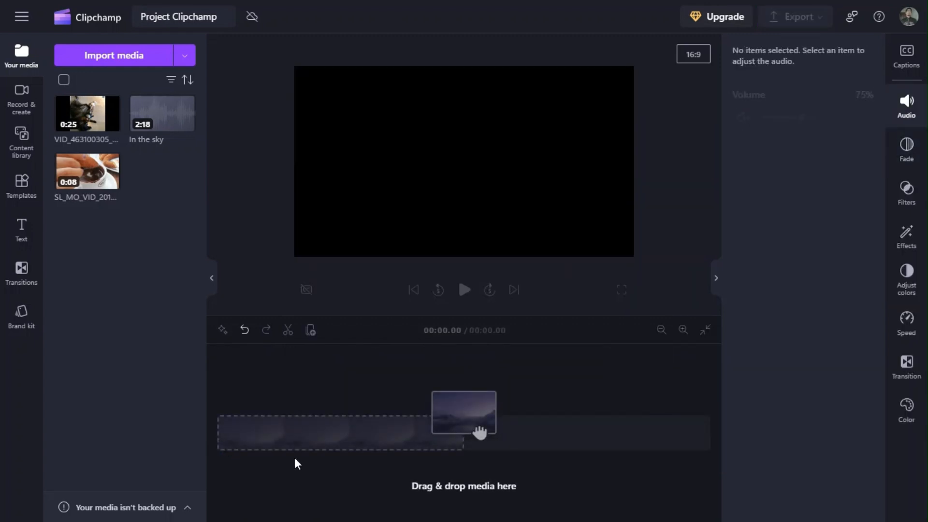
Add the full churro video from the media library to the start of the empty timeline.
{"action": "mouse_move", "coordinate": [125, 174]}
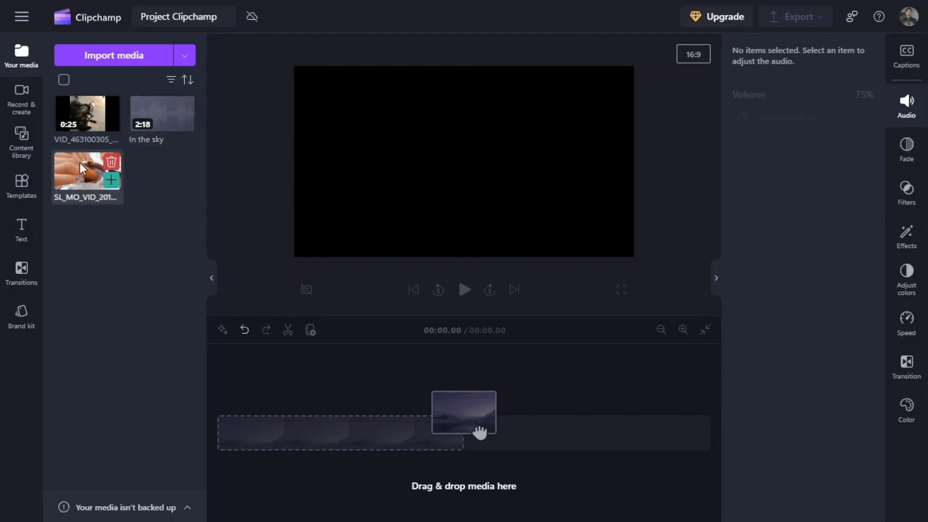
{"action": "left_click_drag", "start_coordinate": [80, 163], "coordinate": [264, 435]}
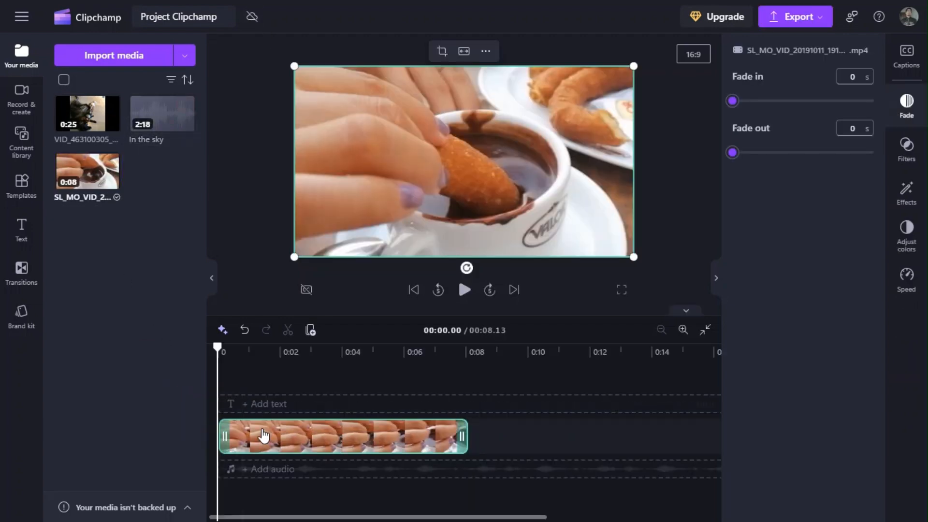
Set the churro video's fade in and fade out to 2 seconds each and play back both fades.
{"action": "left_click", "coordinate": [900, 69]}
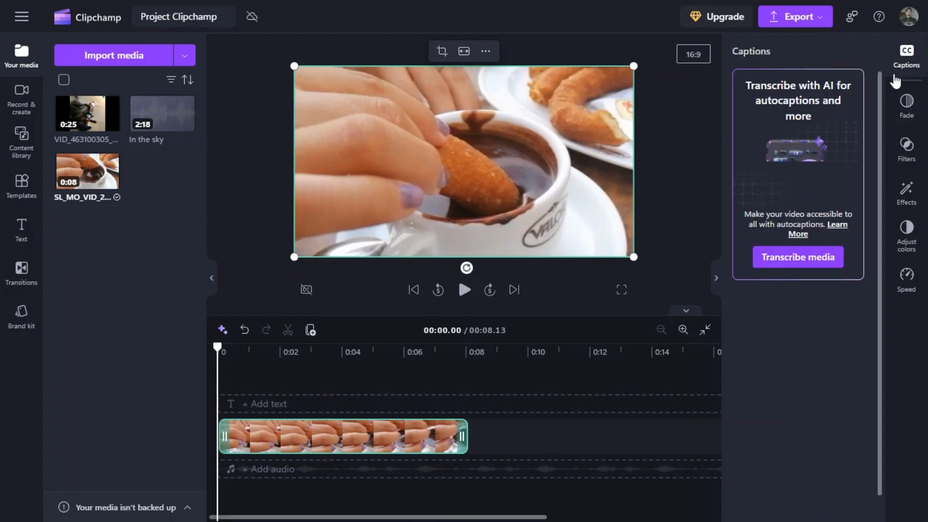
{"action": "left_click", "coordinate": [904, 119]}
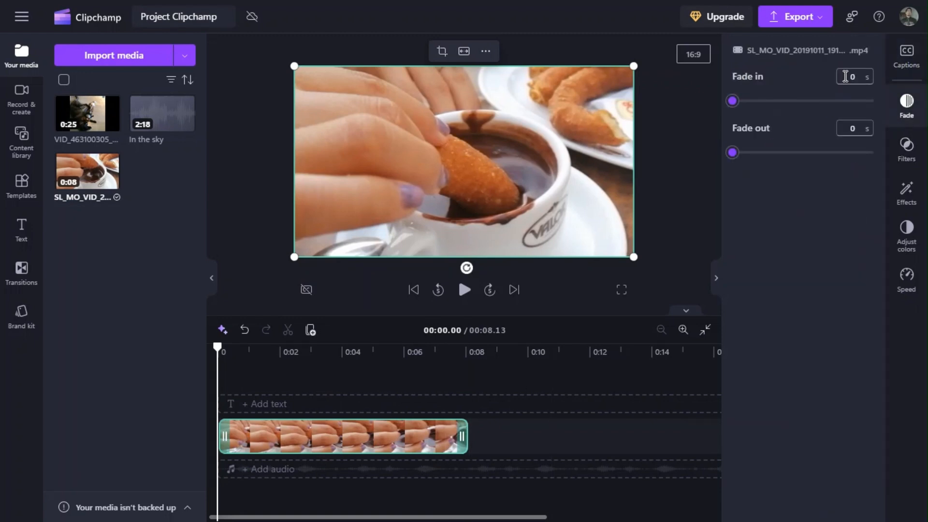
{"action": "type", "text": "2"}
{"action": "left_click", "coordinate": [864, 128]}
{"action": "type", "text": "2"}
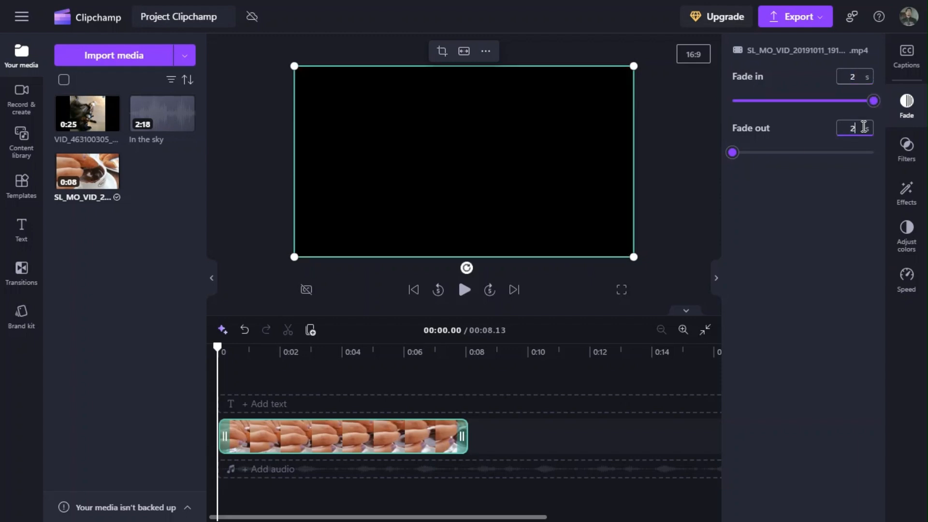
{"action": "left_click", "coordinate": [464, 289]}
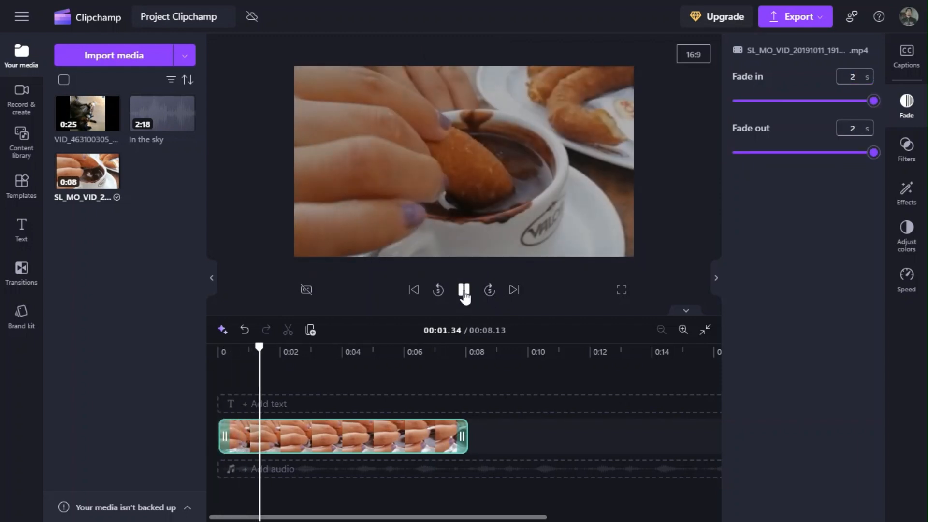
{"action": "left_click", "coordinate": [440, 346]}
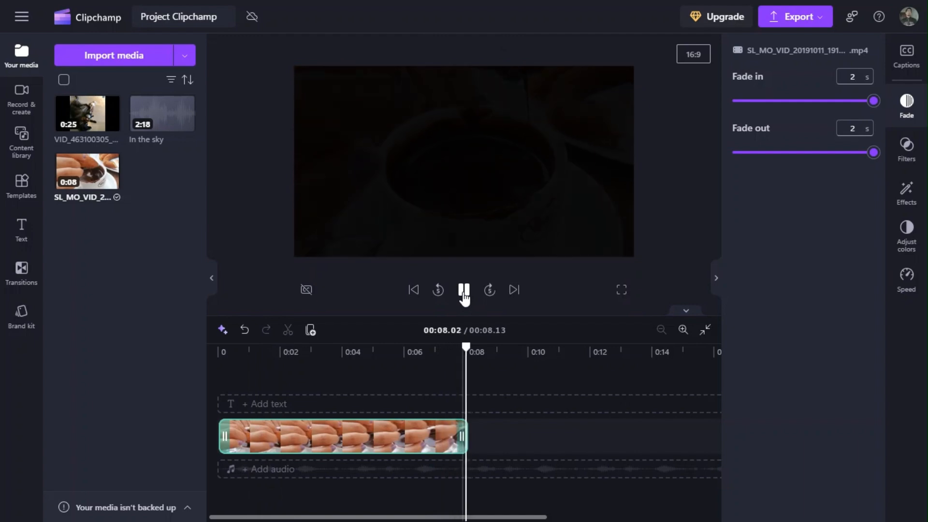
Add the In the sky audio from the media library to a track above the churro video, starting at 0 seconds.
{"action": "left_click_drag", "start_coordinate": [162, 113], "coordinate": [262, 395]}
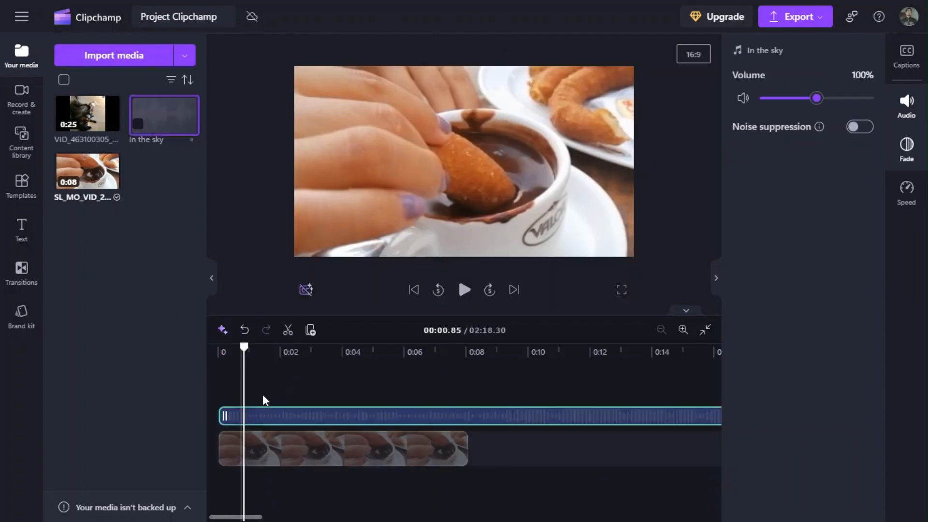
Split the In the sky audio at the end of the churro video, at 8.13 seconds, and delete the remainder.
{"action": "left_click", "coordinate": [322, 425]}
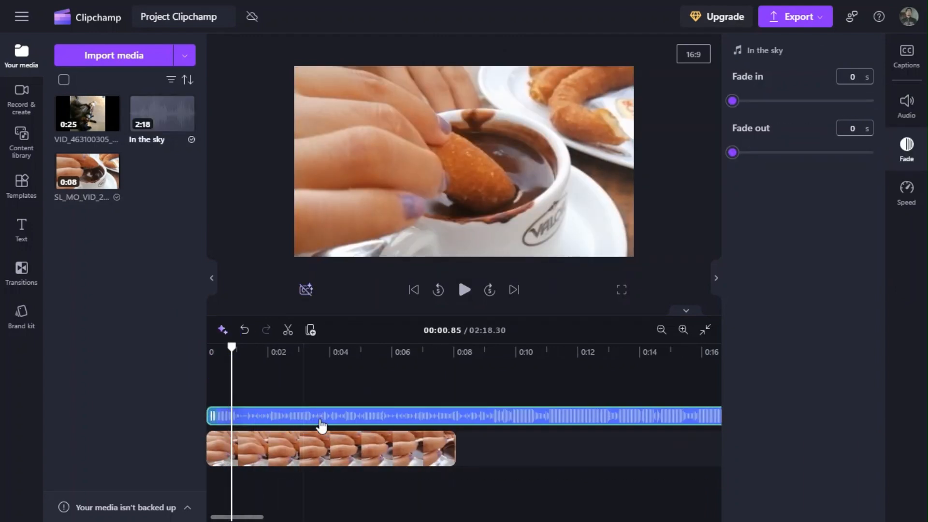
{"action": "left_click", "coordinate": [457, 353]}
{"action": "left_click", "coordinate": [288, 330]}
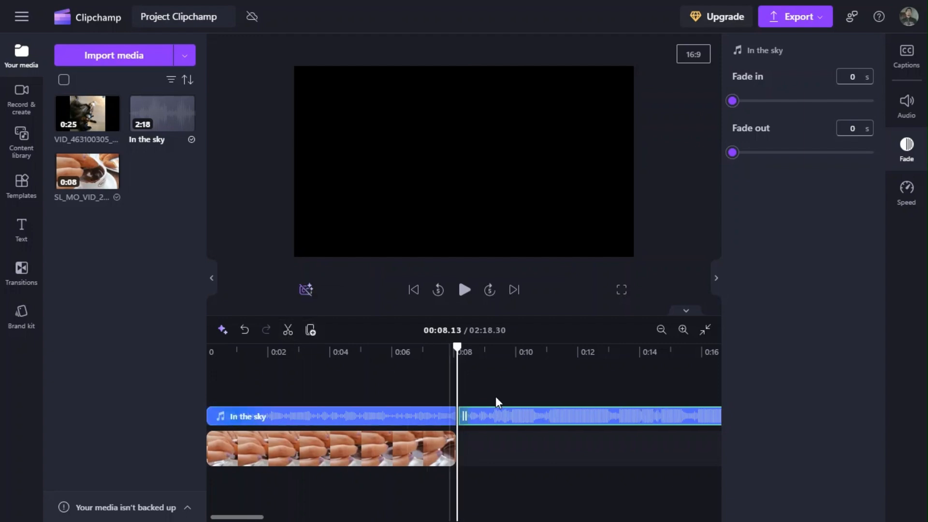
{"action": "key", "text": "Delete"}
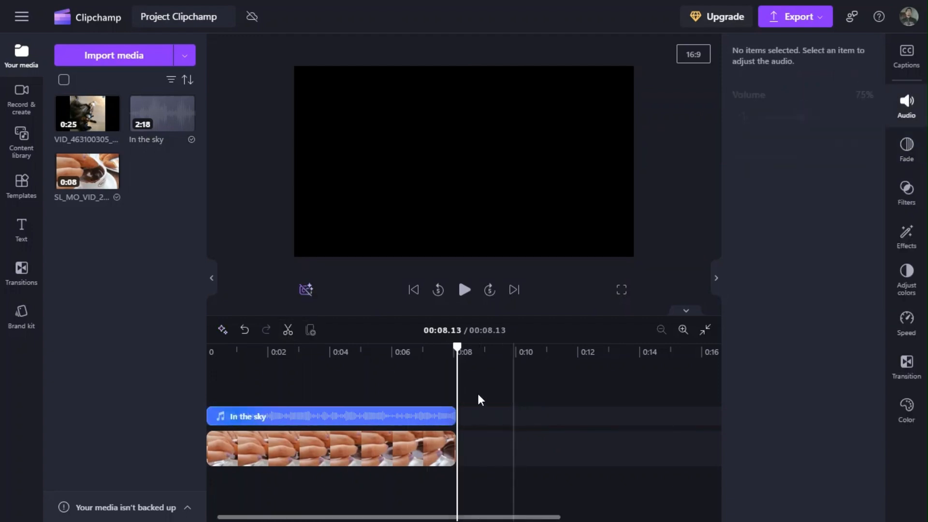
Set the fade in and fade out of the shortened In the sky audio to 0.5 seconds each.
{"action": "left_click", "coordinate": [339, 421]}
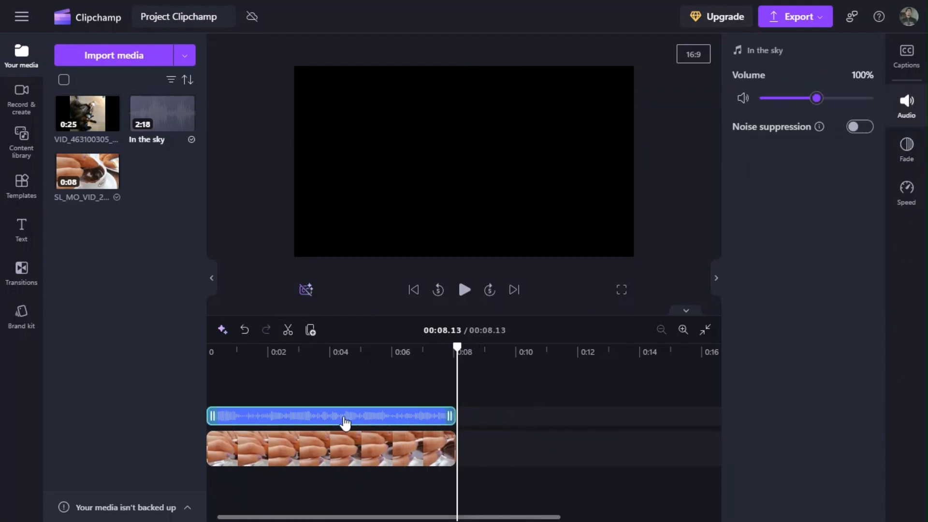
{"action": "left_click", "coordinate": [913, 158]}
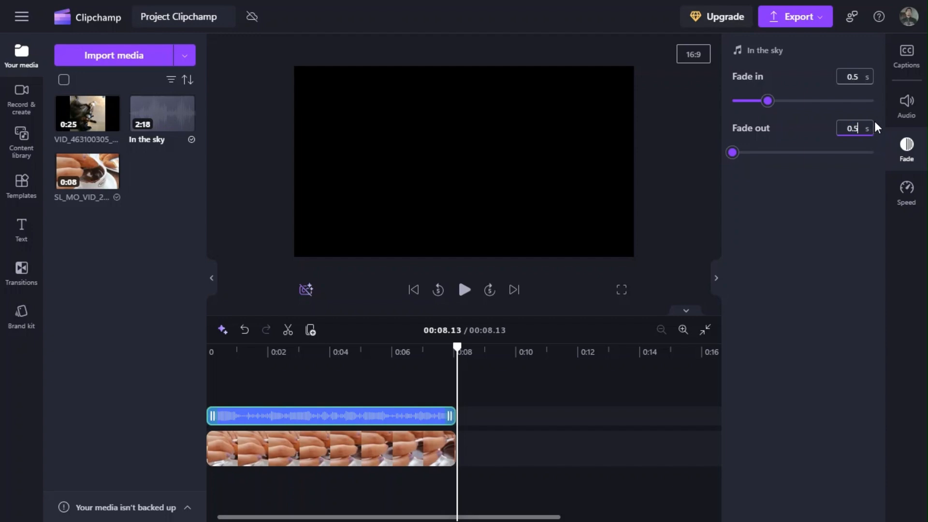
{"action": "key", "text": "Tab"}
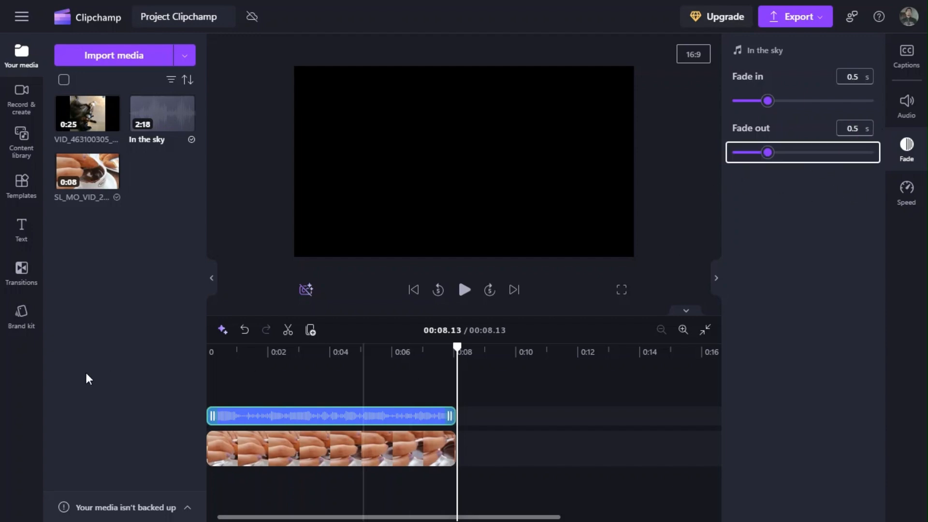
Open the filters for the churro video and play the project from the start to about 2 seconds.
{"action": "left_click", "coordinate": [207, 350]}
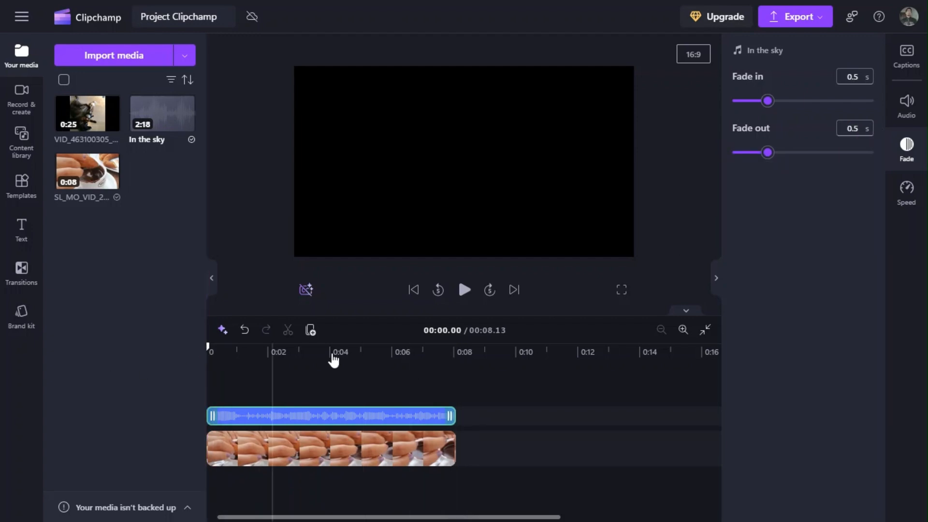
{"action": "left_click", "coordinate": [346, 449]}
{"action": "left_click", "coordinate": [910, 110]}
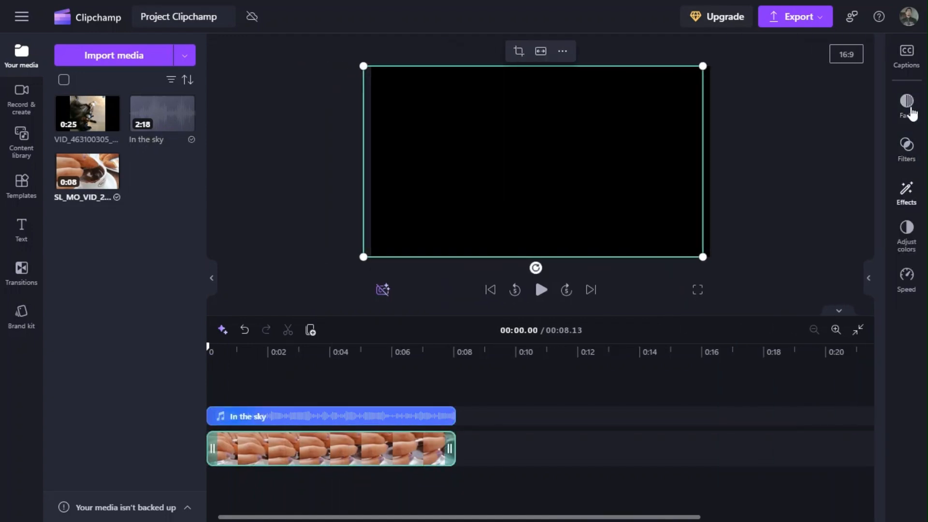
{"action": "left_click", "coordinate": [914, 64]}
{"action": "left_click", "coordinate": [910, 101]}
{"action": "left_click", "coordinate": [911, 154]}
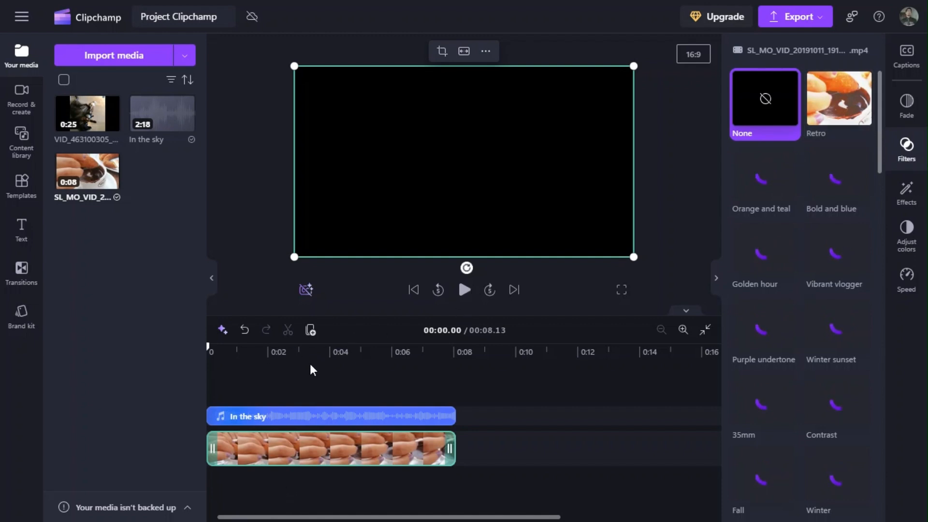
{"action": "left_click", "coordinate": [465, 290]}
{"action": "left_click", "coordinate": [464, 291]}
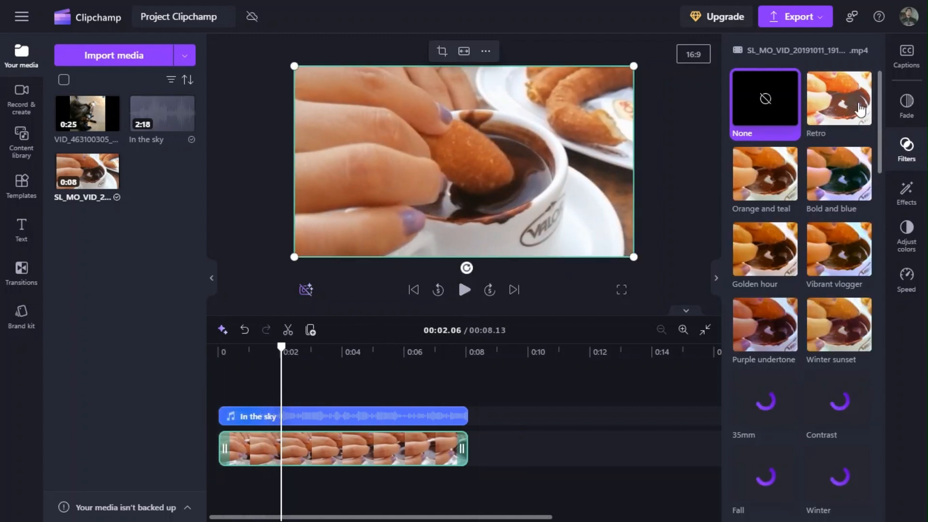
Try the Retro filter at slightly reduced intensity, and the Orange and teal, Bold and blue and Golden hour filters on the churro video.
{"action": "left_click", "coordinate": [855, 104]}
{"action": "mouse_move", "coordinate": [803, 175]}
{"action": "left_mouse_down"}
{"action": "mouse_move", "coordinate": [754, 175]}
{"action": "mouse_move", "coordinate": [808, 175]}
{"action": "mouse_move", "coordinate": [792, 174]}
{"action": "left_mouse_up"}
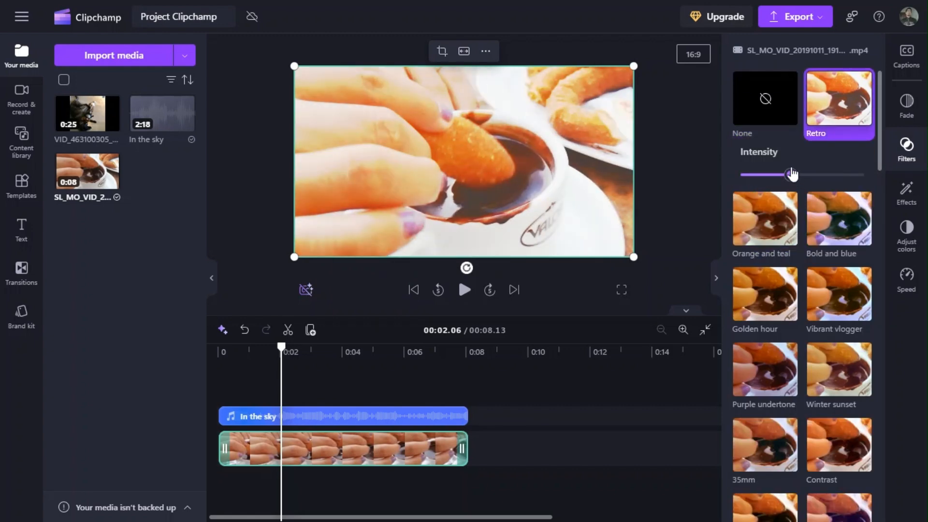
{"action": "left_click", "coordinate": [768, 233]}
{"action": "left_click", "coordinate": [827, 179]}
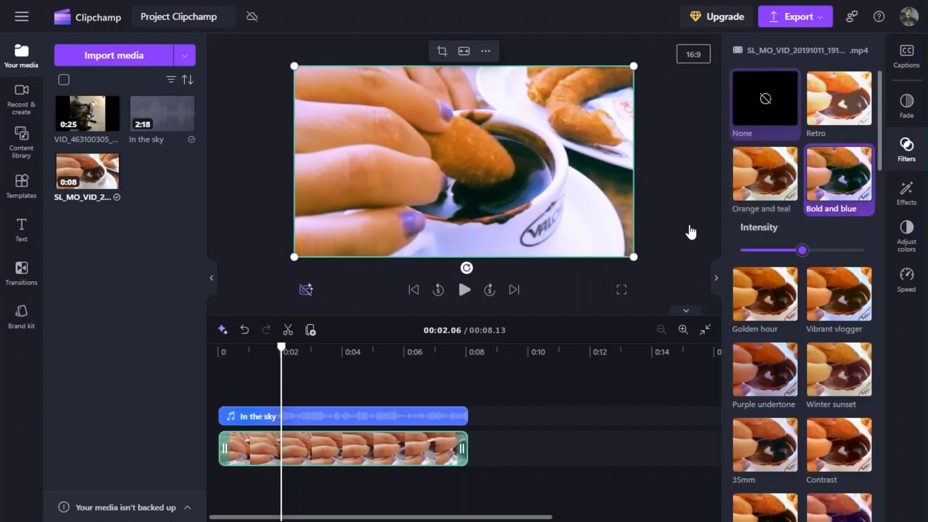
{"action": "left_click", "coordinate": [839, 99]}
{"action": "left_click", "coordinate": [768, 236]}
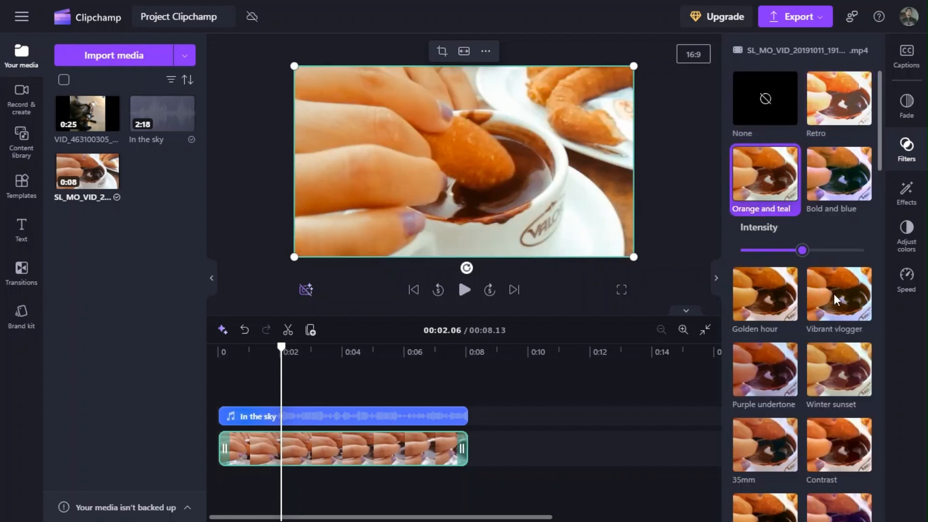
{"action": "left_click", "coordinate": [834, 294]}
{"action": "left_click", "coordinate": [771, 248]}
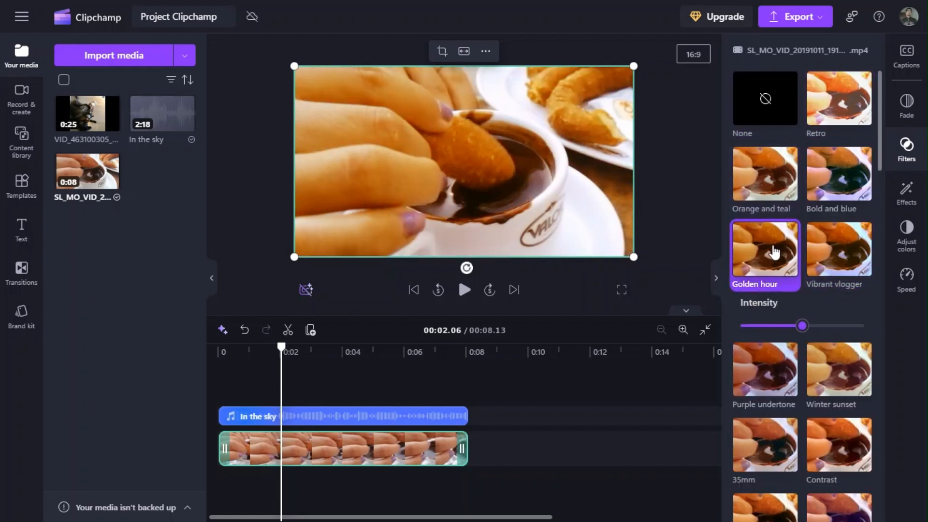
Try the Yellow and orange duotone, Muted B&W and Deep fried filters on the churro video, and reset its filter to None.
{"action": "left_click", "coordinate": [776, 355]}
{"action": "scroll", "coordinate": [773, 338], "scroll_direction": "down", "scroll_amount": 10}
{"action": "left_click", "coordinate": [772, 321]}
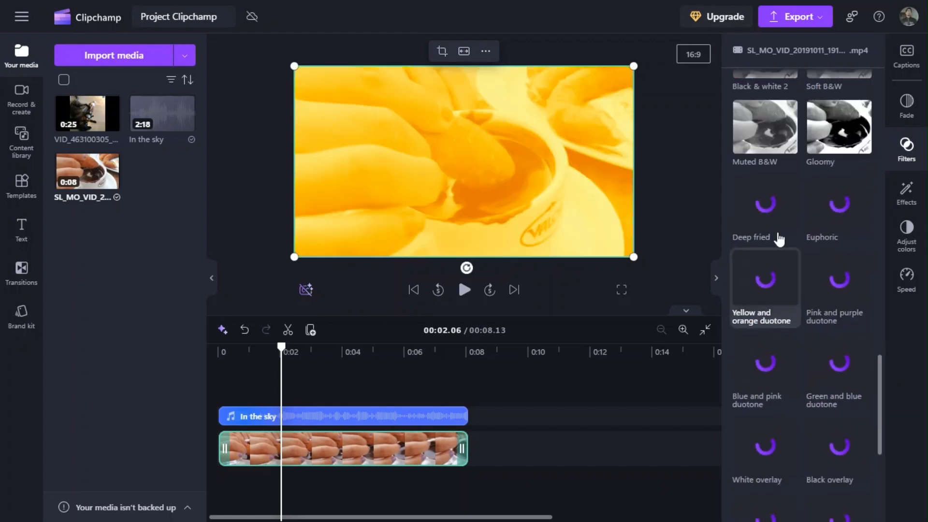
{"action": "left_click", "coordinate": [765, 128]}
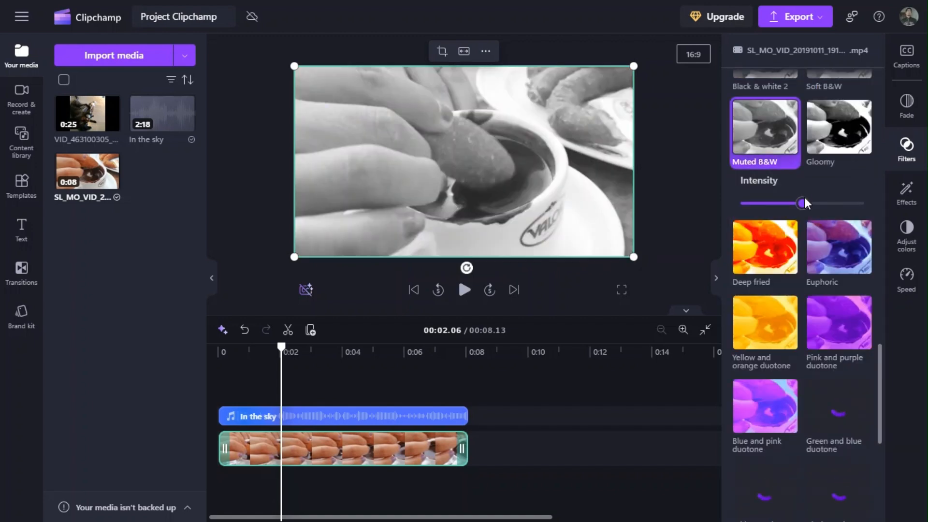
{"action": "left_click", "coordinate": [828, 244]}
{"action": "left_click", "coordinate": [772, 217]}
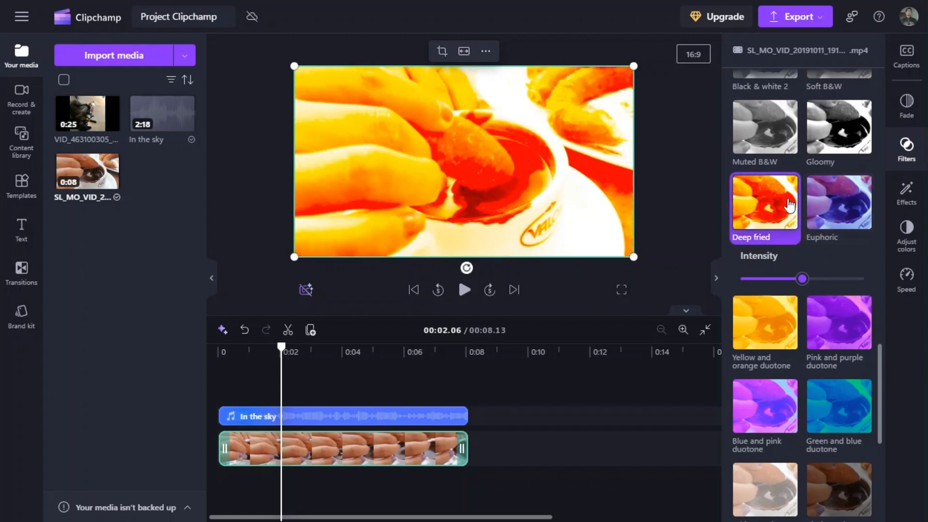
{"action": "scroll", "coordinate": [790, 206], "scroll_direction": "up", "scroll_amount": 10}
{"action": "left_click", "coordinate": [765, 102]}
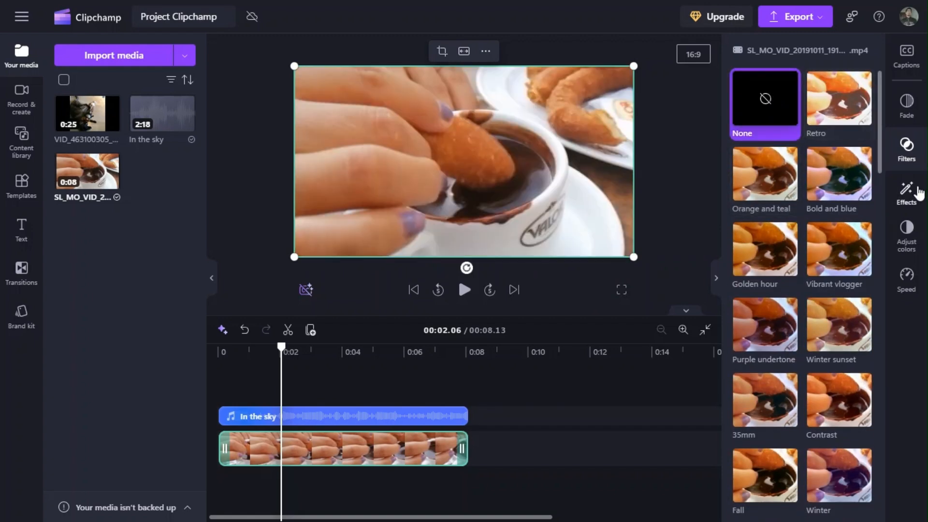
Try the Flash effect on the churro video at slow and near-maximum speeds, enable its Fade option and play it back.
{"action": "left_click", "coordinate": [917, 193]}
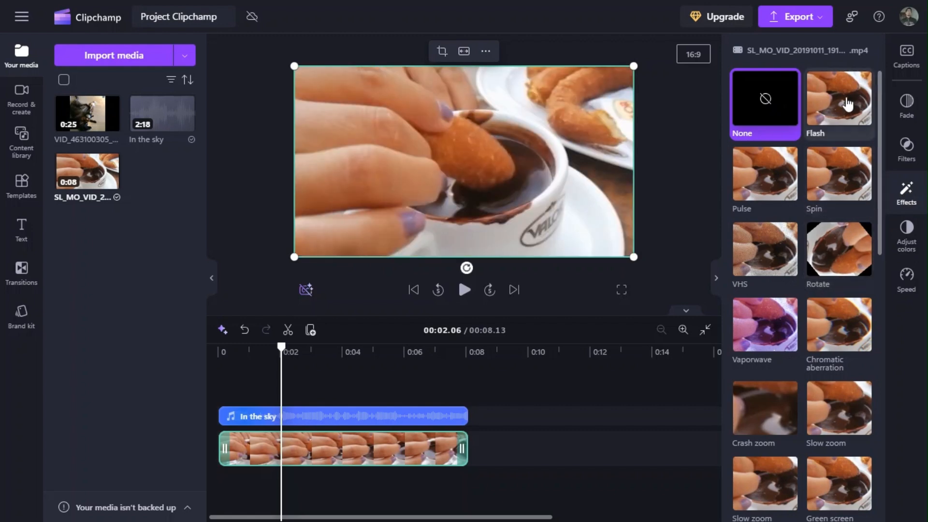
{"action": "left_click", "coordinate": [849, 103]}
{"action": "left_click_drag", "start_coordinate": [773, 181], "coordinate": [774, 186]}
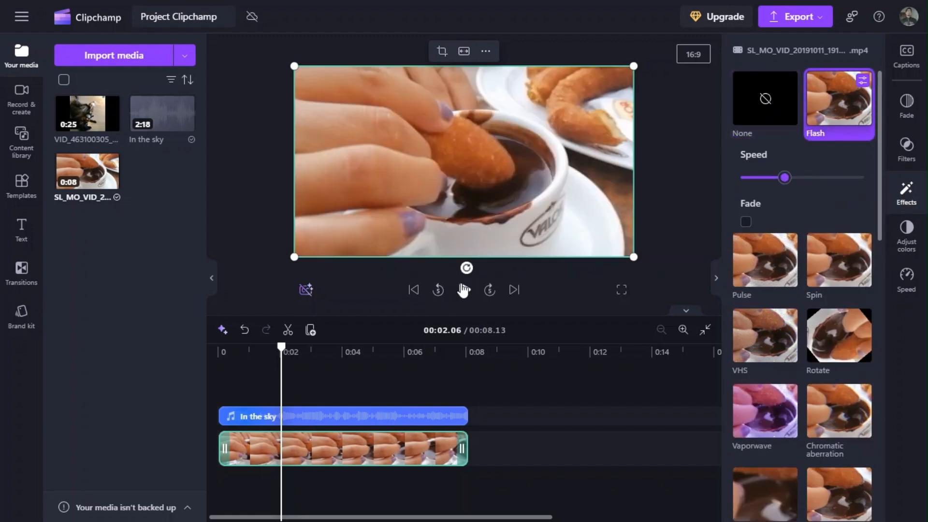
{"action": "left_click", "coordinate": [757, 179]}
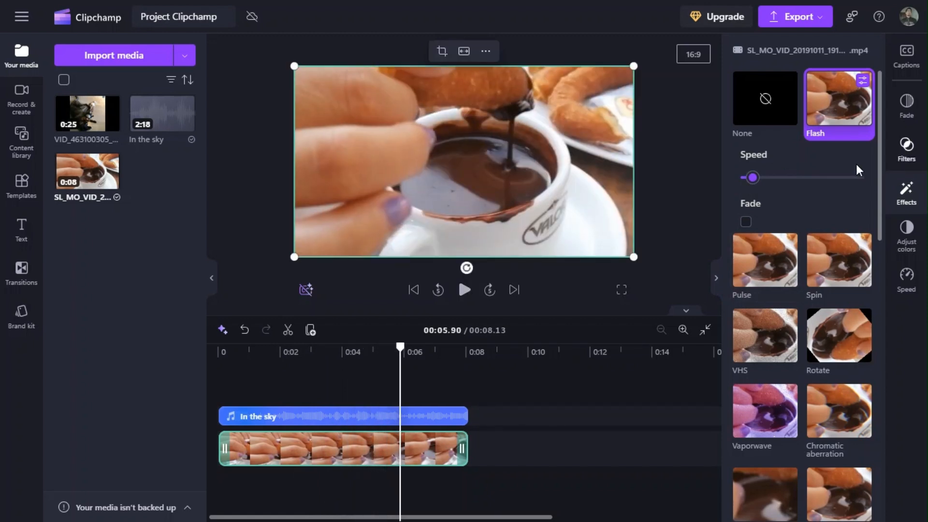
{"action": "left_click", "coordinate": [849, 177]}
{"action": "left_click", "coordinate": [465, 289]}
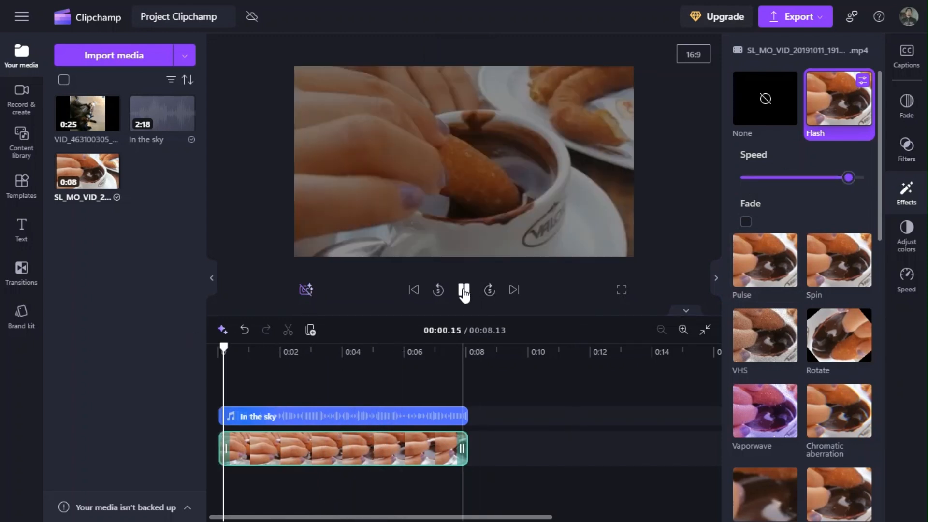
{"action": "left_click", "coordinate": [746, 222]}
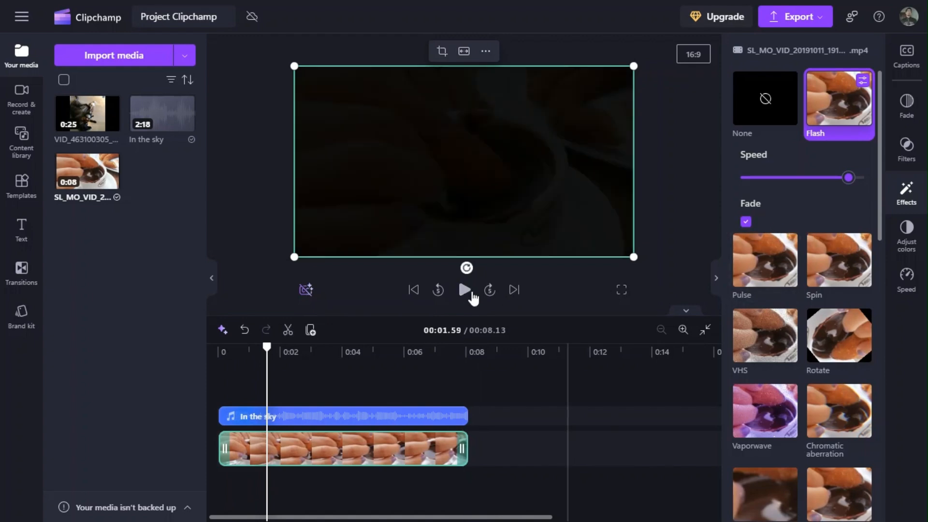
{"action": "left_click", "coordinate": [452, 290]}
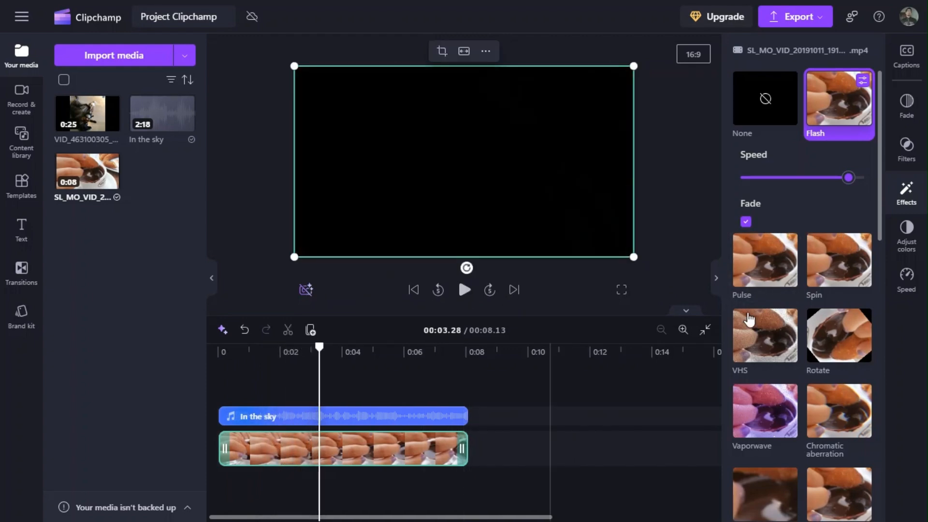
Replace Flash with the Pulse effect, set its speed to about half and its amount near maximum, and play it back.
{"action": "left_click", "coordinate": [780, 274]}
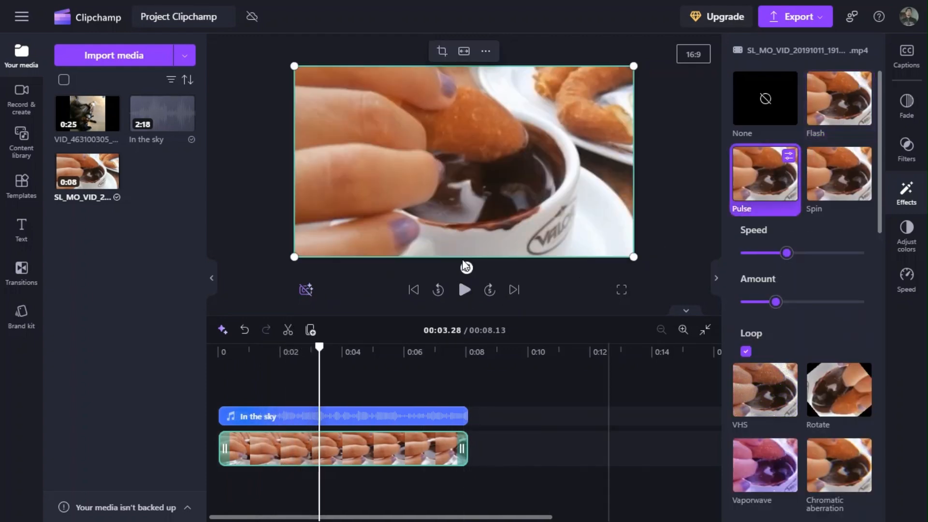
{"action": "key", "text": "space"}
{"action": "left_click", "coordinate": [746, 253]}
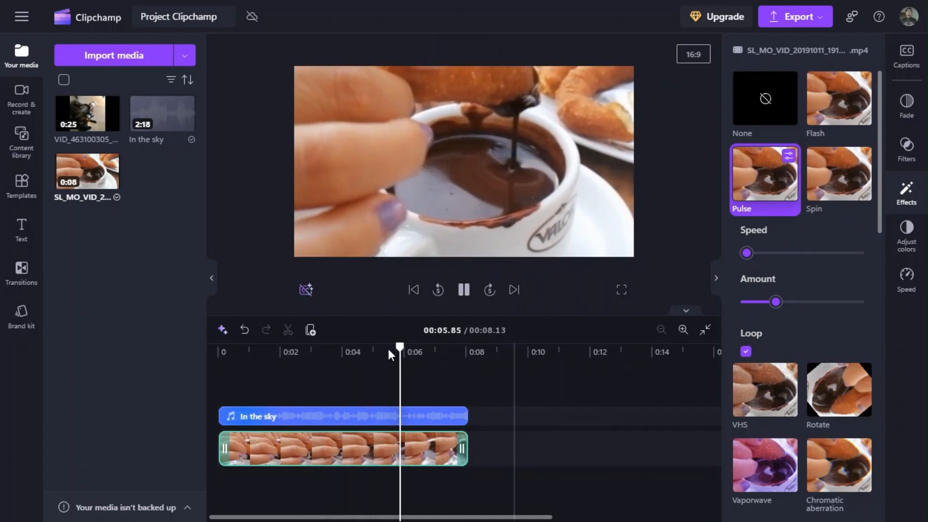
{"action": "left_click", "coordinate": [218, 353]}
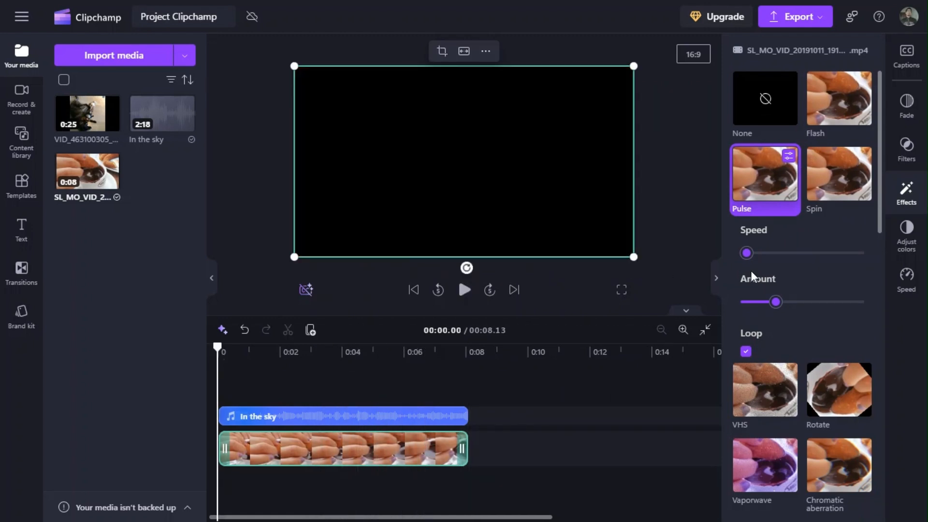
{"action": "left_click", "coordinate": [465, 290]}
{"action": "left_click_drag", "start_coordinate": [802, 302], "coordinate": [854, 301]}
{"action": "left_click", "coordinate": [801, 252]}
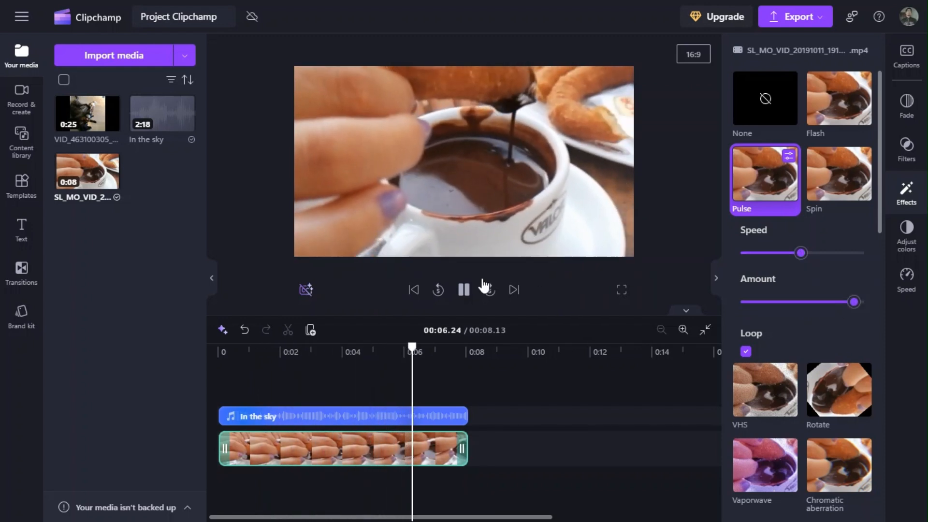
{"action": "left_click", "coordinate": [465, 291]}
Combine the Flash effect with Pulse, play the video from the start to about 3 seconds, and remove Flash.
{"action": "left_click", "coordinate": [841, 106]}
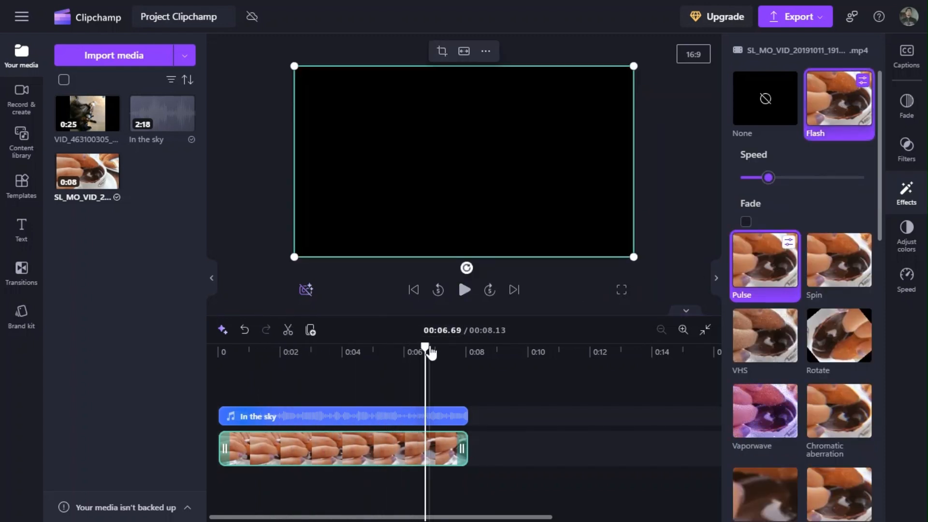
{"action": "left_click_drag", "start_coordinate": [431, 353], "coordinate": [174, 356]}
{"action": "left_click", "coordinate": [463, 290]}
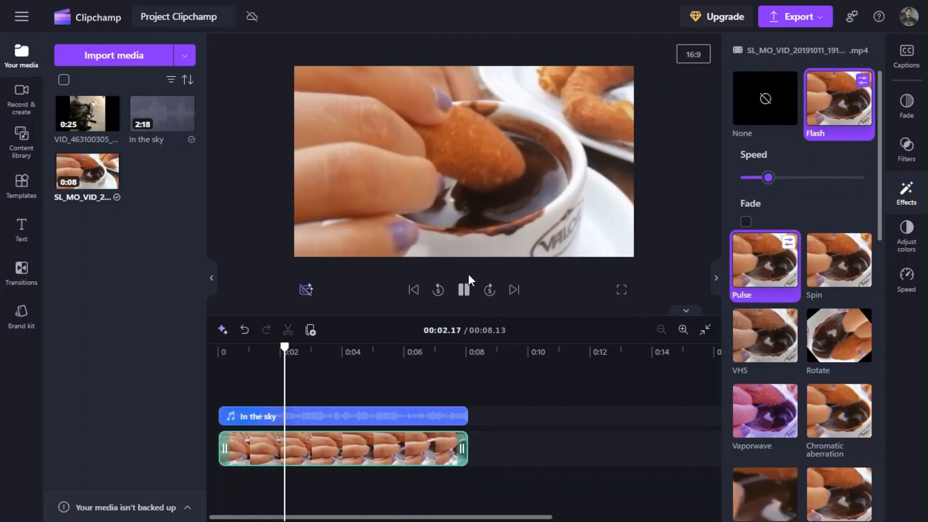
{"action": "left_click", "coordinate": [465, 290]}
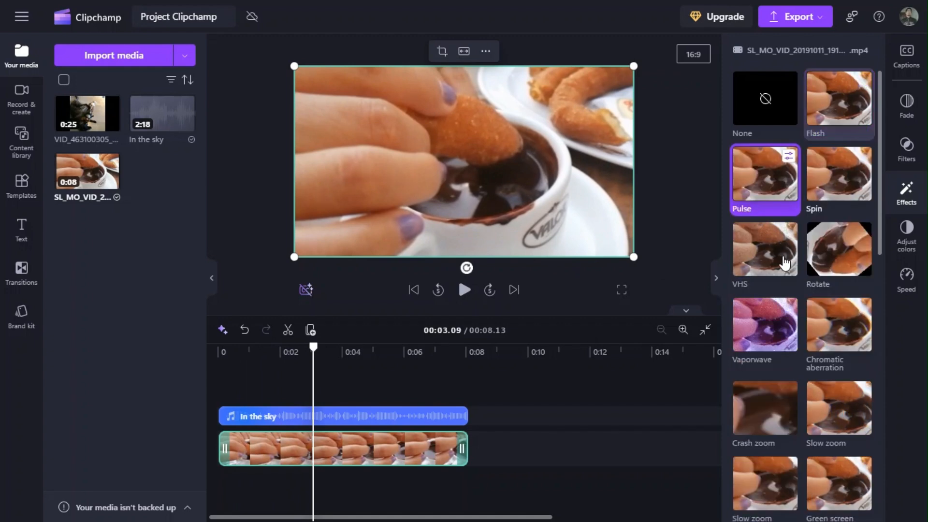
Apply the Blur effect to the churro video.
{"action": "scroll", "coordinate": [812, 189], "scroll_direction": "down", "scroll_amount": 6}
{"action": "scroll", "coordinate": [820, 192], "scroll_direction": "down", "scroll_amount": 3}
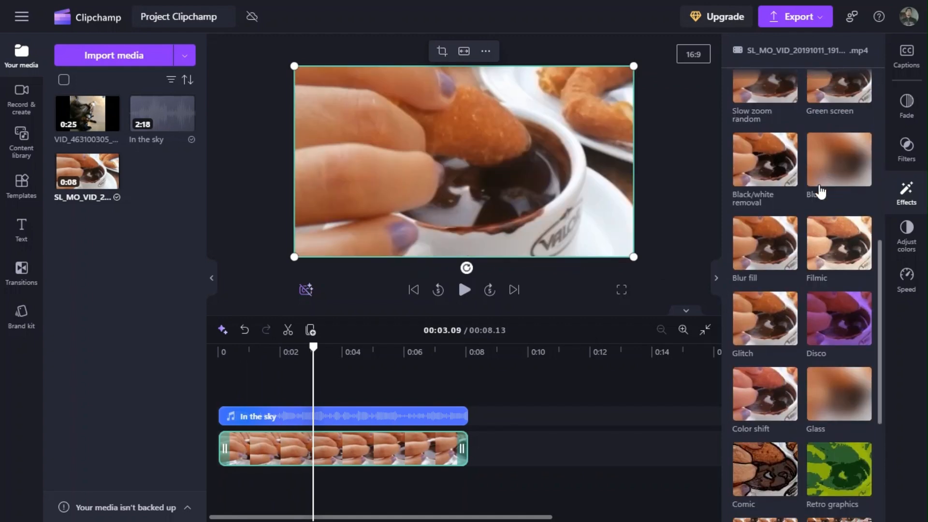
{"action": "left_click", "coordinate": [832, 159]}
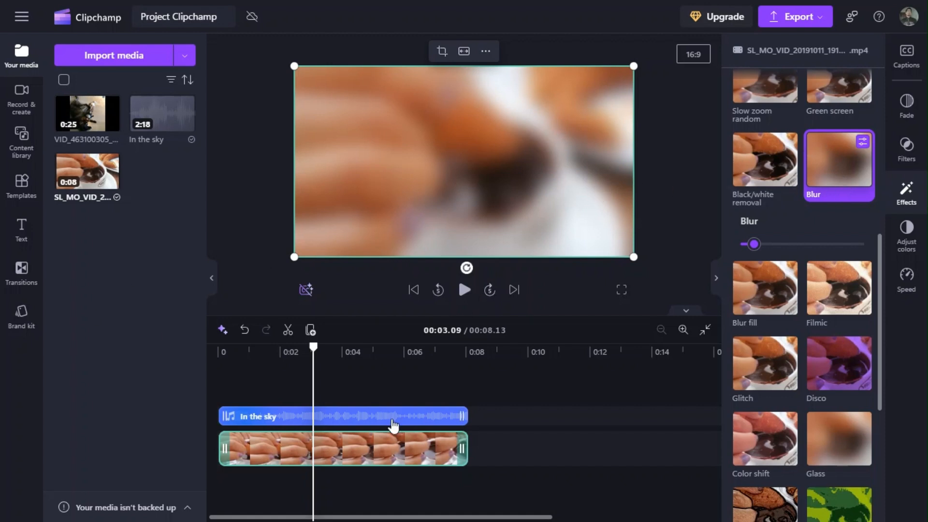
Duplicate the blurred churro video and stack the copy on a track directly above the original, starting at 0.
{"action": "right_click", "coordinate": [362, 442]}
{"action": "left_click", "coordinate": [409, 299]}
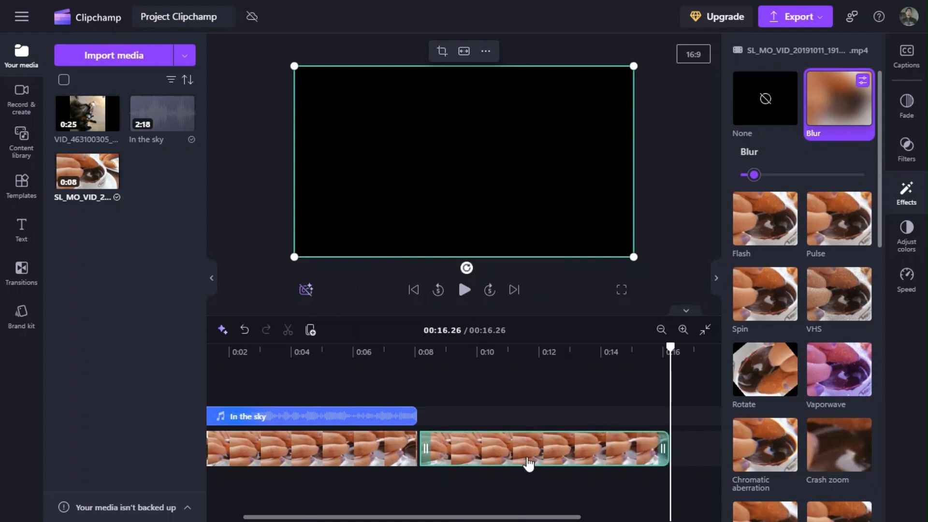
{"action": "left_click_drag", "start_coordinate": [528, 463], "coordinate": [315, 472]}
{"action": "left_click", "coordinate": [352, 439]}
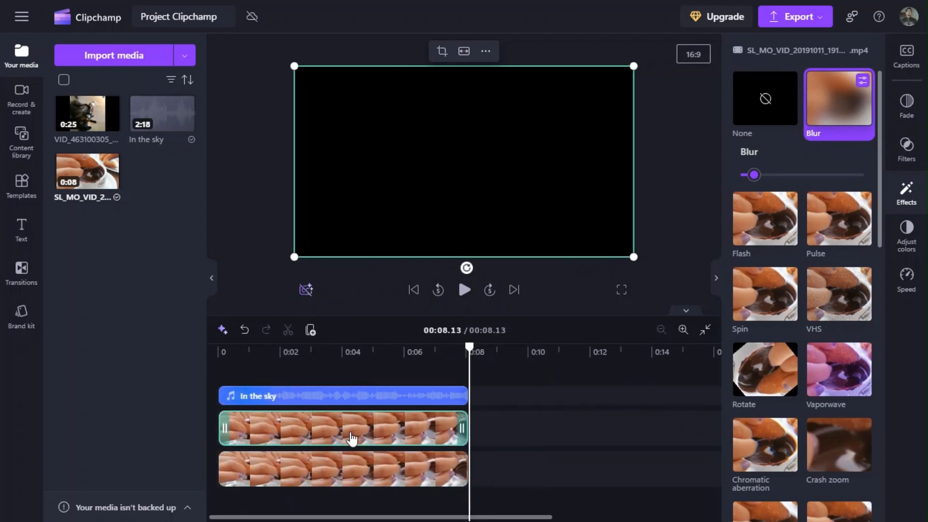
{"action": "left_click", "coordinate": [435, 467]}
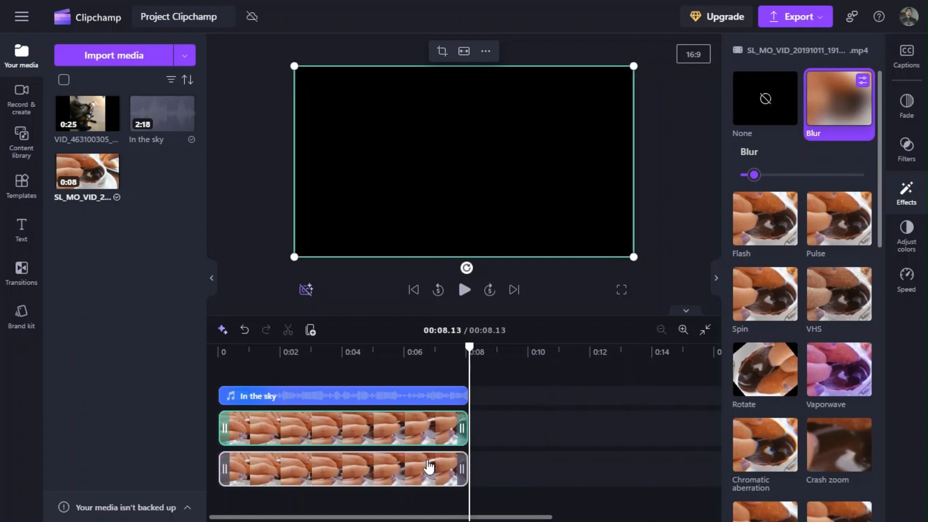
Remove the Blur effect from both stacked churro clips and play the project from near the start.
{"action": "left_click", "coordinate": [431, 429], "text": "shift"}
{"action": "left_click", "coordinate": [775, 112]}
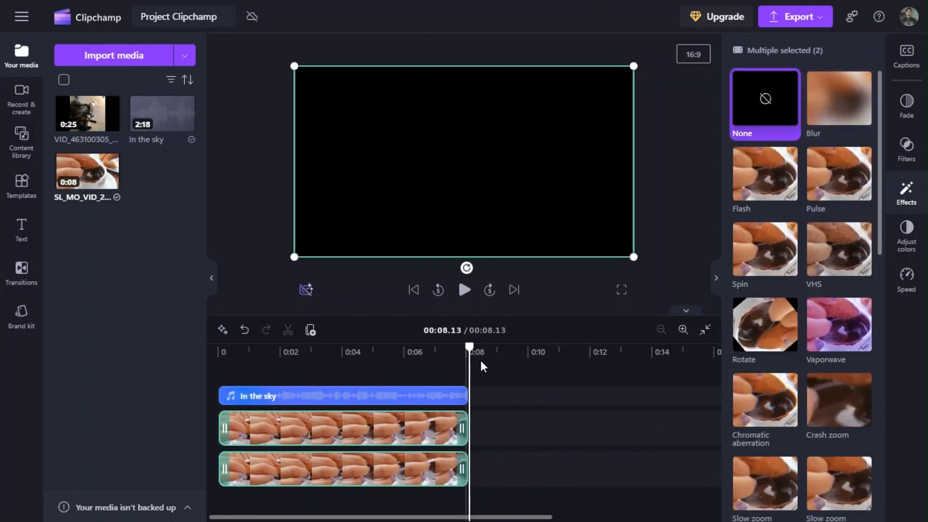
{"action": "left_click", "coordinate": [224, 362]}
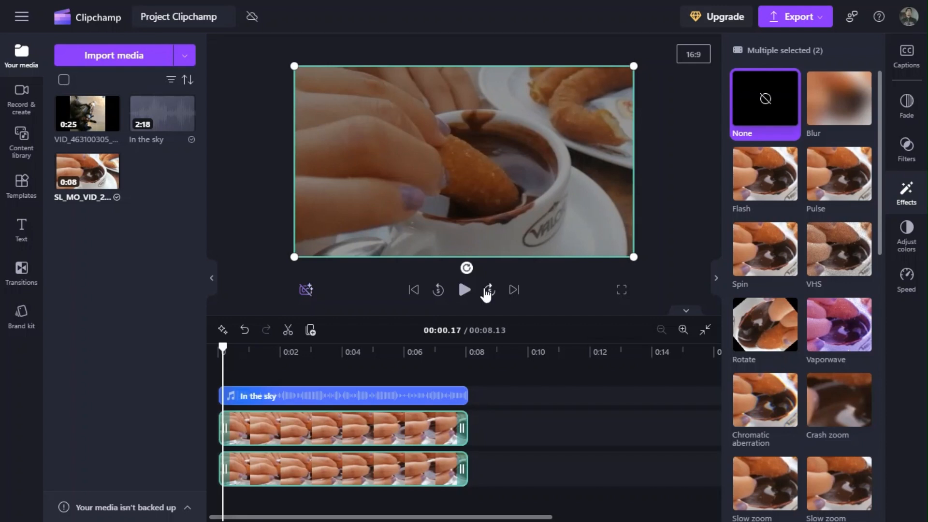
{"action": "left_click", "coordinate": [465, 290]}
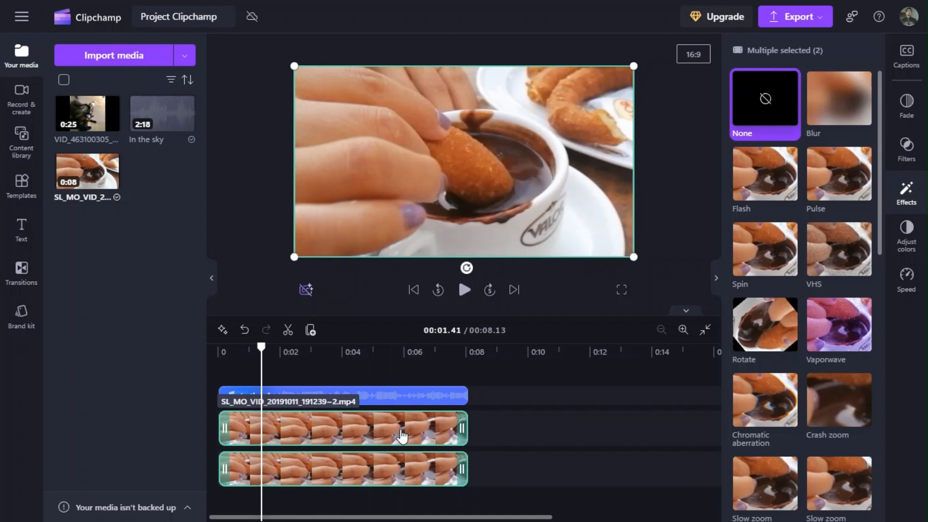
Apply Blur to both stacked churro clips, select each clip in turn, and play the project from the start.
{"action": "left_click", "coordinate": [853, 116]}
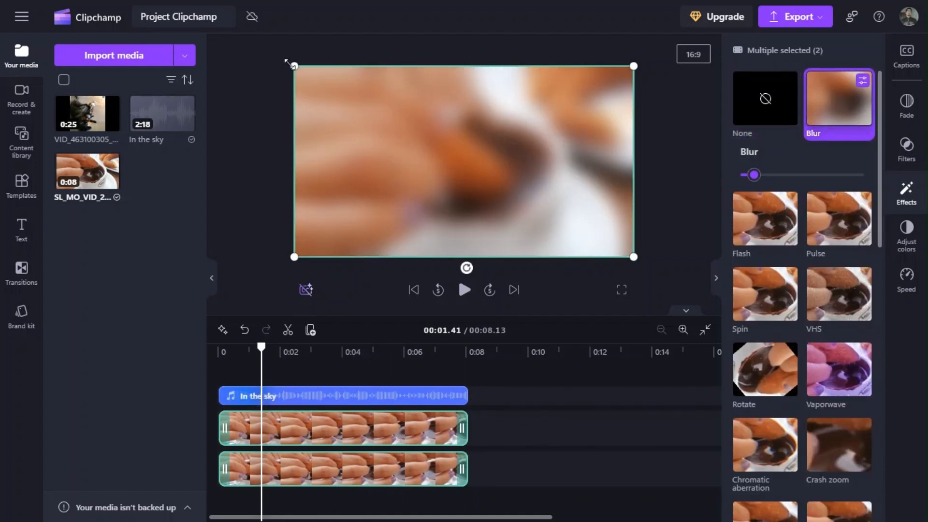
{"action": "left_click", "coordinate": [485, 425]}
{"action": "left_click", "coordinate": [414, 438]}
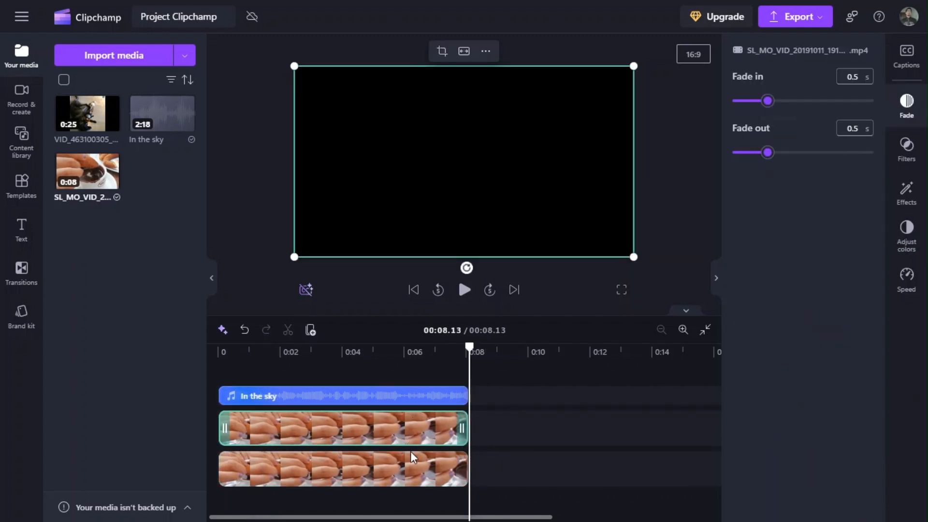
{"action": "left_click", "coordinate": [411, 468]}
{"action": "left_click", "coordinate": [221, 352]}
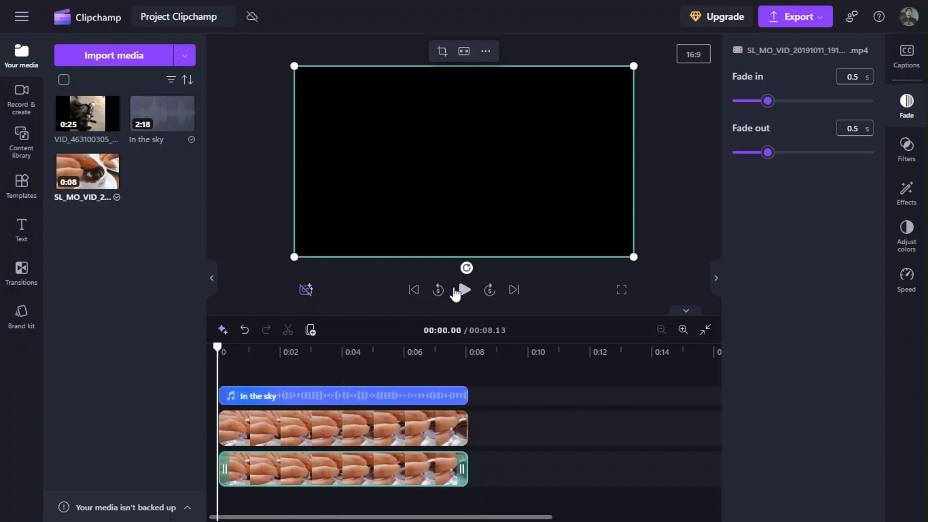
{"action": "left_click", "coordinate": [464, 290]}
Crop the upper blurred clip to a small rectangle over the cup's logo and reduce its Blur to the minimum.
{"action": "left_click", "coordinate": [468, 76]}
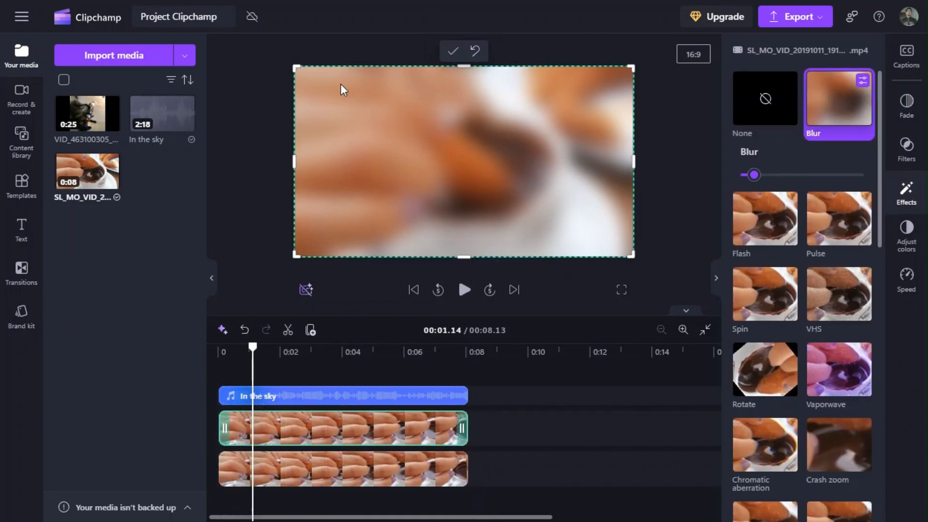
{"action": "left_click_drag", "start_coordinate": [296, 67], "coordinate": [513, 215]}
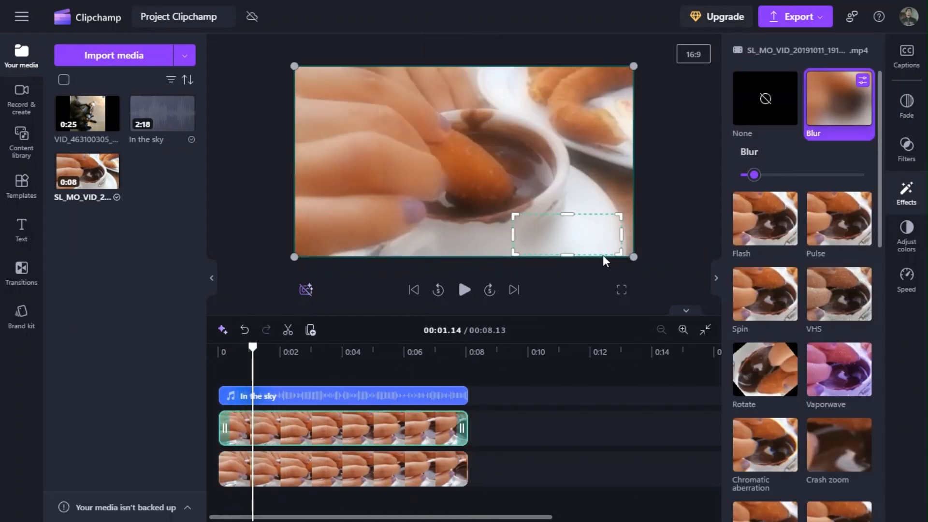
{"action": "left_click_drag", "start_coordinate": [572, 247], "coordinate": [577, 249]}
{"action": "left_click_drag", "start_coordinate": [543, 213], "coordinate": [548, 201]}
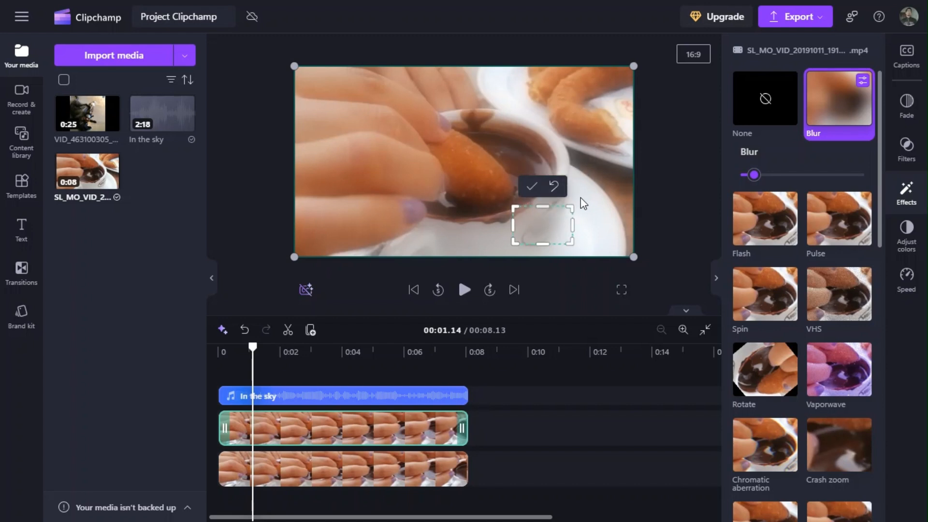
{"action": "left_click_drag", "start_coordinate": [574, 207], "coordinate": [582, 199]}
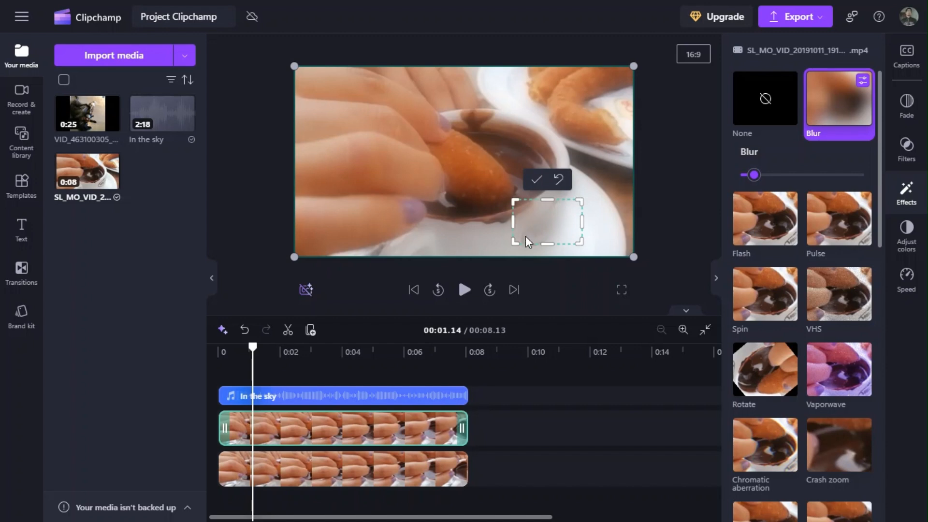
{"action": "left_click_drag", "start_coordinate": [543, 245], "coordinate": [548, 252]}
{"action": "left_click_drag", "start_coordinate": [754, 177], "coordinate": [735, 169]}
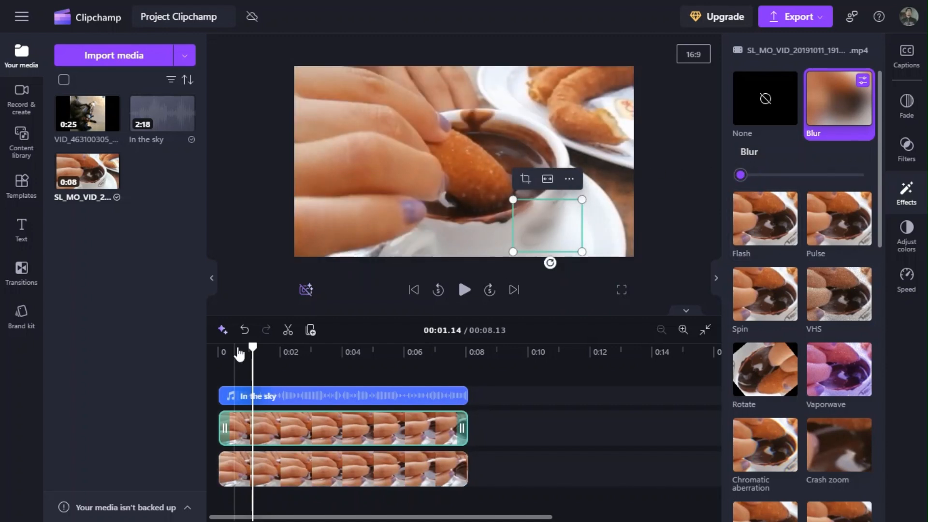
Play the project from the start to about 7.6 seconds and delete the cropped upper copy of the churro video.
{"action": "left_click", "coordinate": [221, 348]}
{"action": "key", "text": "space"}
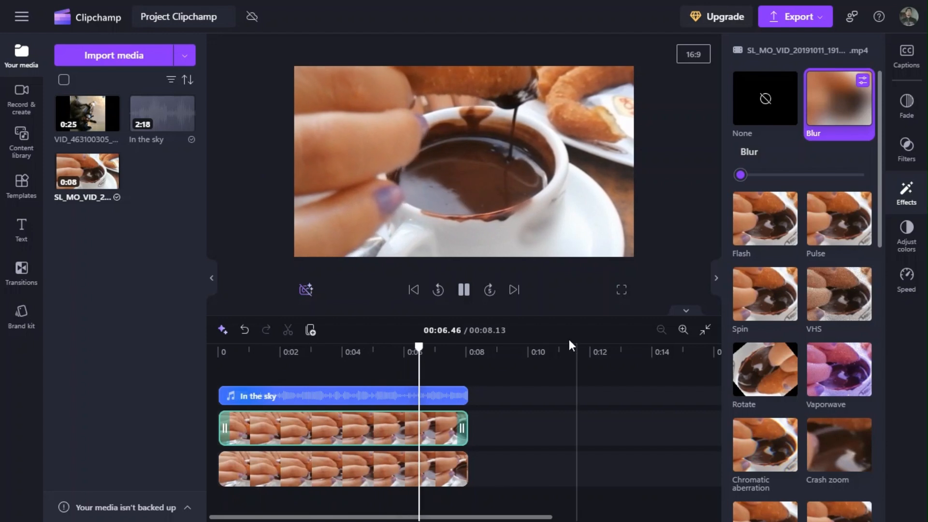
{"action": "left_click", "coordinate": [464, 290]}
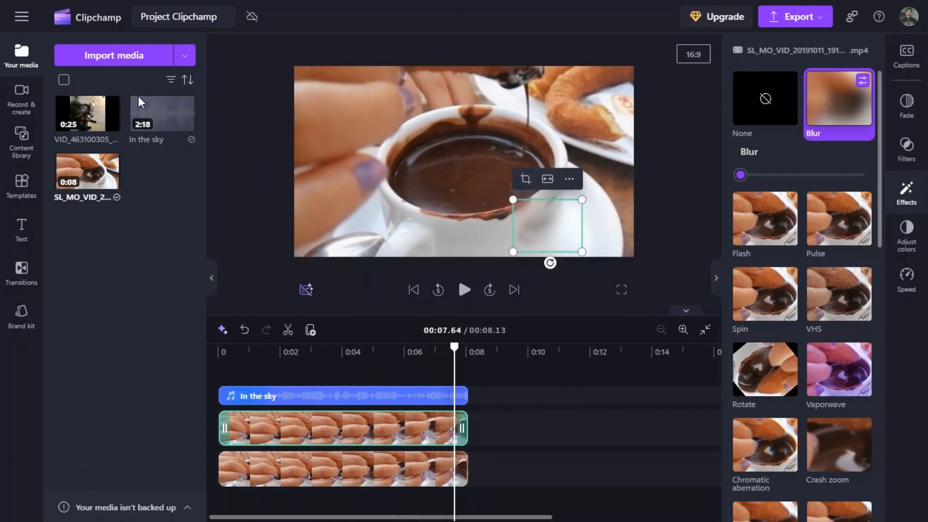
{"action": "key", "text": "Delete"}
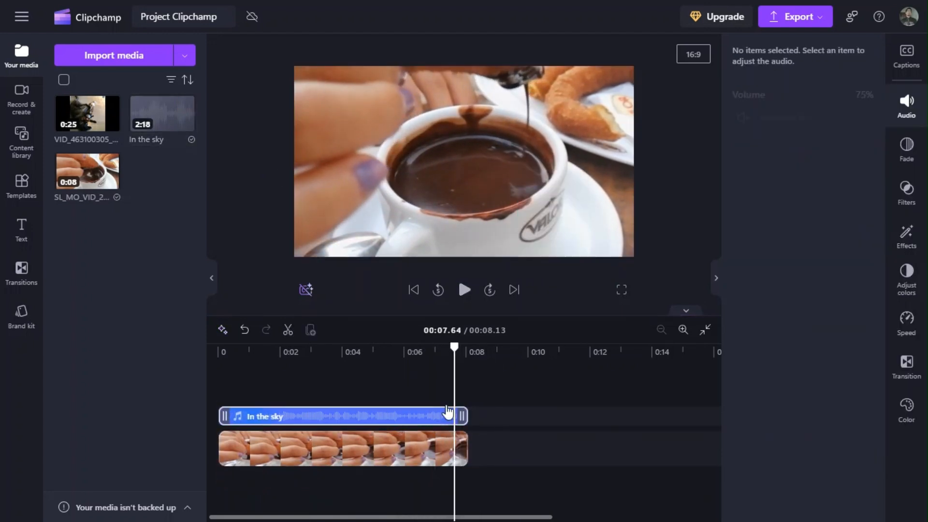
Lower the churro video's exposure, contrast and saturation, and shift its color temperature towards blue.
{"action": "left_click", "coordinate": [377, 448]}
{"action": "left_click", "coordinate": [914, 242]}
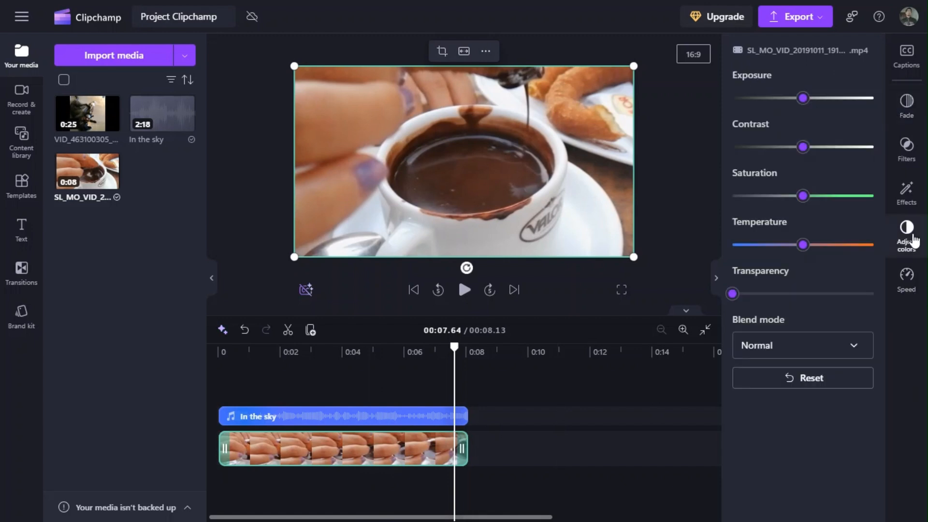
{"action": "mouse_move", "coordinate": [804, 103]}
{"action": "left_mouse_down"}
{"action": "mouse_move", "coordinate": [838, 98]}
{"action": "mouse_move", "coordinate": [788, 98]}
{"action": "left_mouse_up"}
{"action": "left_click_drag", "start_coordinate": [803, 148], "coordinate": [767, 148]}
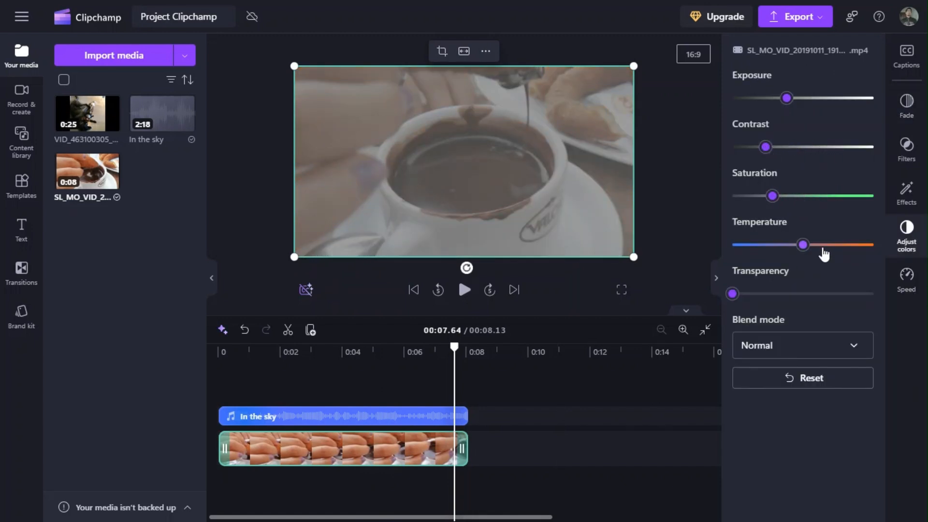
{"action": "left_click", "coordinate": [778, 245]}
Open the speed settings of the churro video and of the In the sky audio clip.
{"action": "left_click", "coordinate": [909, 286]}
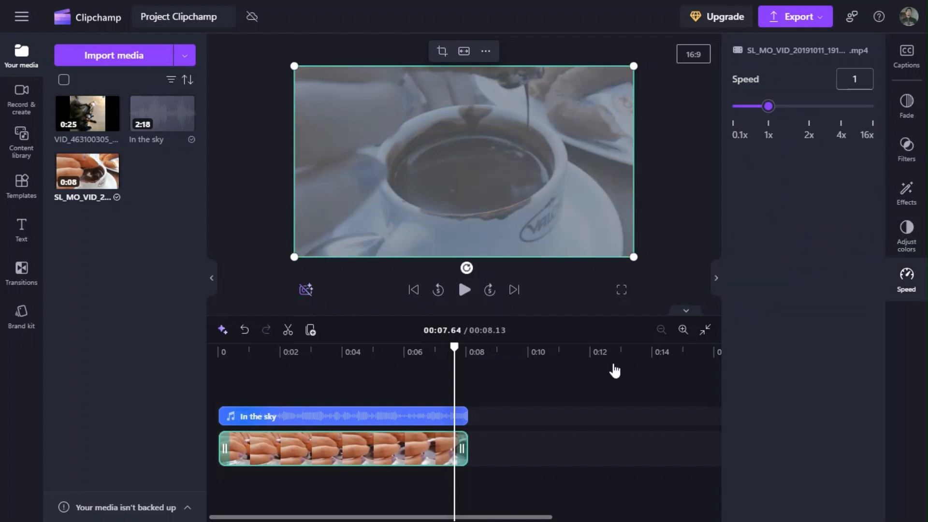
{"action": "left_click", "coordinate": [264, 421]}
{"action": "left_click", "coordinate": [457, 339]}
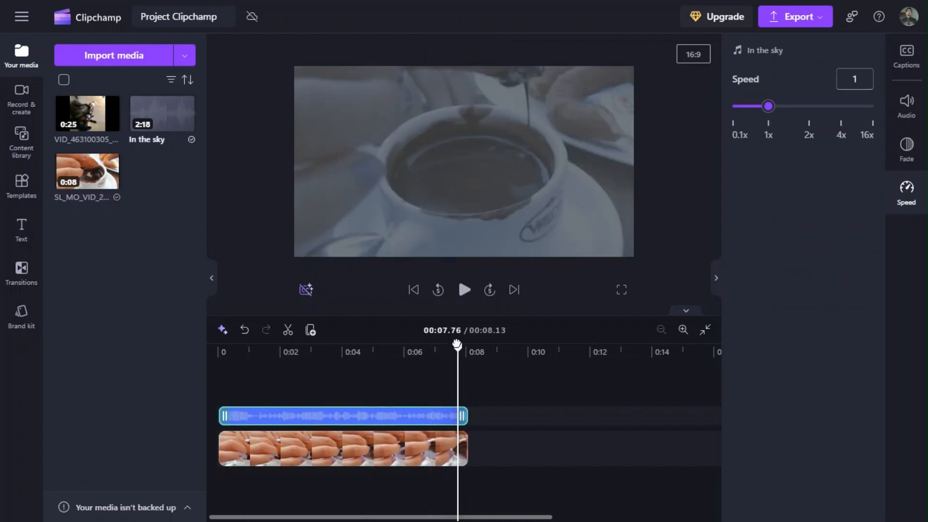
Undo the color adjustments and the clip deletion, and delete the cropped upper copy again.
{"action": "left_click", "coordinate": [245, 330]}
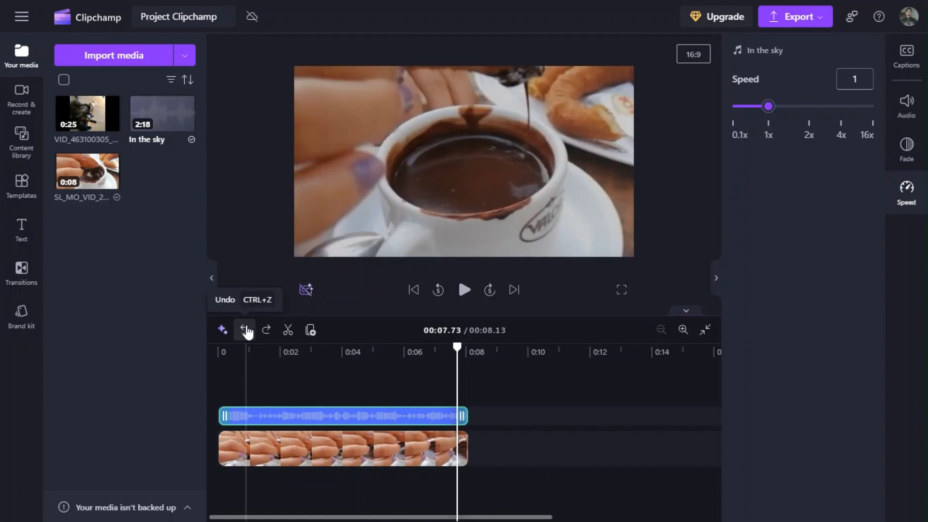
{"action": "left_click", "coordinate": [435, 431]}
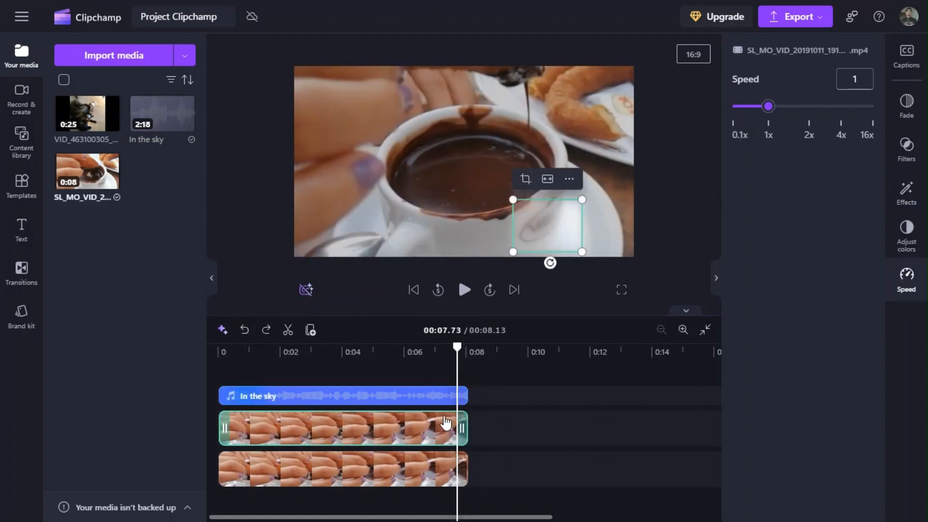
{"action": "key", "text": "Delete"}
Try the In the sky audio at 8% and 187% volume, then play it at 82% with noise suppression on.
{"action": "left_click", "coordinate": [234, 414]}
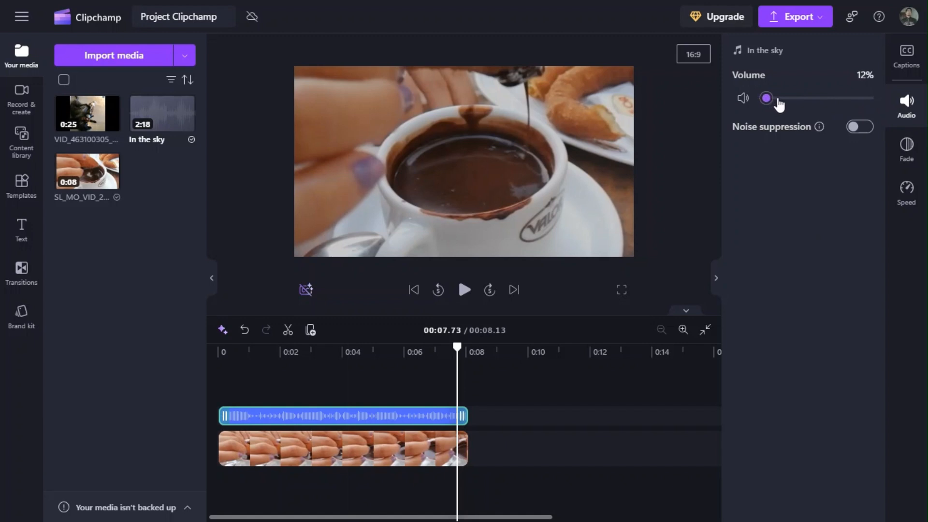
{"action": "left_click", "coordinate": [227, 355]}
{"action": "left_click", "coordinate": [464, 290]}
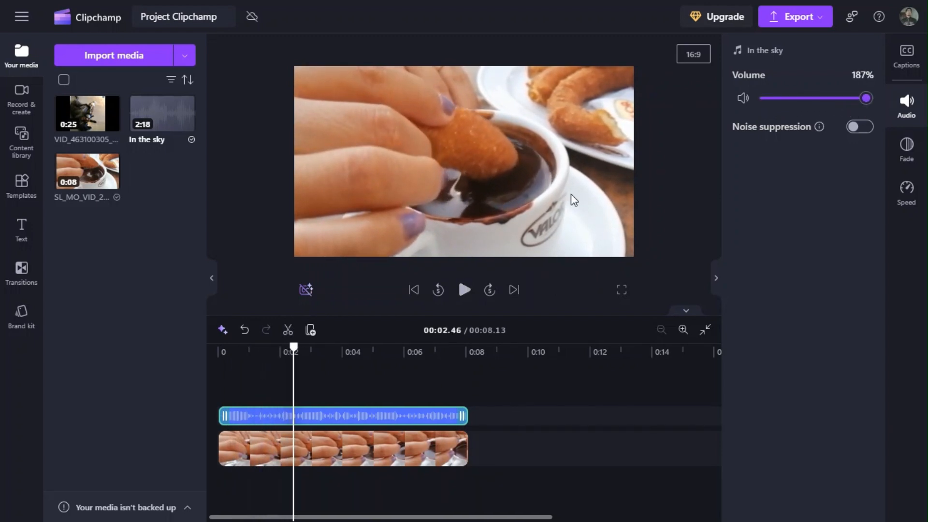
{"action": "left_click", "coordinate": [465, 290]}
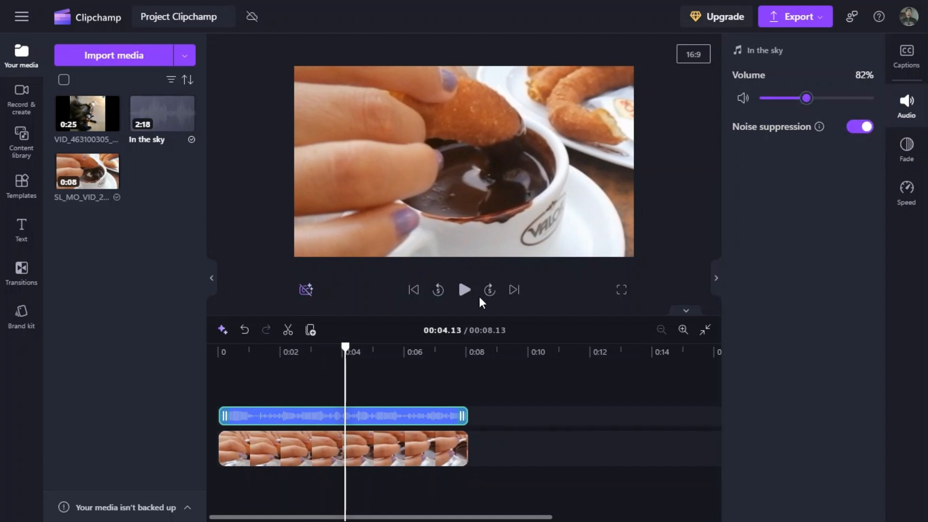
{"action": "left_click", "coordinate": [465, 290]}
{"action": "key", "text": "space"}
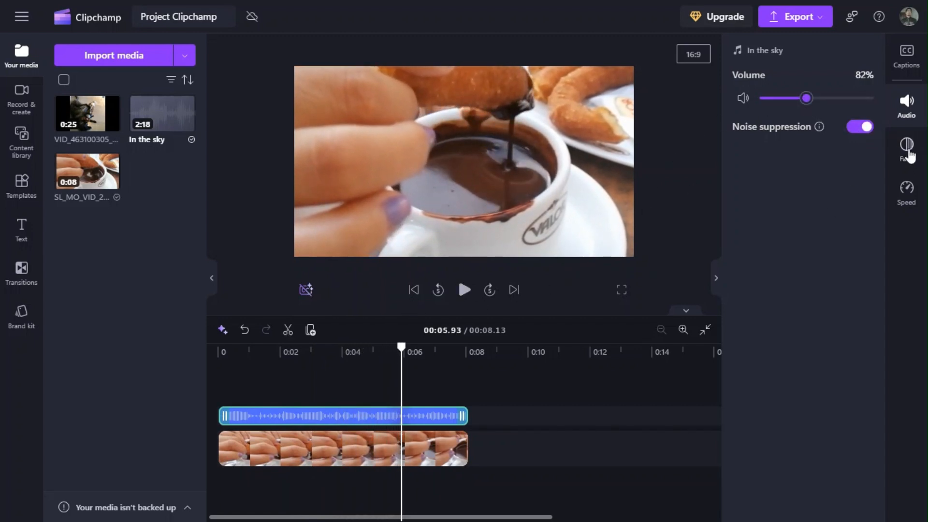
Play the In the sky audio at 0.6 speed and again at 2.25 speed from near the start.
{"action": "left_click", "coordinate": [909, 153]}
{"action": "left_click", "coordinate": [909, 193]}
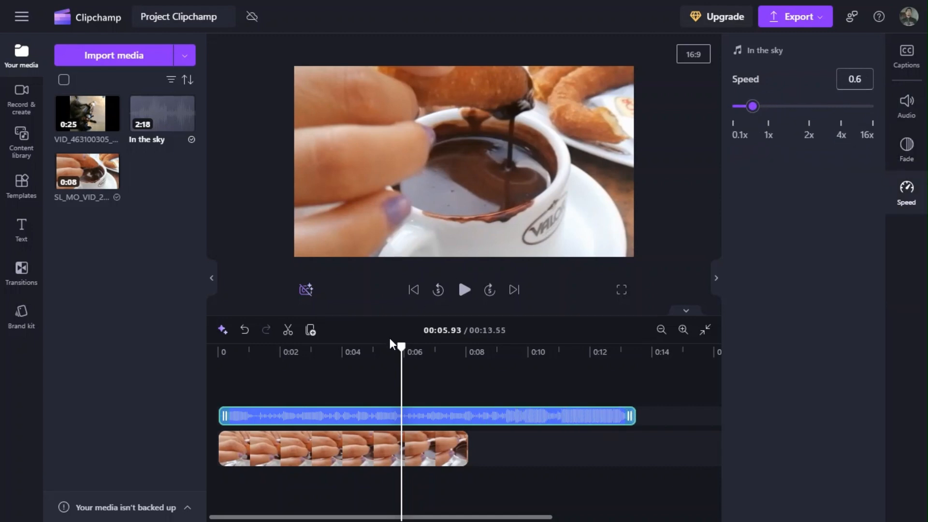
{"action": "left_click", "coordinate": [464, 290]}
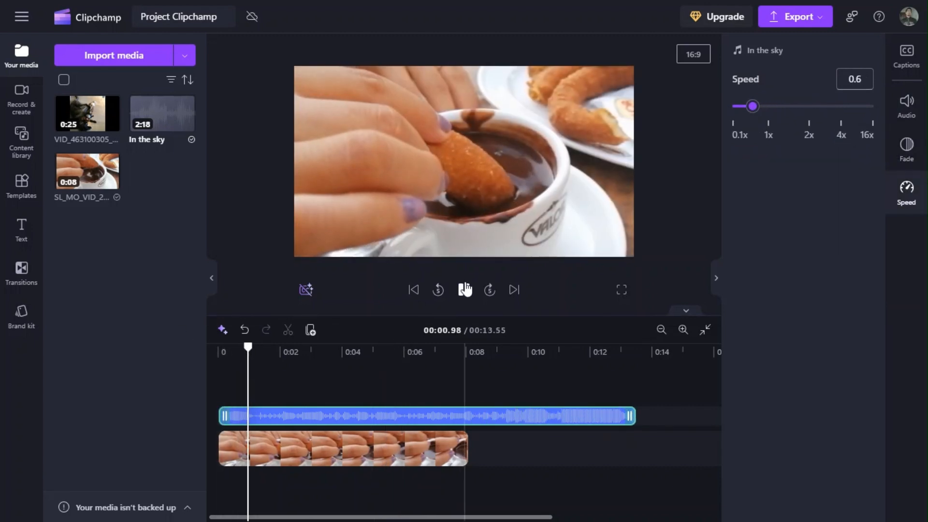
{"action": "left_click", "coordinate": [812, 107]}
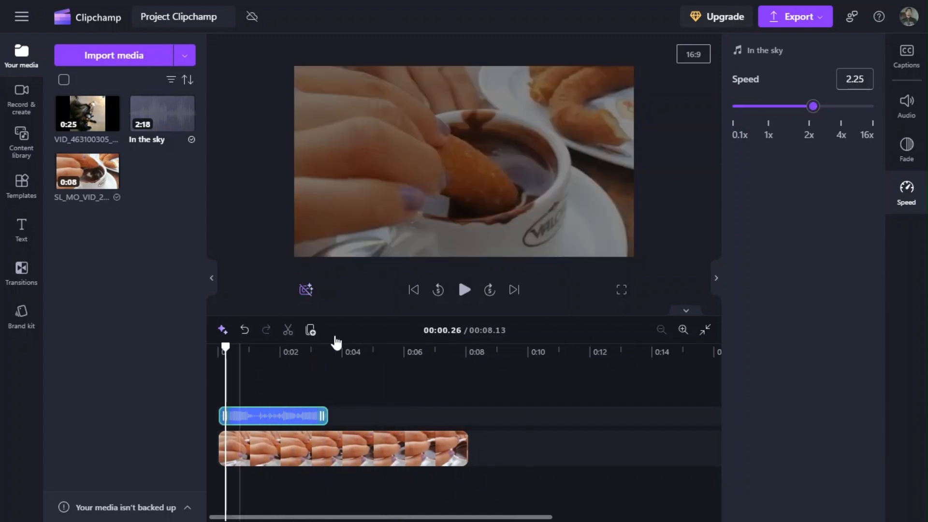
{"action": "left_click", "coordinate": [465, 291]}
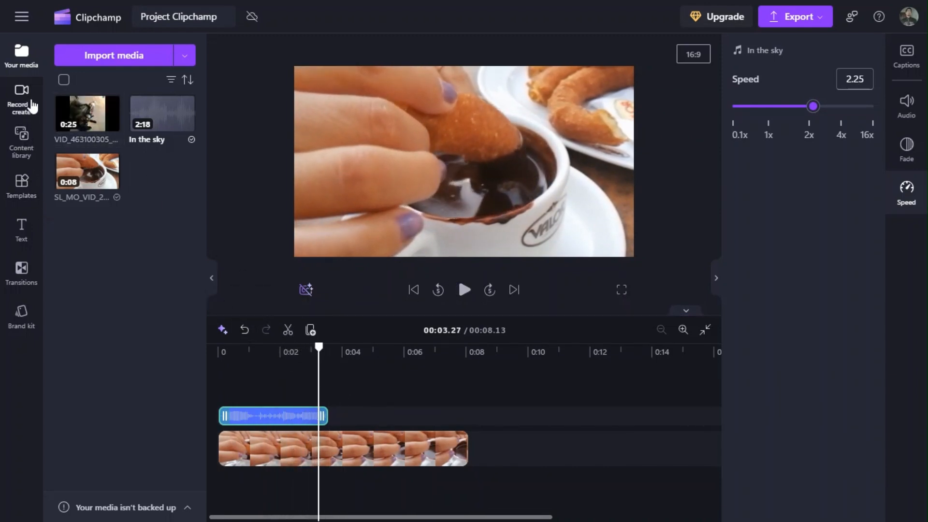
Import the Lifelike_Vision hot dog image from the Descargas folder and layer it with the full In the sky audio above the churro video.
{"action": "left_click", "coordinate": [103, 52]}
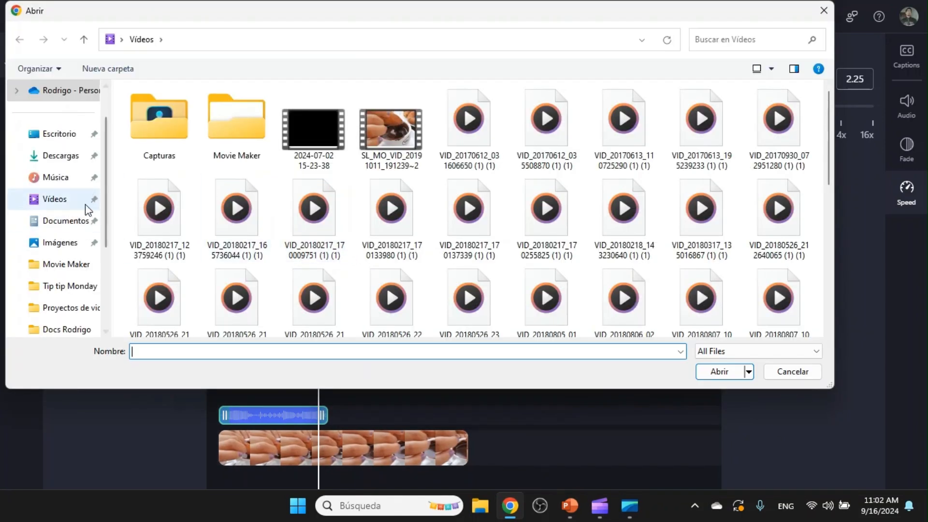
{"action": "left_click", "coordinate": [61, 155]}
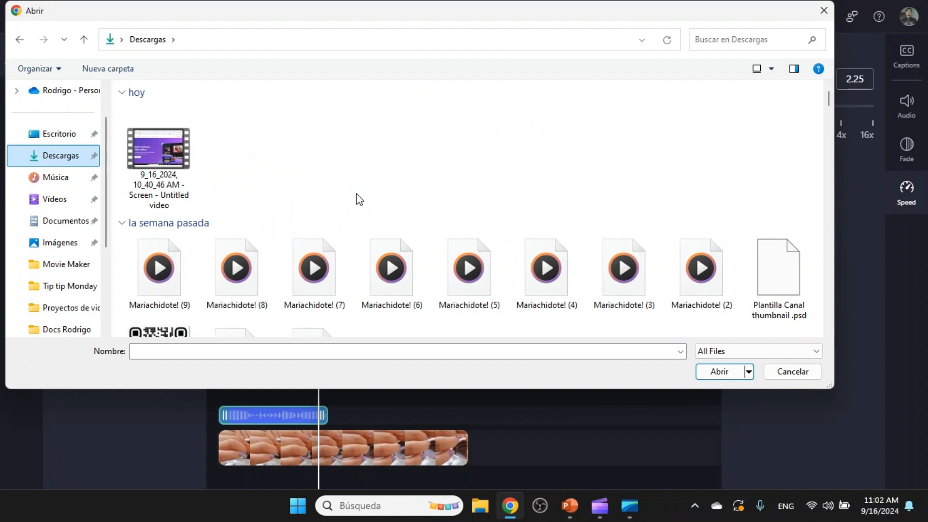
{"action": "scroll", "coordinate": [825, 109], "scroll_direction": "down", "scroll_amount": 5}
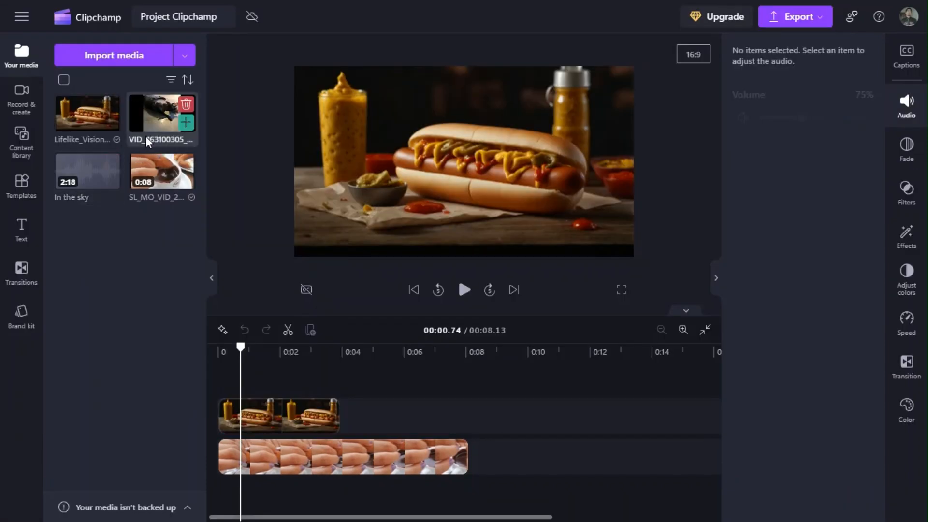
{"action": "left_click_drag", "start_coordinate": [87, 171], "coordinate": [251, 381]}
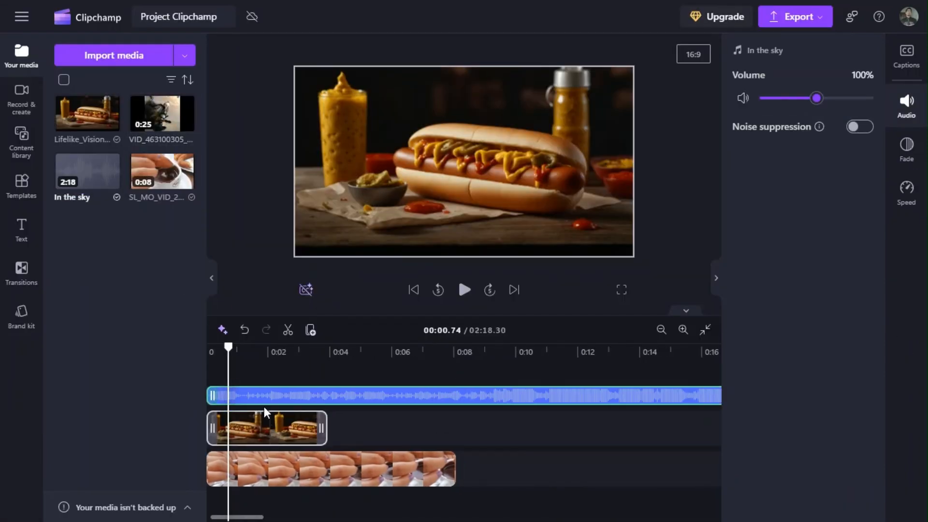
Apply the Vibrant vlogger filter to the hot dog image clip.
{"action": "left_click", "coordinate": [261, 422]}
{"action": "left_click", "coordinate": [907, 148]}
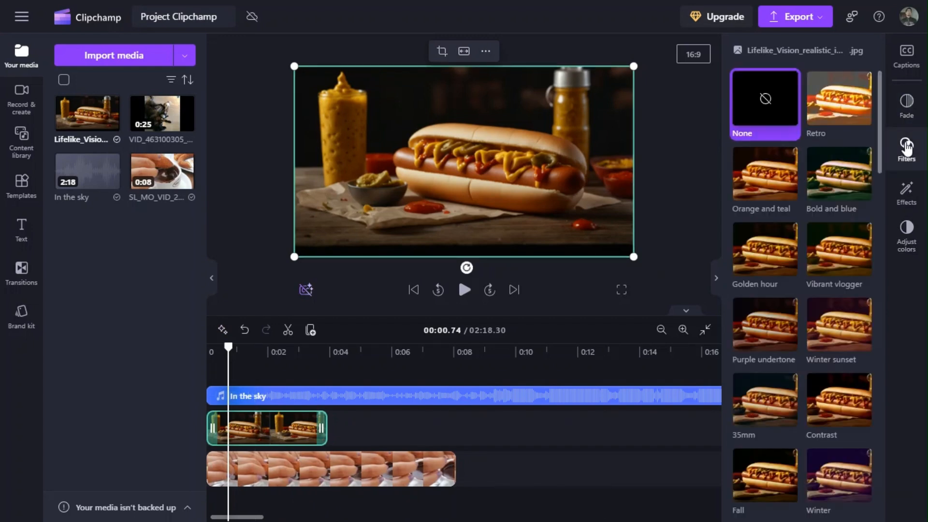
{"action": "left_click", "coordinate": [868, 107]}
{"action": "left_click", "coordinate": [839, 249]}
Add the Chromatic aberration and Slow zoom effects to the hot dog image, play them, and return the playhead to the start.
{"action": "left_click", "coordinate": [907, 192]}
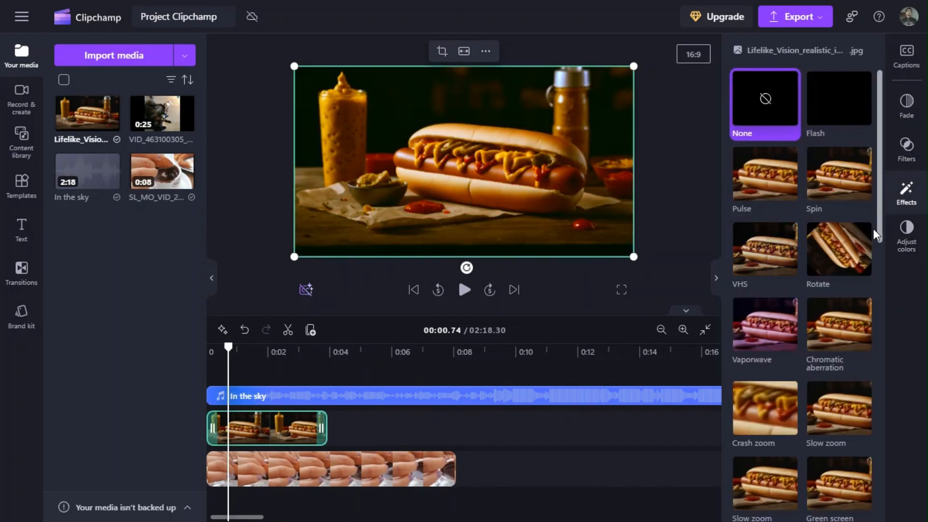
{"action": "left_click", "coordinate": [837, 334]}
{"action": "left_click", "coordinate": [814, 428]}
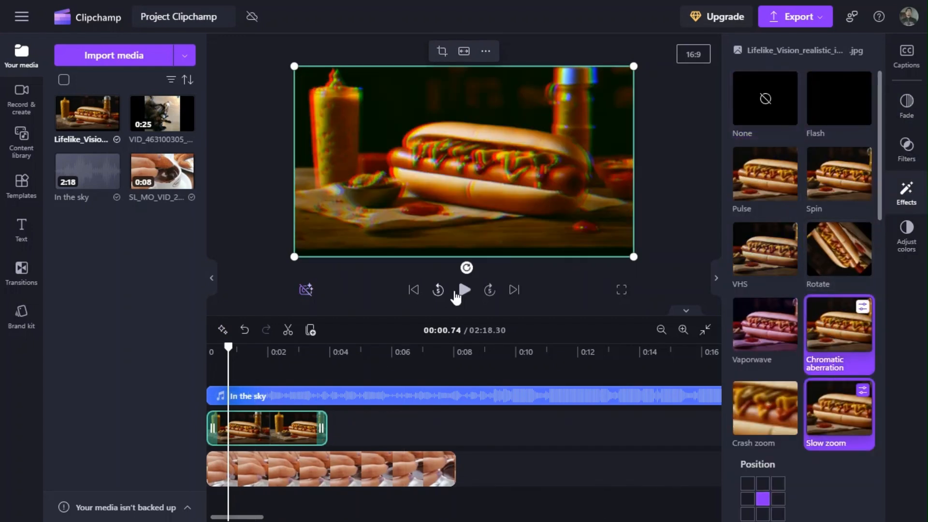
{"action": "left_click", "coordinate": [457, 292]}
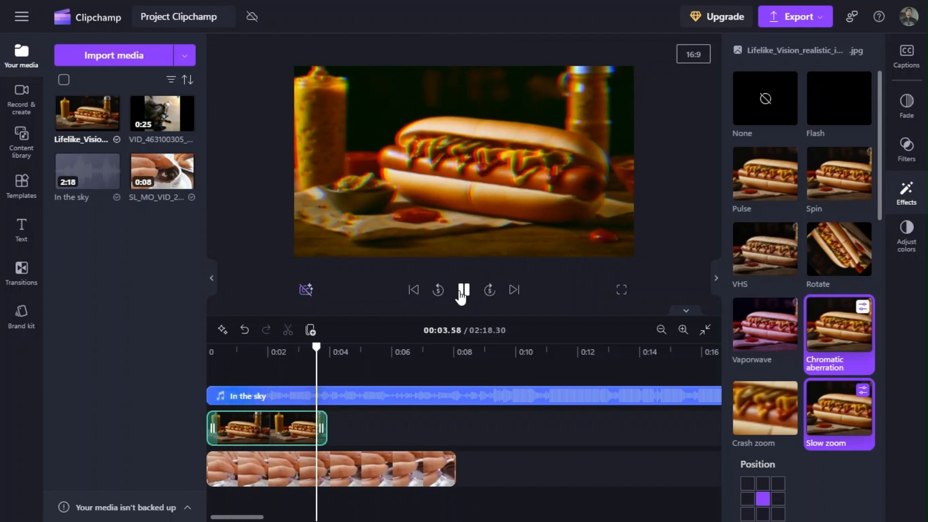
{"action": "left_click", "coordinate": [462, 294]}
{"action": "left_click", "coordinate": [896, 249]}
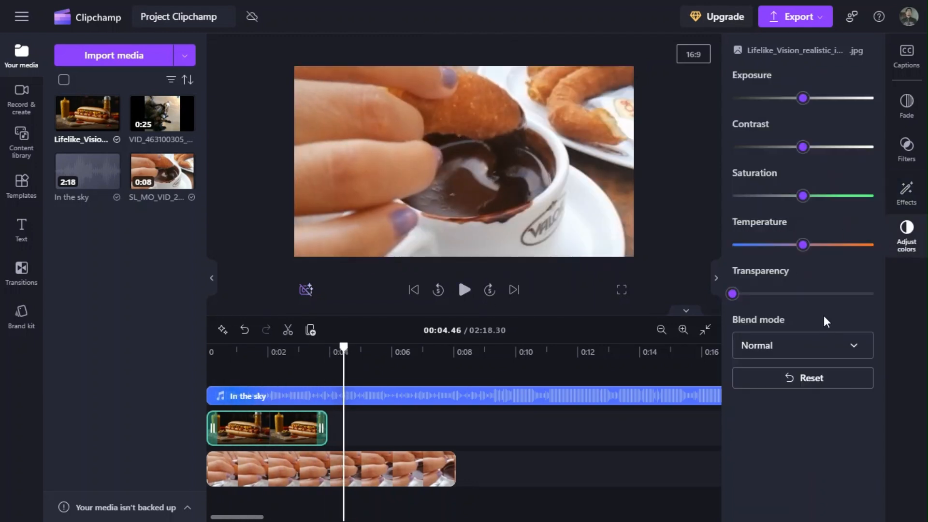
{"action": "left_click_drag", "start_coordinate": [344, 347], "coordinate": [208, 347]}
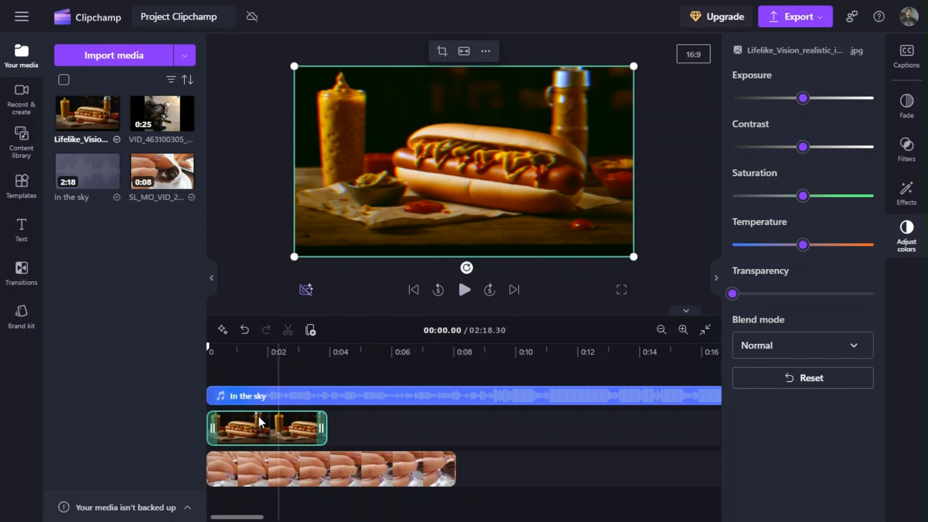
Browse the full Clipchamp selects music list in the content library.
{"action": "left_click", "coordinate": [16, 141]}
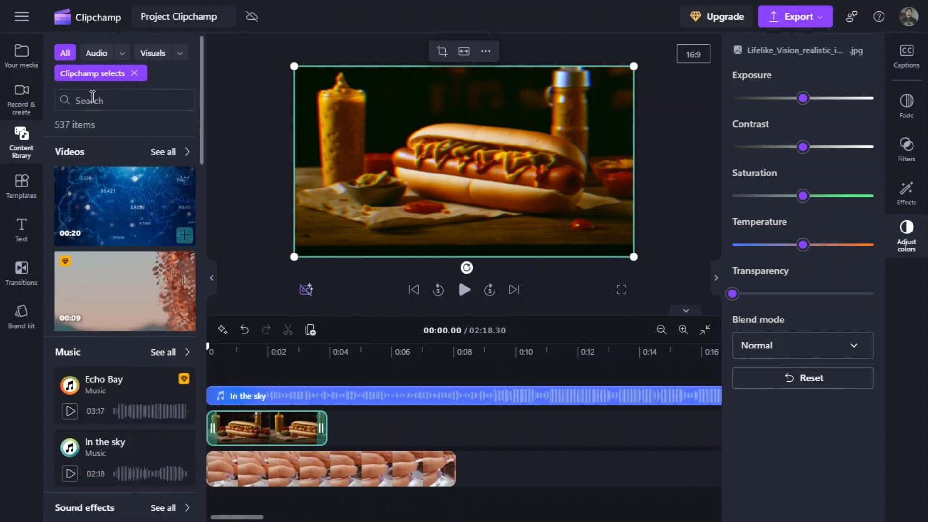
{"action": "left_click", "coordinate": [103, 56]}
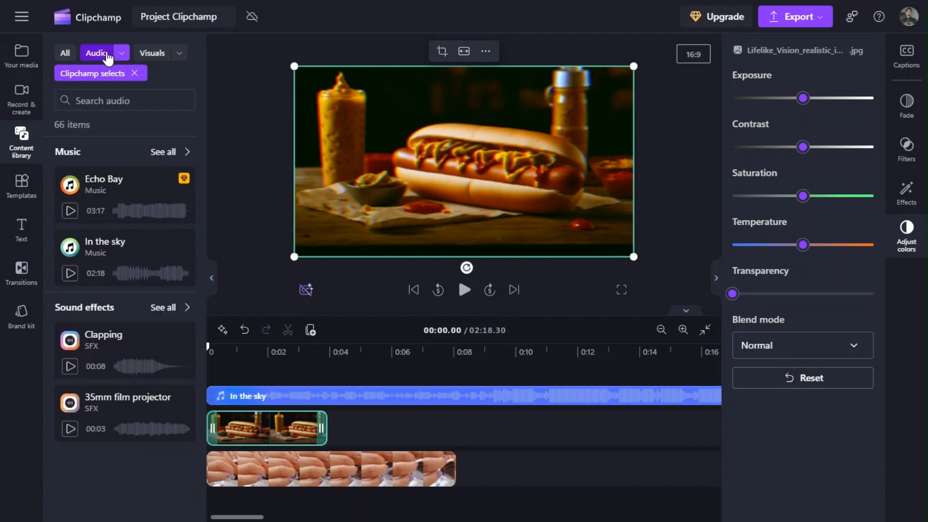
{"action": "left_click", "coordinate": [178, 153]}
{"action": "scroll", "coordinate": [117, 286], "scroll_direction": "down", "scroll_amount": 20}
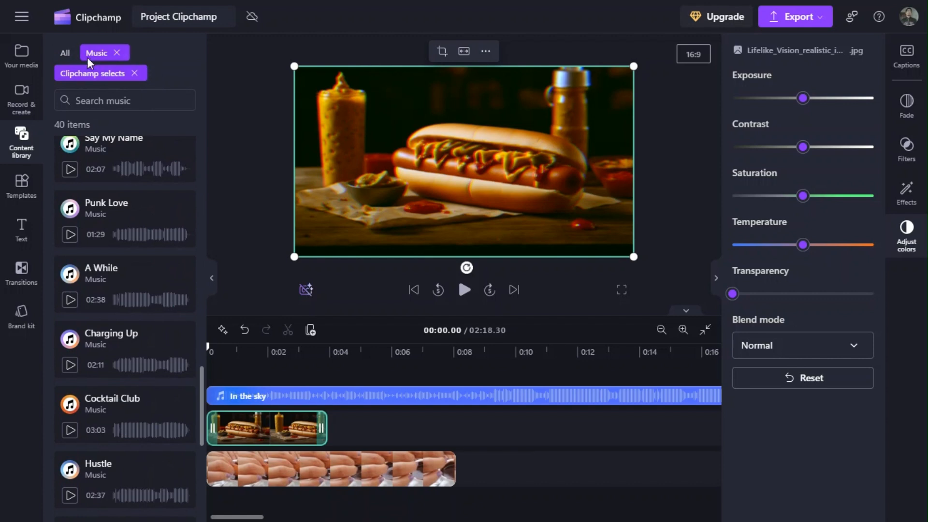
Add the Cheetah in desert image from the Clipchamp selects visuals on a new upper track and shrink it toward the frame's upper right.
{"action": "left_click", "coordinate": [65, 53]}
{"action": "left_click", "coordinate": [154, 54]}
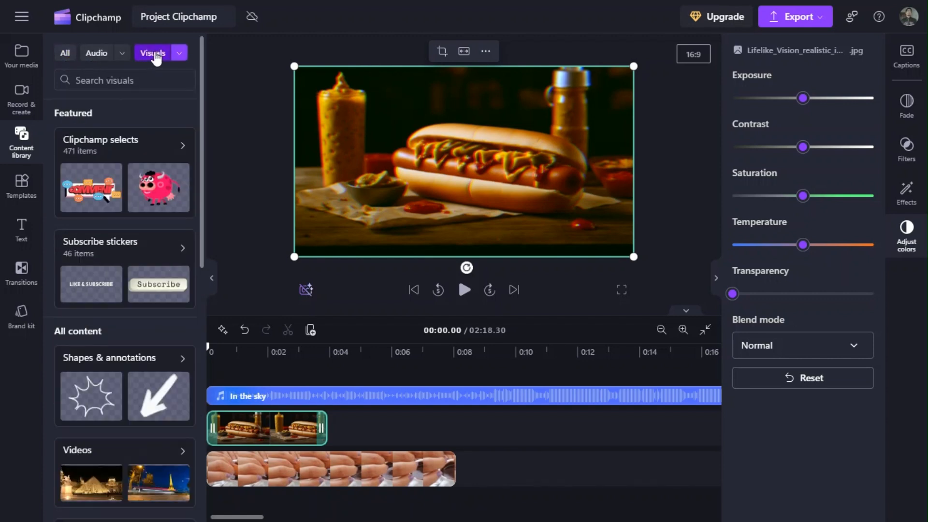
{"action": "left_click", "coordinate": [120, 143]}
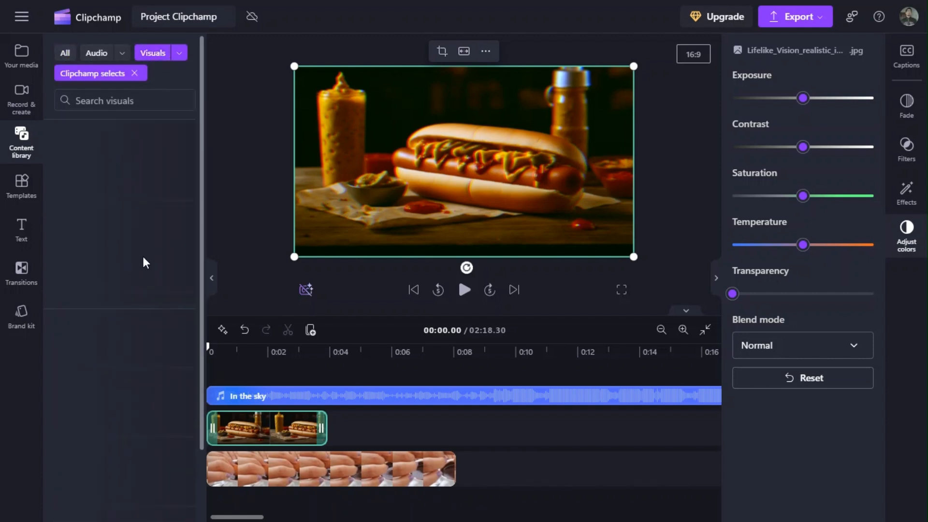
{"action": "scroll", "coordinate": [130, 351], "scroll_direction": "down", "scroll_amount": 1}
{"action": "scroll", "coordinate": [129, 350], "scroll_direction": "down", "scroll_amount": 3}
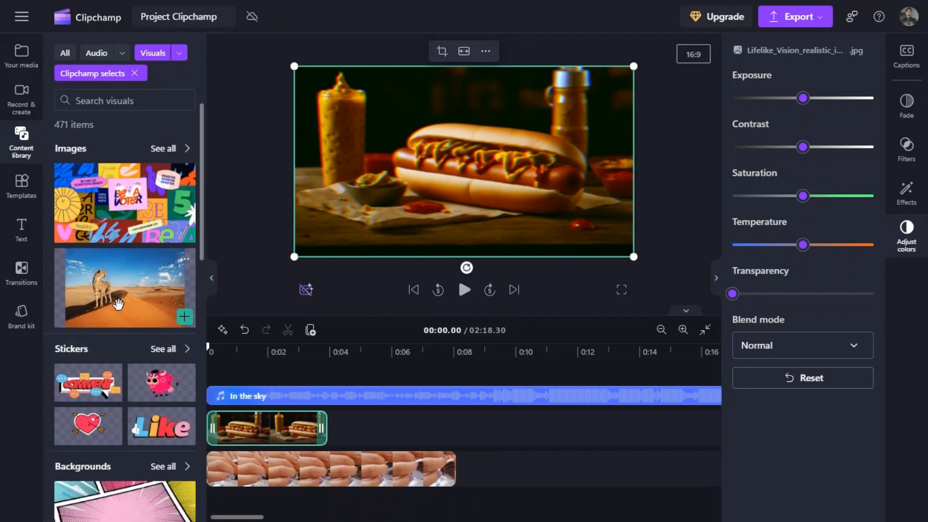
{"action": "left_click_drag", "start_coordinate": [118, 304], "coordinate": [435, 174]}
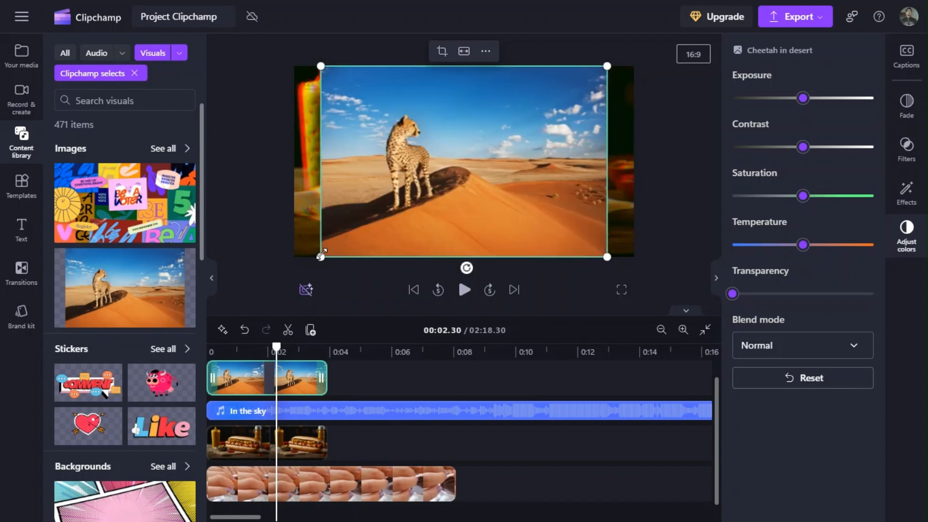
{"action": "left_click_drag", "start_coordinate": [321, 255], "coordinate": [386, 213]}
{"action": "left_click", "coordinate": [464, 290]}
{"action": "left_click", "coordinate": [465, 289]}
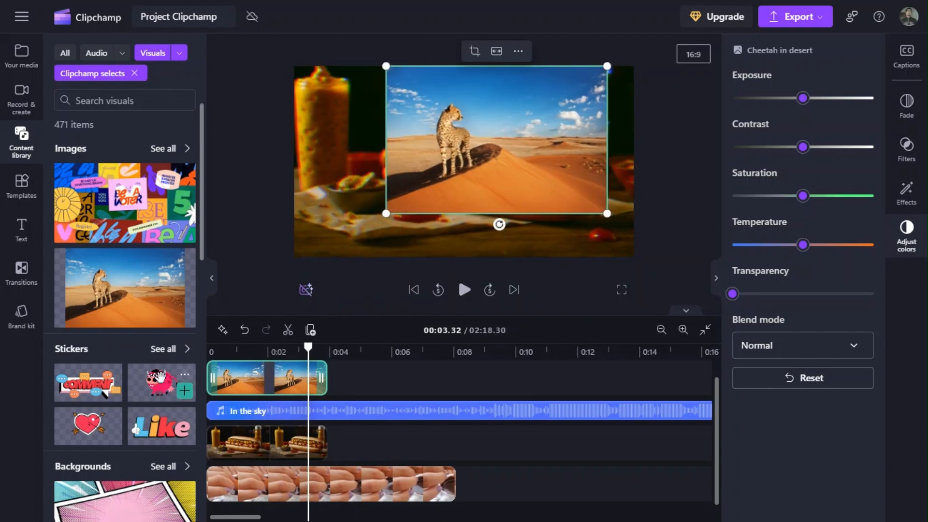
Add the Pink walking cow sticker on a track above the cheetah image, starting at the beginning of the timeline, and preview it.
{"action": "left_click_drag", "start_coordinate": [159, 379], "coordinate": [373, 184]}
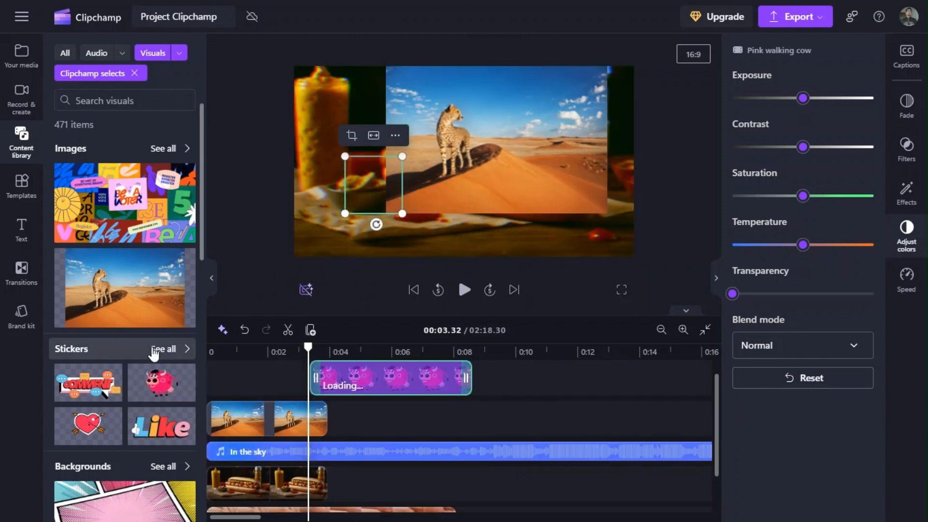
{"action": "left_click", "coordinate": [163, 349]}
{"action": "left_click", "coordinate": [270, 376]}
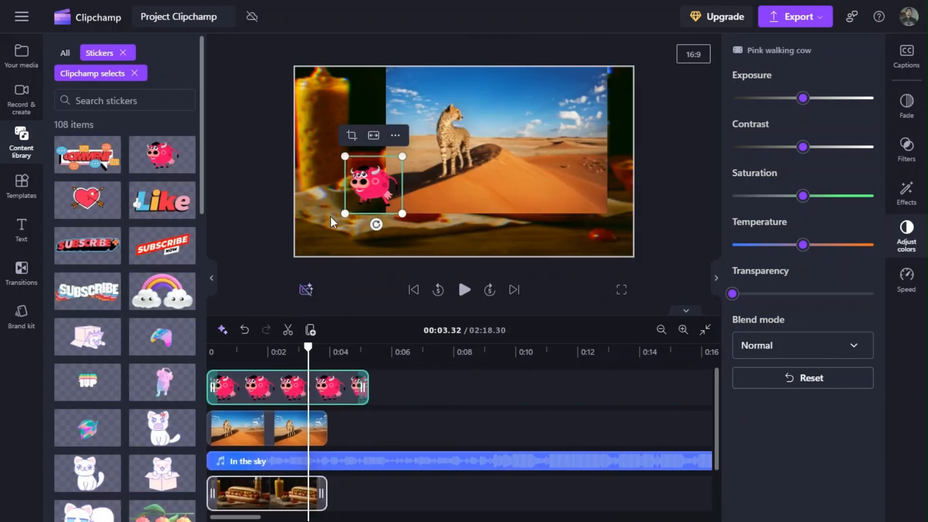
{"action": "left_click", "coordinate": [465, 289]}
Enlarge the pink cow sticker in the frame and move it over the coffee cup's right side.
{"action": "left_click", "coordinate": [372, 187]}
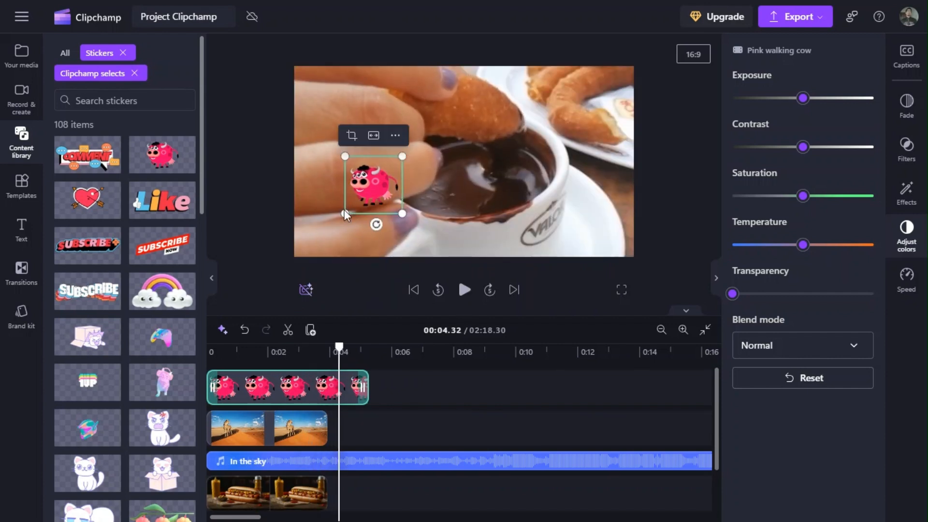
{"action": "left_click_drag", "start_coordinate": [349, 208], "coordinate": [276, 281]}
{"action": "left_click_drag", "start_coordinate": [353, 237], "coordinate": [563, 196]}
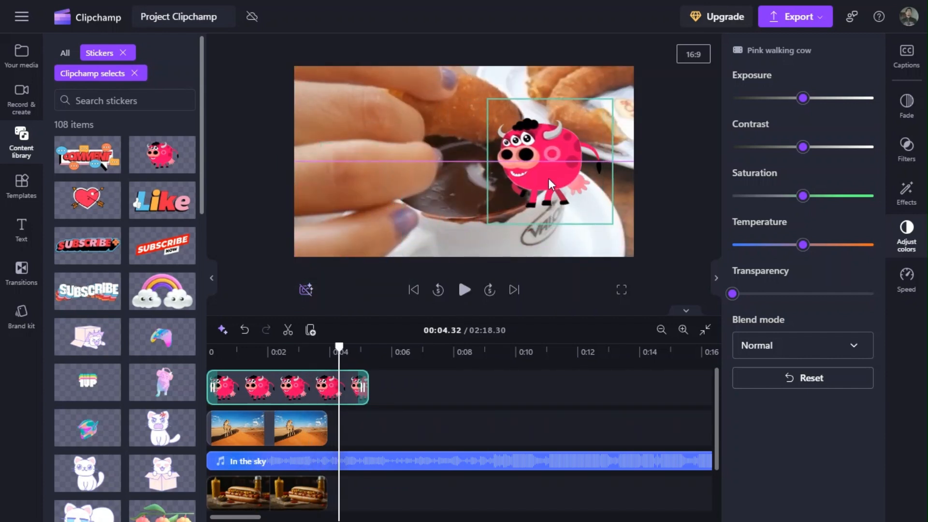
Extend the pink cow sticker clip to about 7 seconds and play the layered clips from about 0:02.
{"action": "left_click_drag", "start_coordinate": [370, 388], "coordinate": [425, 387]}
{"action": "left_click", "coordinate": [267, 352]}
{"action": "left_click", "coordinate": [464, 290]}
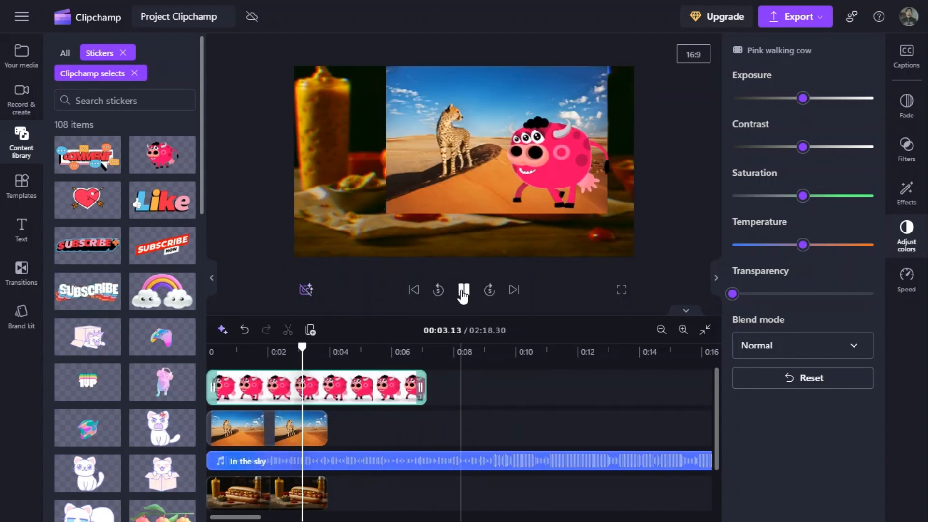
{"action": "left_click", "coordinate": [463, 291]}
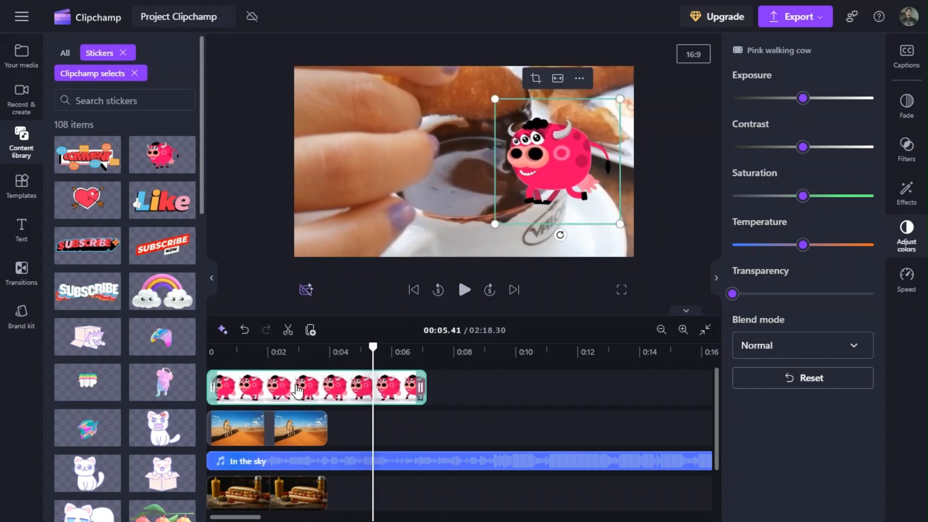
Delete the pink cow sticker, cheetah image and hot dog image clips from the timeline together.
{"action": "left_click", "coordinate": [280, 438], "text": "shift"}
{"action": "left_click", "coordinate": [286, 486], "text": "shift"}
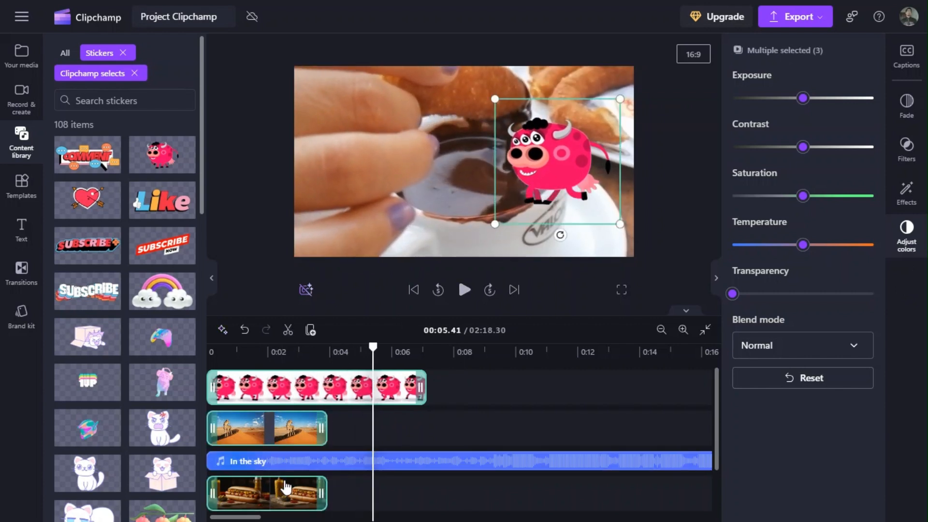
{"action": "key", "text": "Delete"}
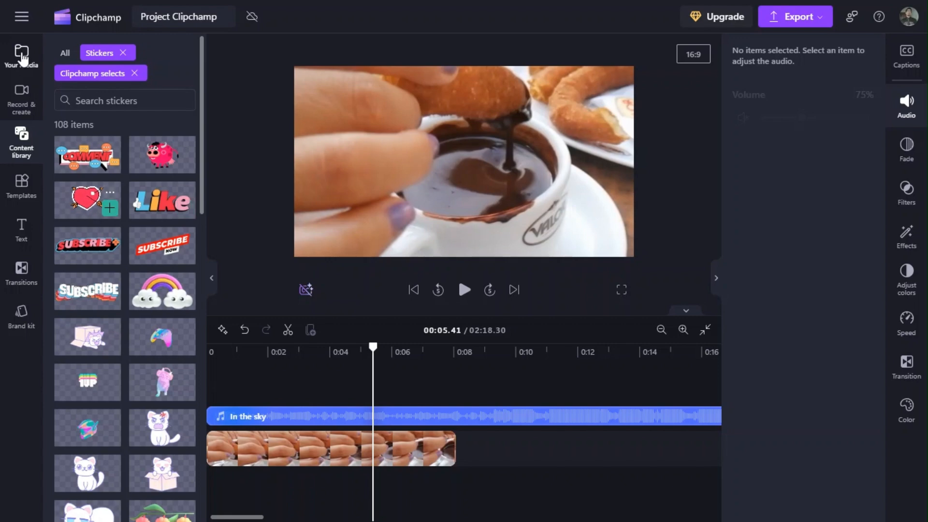
Browse the template categories and look through the YouTube intro and outro templates.
{"action": "left_click", "coordinate": [11, 182]}
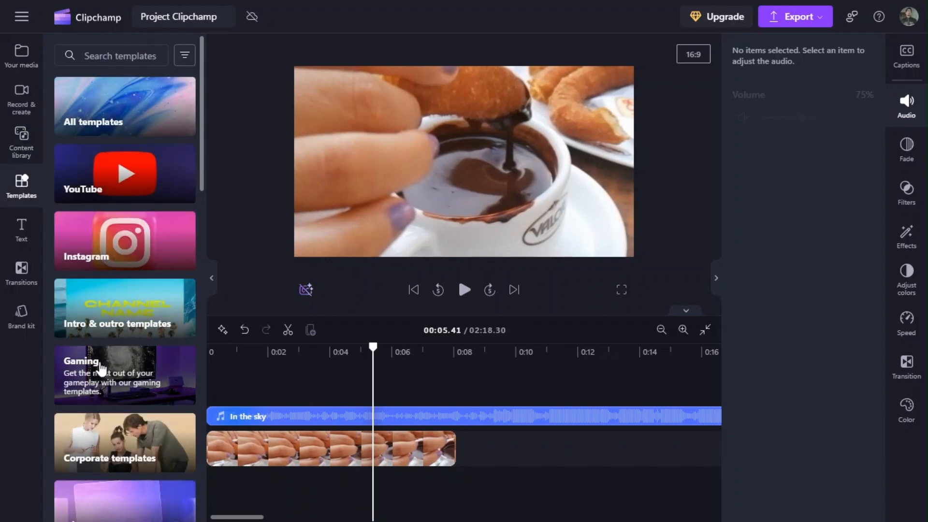
{"action": "scroll", "coordinate": [99, 360], "scroll_direction": "down", "scroll_amount": 4}
{"action": "scroll", "coordinate": [100, 358], "scroll_direction": "up", "scroll_amount": 4}
{"action": "left_click", "coordinate": [132, 101]}
{"action": "left_click_drag", "start_coordinate": [202, 73], "coordinate": [201, 79]}
Split the In the sky audio at 00:08.13, where the churro video ends, and delete the remainder.
{"action": "left_click", "coordinate": [457, 413]}
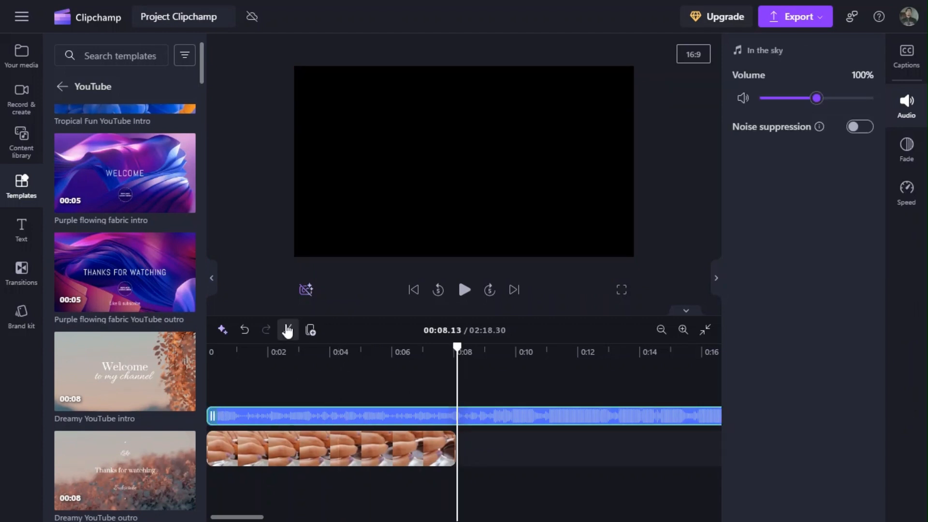
{"action": "key", "text": "Delete"}
Add the Purple flowing fabric intro template to the timeline right after the churro video and play it.
{"action": "mouse_move", "coordinate": [133, 189]}
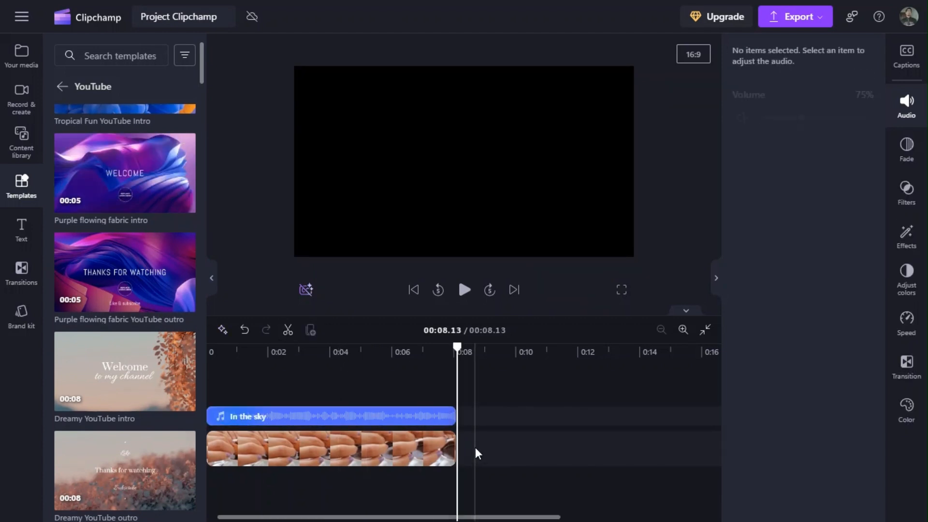
{"action": "left_click", "coordinate": [151, 175]}
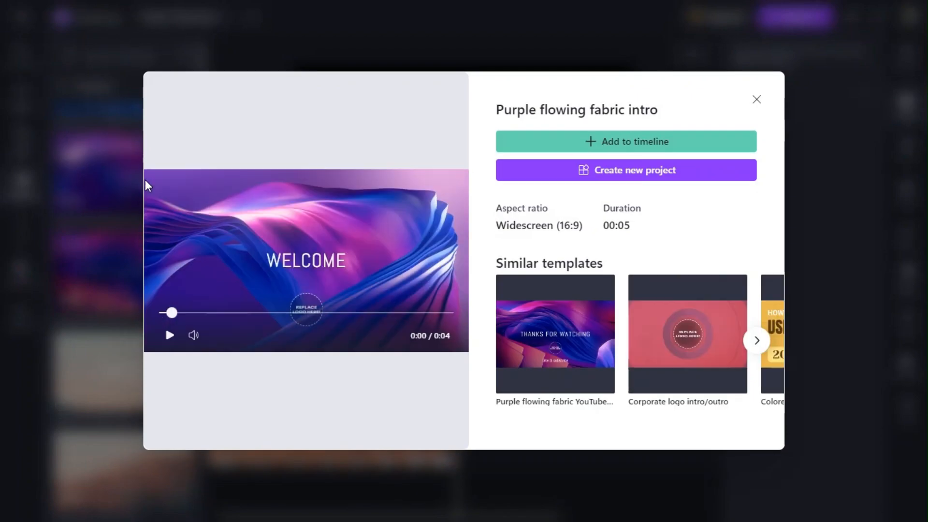
{"action": "left_click", "coordinate": [569, 154]}
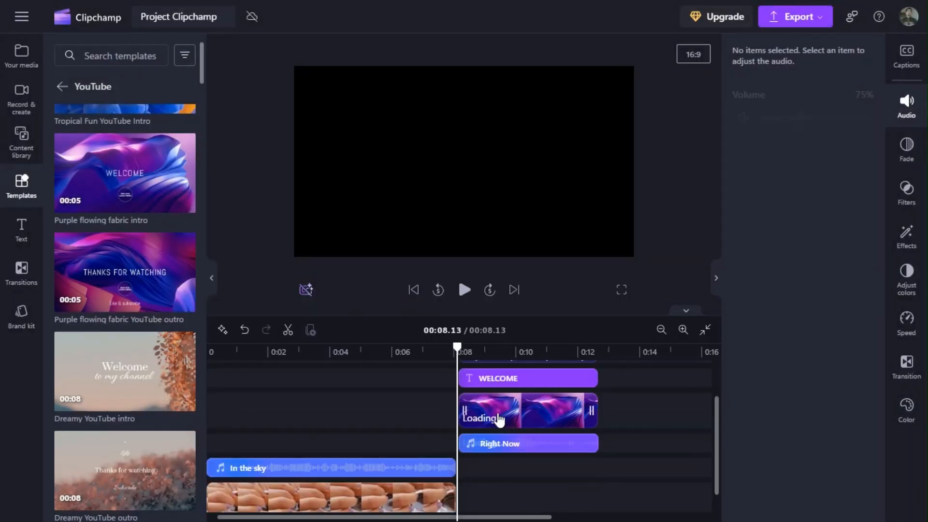
{"action": "left_click_drag", "start_coordinate": [717, 427], "coordinate": [711, 379]}
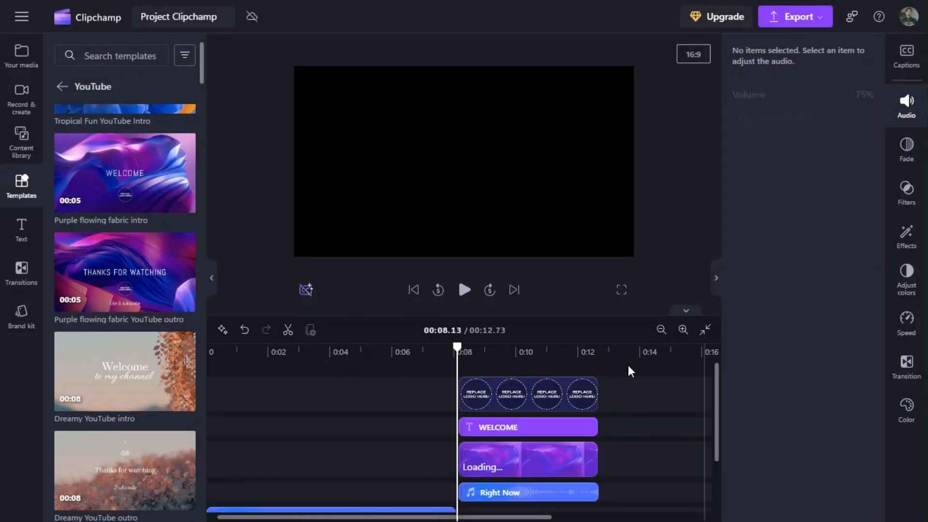
{"action": "left_click", "coordinate": [464, 291]}
{"action": "left_click", "coordinate": [453, 347]}
{"action": "left_click", "coordinate": [465, 291]}
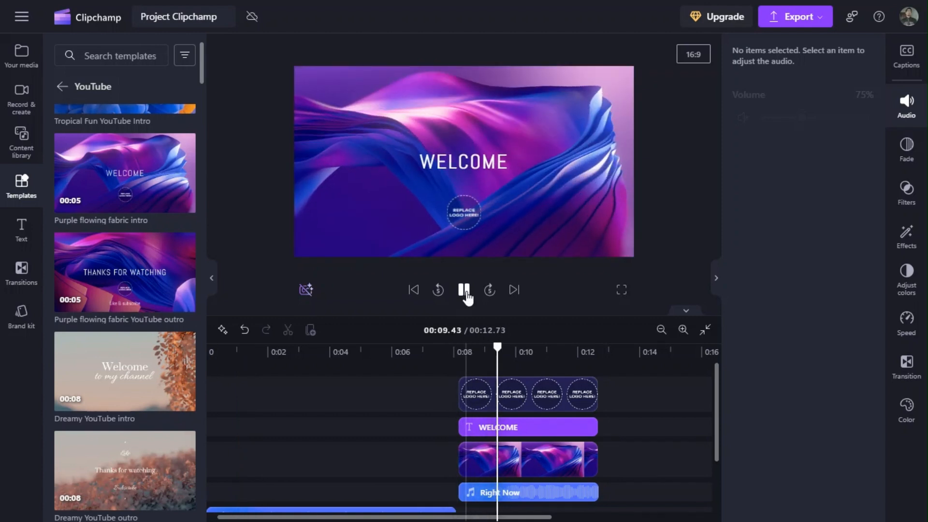
{"action": "left_click", "coordinate": [464, 290]}
Replace the WELCOME title text with Bienvenidos and trim its clip slightly at both ends within the intro.
{"action": "left_click", "coordinate": [589, 427]}
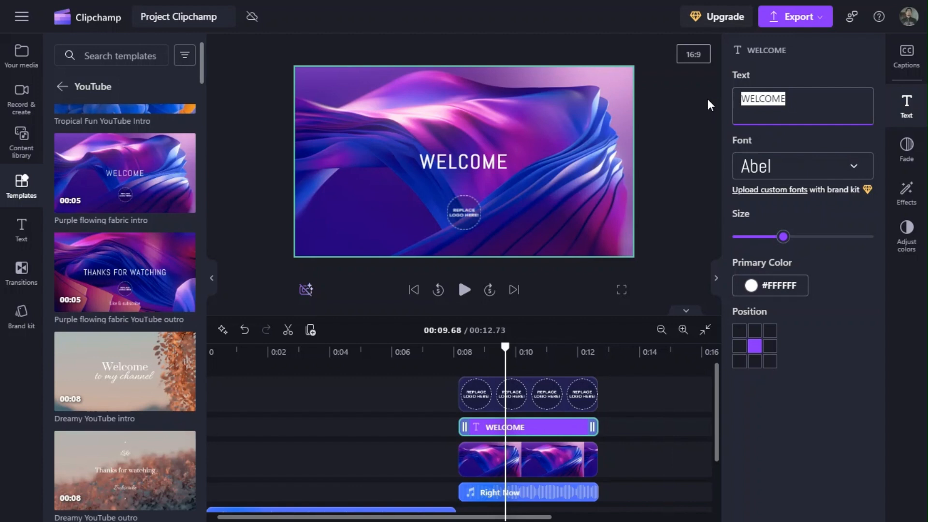
{"action": "type", "text": "Bienvenidos"}
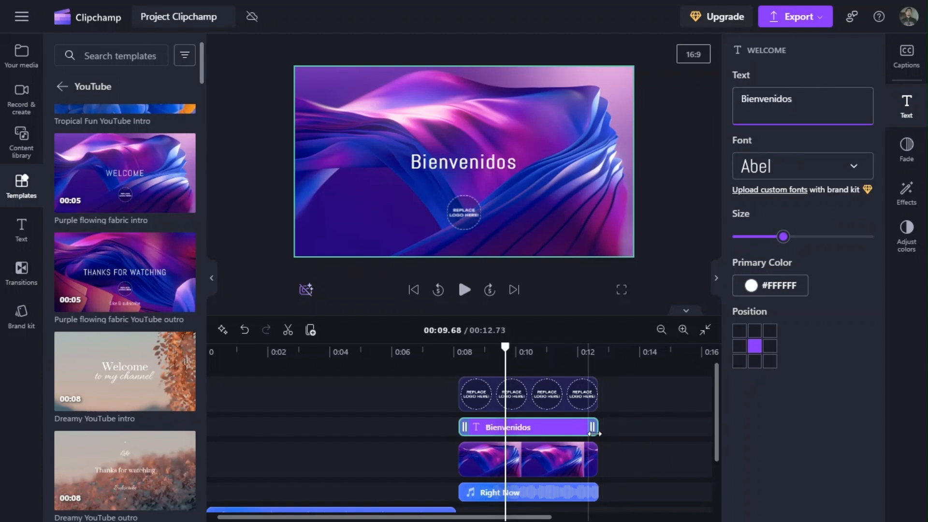
{"action": "left_click_drag", "start_coordinate": [591, 427], "coordinate": [578, 427]}
{"action": "left_click_drag", "start_coordinate": [461, 427], "coordinate": [474, 427]}
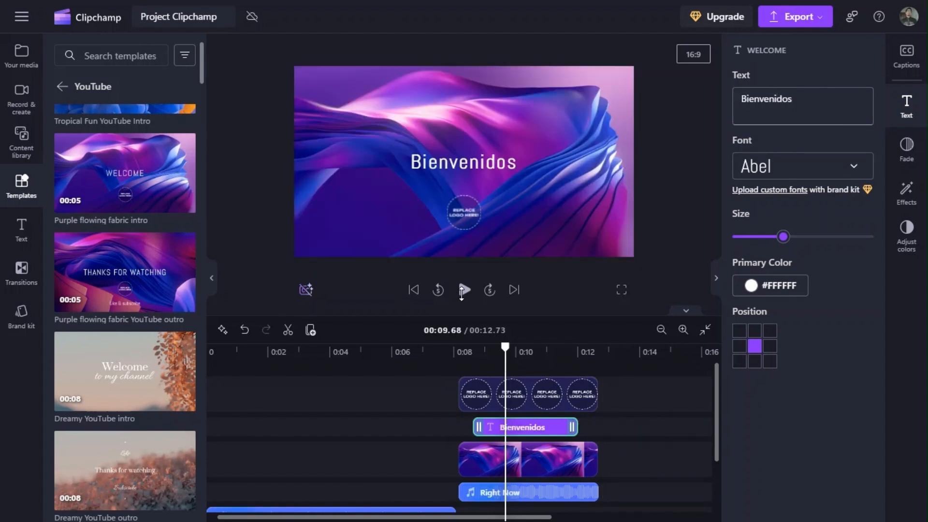
{"action": "left_click", "coordinate": [464, 289]}
{"action": "left_click", "coordinate": [464, 290]}
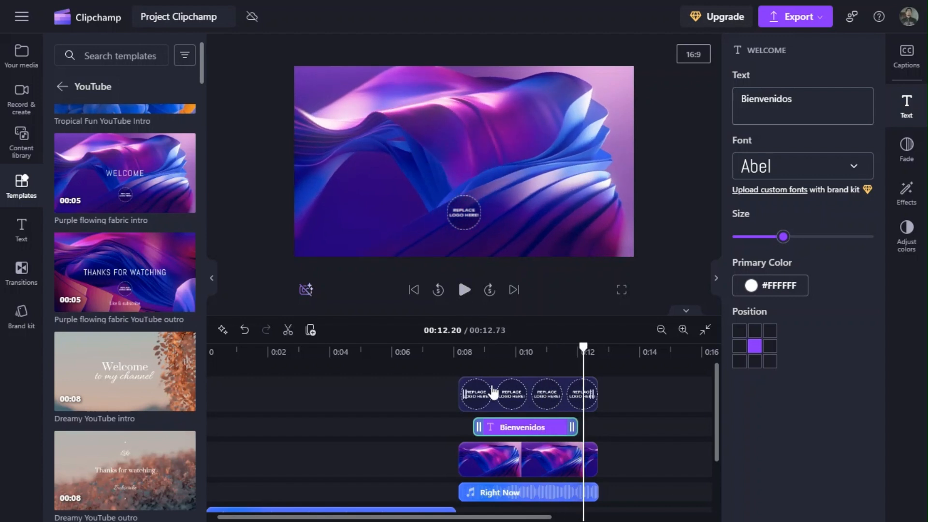
Delete the Replace logo placeholder clip from the intro and play the intro again from its beginning.
{"action": "left_click", "coordinate": [494, 391]}
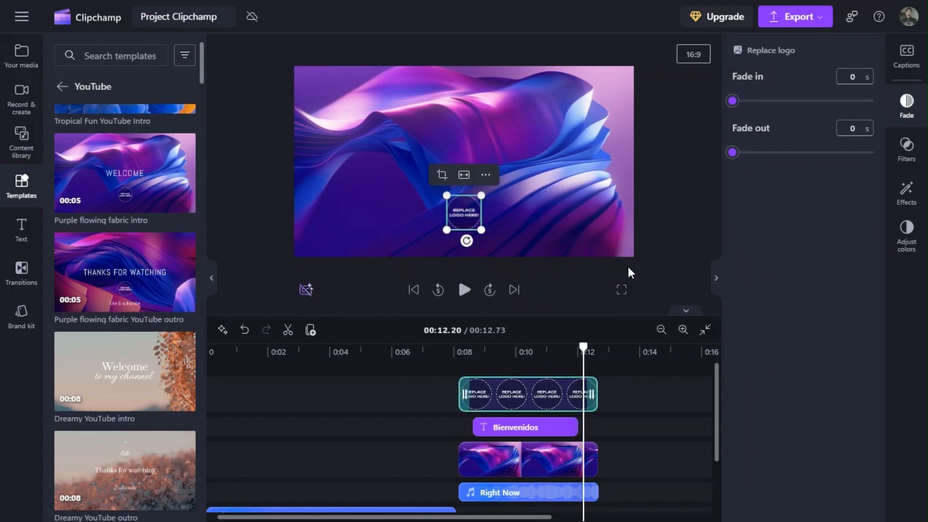
{"action": "key", "text": "Delete"}
{"action": "left_click", "coordinate": [458, 350]}
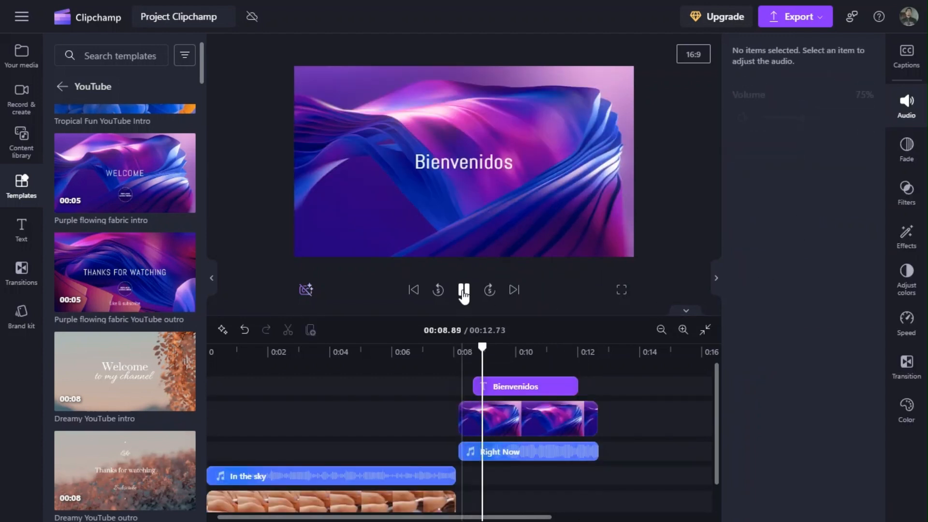
Move the Flowing layered cloth background clip onto the main video track right after the churro video.
{"action": "left_click", "coordinate": [464, 289]}
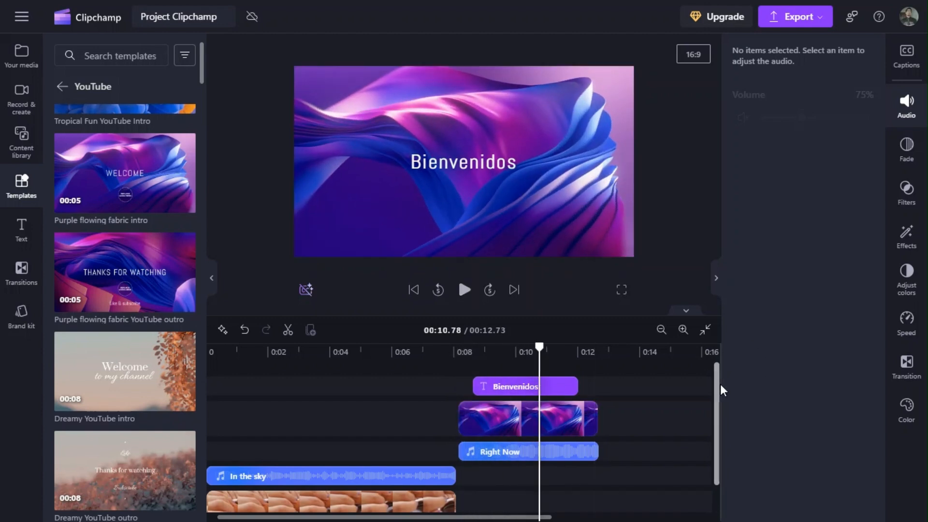
{"action": "scroll", "coordinate": [720, 384], "scroll_direction": "down", "scroll_amount": 2}
{"action": "left_click_drag", "start_coordinate": [476, 389], "coordinate": [476, 476]}
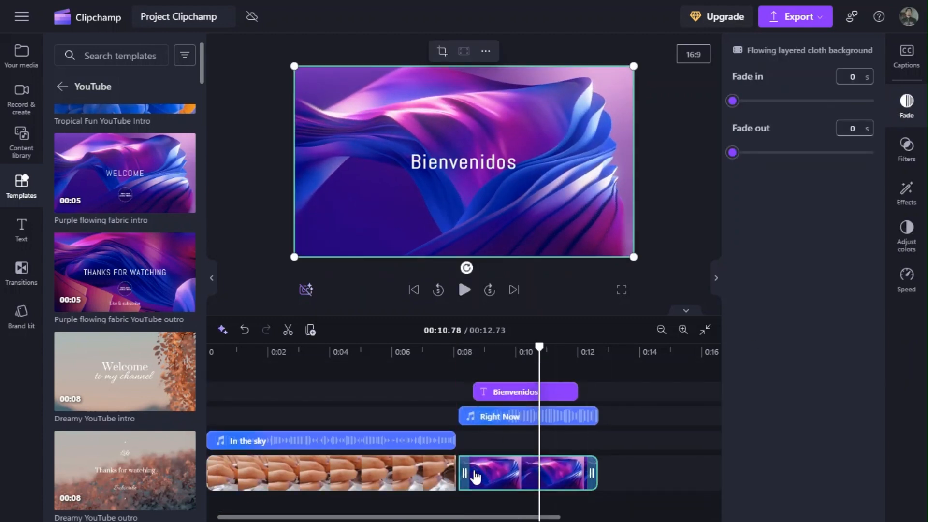
Add a Hard wipe left transition between the churro video and the cloth background clip and play across it.
{"action": "left_click", "coordinate": [21, 273]}
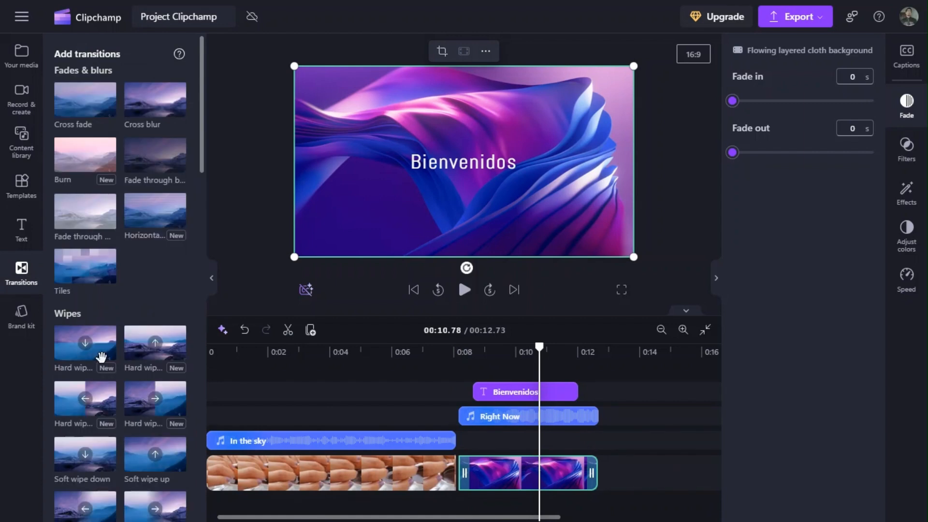
{"action": "scroll", "coordinate": [110, 289], "scroll_direction": "down", "scroll_amount": 3}
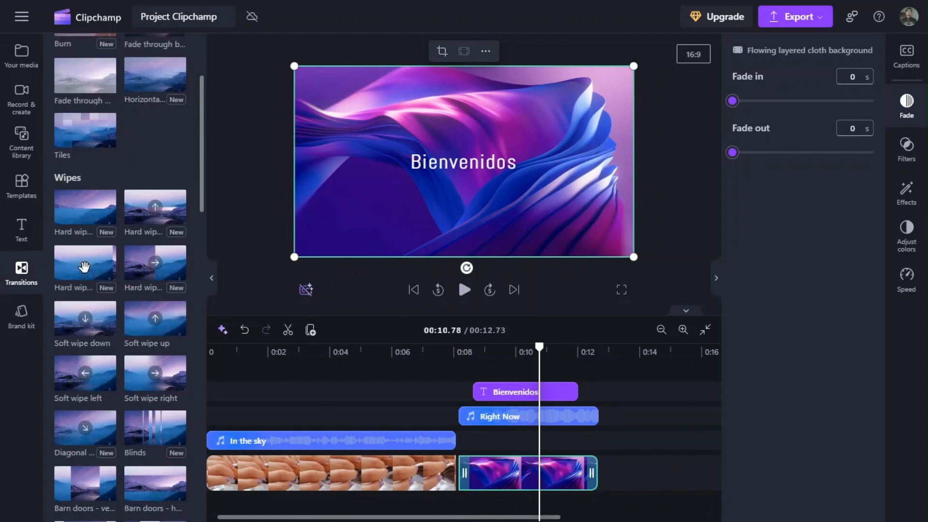
{"action": "left_click_drag", "start_coordinate": [85, 262], "coordinate": [458, 469]}
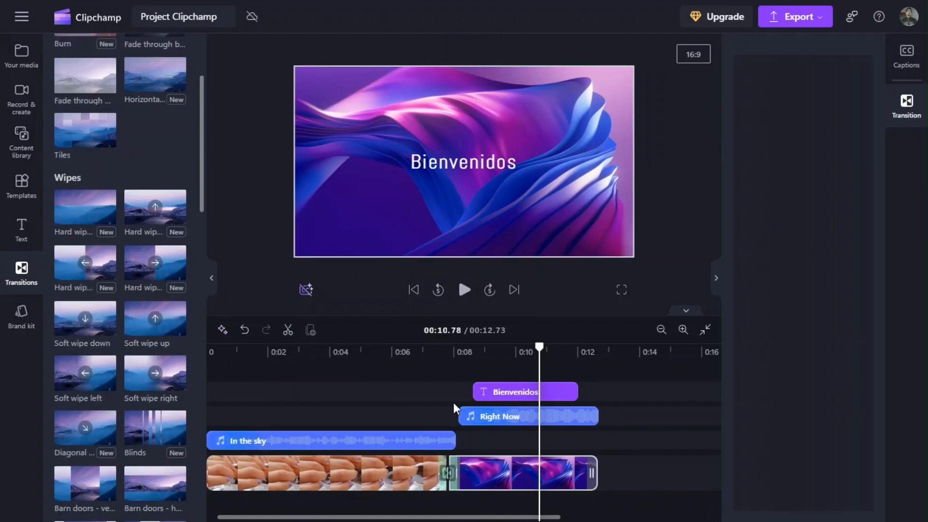
{"action": "left_click", "coordinate": [439, 358]}
{"action": "left_click", "coordinate": [465, 290]}
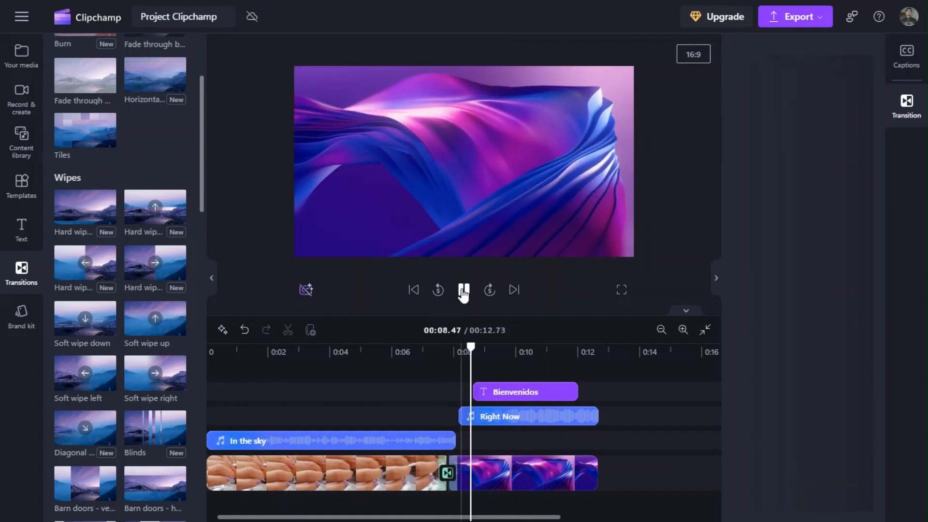
{"action": "left_click", "coordinate": [464, 290]}
Replace the transition between the two video clips with Hard wipe down and play across it.
{"action": "left_click_drag", "start_coordinate": [85, 207], "coordinate": [449, 477]}
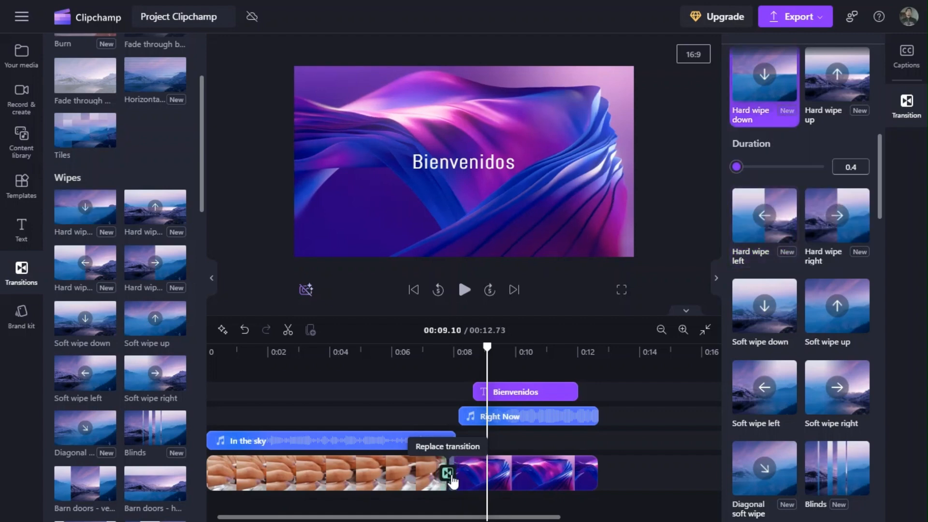
{"action": "left_click", "coordinate": [464, 290]}
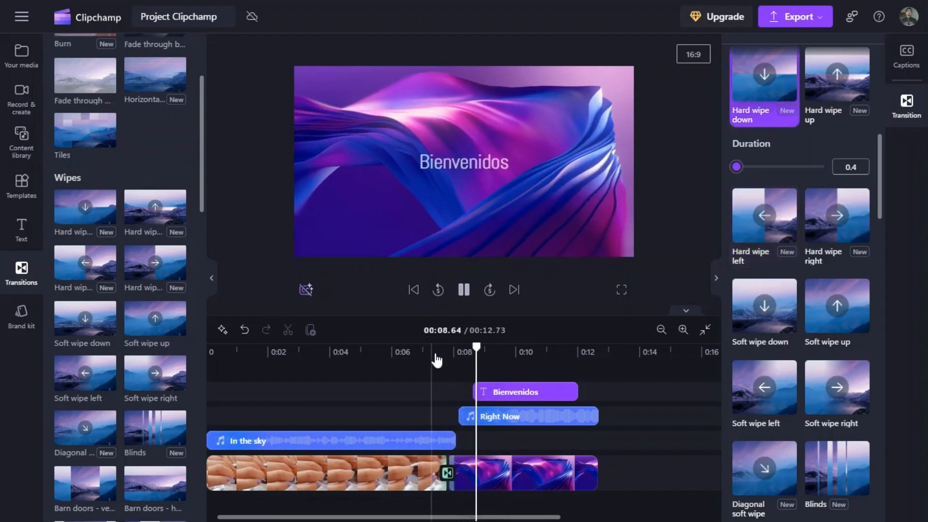
{"action": "left_click", "coordinate": [464, 289]}
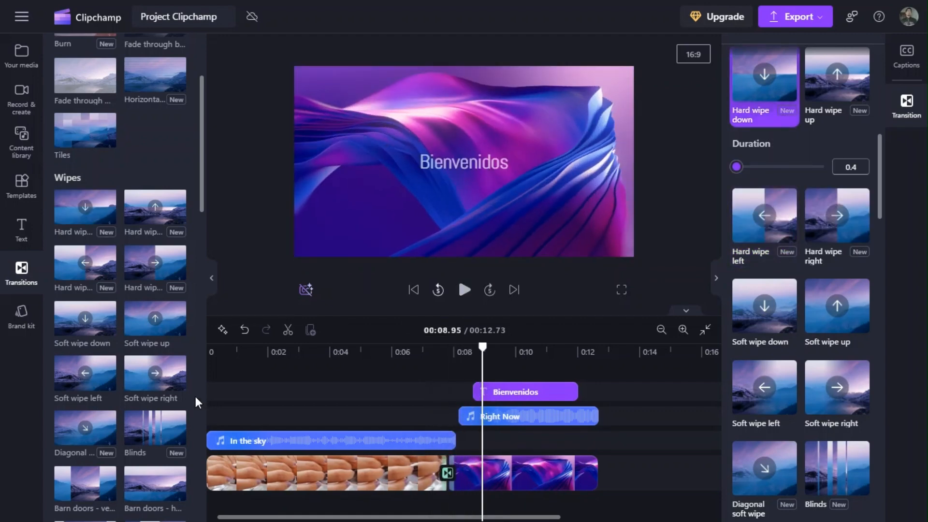
Preview a Diagonal soft wipe in place of the Hard wipe down, then delete the transition between the two clips.
{"action": "left_click_drag", "start_coordinate": [302, 448], "coordinate": [447, 474]}
{"action": "left_click", "coordinate": [437, 354]}
{"action": "left_click", "coordinate": [464, 292]}
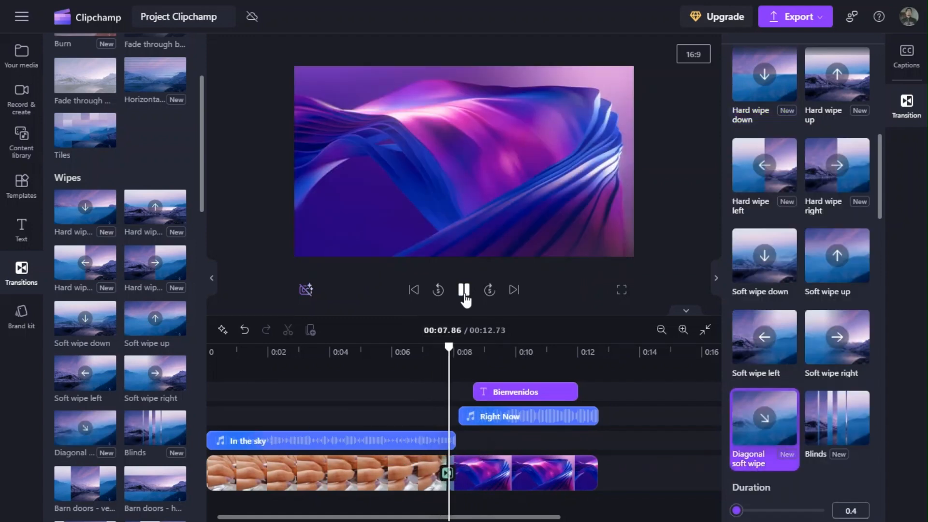
{"action": "right_click", "coordinate": [447, 477]}
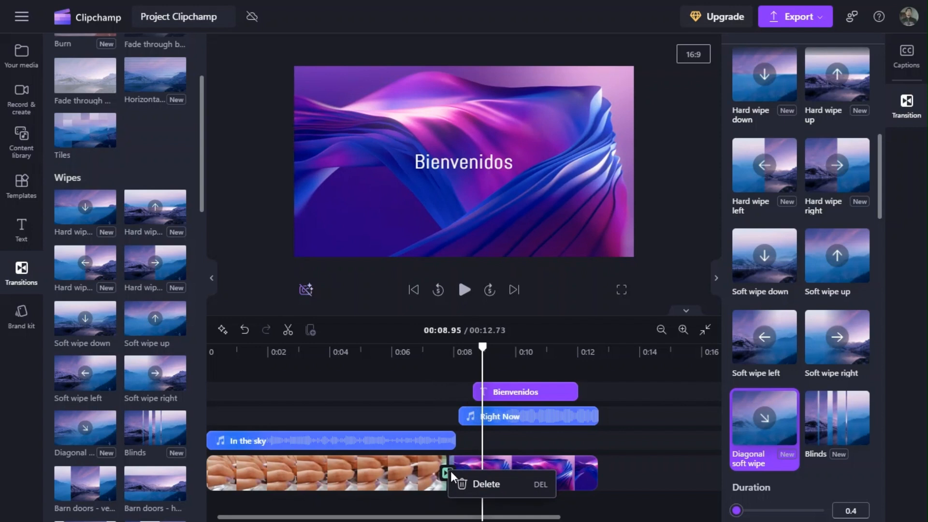
{"action": "left_click", "coordinate": [476, 482]}
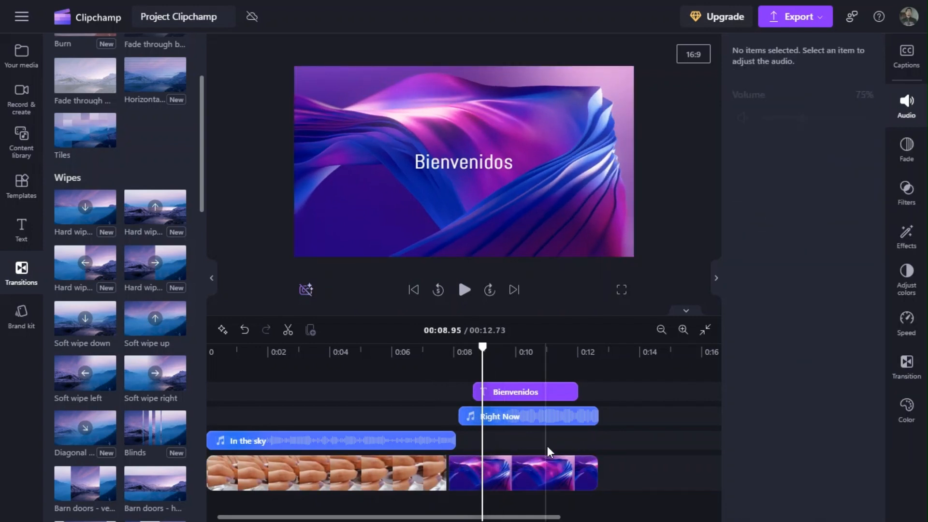
Add a Fireworks title and move its clip over the churro video so it starts at about 00:02.
{"action": "scroll", "coordinate": [148, 225], "scroll_direction": "up", "scroll_amount": 5}
{"action": "left_click", "coordinate": [21, 230]}
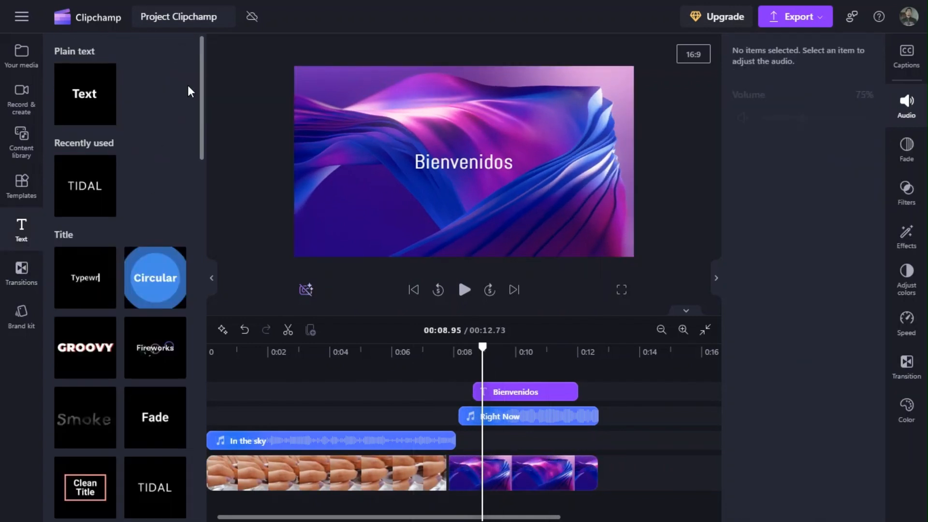
{"action": "scroll", "coordinate": [81, 267], "scroll_direction": "down", "scroll_amount": 3}
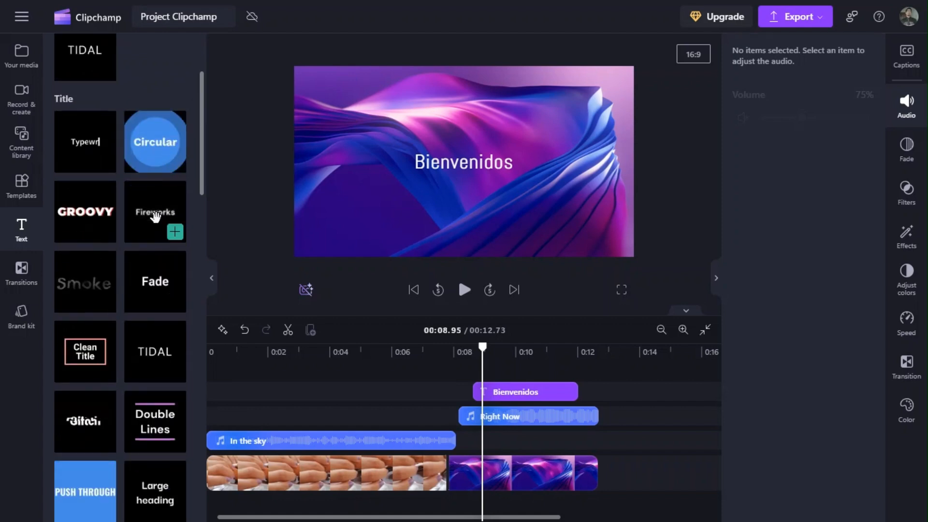
{"action": "left_click_drag", "start_coordinate": [155, 216], "coordinate": [411, 175]}
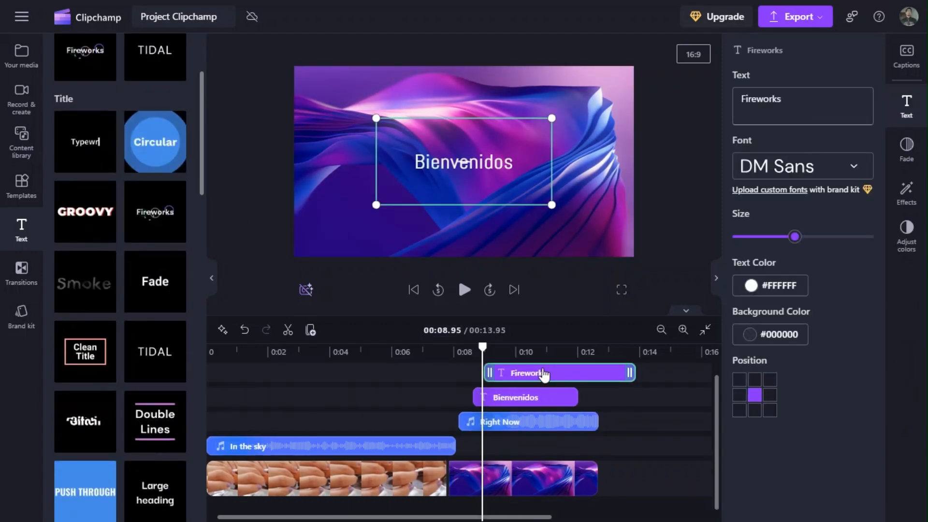
{"action": "left_click_drag", "start_coordinate": [543, 372], "coordinate": [329, 386]}
{"action": "left_click", "coordinate": [464, 289]}
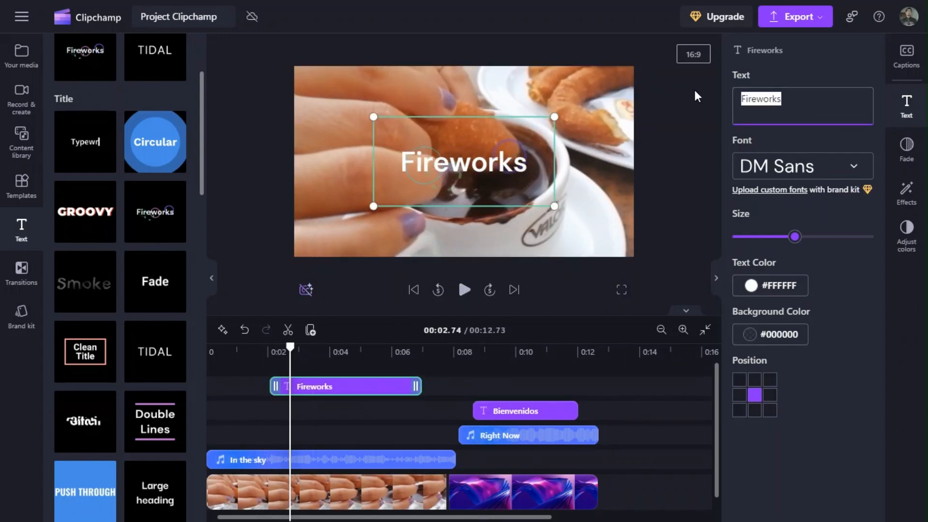
Change the title text to Pirotecnia, with the Bebas Neue font and a larger size.
{"action": "type", "text": "Pirotecnia"}
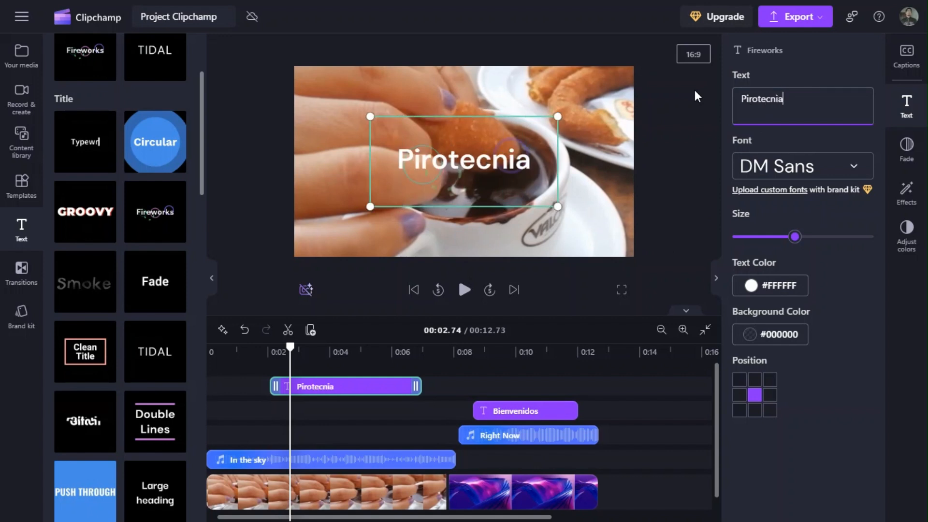
{"action": "left_click", "coordinate": [832, 177]}
{"action": "type", "text": "be"}
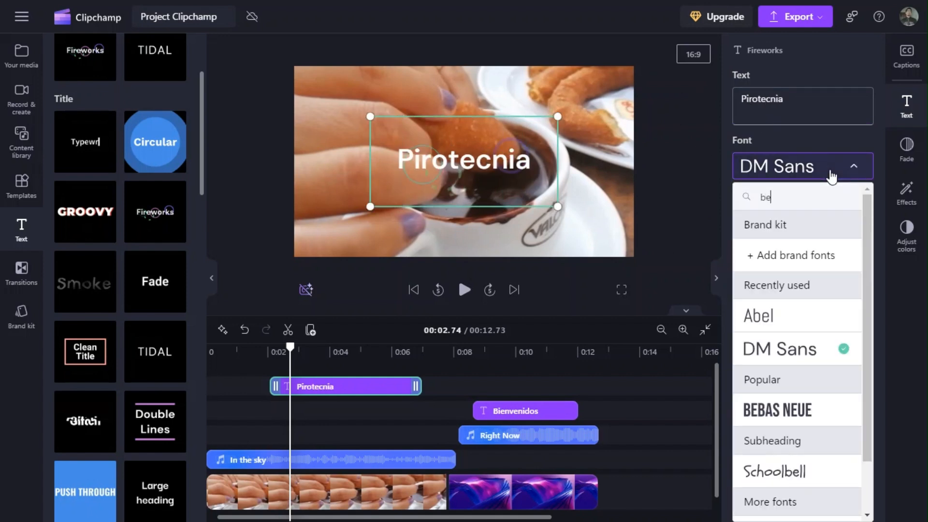
{"action": "left_click", "coordinate": [800, 408]}
{"action": "left_click_drag", "start_coordinate": [793, 241], "coordinate": [828, 240]}
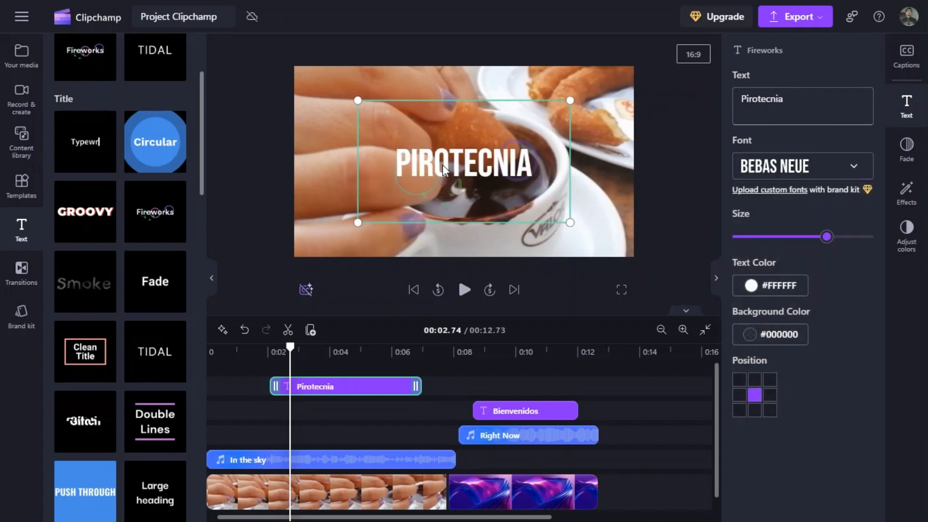
Try several preset positions for the Pirotecnia title along the top and bottom of the frame, then center it again.
{"action": "mouse_move", "coordinate": [443, 165]}
{"action": "left_mouse_down"}
{"action": "mouse_move", "coordinate": [460, 172]}
{"action": "mouse_move", "coordinate": [463, 164]}
{"action": "mouse_move", "coordinate": [444, 162]}
{"action": "left_mouse_up"}
{"action": "left_click", "coordinate": [755, 395]}
{"action": "left_click", "coordinate": [739, 379]}
{"action": "left_click", "coordinate": [755, 379]}
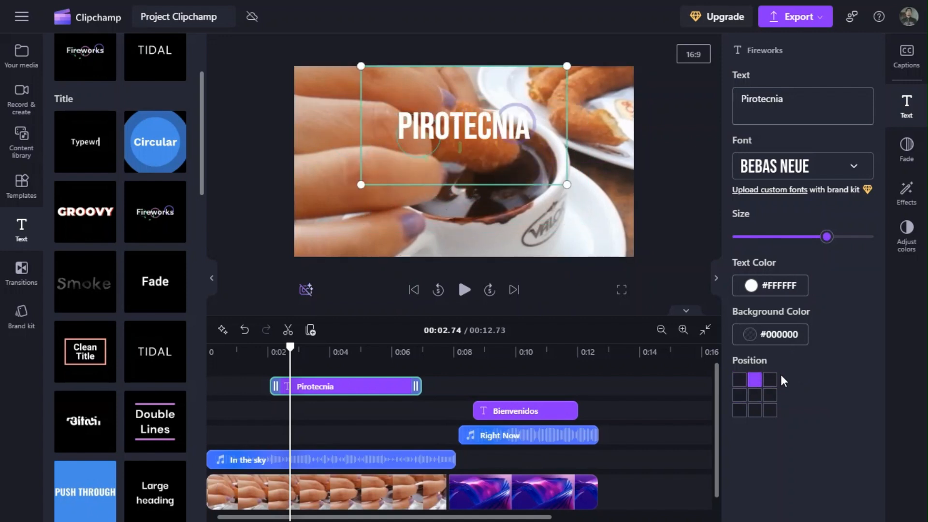
{"action": "left_click", "coordinate": [771, 380]}
{"action": "left_click", "coordinate": [754, 410]}
{"action": "left_click", "coordinate": [754, 395]}
Set the Pirotecnia text color to yellow #FAFF00 and view the background color options without changing them.
{"action": "left_click", "coordinate": [769, 287]}
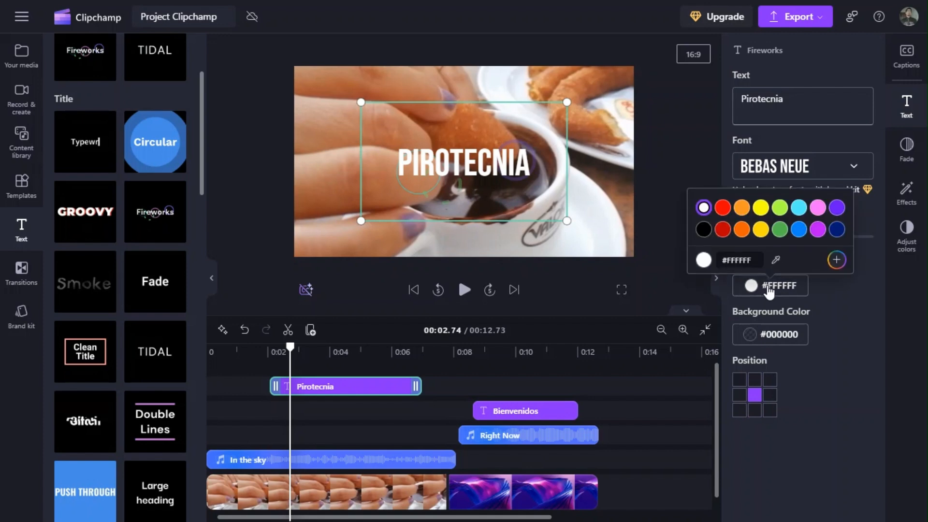
{"action": "left_click", "coordinate": [761, 204]}
{"action": "left_click", "coordinate": [754, 333]}
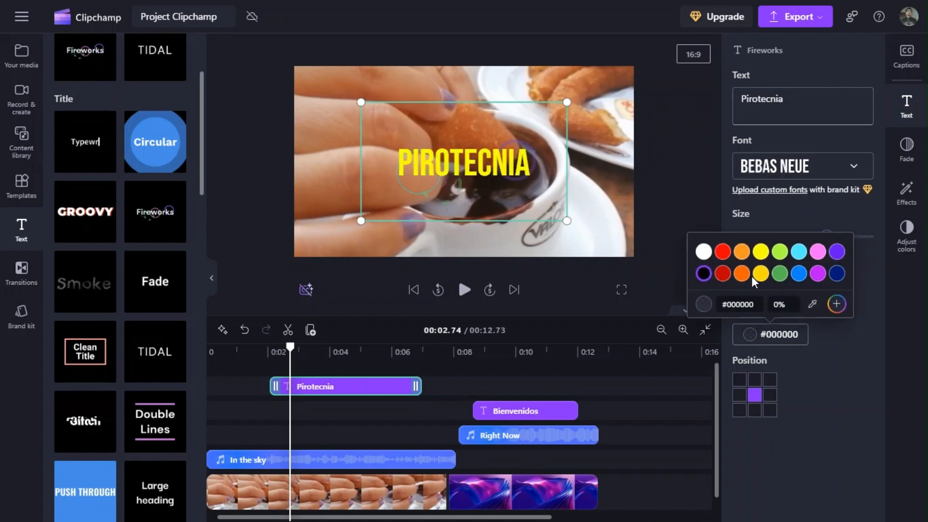
{"action": "left_click", "coordinate": [846, 422]}
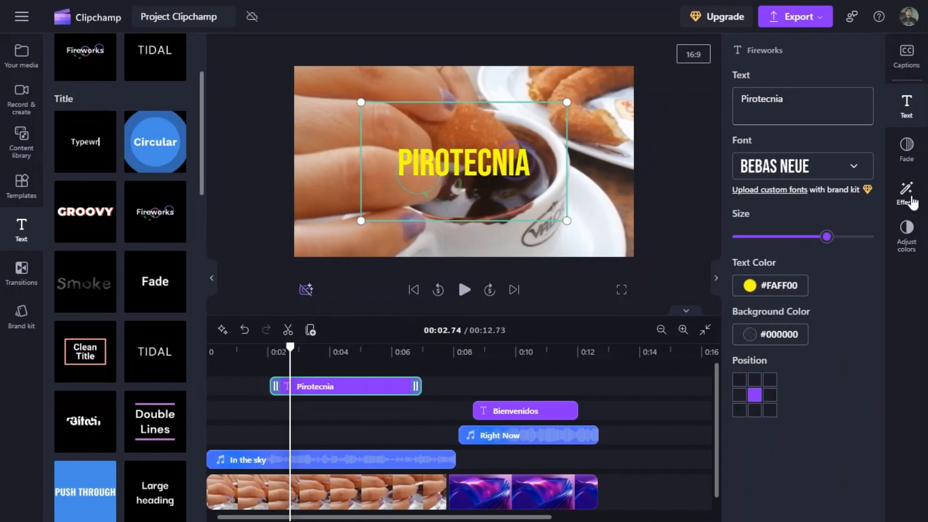
Apply the Slow zoom effect to the Pirotecnia title and play the video from about 00:02.
{"action": "left_click", "coordinate": [909, 199]}
{"action": "left_click", "coordinate": [856, 325]}
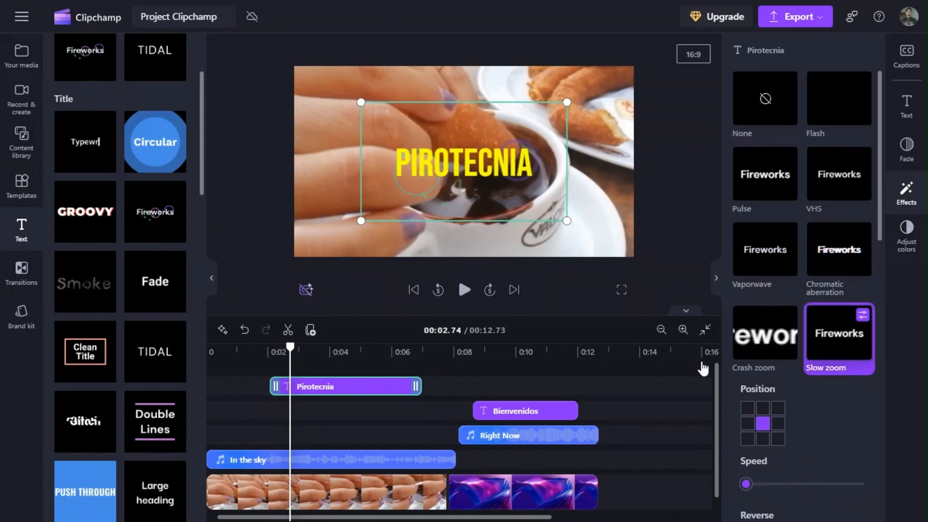
{"action": "left_click", "coordinate": [268, 354]}
{"action": "left_click", "coordinate": [464, 289]}
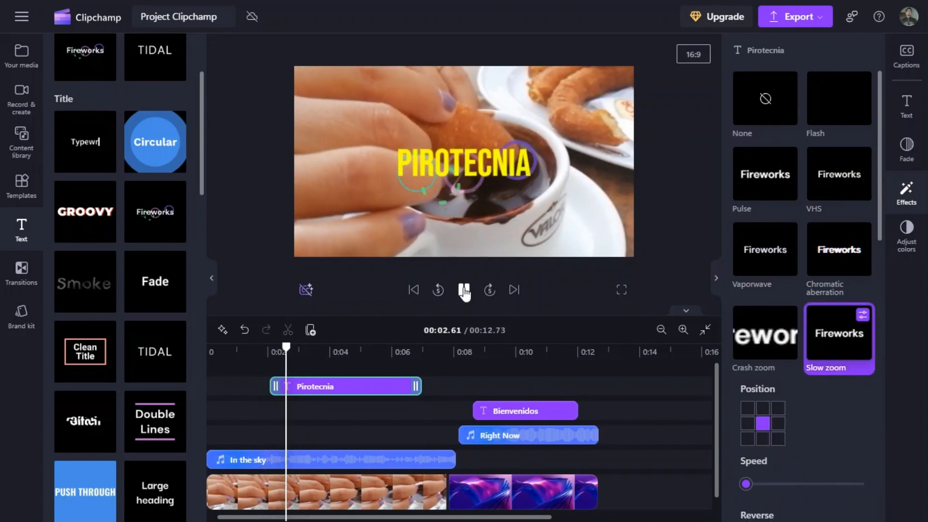
{"action": "left_click", "coordinate": [464, 290]}
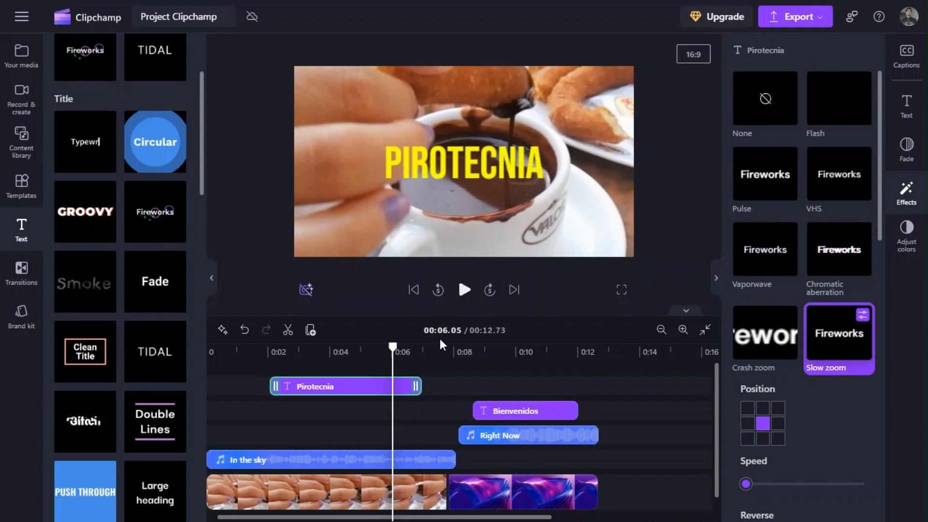
Shorten the Pirotecnia title clip so it ends at about 00:06, and stop the playback.
{"action": "left_click_drag", "start_coordinate": [418, 385], "coordinate": [398, 381]}
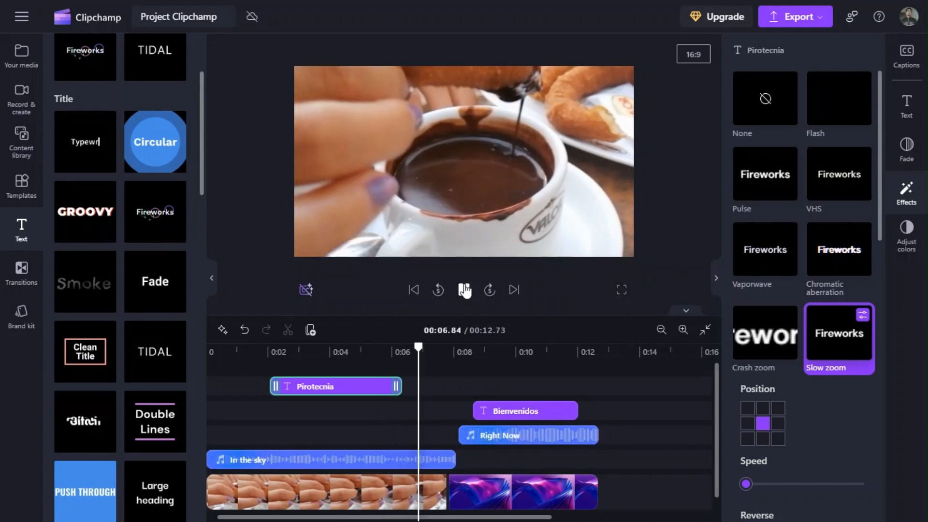
{"action": "left_click", "coordinate": [464, 292]}
{"action": "scroll", "coordinate": [125, 339], "scroll_direction": "down", "scroll_amount": 15}
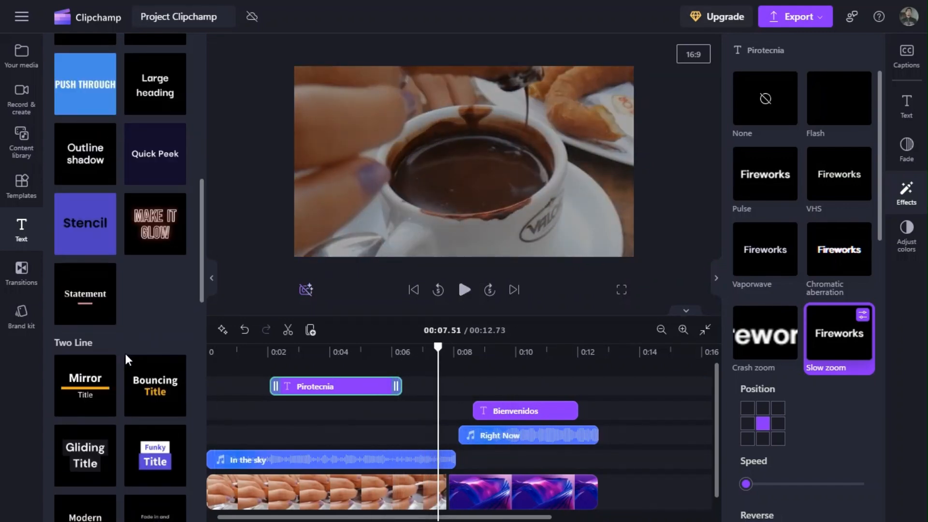
{"action": "scroll", "coordinate": [125, 310], "scroll_direction": "up", "scroll_amount": 6}
{"action": "scroll", "coordinate": [125, 310], "scroll_direction": "up", "scroll_amount": 10}
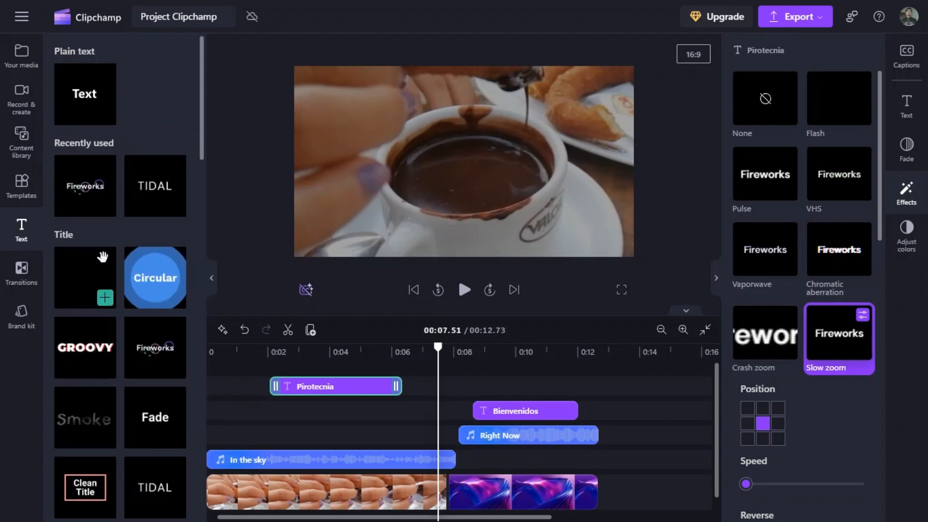
Import the smiling__shaking_his_hand_while_raising_his_thumb_a2431b video from the Tip tip Monday folder into the project media.
{"action": "left_click", "coordinate": [25, 68]}
{"action": "left_click", "coordinate": [73, 286]}
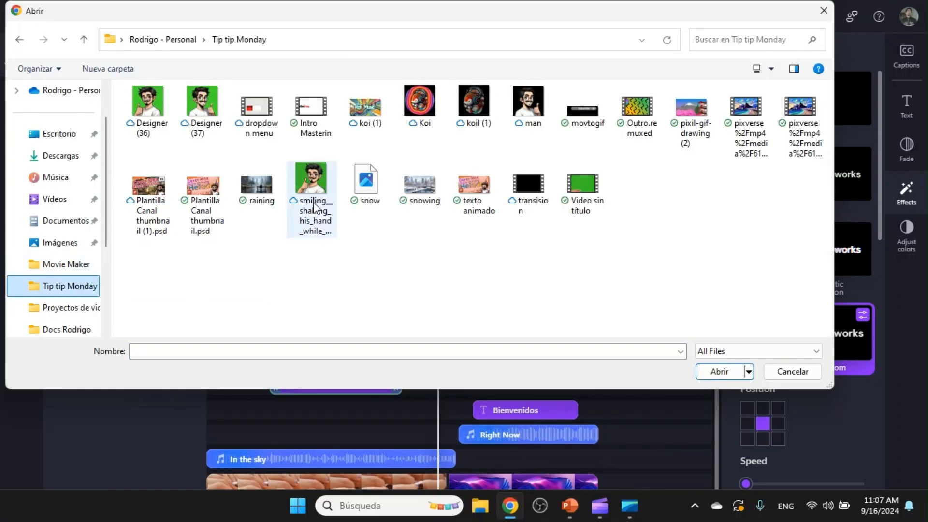
{"action": "left_click", "coordinate": [312, 196]}
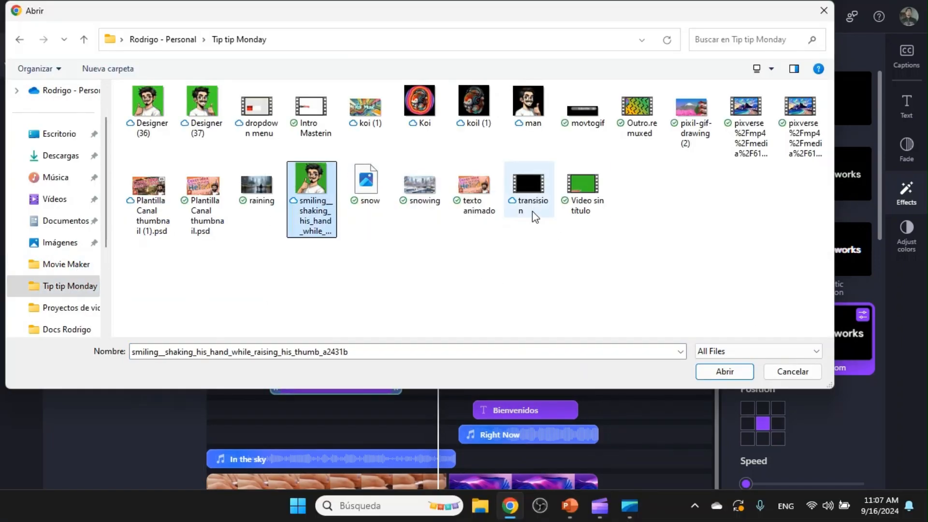
{"action": "left_click", "coordinate": [724, 371]}
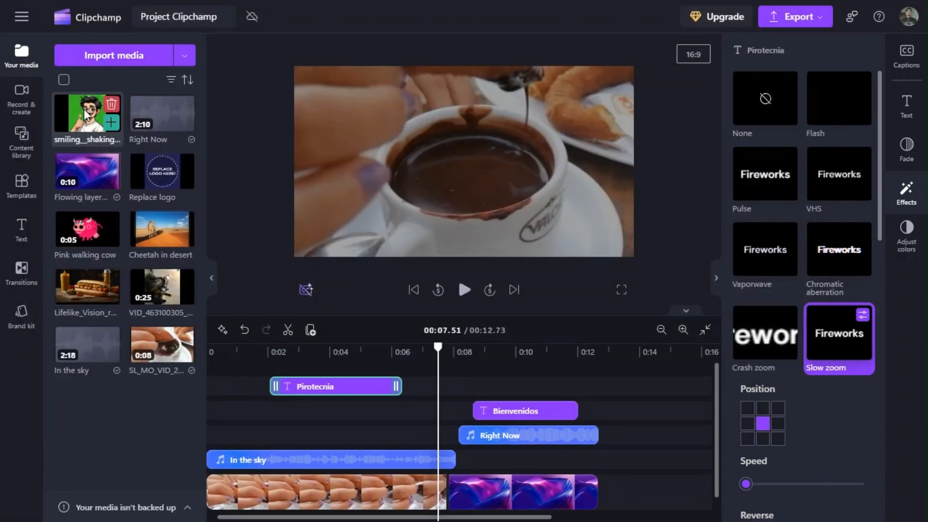
Place the imported green-background thumbs-up video above the churro video from about 00:02 and set the playhead near its start.
{"action": "left_click_drag", "start_coordinate": [83, 112], "coordinate": [294, 421]}
{"action": "scroll", "coordinate": [300, 398], "scroll_direction": "down", "scroll_amount": 1}
{"action": "left_click", "coordinate": [272, 355]}
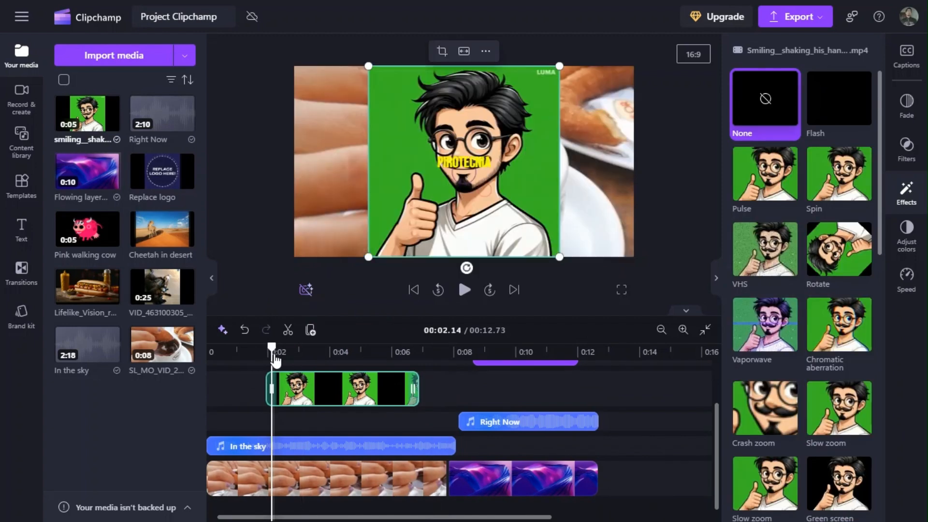
Delete the Pirotecnia title clip and play the video through the green-background character.
{"action": "scroll", "coordinate": [339, 382], "scroll_direction": "up", "scroll_amount": 1}
{"action": "left_click", "coordinate": [333, 385]}
{"action": "key", "text": "Delete"}
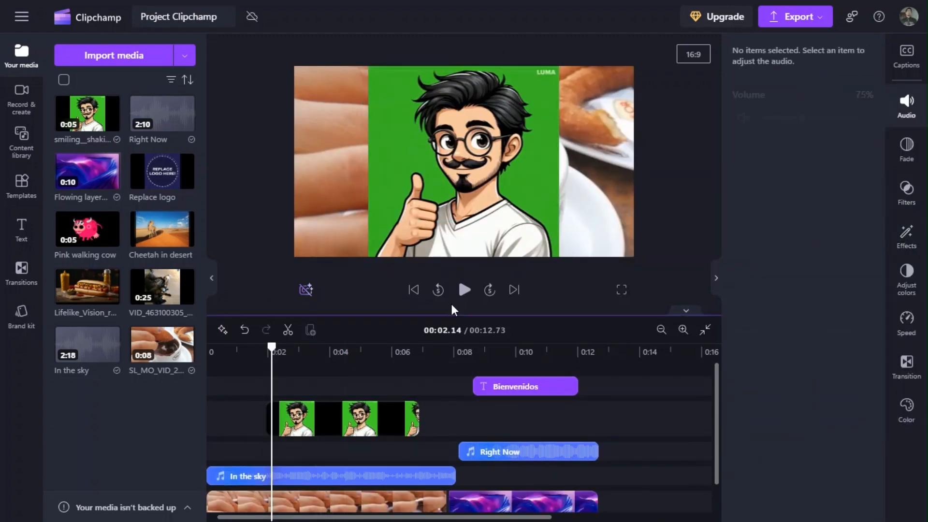
{"action": "left_click", "coordinate": [464, 290]}
{"action": "left_click", "coordinate": [464, 290]}
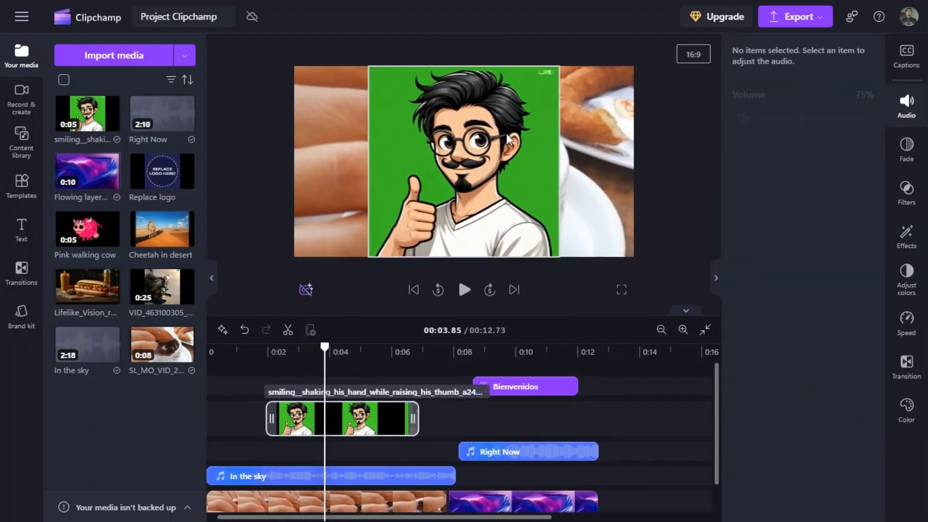
Apply the Green screen effect to the thumbs-up character clip on the timeline.
{"action": "left_click", "coordinate": [906, 237]}
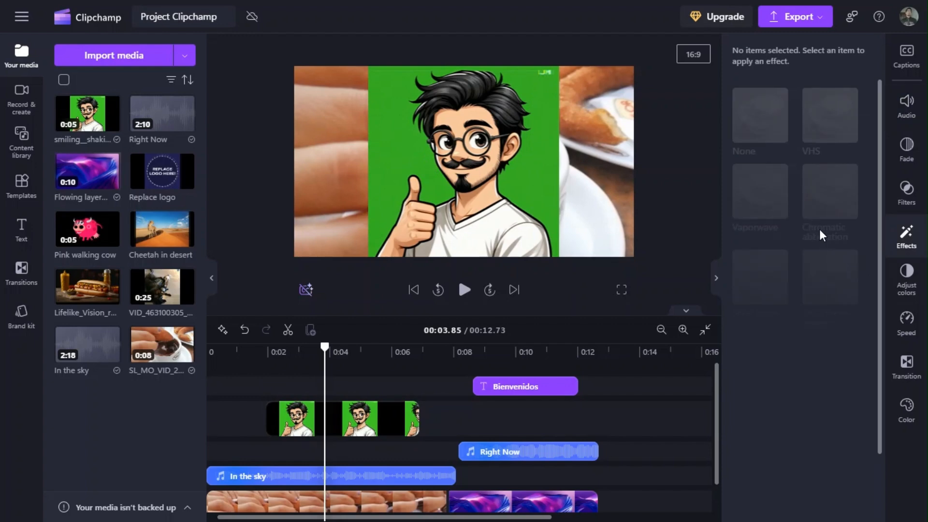
{"action": "left_click", "coordinate": [397, 420]}
{"action": "left_click", "coordinate": [817, 486]}
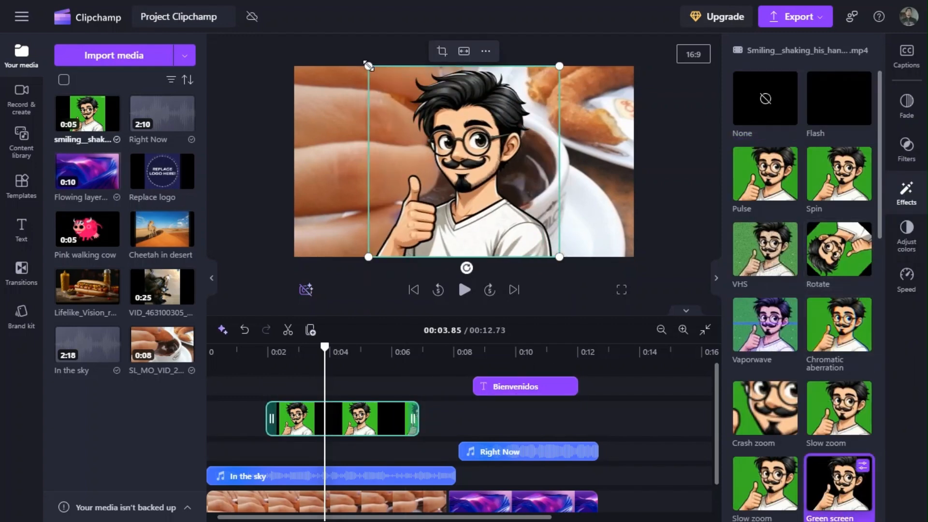
Shrink the thumbs-up character into the lower-right corner of the frame and play the video from just before 00:02.
{"action": "left_click_drag", "start_coordinate": [369, 66], "coordinate": [434, 130]}
{"action": "left_click_drag", "start_coordinate": [498, 193], "coordinate": [573, 195]}
{"action": "left_click", "coordinate": [263, 352]}
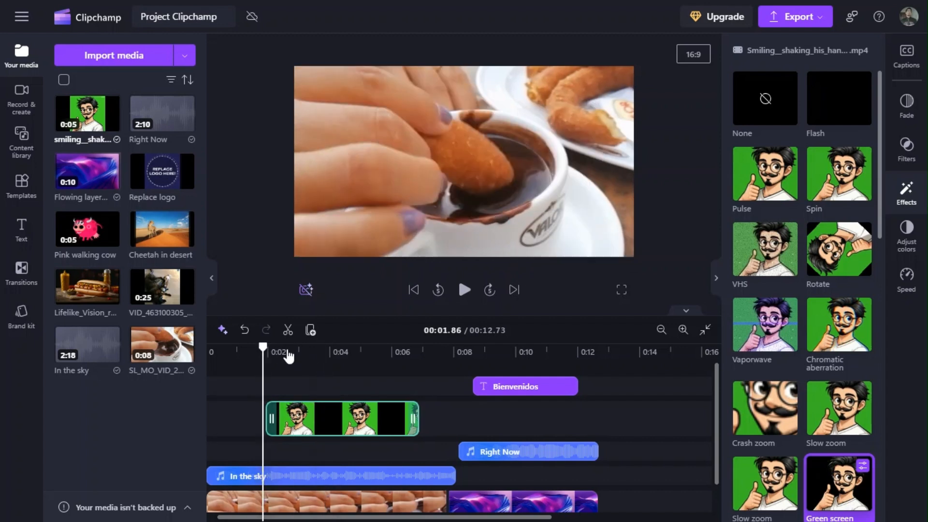
{"action": "left_click", "coordinate": [464, 290]}
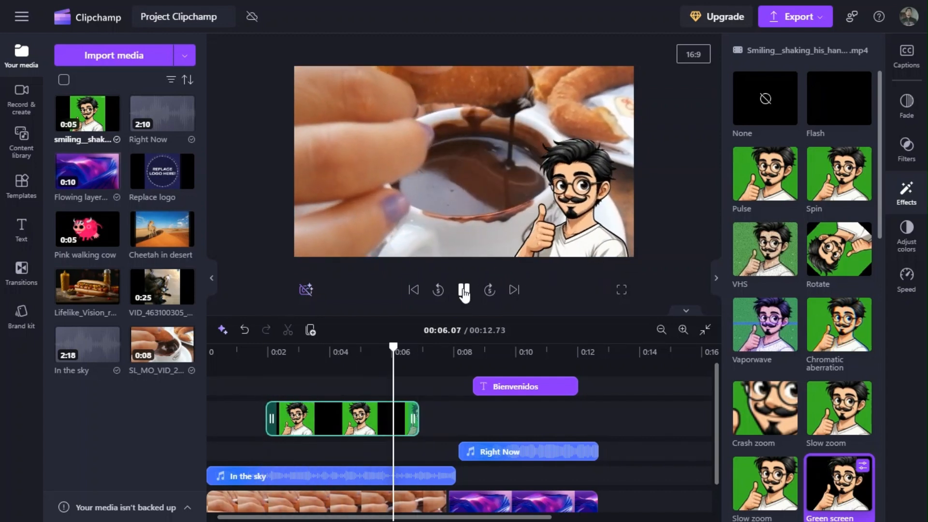
{"action": "left_click", "coordinate": [464, 290]}
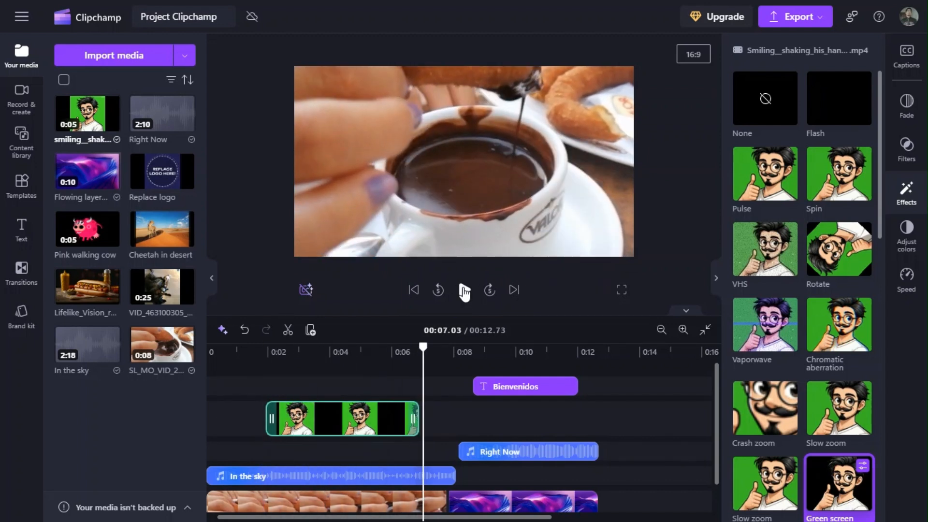
Import the Video sin título clip from the Tip tip Monday folder and place it on a new top track from about 00:02.
{"action": "left_click", "coordinate": [133, 56]}
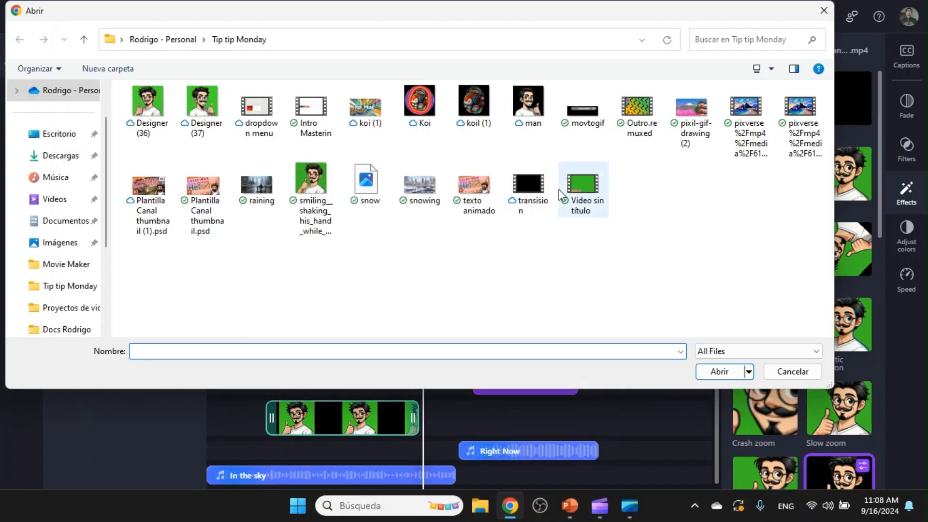
{"action": "left_click", "coordinate": [791, 371]}
{"action": "left_click_drag", "start_coordinate": [85, 115], "coordinate": [333, 390]}
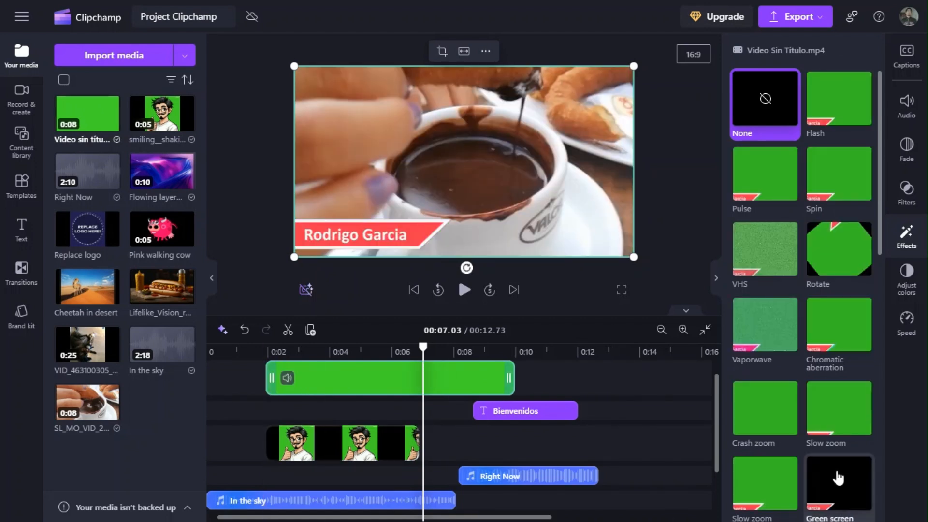
Apply the Green screen effect to the Video sin título clip and set its speed to 1.6.
{"action": "left_click", "coordinate": [839, 478]}
{"action": "left_click_drag", "start_coordinate": [423, 347], "coordinate": [390, 348]}
{"action": "left_click", "coordinate": [906, 327]}
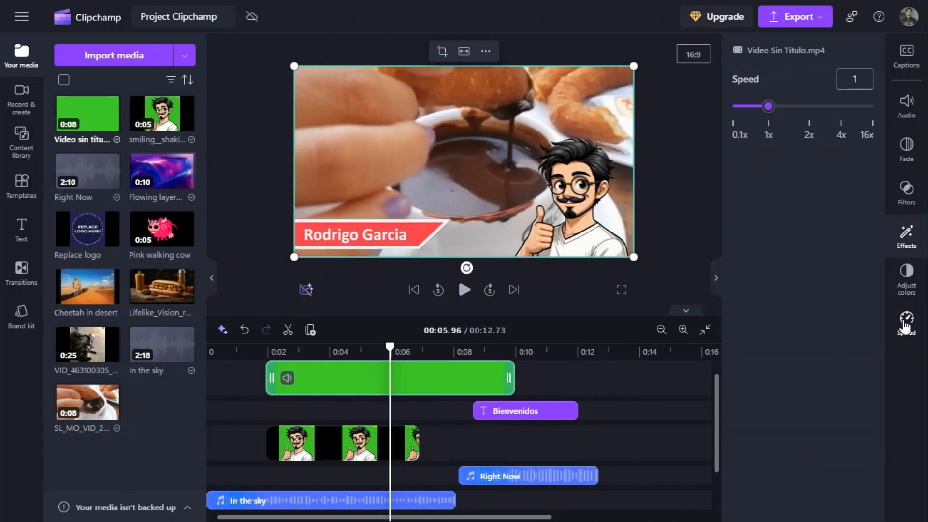
{"action": "left_click", "coordinate": [858, 78]}
{"action": "key", "text": "BackSpace"}
{"action": "type", "text": "5"}
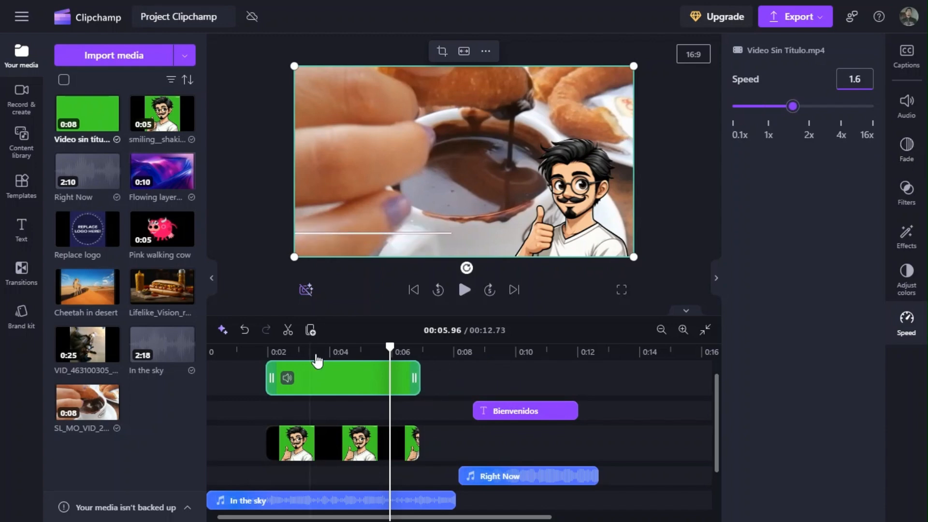
Play the video from just before 00:02 to check the character together with the animated name banner.
{"action": "left_click", "coordinate": [254, 348]}
{"action": "left_click", "coordinate": [464, 291]}
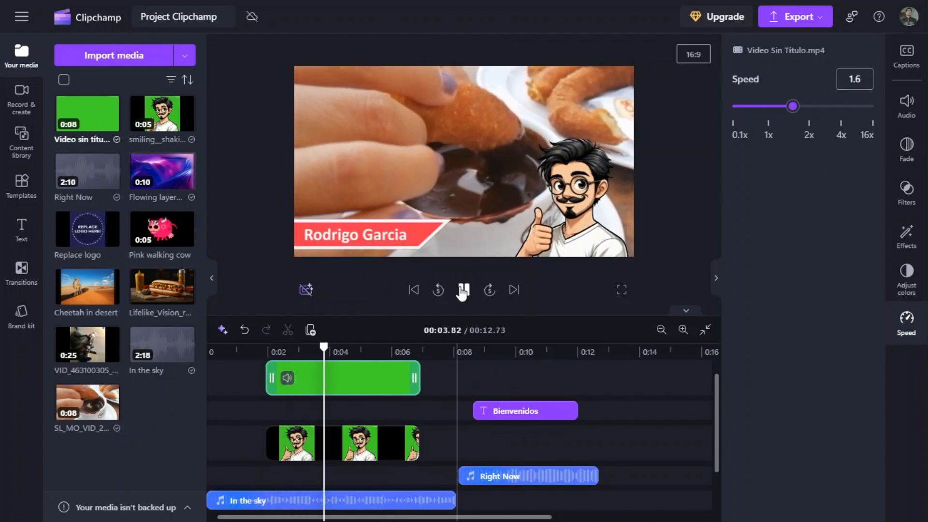
{"action": "left_click", "coordinate": [463, 291]}
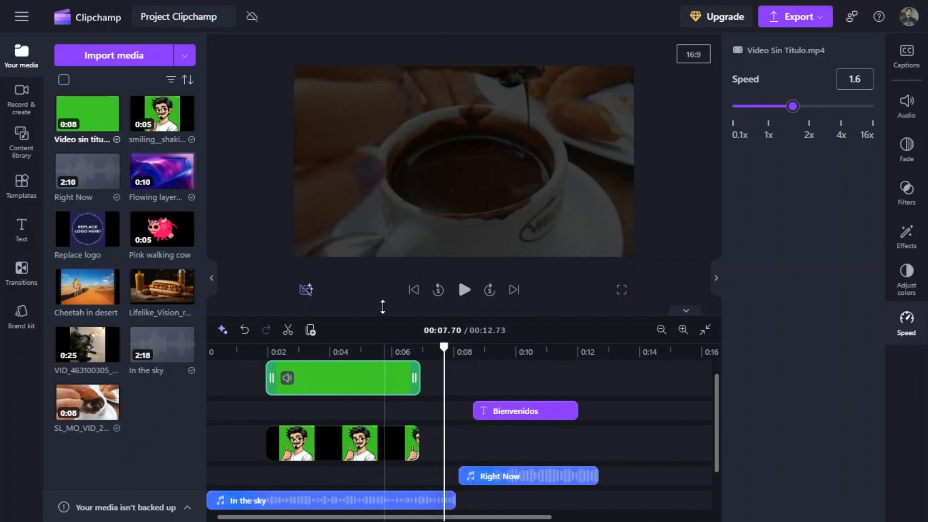
{"action": "left_click", "coordinate": [820, 21]}
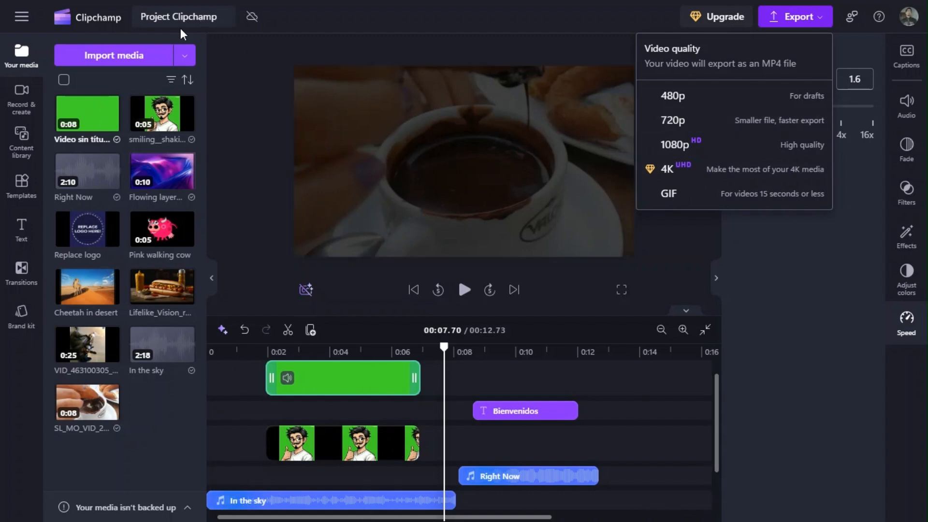
{"action": "left_click", "coordinate": [706, 119]}
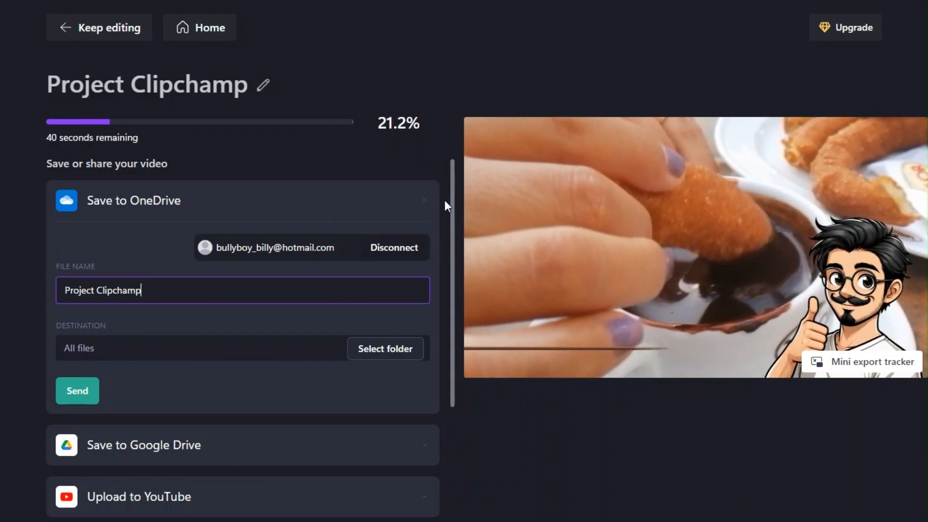
{"action": "left_click_drag", "start_coordinate": [453, 210], "coordinate": [466, 185]}
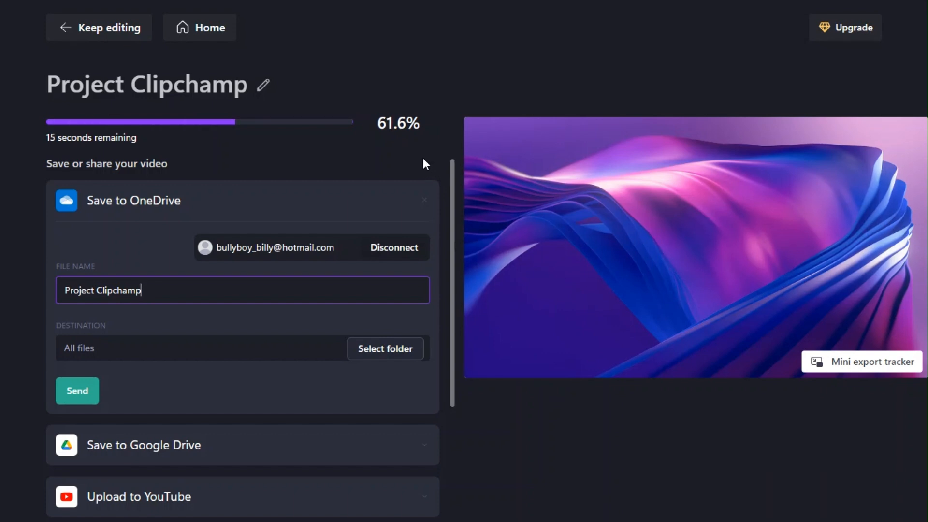
{"action": "left_click", "coordinate": [120, 37]}
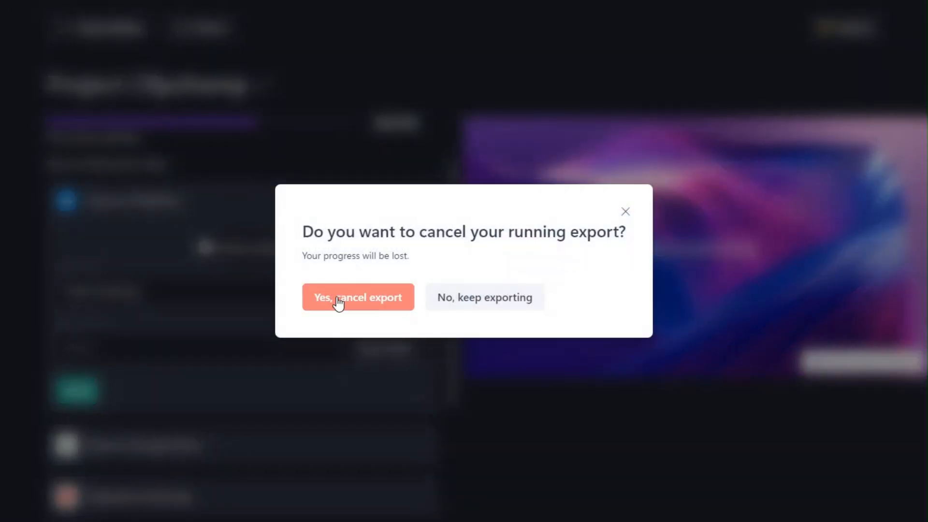
{"action": "left_click", "coordinate": [619, 232]}
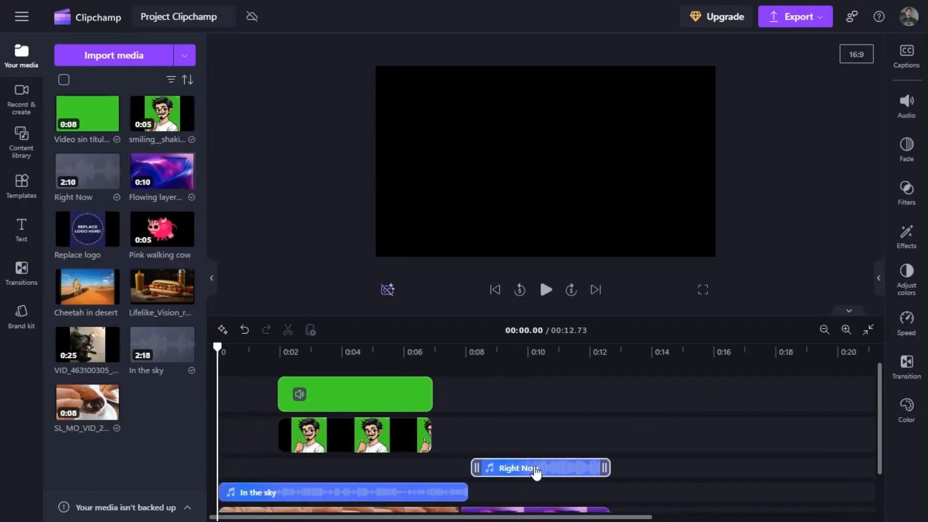
Delete the Right Now audio and the Flowing layers video, and trim the In the sky audio to the churro video's end.
{"action": "left_click", "coordinate": [535, 469]}
{"action": "key", "text": "Delete"}
{"action": "left_click", "coordinate": [527, 493]}
{"action": "key", "text": "Delete"}
{"action": "left_click_drag", "start_coordinate": [468, 469], "coordinate": [460, 468]}
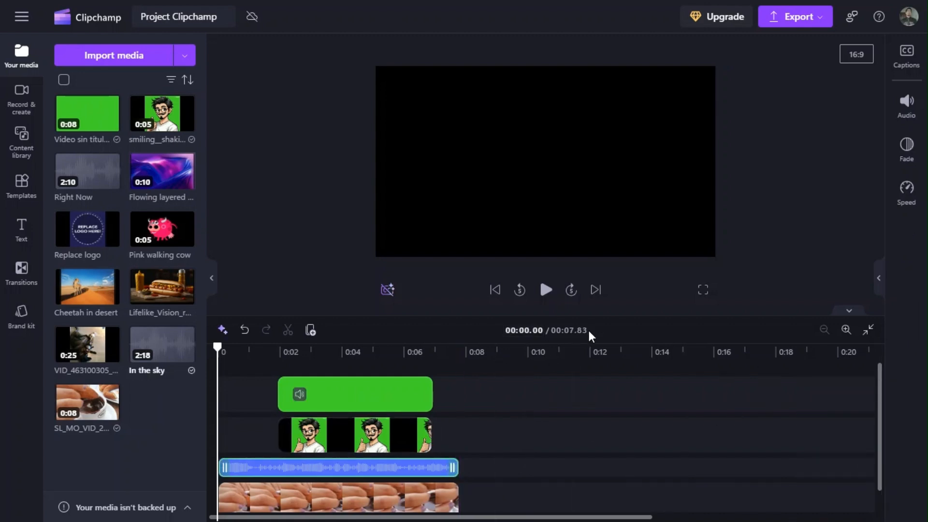
Export the project at 720p and return to the editor.
{"action": "left_click", "coordinate": [796, 16]}
{"action": "left_click", "coordinate": [699, 121]}
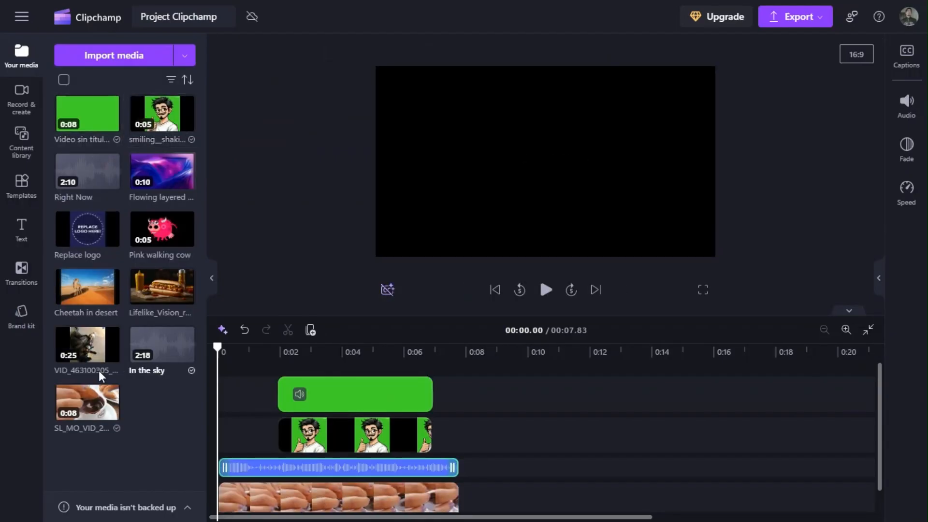
{"action": "mouse_move", "coordinate": [111, 339]}
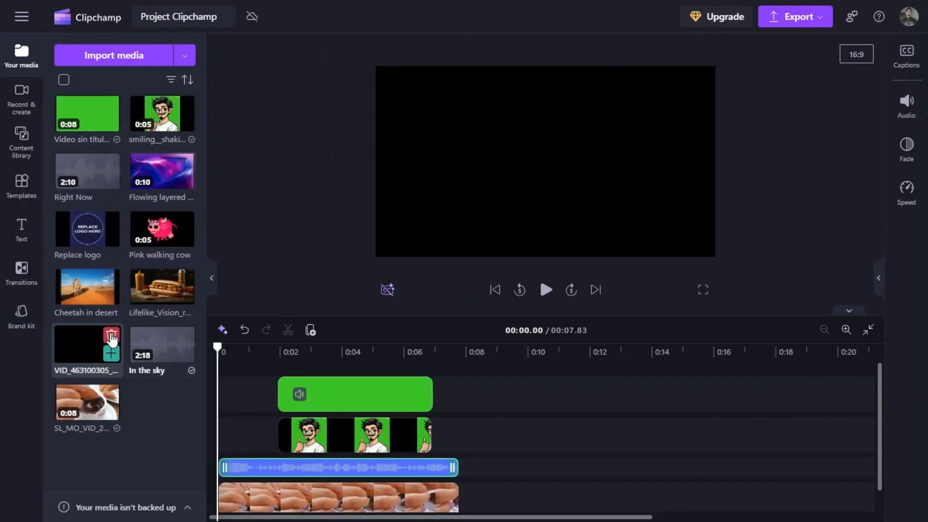
Import the exported Project Clipchamp video from the Descargas folder into the project media.
{"action": "left_click", "coordinate": [146, 59]}
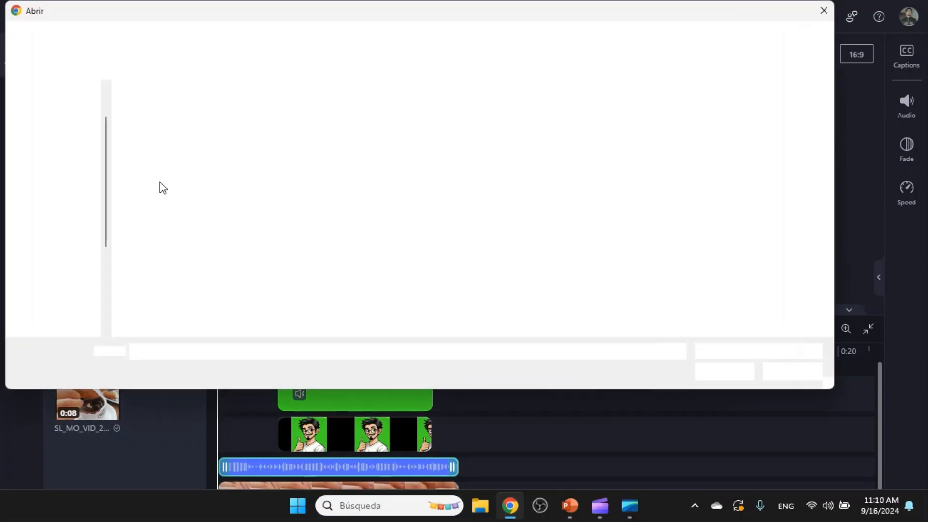
{"action": "left_click", "coordinate": [61, 155]}
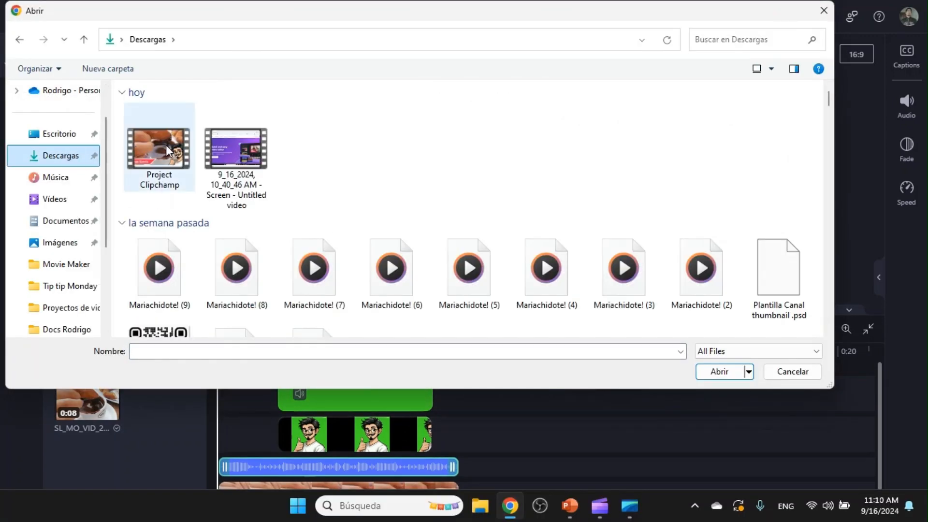
{"action": "left_click", "coordinate": [166, 145]}
{"action": "left_click", "coordinate": [737, 371]}
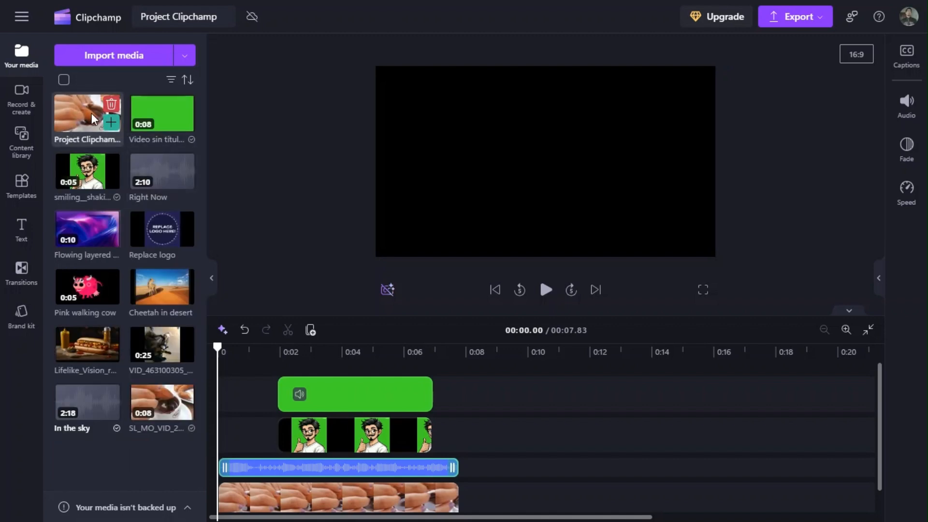
Delete all clips from the timeline and place the imported Project Clipchamp video at its start.
{"action": "left_click", "coordinate": [579, 439]}
{"action": "key", "text": "ctrl+a"}
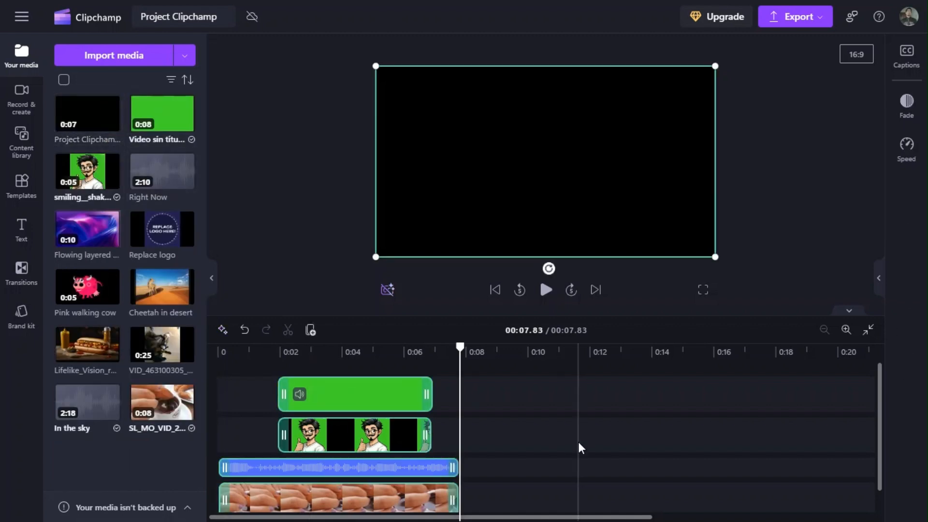
{"action": "key", "text": "Delete"}
{"action": "left_click_drag", "start_coordinate": [580, 444], "coordinate": [252, 431]}
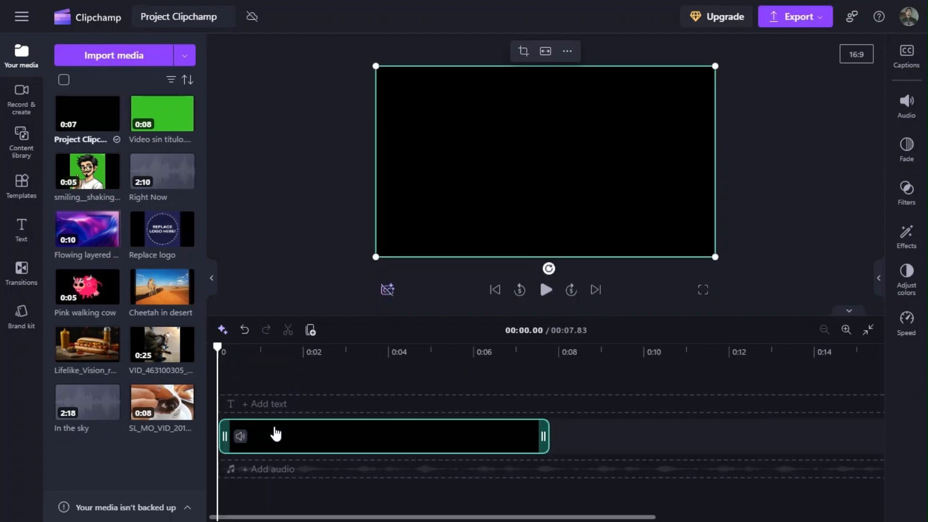
Play the first seconds of the Project Clipchamp clip and detach its audio.
{"action": "left_click", "coordinate": [545, 289]}
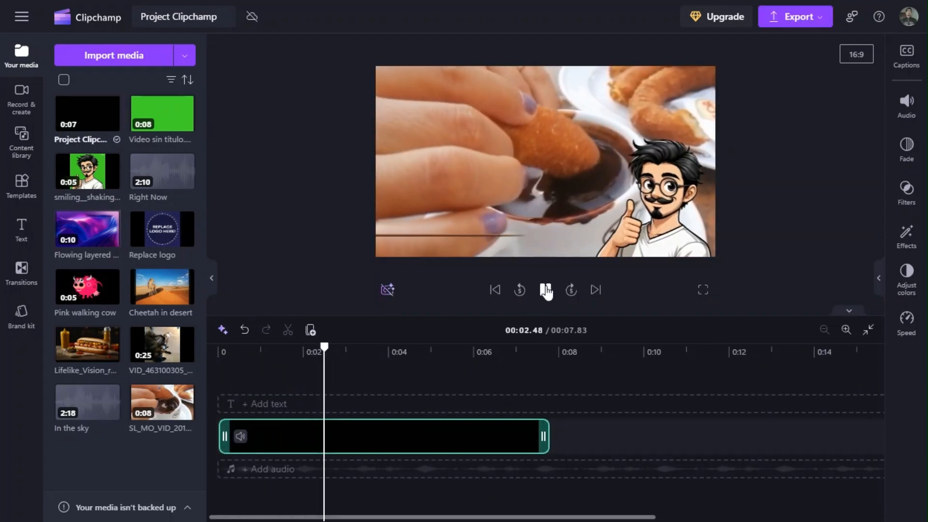
{"action": "left_click", "coordinate": [545, 289]}
{"action": "right_click", "coordinate": [305, 440]}
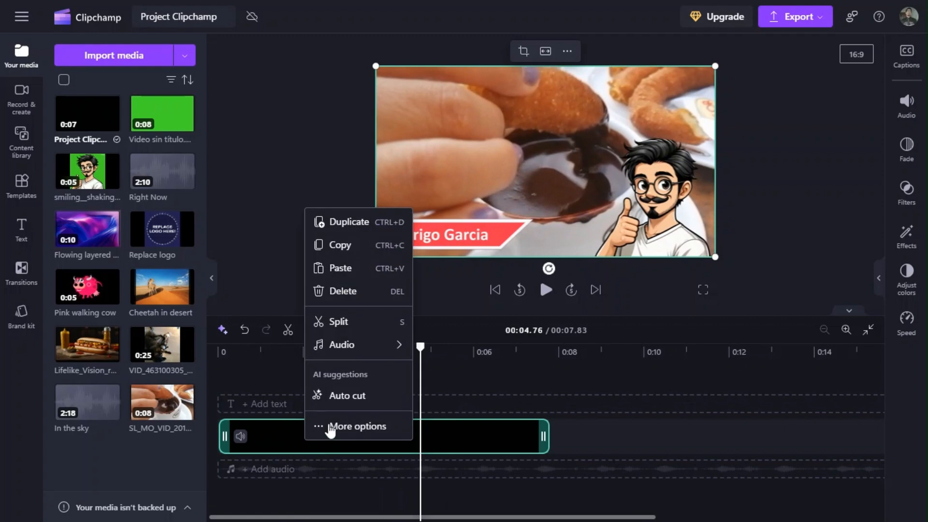
{"action": "mouse_move", "coordinate": [358, 353]}
{"action": "left_click", "coordinate": [457, 376]}
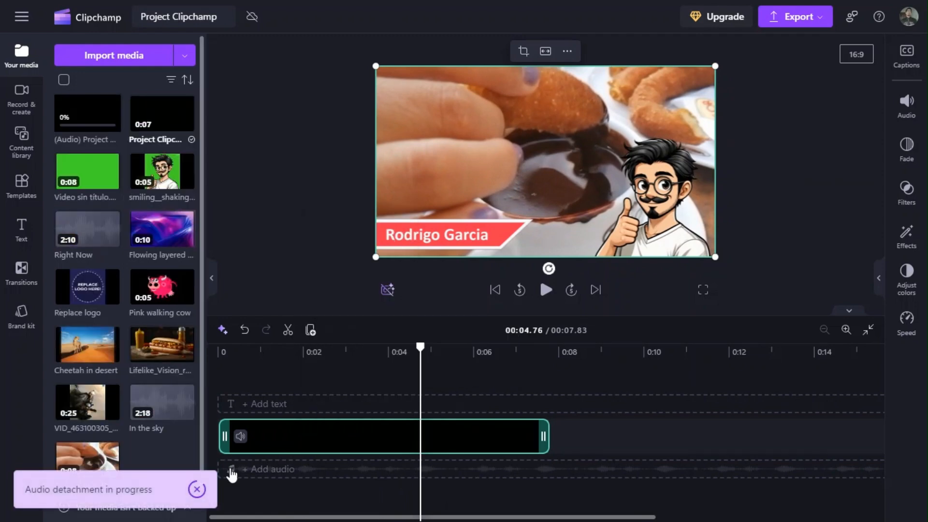
Delete the detached audio clip and play the video without sound.
{"action": "left_click", "coordinate": [459, 459]}
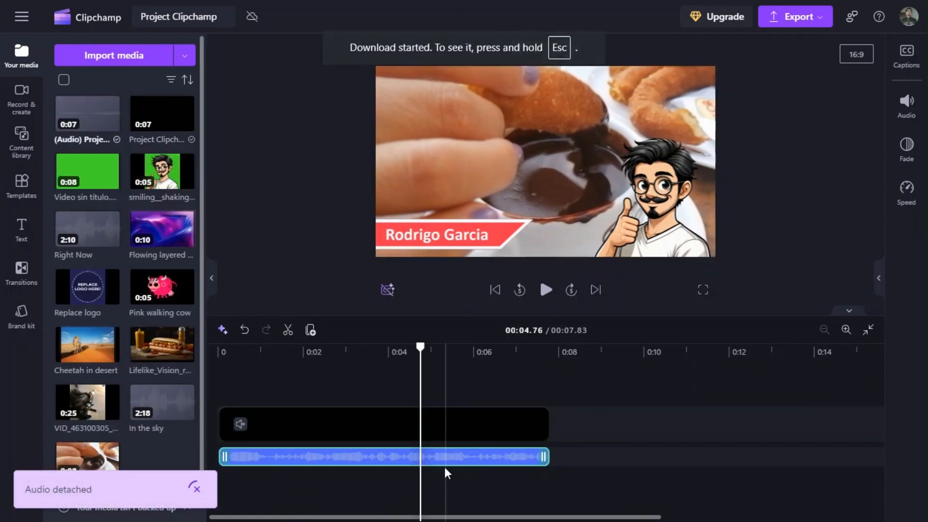
{"action": "key", "text": "Delete"}
{"action": "left_click", "coordinate": [245, 425]}
{"action": "left_click", "coordinate": [545, 290]}
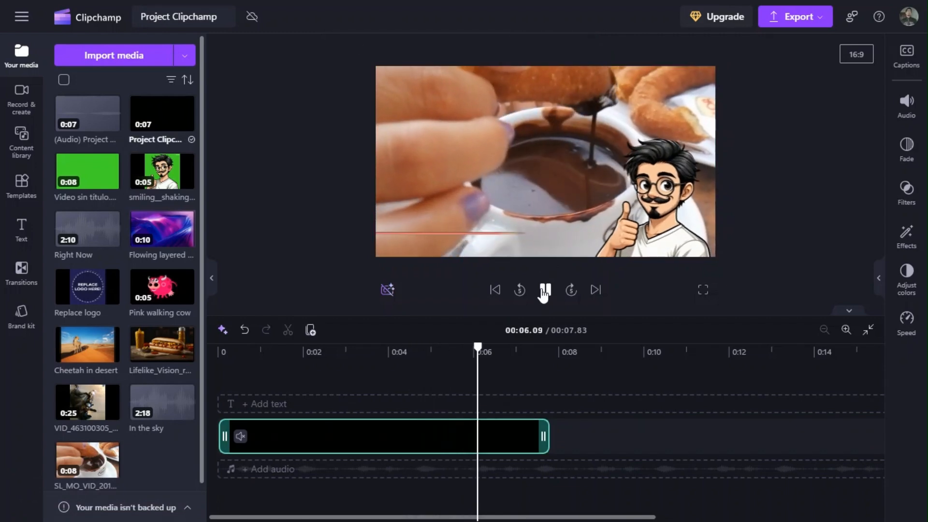
Undo the deletion of the detached audio and delete the Project Clipchamp video clip from the timeline instead.
{"action": "key", "text": "ctrl+z"}
{"action": "left_click_drag", "start_coordinate": [551, 348], "coordinate": [332, 352]}
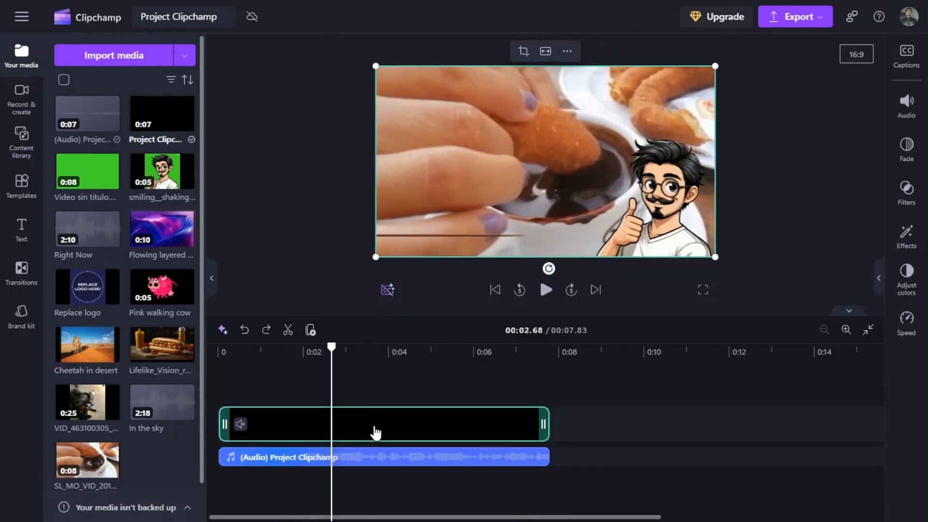
{"action": "key", "text": "Delete"}
Play the detached audio on its own and delete it from the timeline.
{"action": "left_click", "coordinate": [546, 290]}
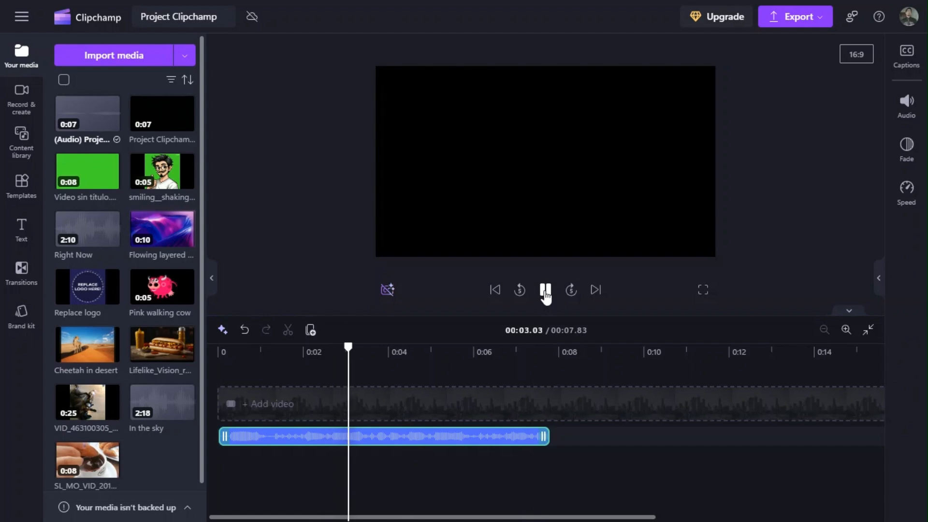
{"action": "left_click", "coordinate": [545, 291]}
{"action": "key", "text": "Delete"}
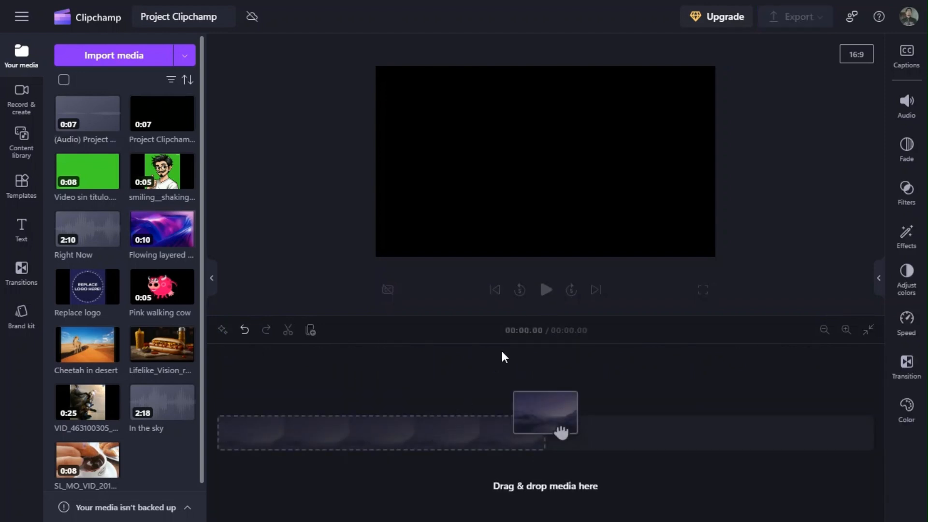
Set the project's aspect ratio to 1:1 and place the Project Clipchamp video at the start of the timeline.
{"action": "left_click", "coordinate": [855, 86]}
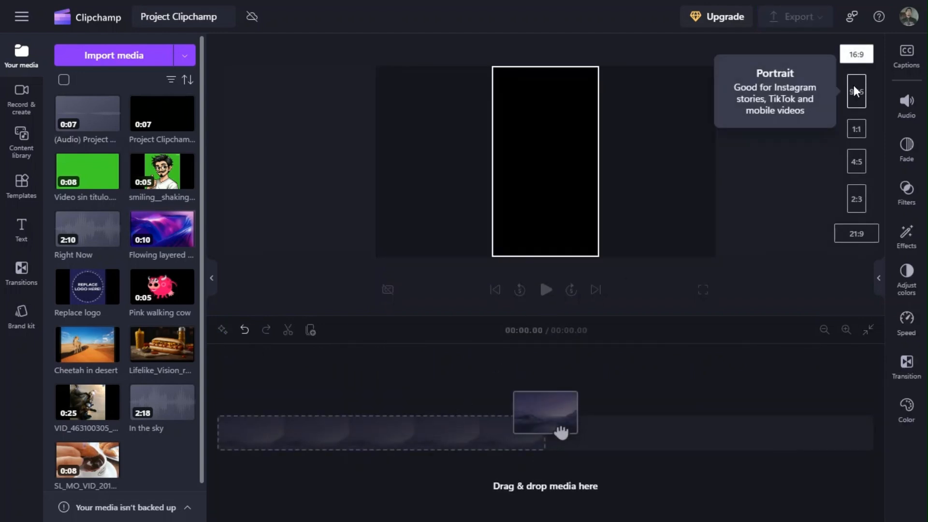
{"action": "mouse_move", "coordinate": [863, 84]}
{"action": "left_click", "coordinate": [853, 127]}
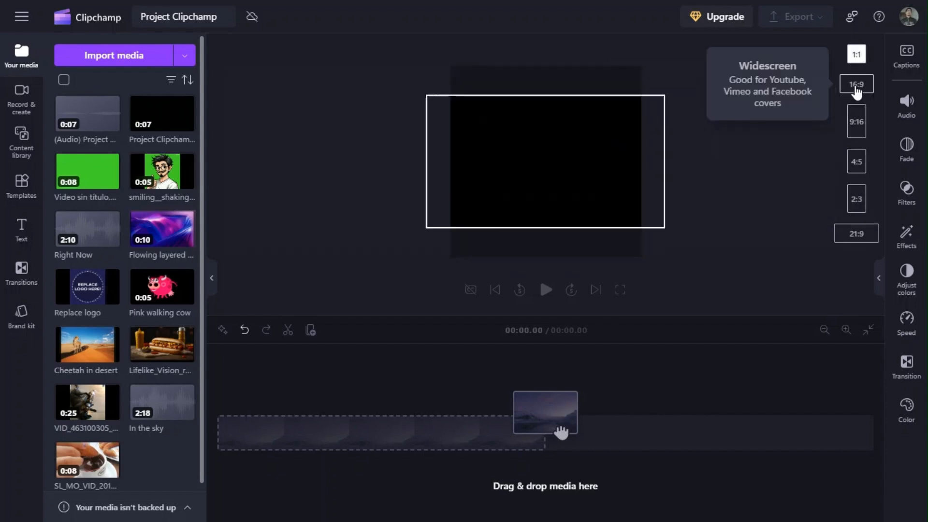
{"action": "left_click_drag", "start_coordinate": [561, 431], "coordinate": [295, 428]}
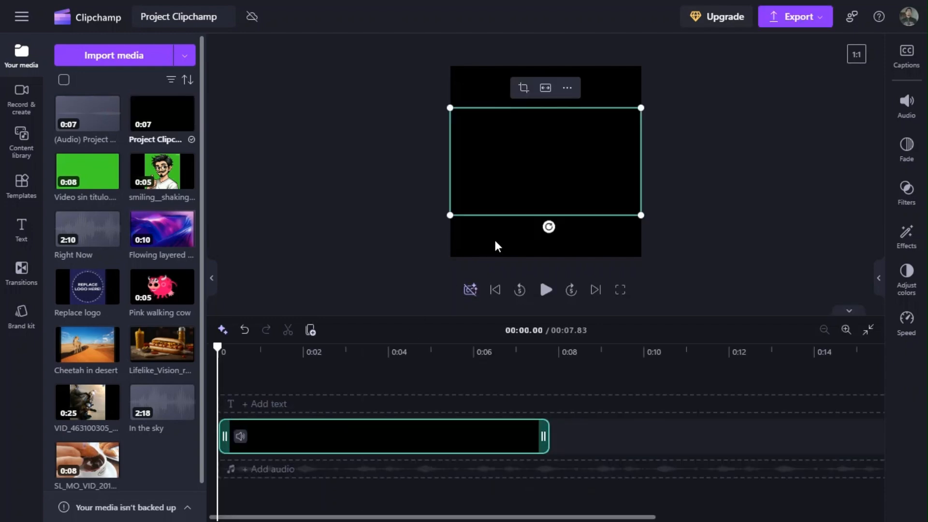
Set the project's aspect ratio to 16:9 and play the video.
{"action": "left_click", "coordinate": [856, 54]}
{"action": "left_click", "coordinate": [856, 84]}
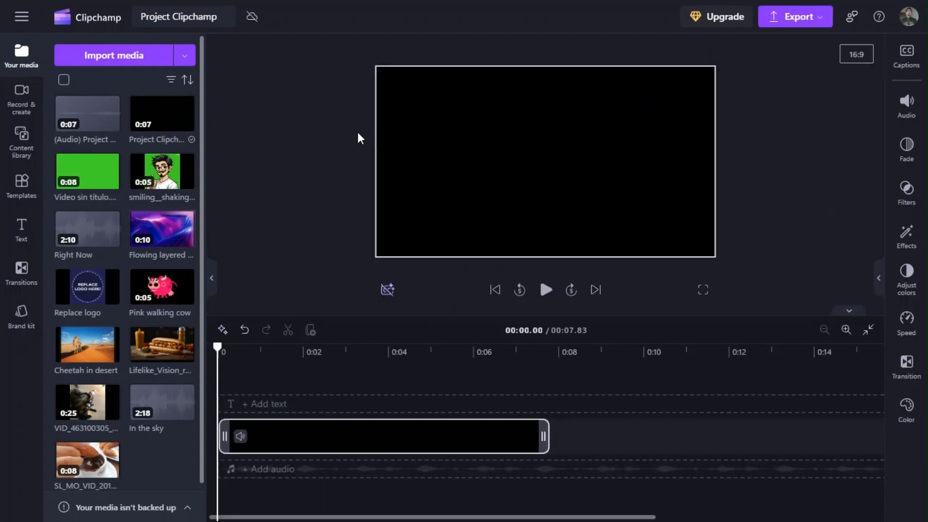
{"action": "left_click", "coordinate": [546, 290]}
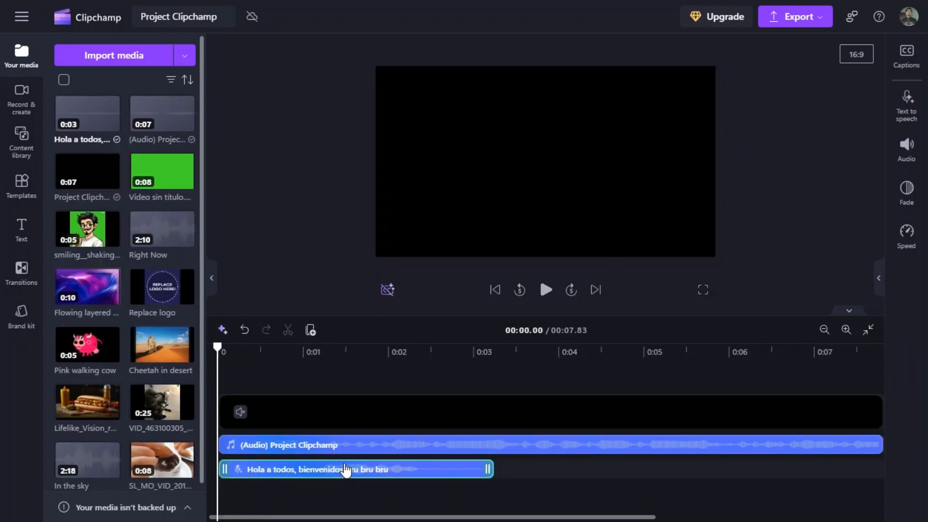
Add a new text-to-speech clip, then lower the Project Clipchamp audio track's volume to 8% while checking it in playback.
{"action": "left_click", "coordinate": [19, 104]}
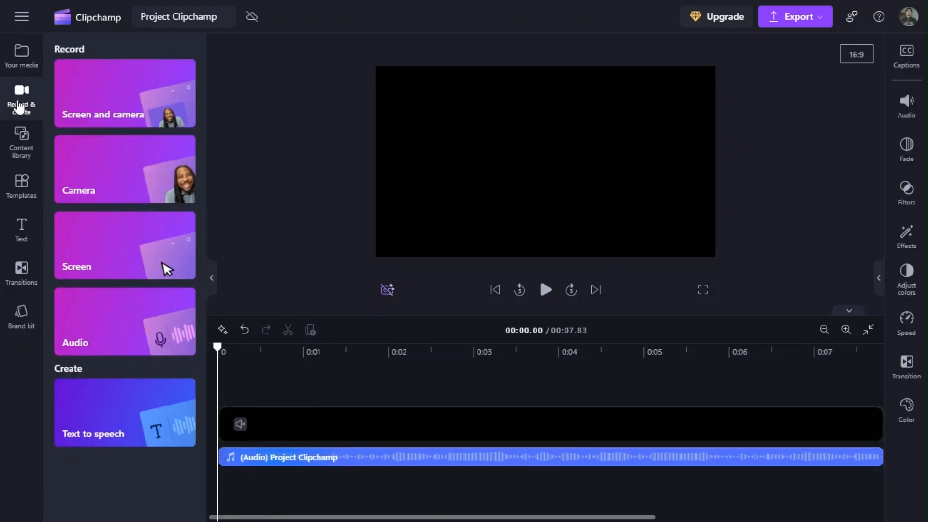
{"action": "left_click", "coordinate": [98, 407]}
{"action": "mouse_move", "coordinate": [328, 449]}
{"action": "left_mouse_down"}
{"action": "mouse_move", "coordinate": [321, 491]}
{"action": "mouse_move", "coordinate": [327, 431]}
{"action": "mouse_move", "coordinate": [328, 445]}
{"action": "left_mouse_up"}
{"action": "left_click", "coordinate": [464, 290]}
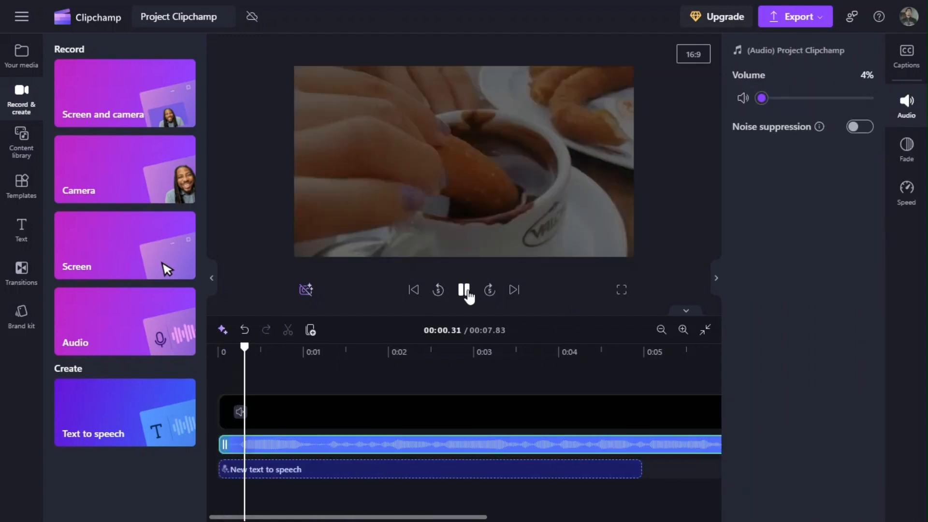
{"action": "left_click", "coordinate": [464, 290]}
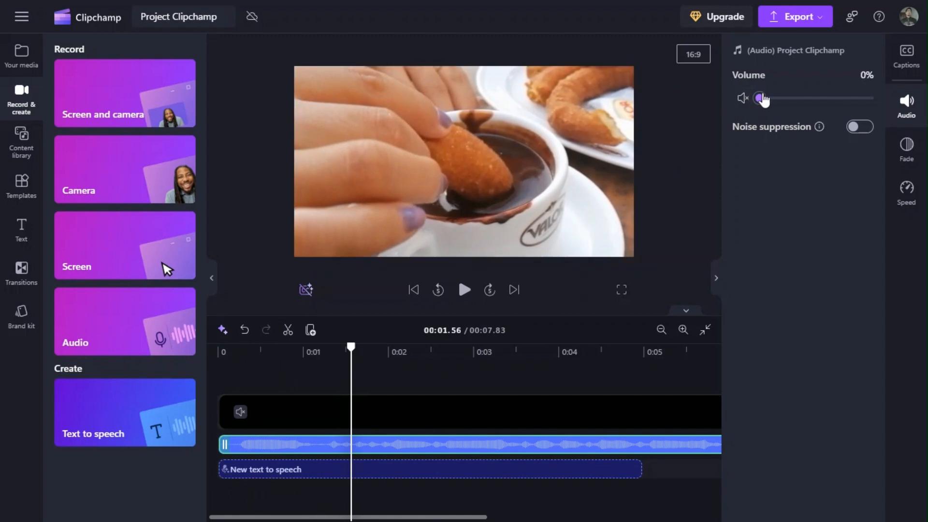
{"action": "left_click", "coordinate": [464, 290]}
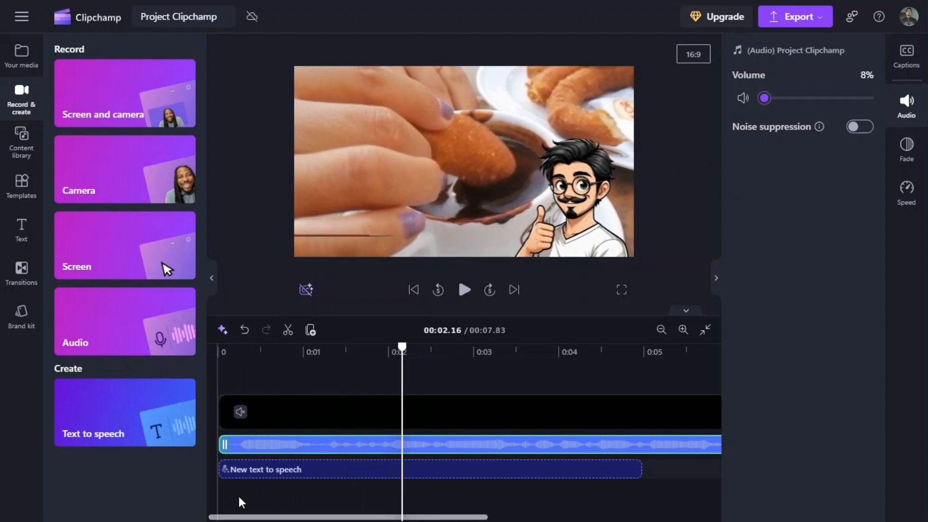
Set the new text-to-speech clip to English (United States) with the Andrew Multilingual voice and the text "Hello everyone, bru bru bru".
{"action": "left_click", "coordinate": [255, 477]}
{"action": "left_click", "coordinate": [769, 98]}
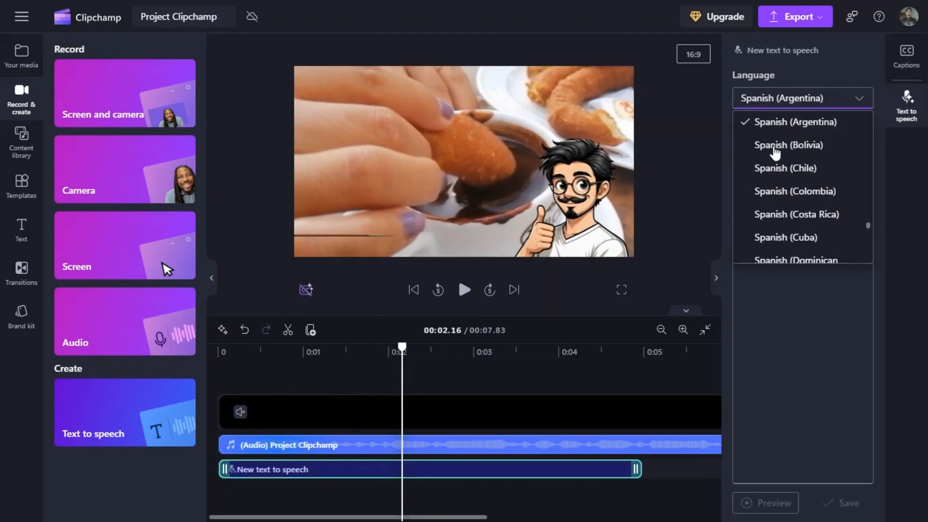
{"action": "scroll", "coordinate": [773, 145], "scroll_direction": "up", "scroll_amount": 10}
{"action": "scroll", "coordinate": [772, 141], "scroll_direction": "up", "scroll_amount": 5}
{"action": "scroll", "coordinate": [773, 142], "scroll_direction": "down", "scroll_amount": 4}
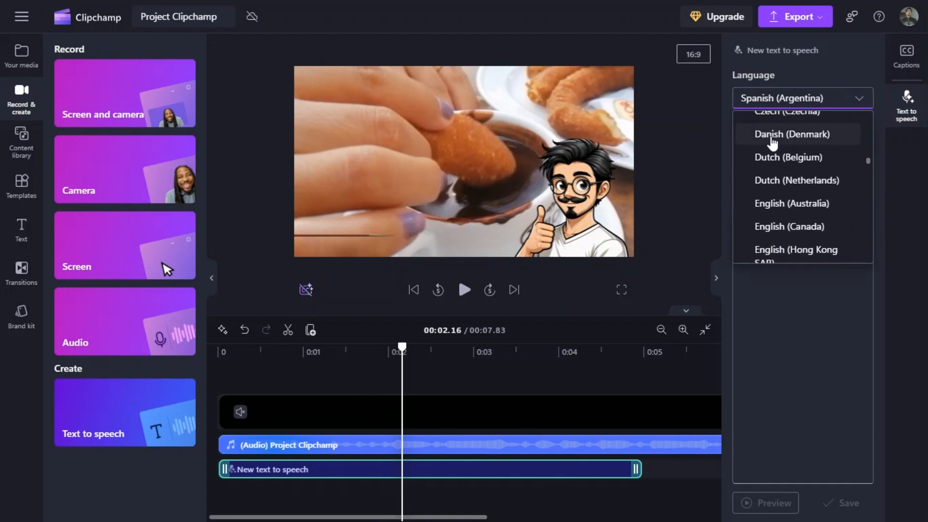
{"action": "scroll", "coordinate": [772, 145], "scroll_direction": "down", "scroll_amount": 3}
{"action": "left_click", "coordinate": [775, 157]}
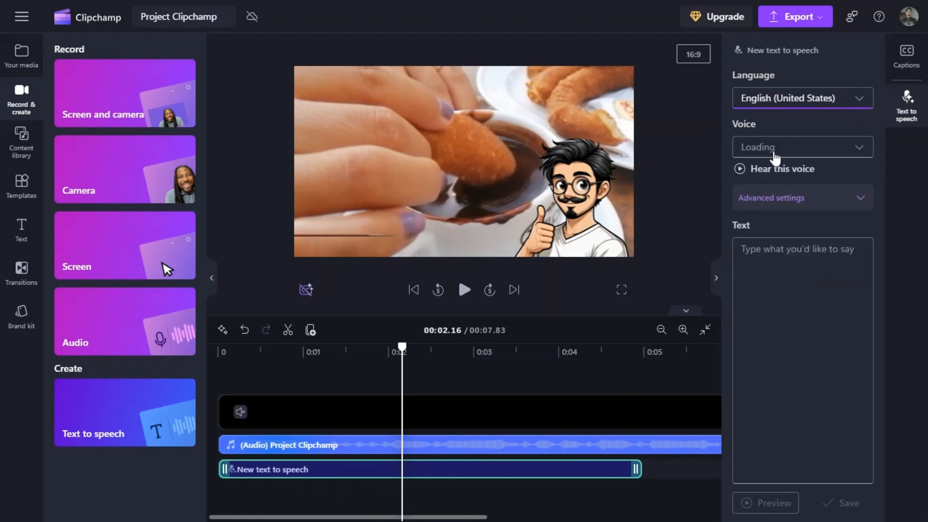
{"action": "left_click", "coordinate": [766, 150]}
{"action": "left_click", "coordinate": [789, 256]}
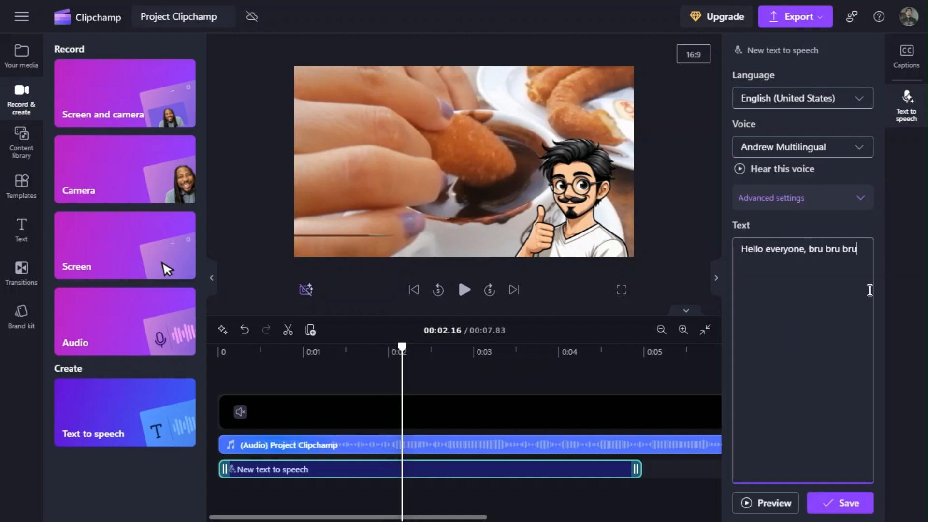
Set the voice's emotion to Empathetic, vocal pitch to Low and pace to about 1.3x, save it and play the speech from the start.
{"action": "left_click", "coordinate": [861, 197]}
{"action": "left_click", "coordinate": [825, 240]}
{"action": "left_click", "coordinate": [822, 289]}
{"action": "left_click", "coordinate": [827, 292]}
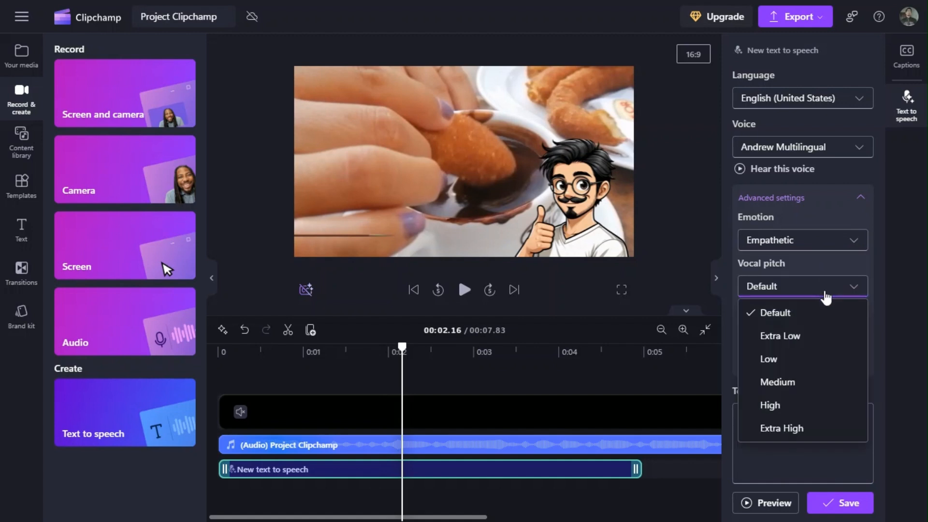
{"action": "left_click", "coordinate": [821, 360]}
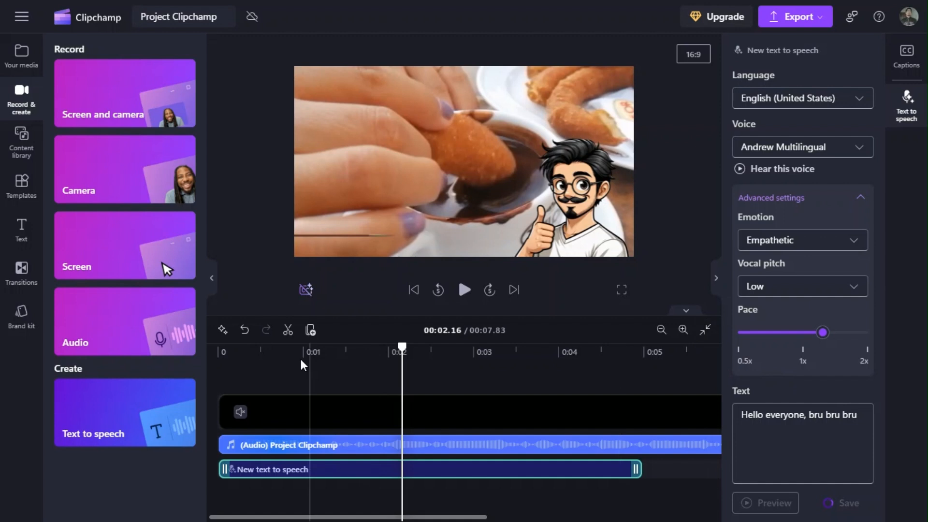
{"action": "left_click", "coordinate": [220, 352]}
{"action": "left_click", "coordinate": [464, 290]}
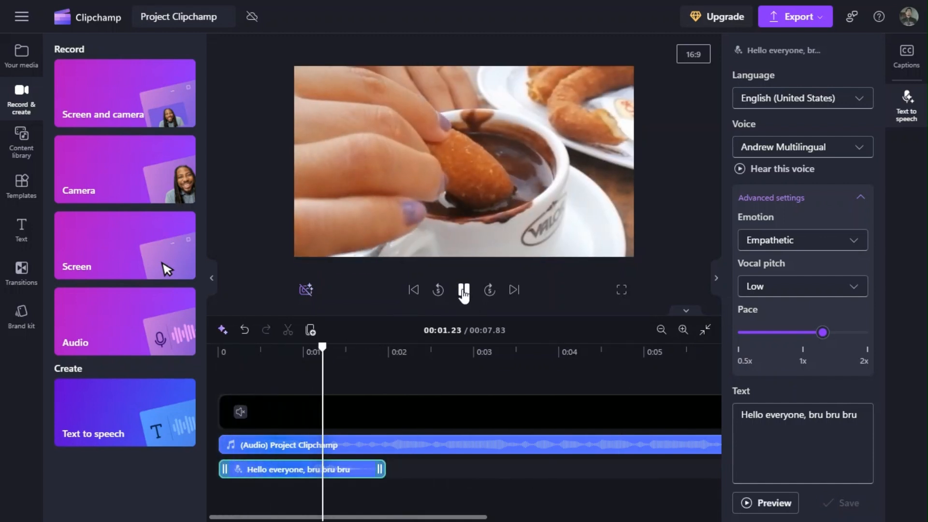
{"action": "left_click", "coordinate": [465, 289]}
Try the High vocal pitch on the English speech clip and play it from the start.
{"action": "left_click", "coordinate": [773, 289]}
{"action": "left_click", "coordinate": [773, 405]}
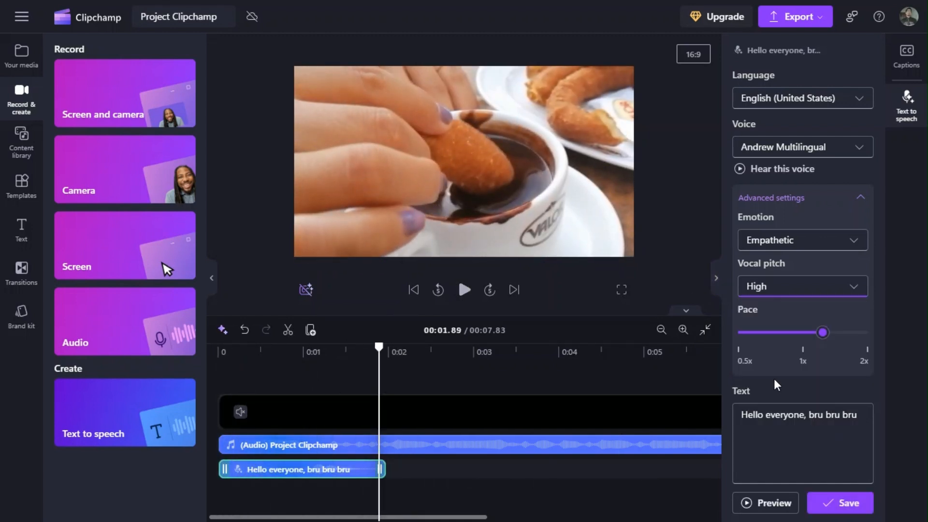
{"action": "left_click", "coordinate": [229, 354]}
{"action": "left_click", "coordinate": [465, 290]}
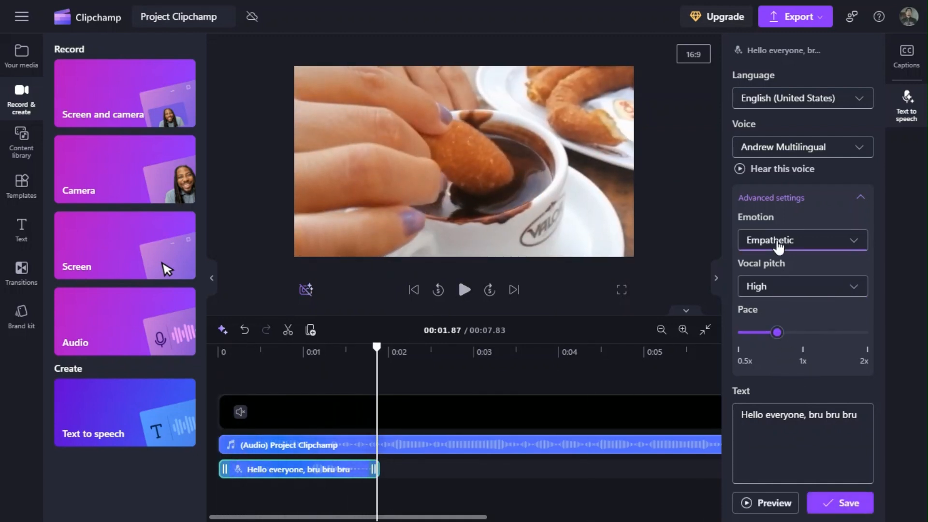
Save the English speech clip with Extra Low vocal pitch and a pace of about 0.8x, and play it from the start.
{"action": "left_click", "coordinate": [780, 291]}
{"action": "left_click", "coordinate": [781, 336]}
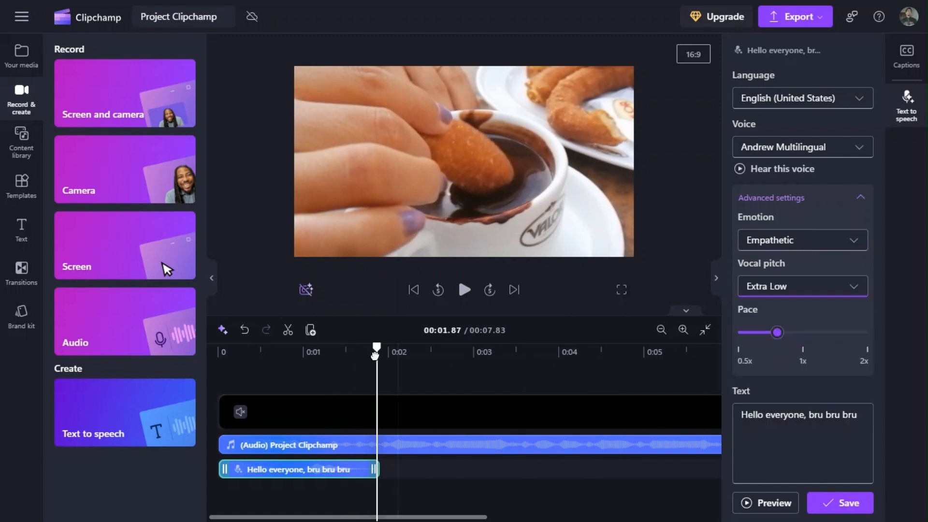
{"action": "left_click", "coordinate": [222, 354]}
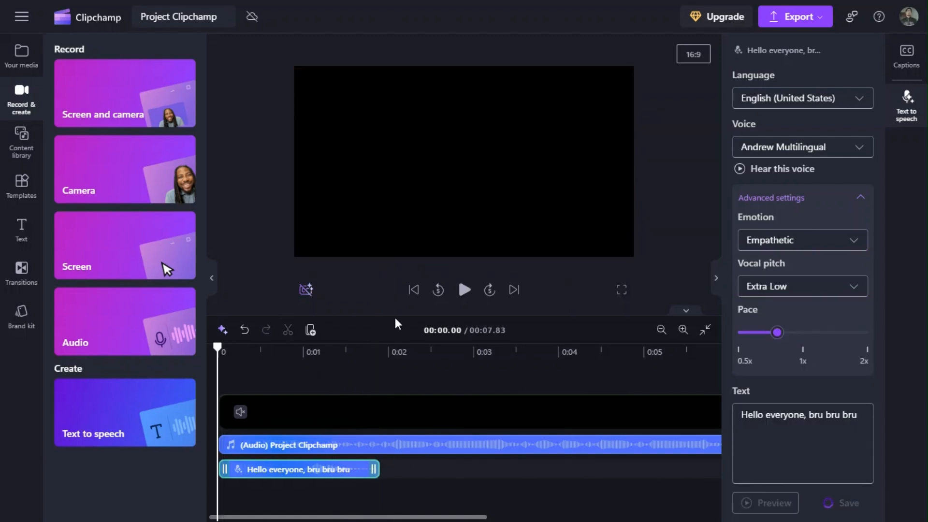
{"action": "left_click", "coordinate": [464, 291]}
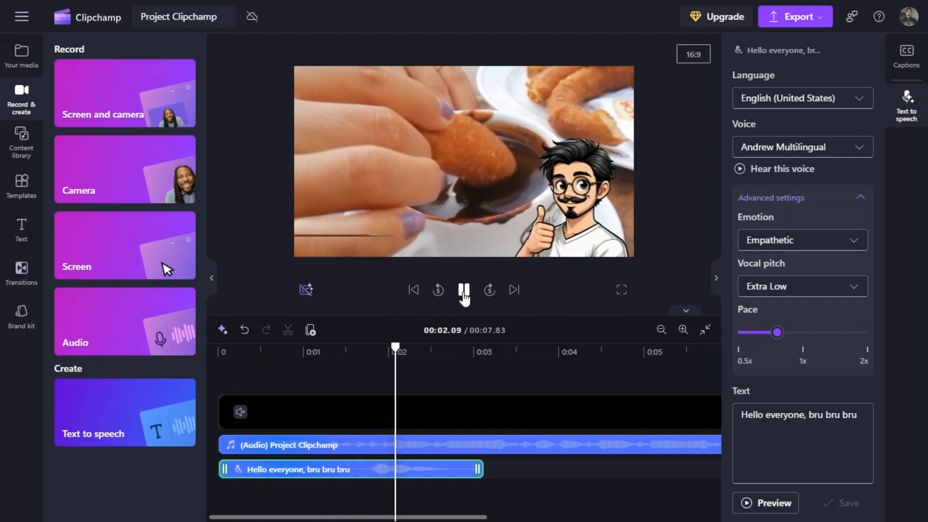
{"action": "left_click", "coordinate": [464, 291]}
Change the speech clip's language to Spanish (Argentina).
{"action": "left_click", "coordinate": [818, 98]}
{"action": "scroll", "coordinate": [793, 176], "scroll_direction": "down", "scroll_amount": 3}
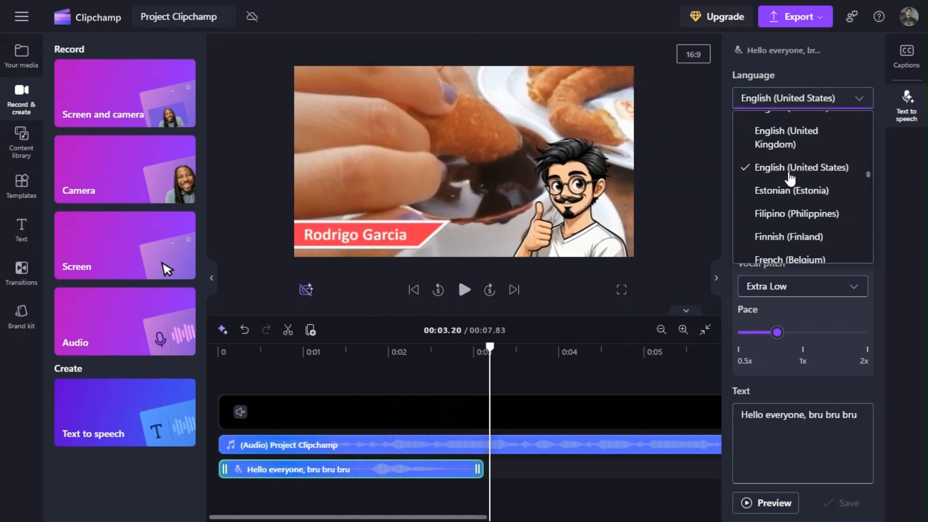
{"action": "scroll", "coordinate": [787, 173], "scroll_direction": "down", "scroll_amount": 15}
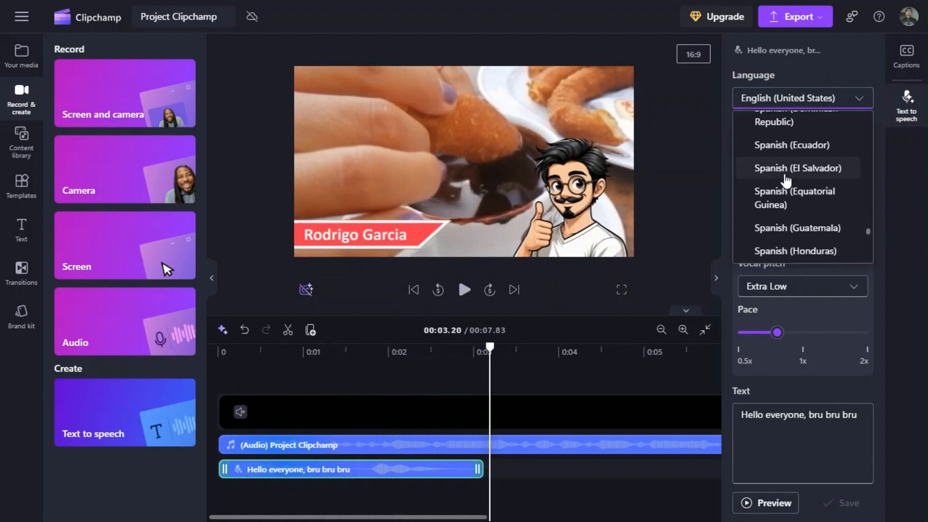
{"action": "scroll", "coordinate": [787, 180], "scroll_direction": "down", "scroll_amount": 3}
{"action": "scroll", "coordinate": [785, 184], "scroll_direction": "down", "scroll_amount": 10}
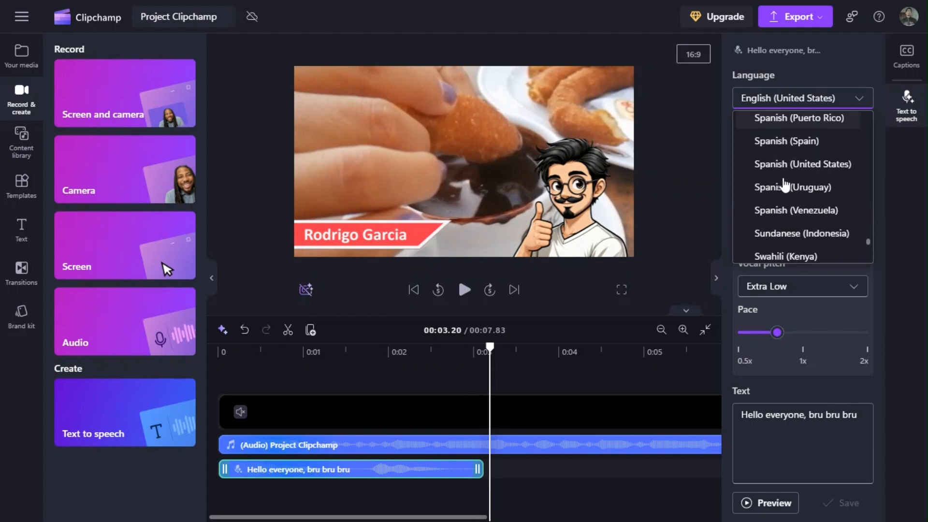
{"action": "scroll", "coordinate": [786, 184], "scroll_direction": "up", "scroll_amount": 15}
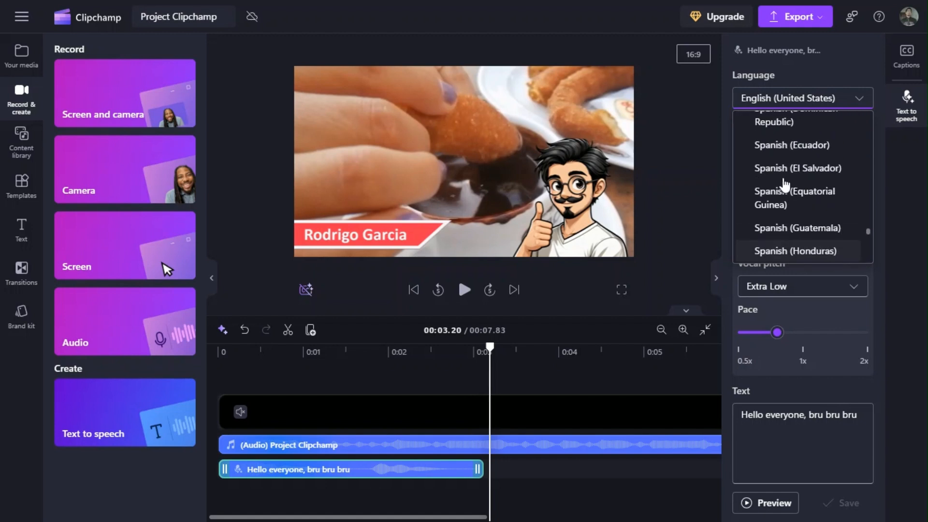
{"action": "scroll", "coordinate": [786, 181], "scroll_direction": "up", "scroll_amount": 2}
{"action": "left_click", "coordinate": [784, 176]}
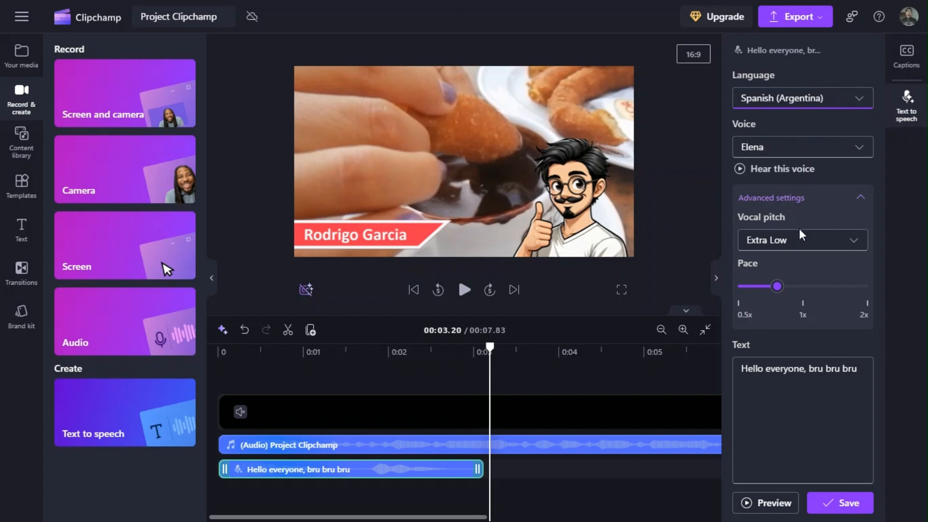
Replace the speech text with "Hola a todos, bru bru bru", save it and play the result from the start.
{"action": "left_click_drag", "start_coordinate": [863, 377], "coordinate": [738, 371]}
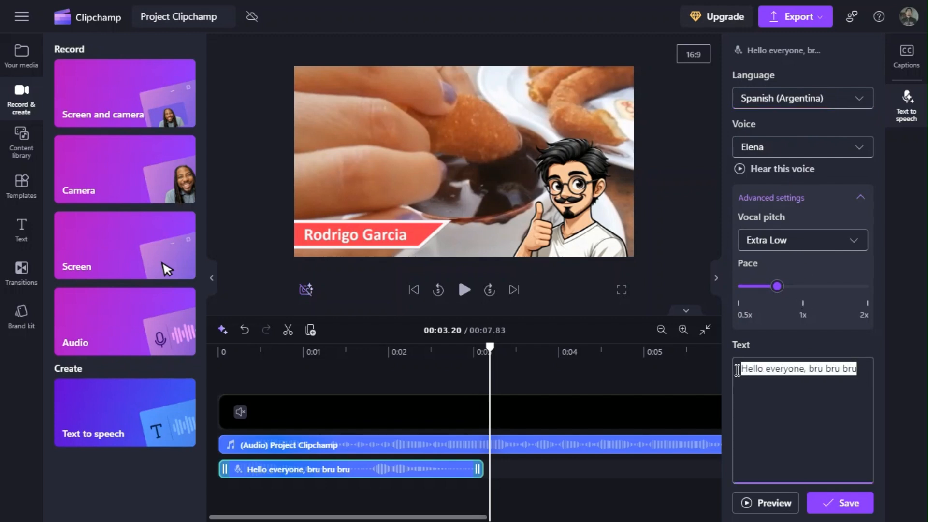
{"action": "type", "text": "Hola a todos"}
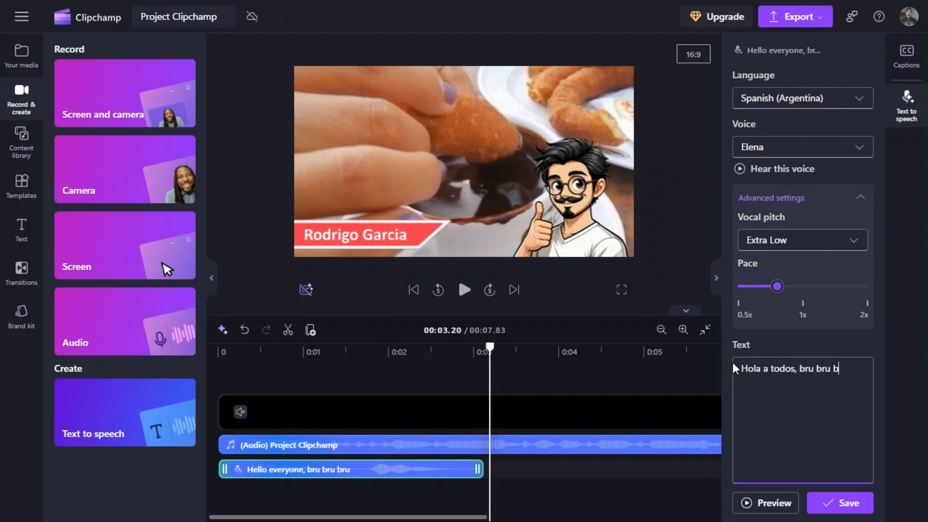
{"action": "left_click", "coordinate": [840, 503]}
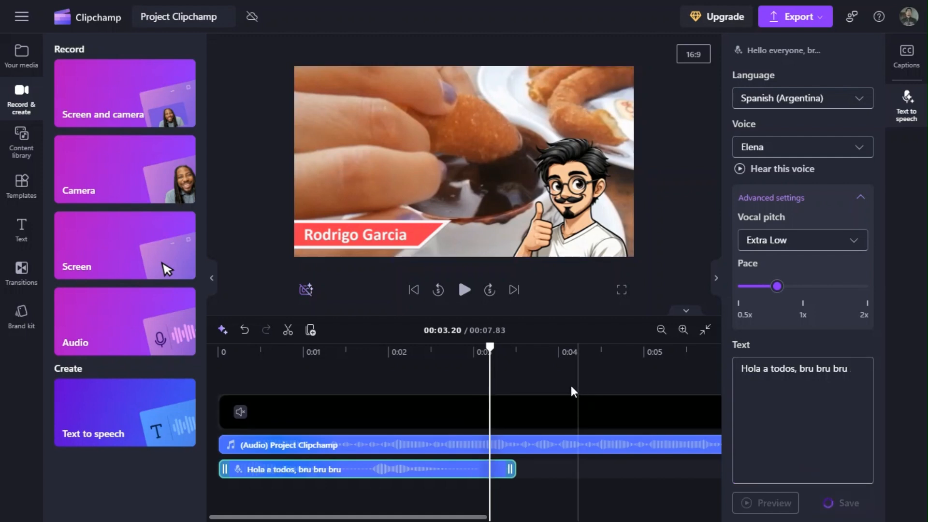
{"action": "left_click", "coordinate": [464, 290]}
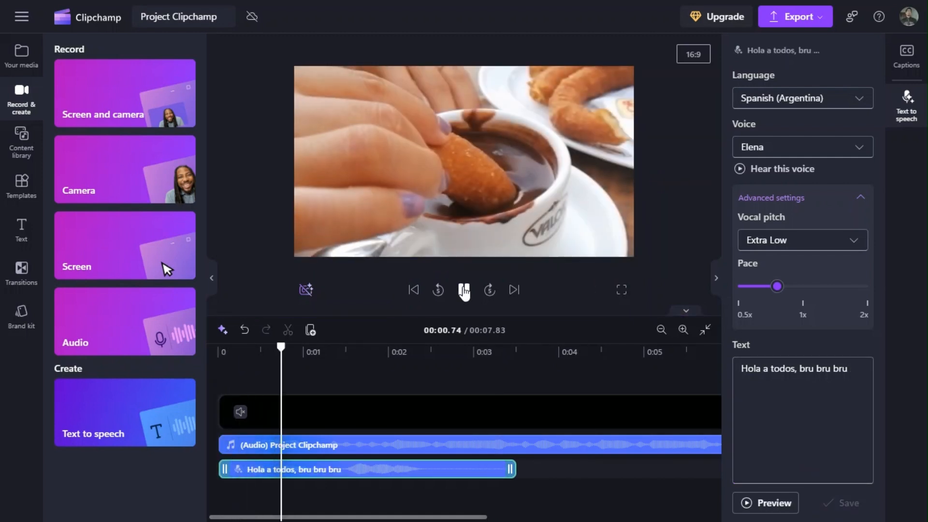
{"action": "left_click", "coordinate": [464, 290]}
Set the Spanish speech clip's vocal pitch to Medium and save it.
{"action": "left_click", "coordinate": [806, 240]}
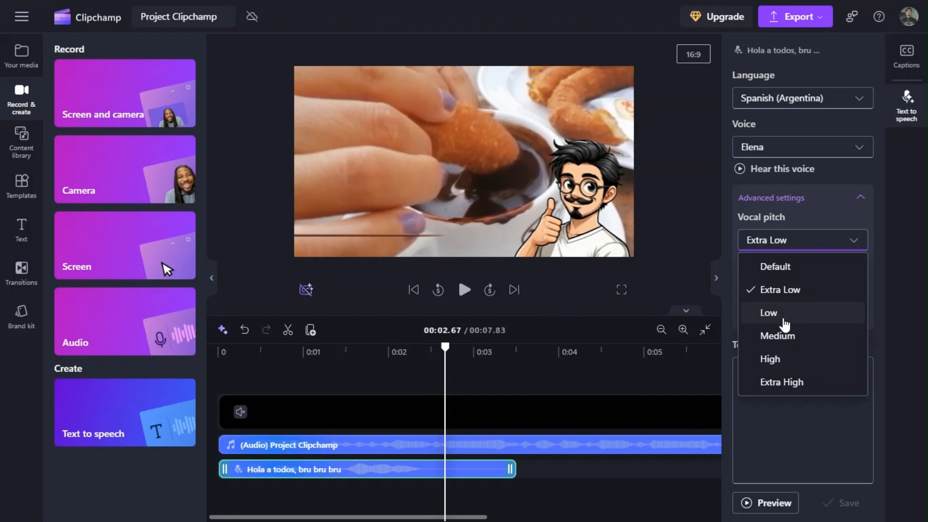
{"action": "left_click", "coordinate": [773, 334]}
{"action": "left_click", "coordinate": [829, 498]}
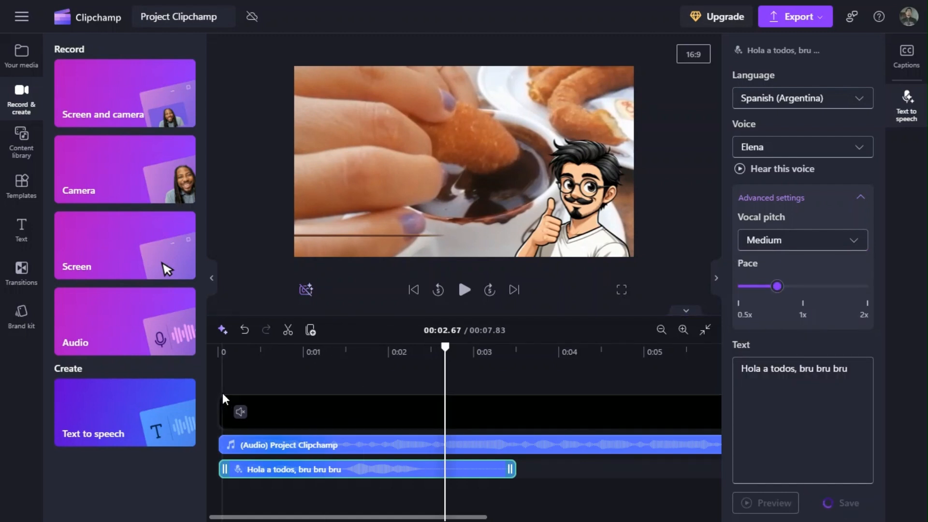
Return to the home page and reopen Project Clipchamp from the saved videos.
{"action": "left_click", "coordinate": [22, 18]}
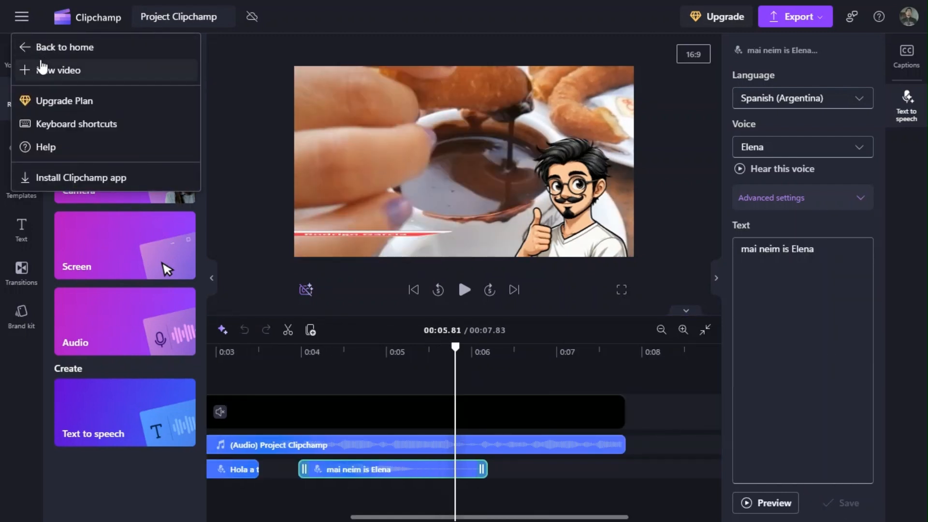
{"action": "left_click", "coordinate": [54, 49]}
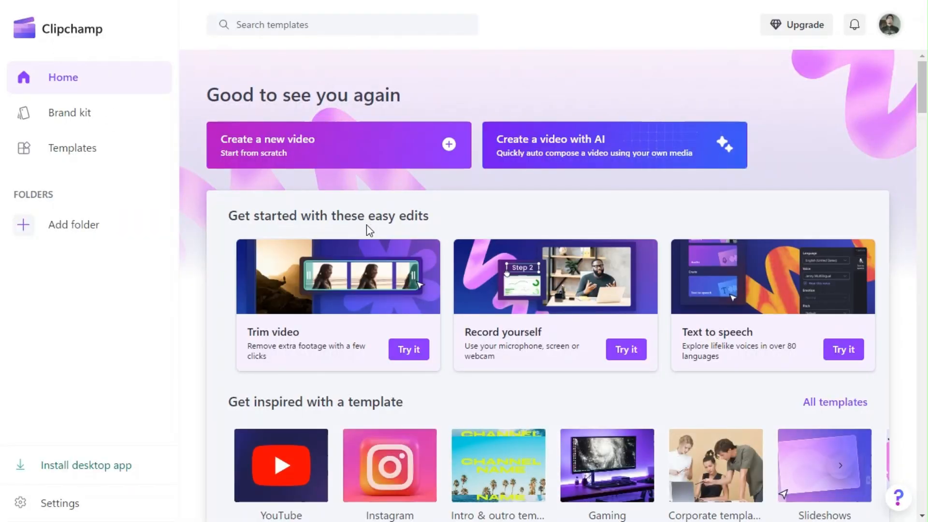
{"action": "scroll", "coordinate": [381, 242], "scroll_direction": "down", "scroll_amount": 10}
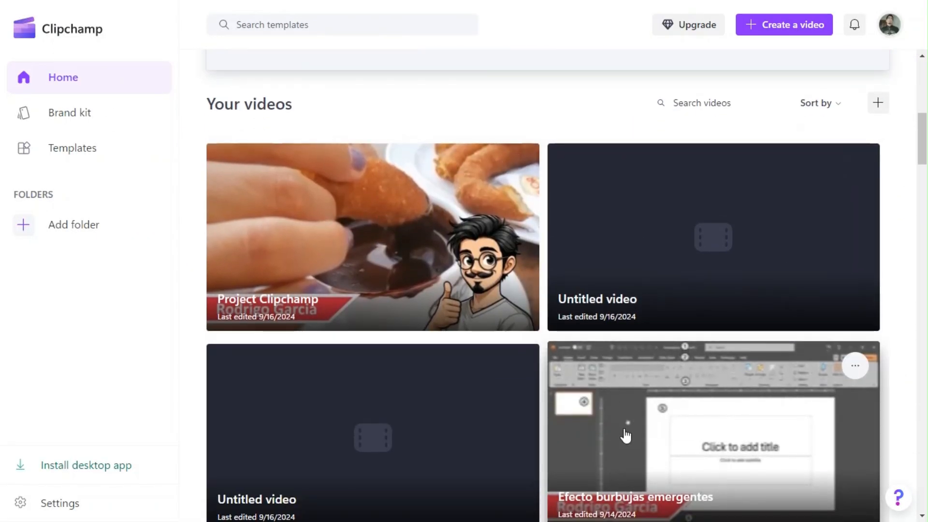
{"action": "left_click", "coordinate": [417, 199]}
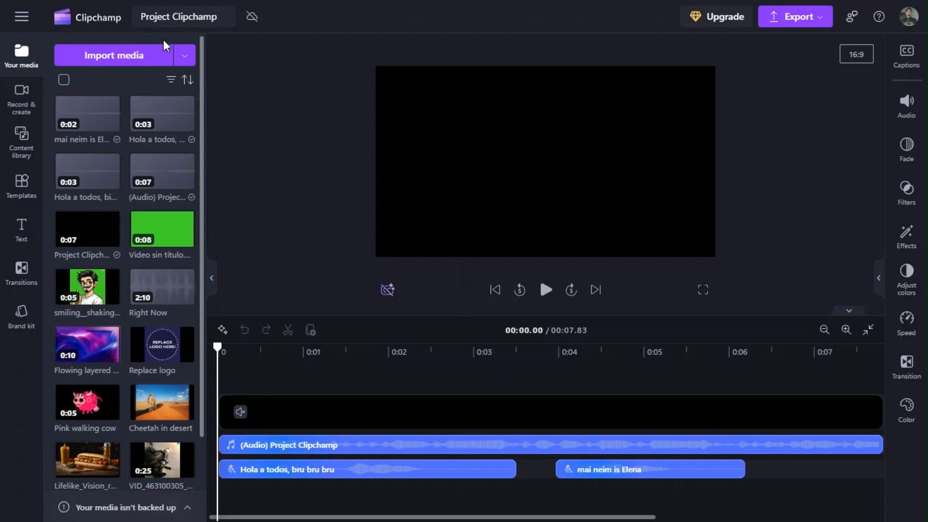
Go back to the home page and look through the saved videos.
{"action": "left_click", "coordinate": [93, 28]}
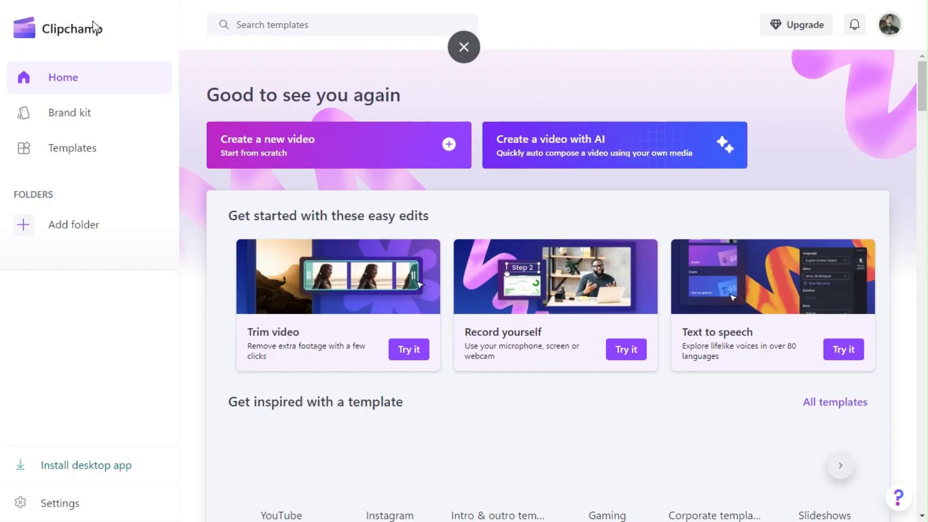
{"action": "scroll", "coordinate": [498, 288], "scroll_direction": "down", "scroll_amount": 7}
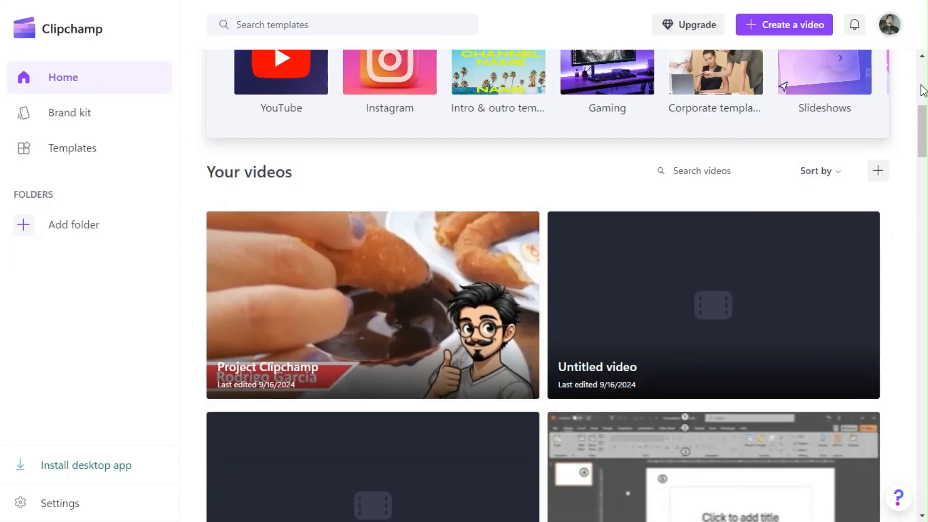
Open the 1 minute timer project from the saved videos and delete the empty gap at the start of its timeline.
{"action": "scroll", "coordinate": [498, 288], "scroll_direction": "down", "scroll_amount": 15}
{"action": "scroll", "coordinate": [888, 408], "scroll_direction": "down", "scroll_amount": 8}
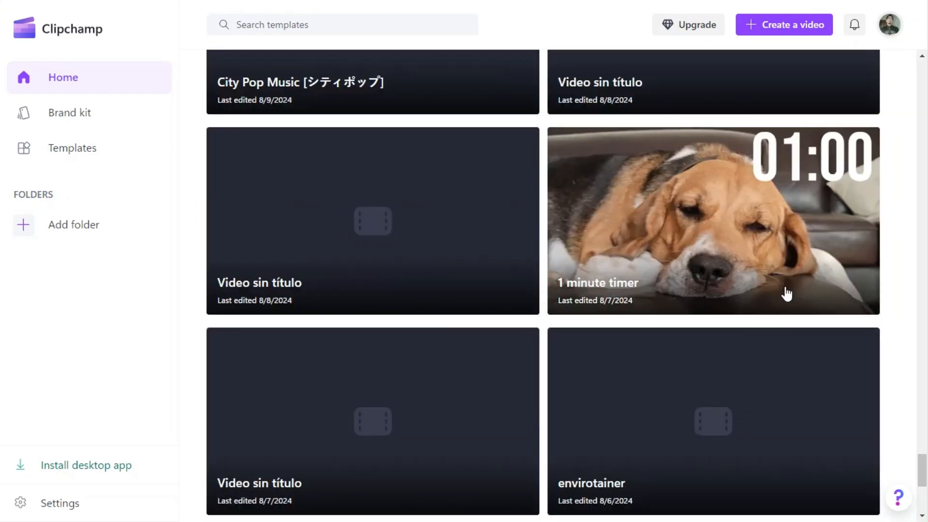
{"action": "left_click", "coordinate": [784, 295]}
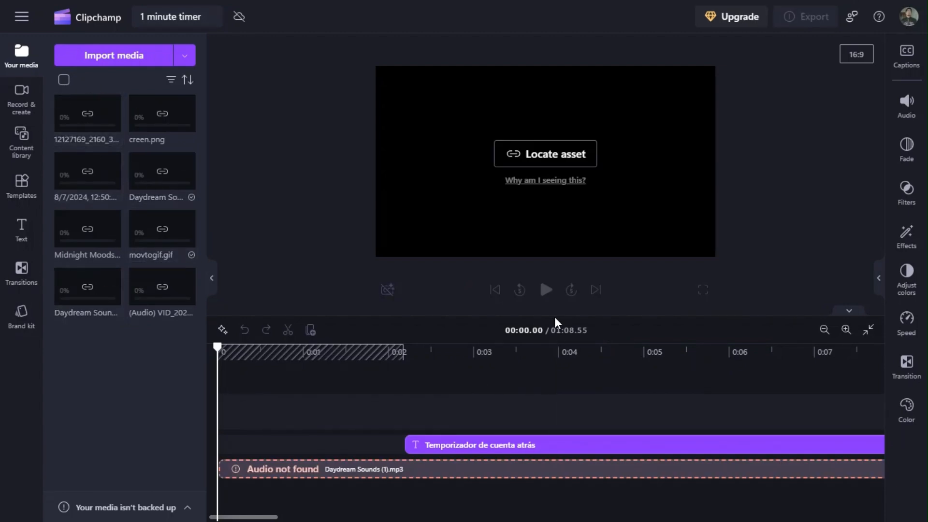
{"action": "left_click", "coordinate": [394, 349]}
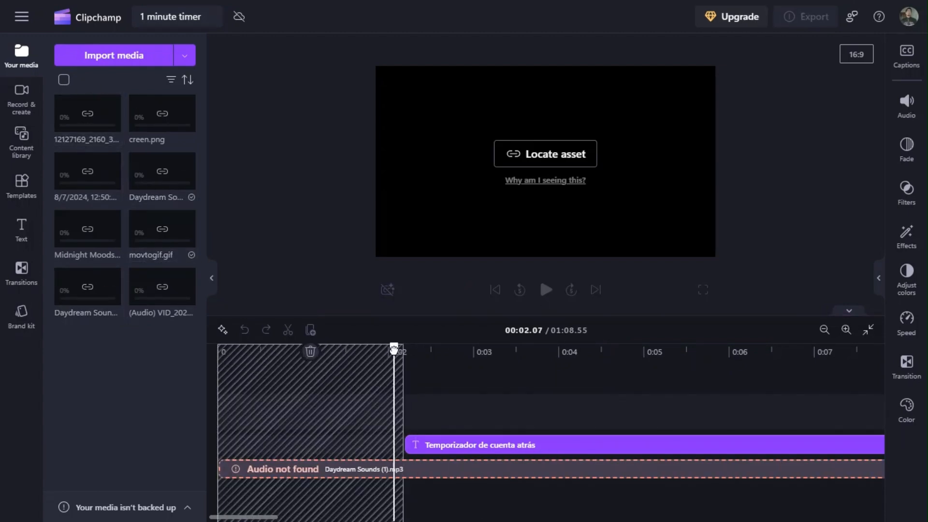
{"action": "left_click", "coordinate": [311, 351]}
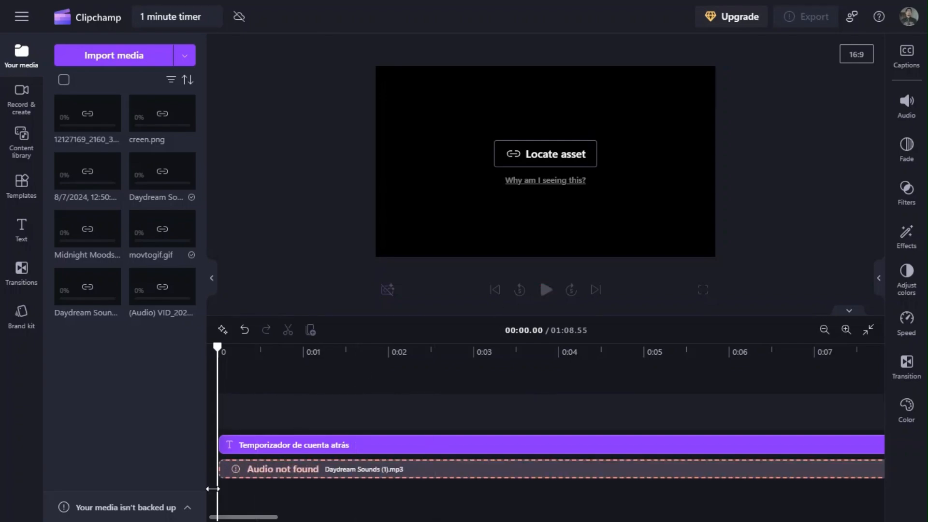
Check the list of missing media files from the Daydream Sounds (1).mp3 clip, dismiss it and leave the project for the home page.
{"action": "left_click", "coordinate": [270, 471]}
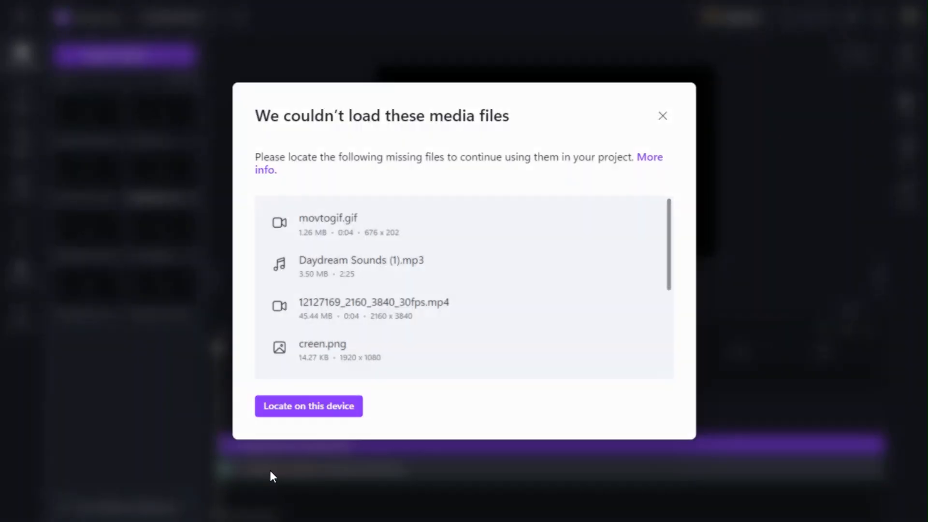
{"action": "left_click", "coordinate": [662, 117]}
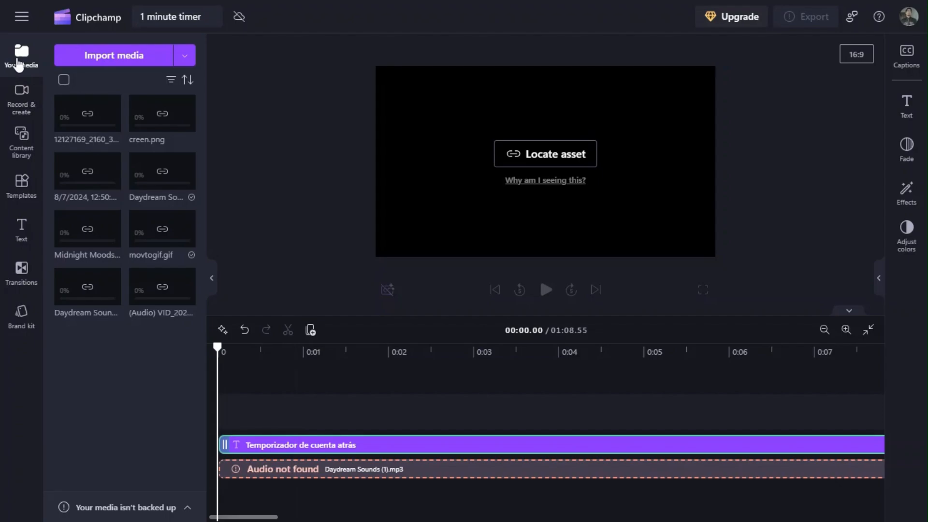
{"action": "left_click", "coordinate": [98, 19]}
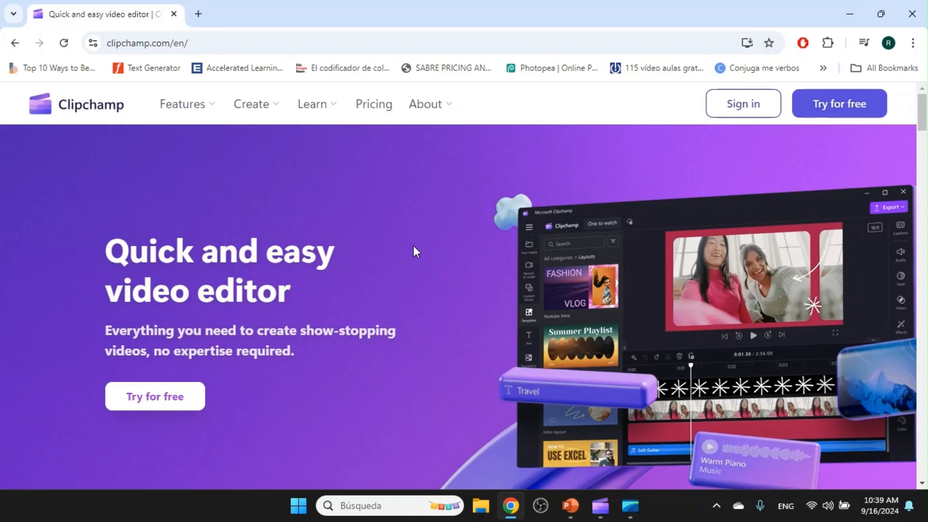